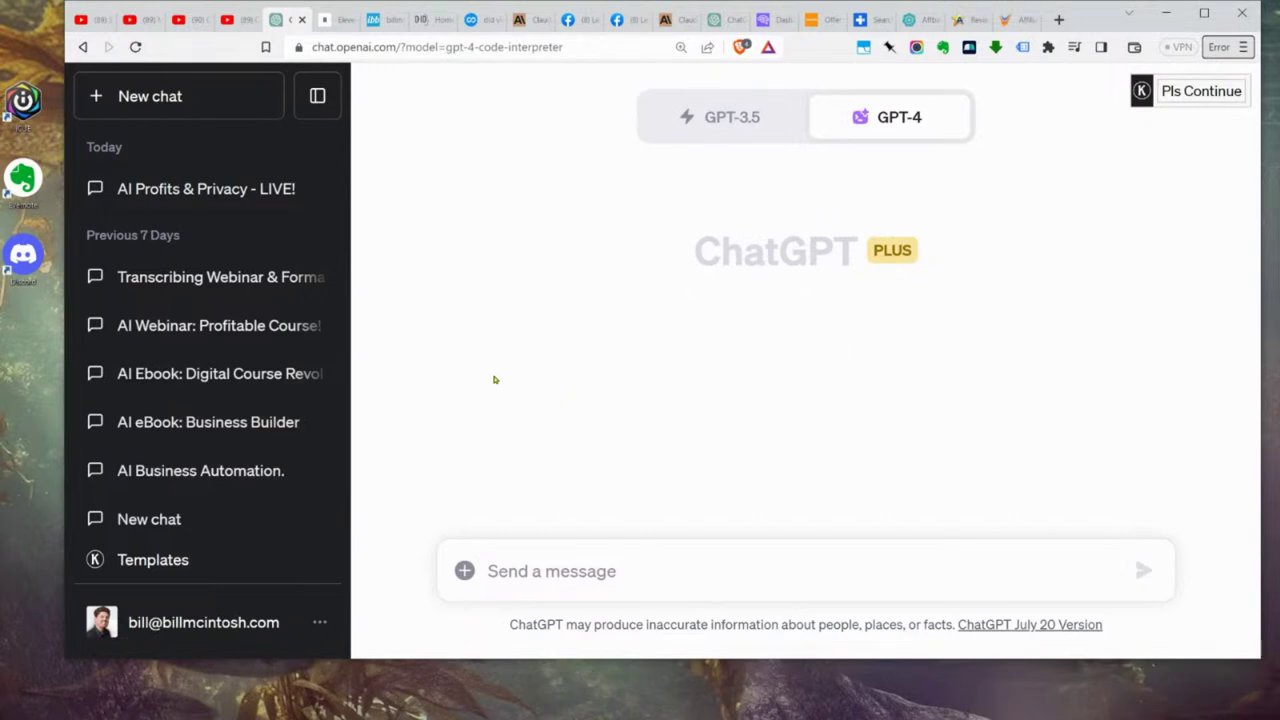
Step: Check the GPT-4 model options and whether Code interpreter is enabled in the beta features settings, closing the settings when done
mouse_move(924, 124)
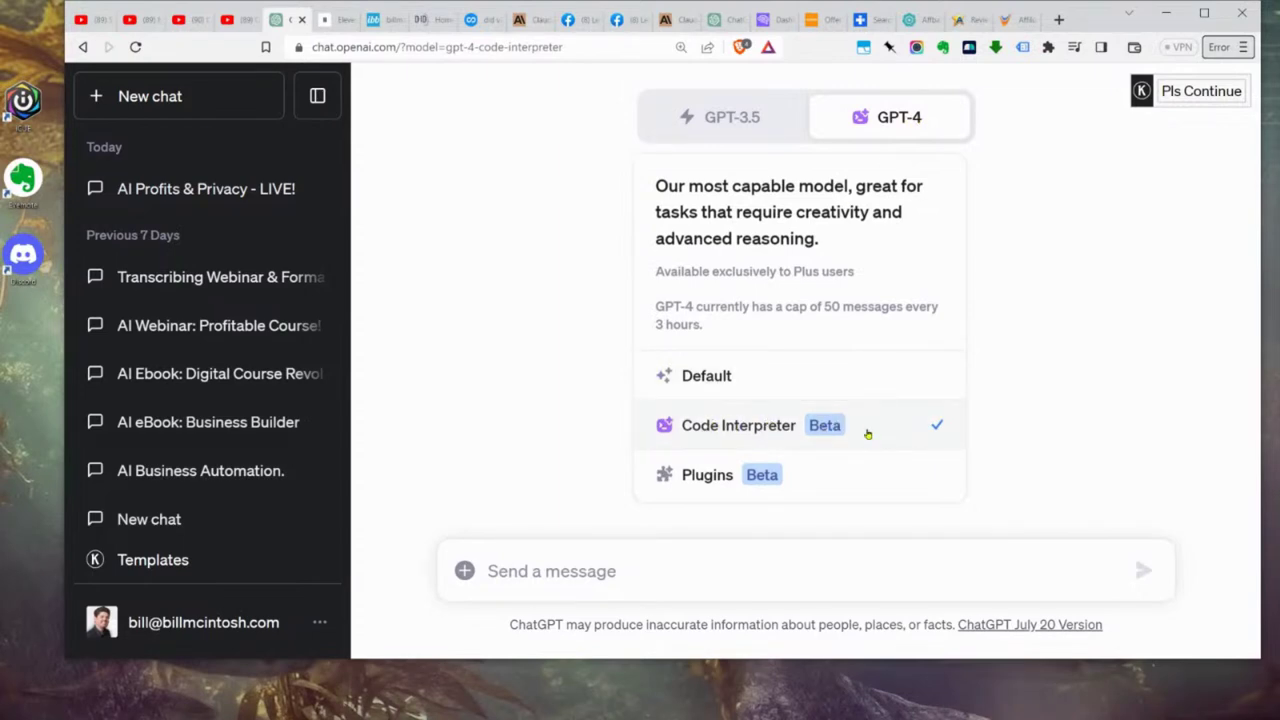
left_click(322, 624)
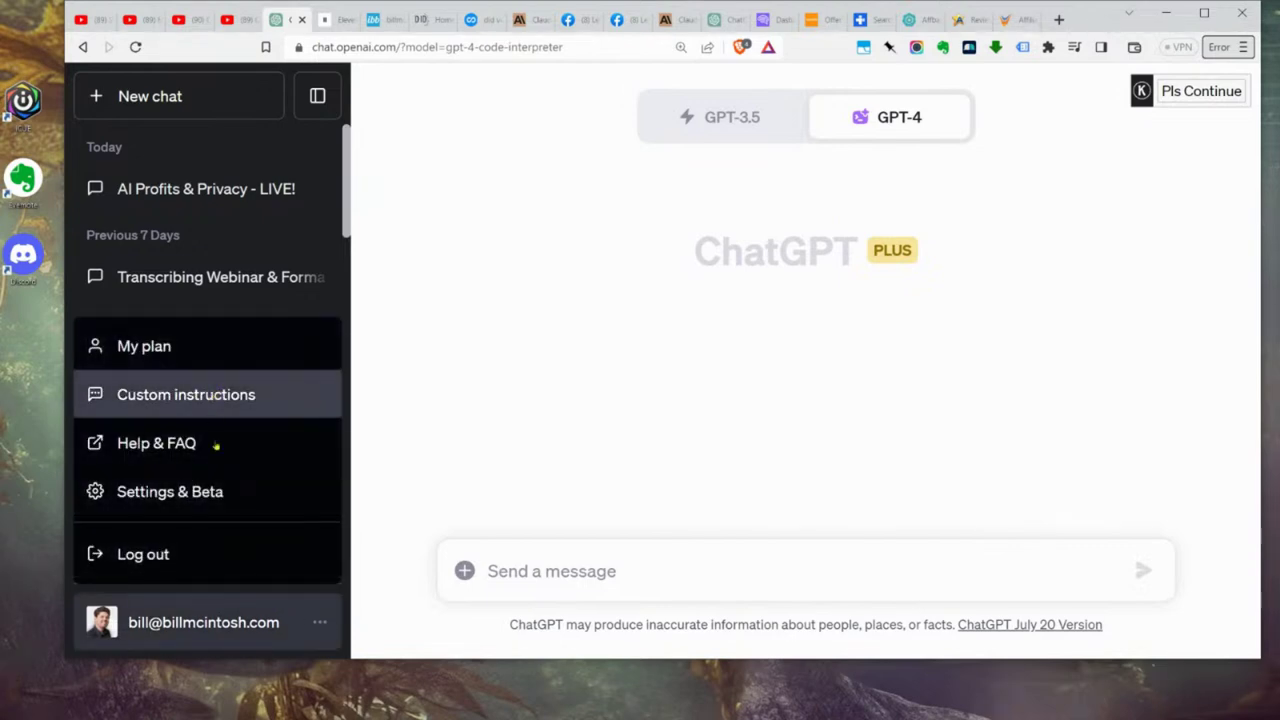
left_click(215, 494)
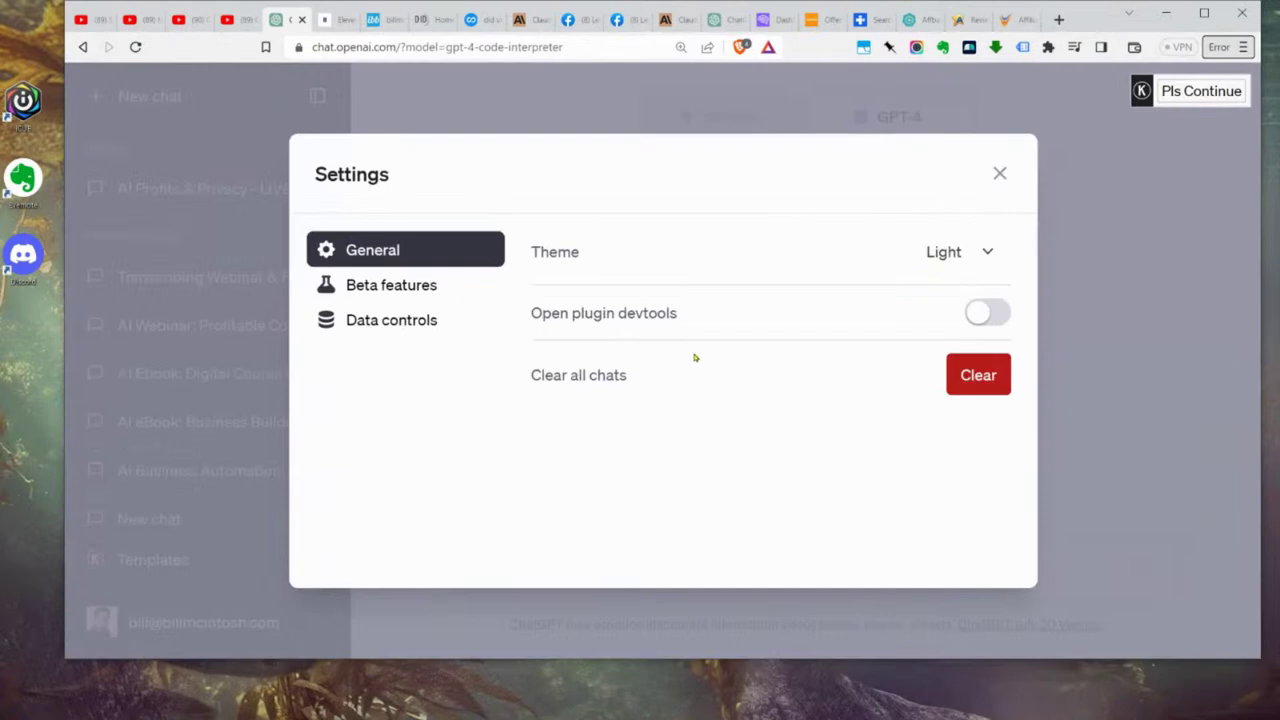
left_click(381, 287)
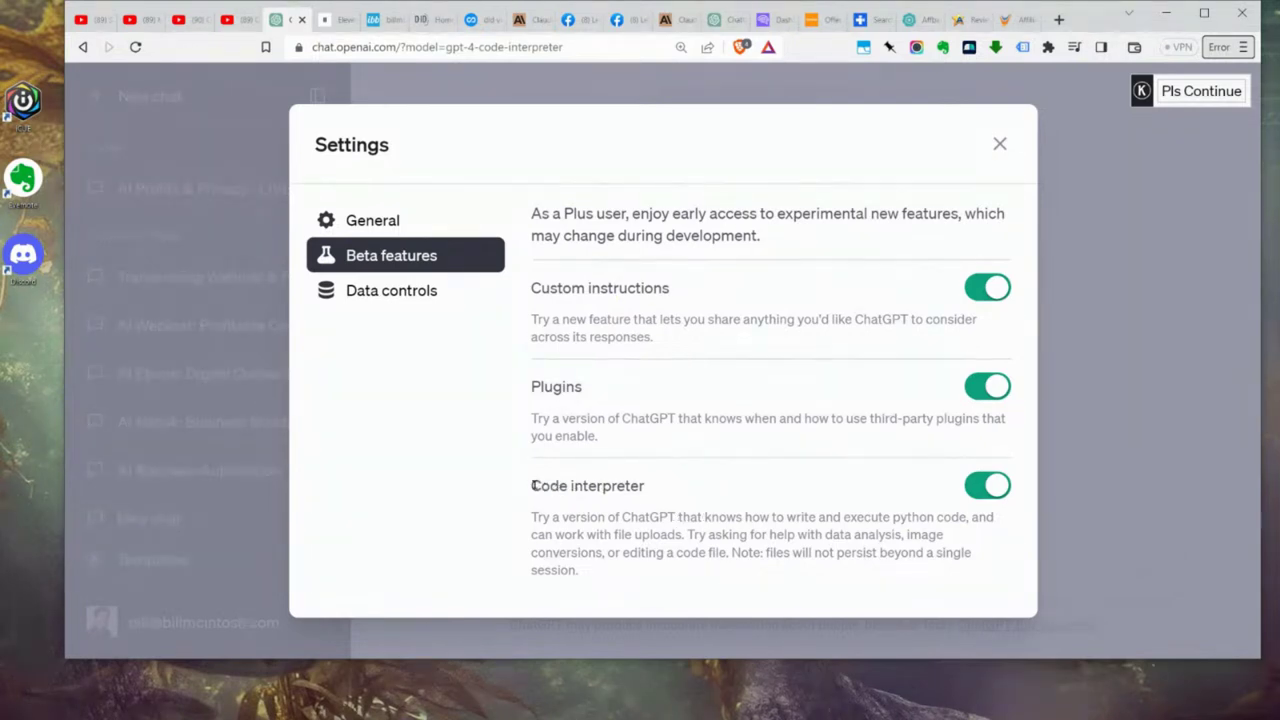
left_click_drag(533, 486, 666, 479)
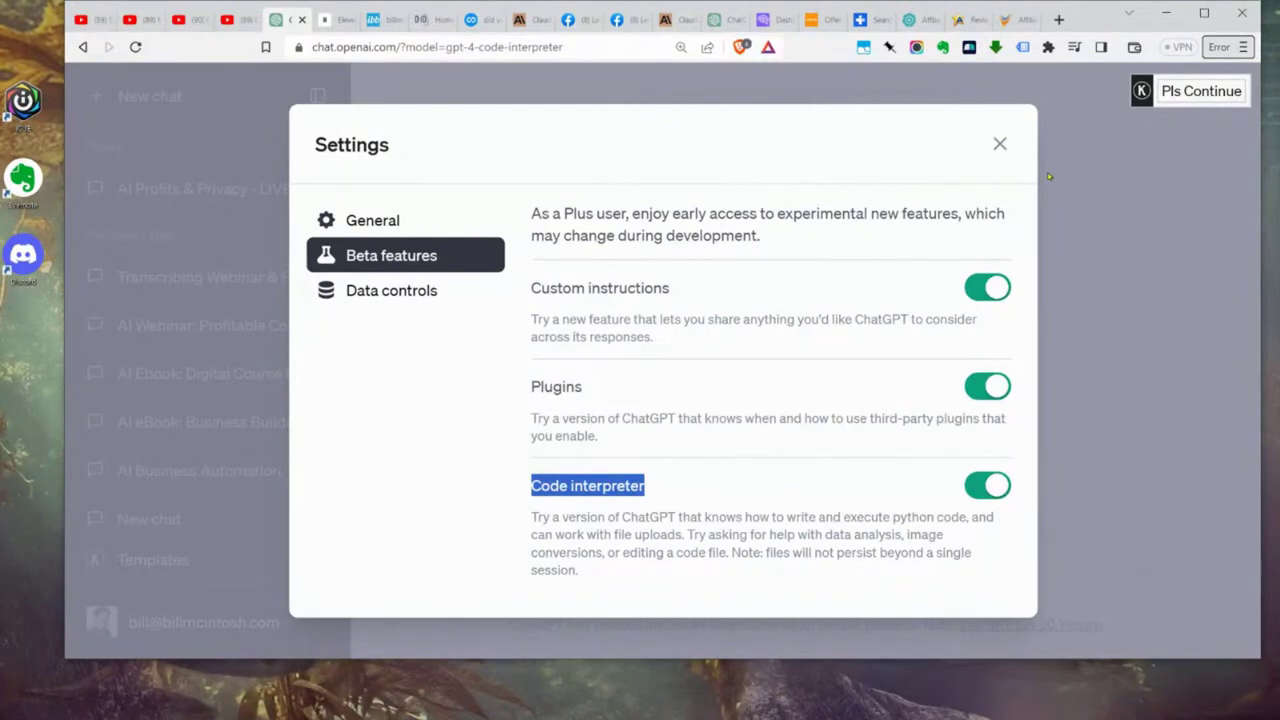
left_click(999, 144)
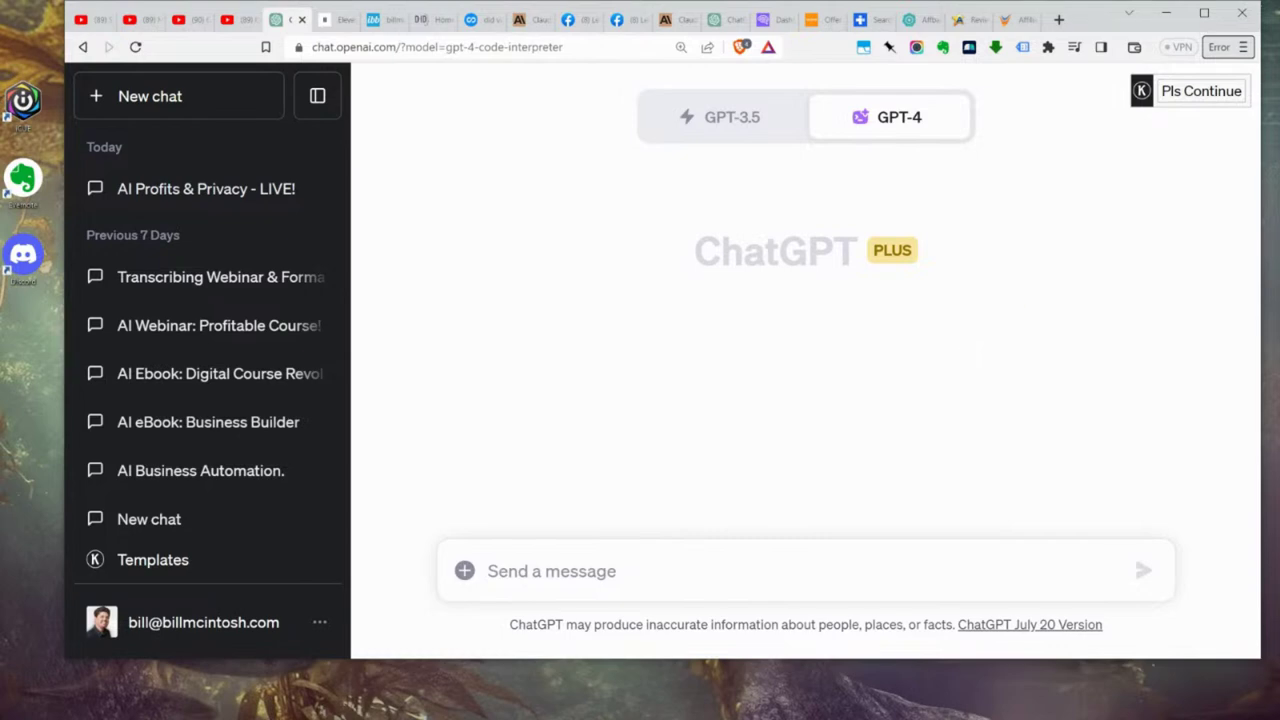
Step: Switch the model to GPT-3.5 and back to GPT-4 with Code Interpreter, and try the file upload option
left_click(725, 117)
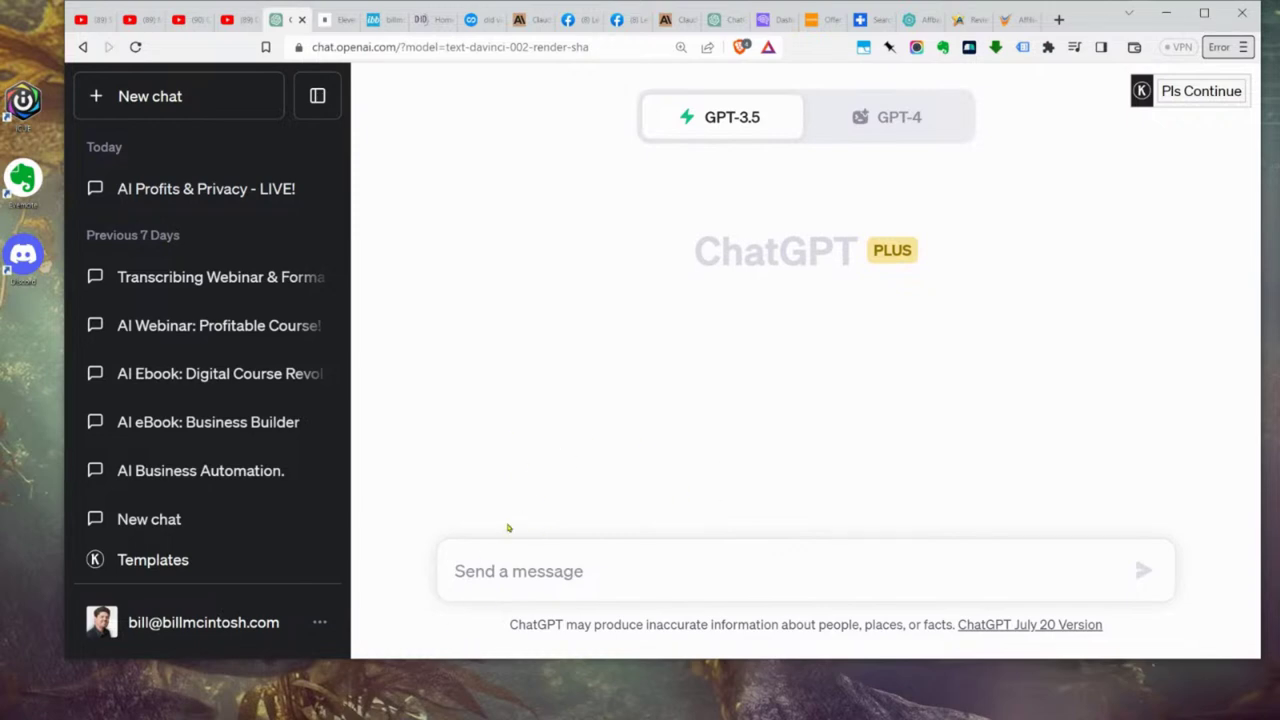
left_click(897, 117)
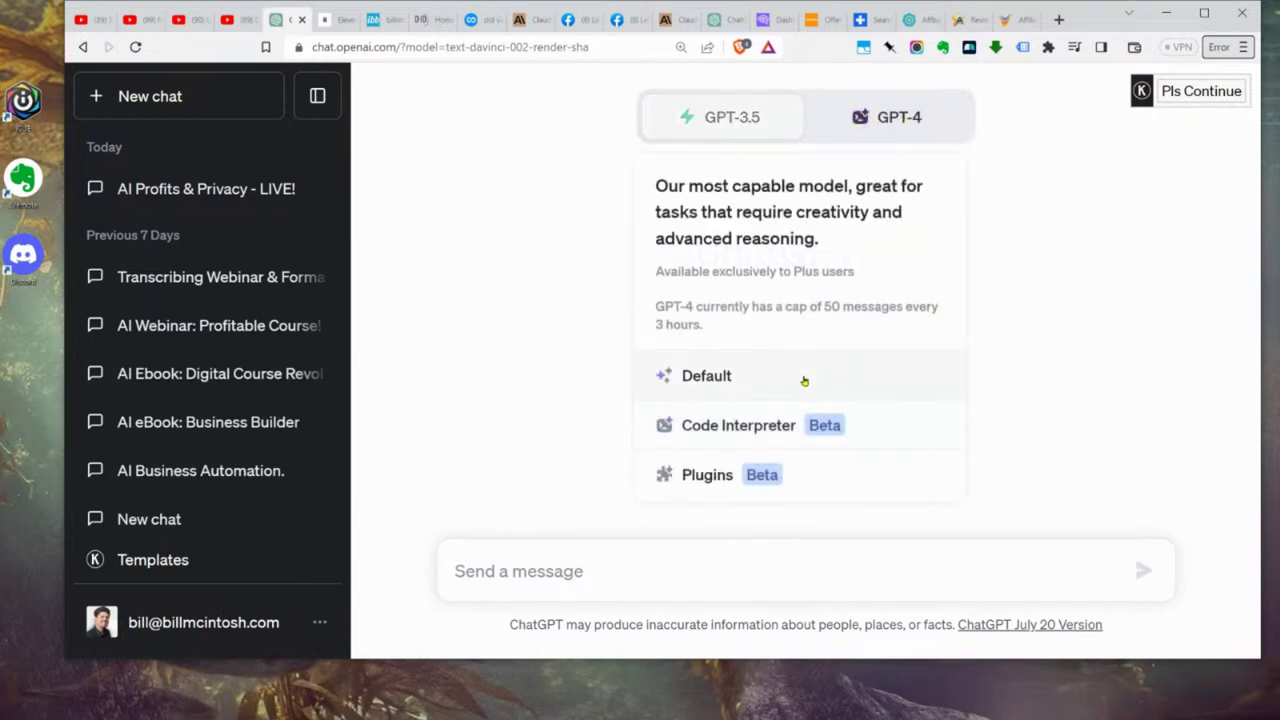
left_click(732, 425)
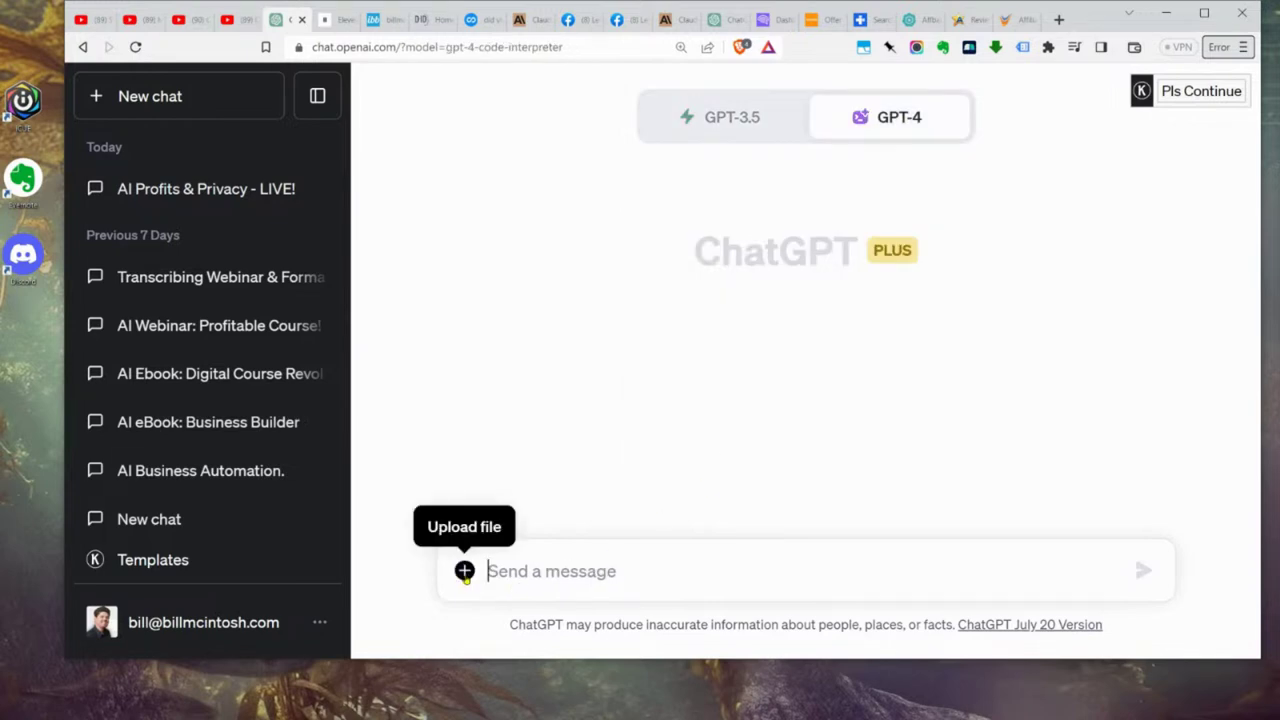
left_click(466, 573)
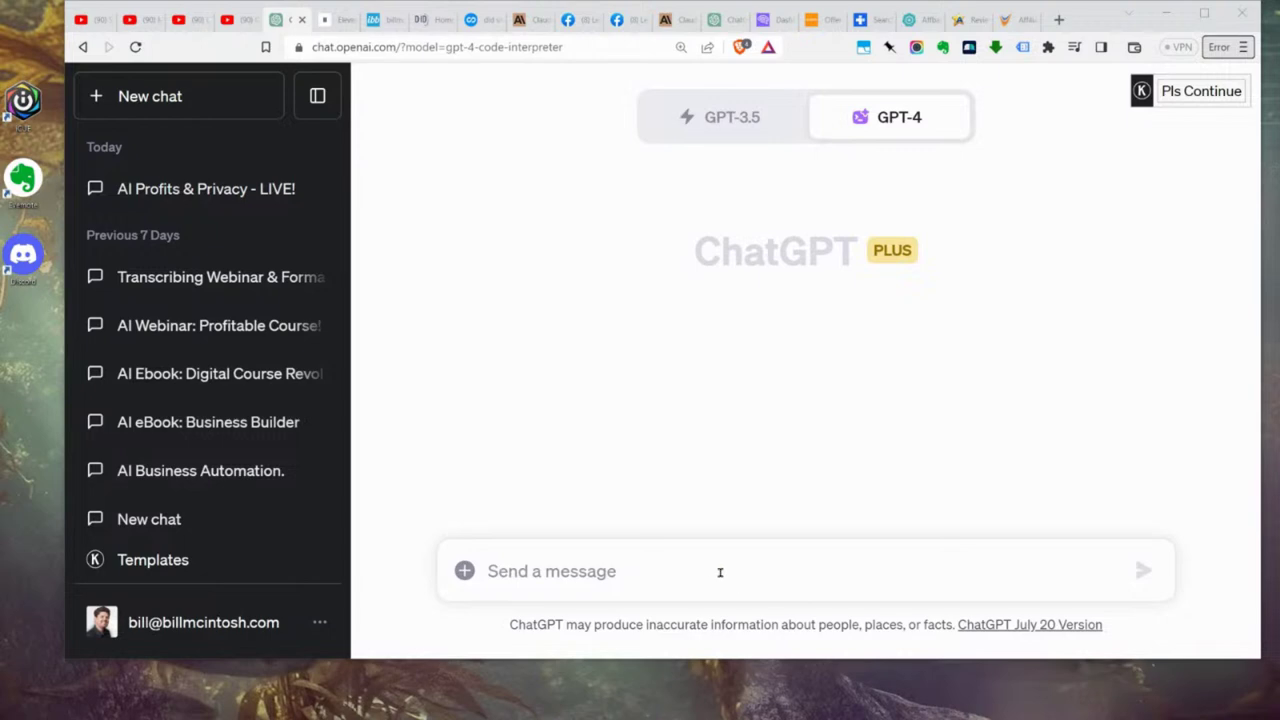
Step: Paste the copied prompt requesting 10 catchy YouTube video titles on "stoicism and discipline", under 90 characters each, into the message
left_click(662, 570)
right_click(665, 572)
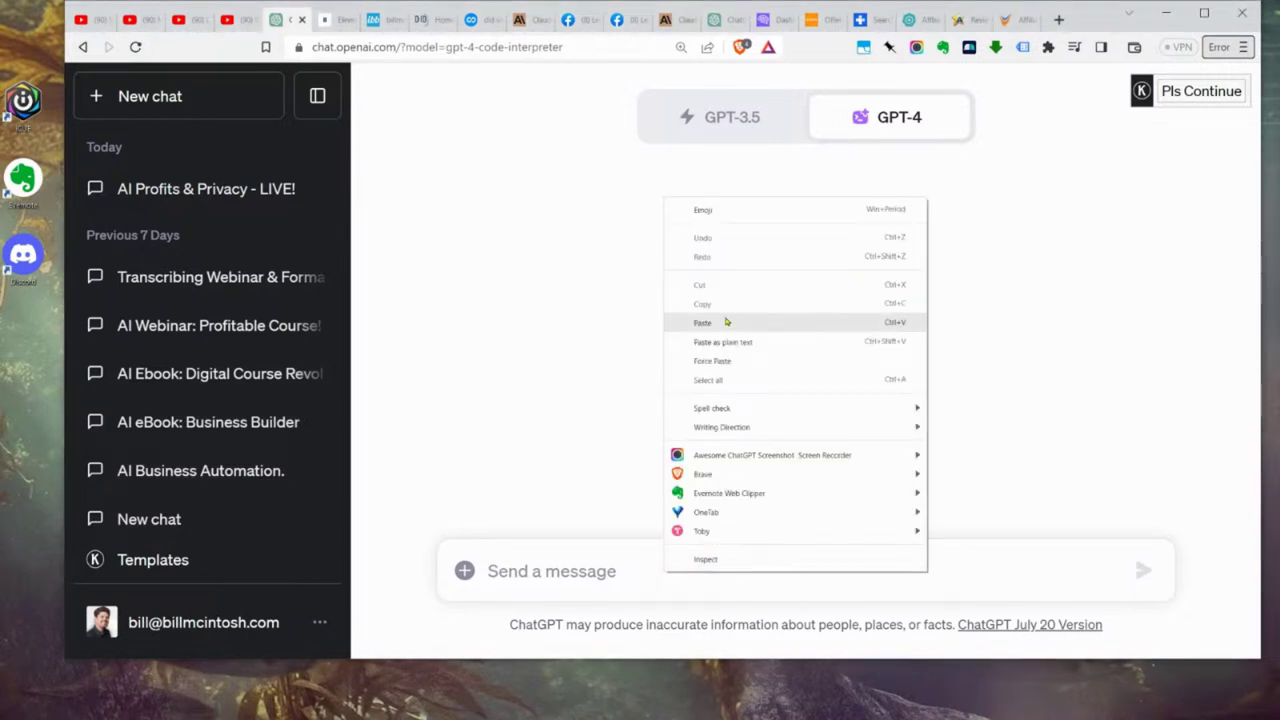
left_click(725, 320)
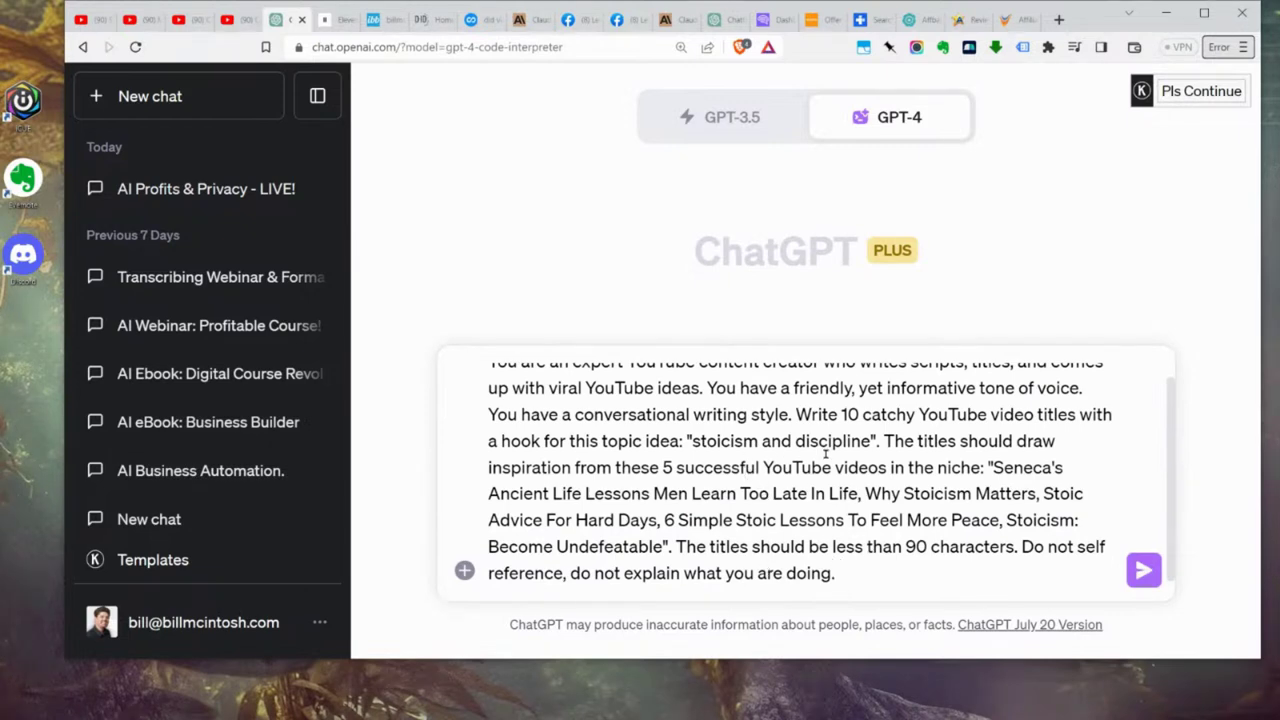
Step: Examine the titles prompt: its role and tone, topic idea, five example video titles, character limit and closing rules
scroll(795, 452, "up", 1)
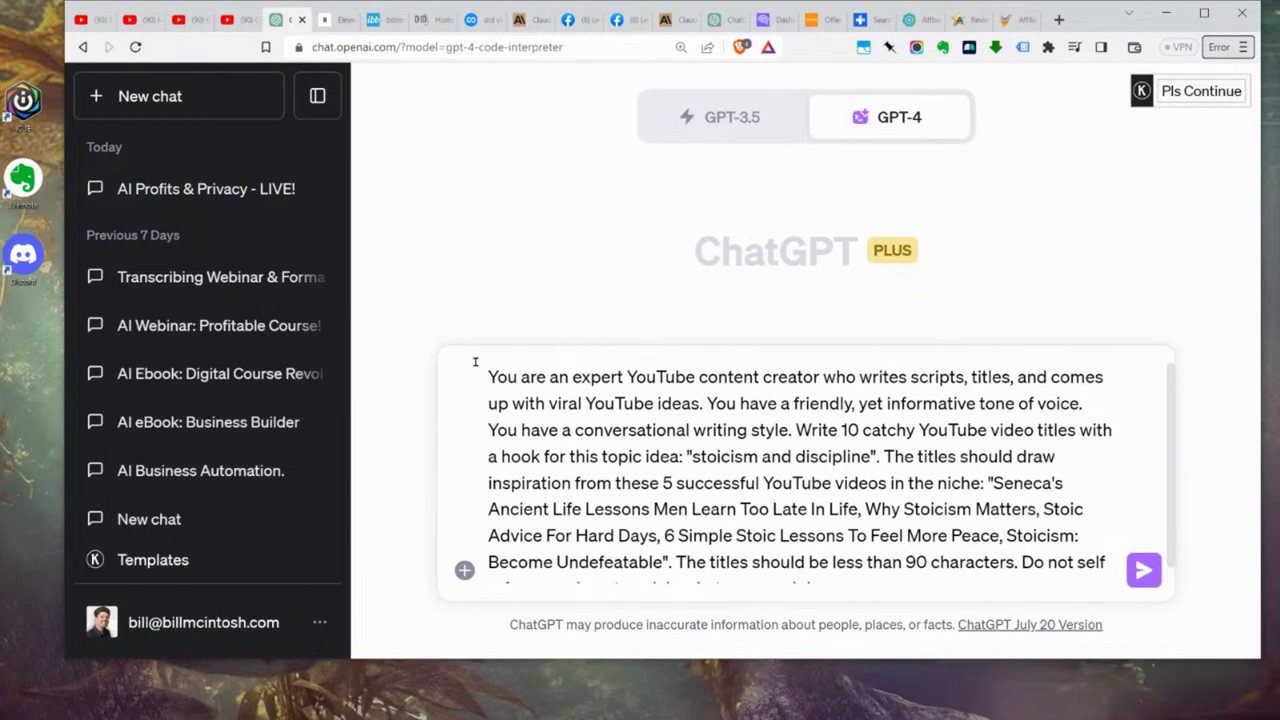
mouse_move(489, 376)
left_mouse_down()
mouse_move(1086, 380)
mouse_move(1088, 428)
mouse_move(1061, 452)
left_mouse_up()
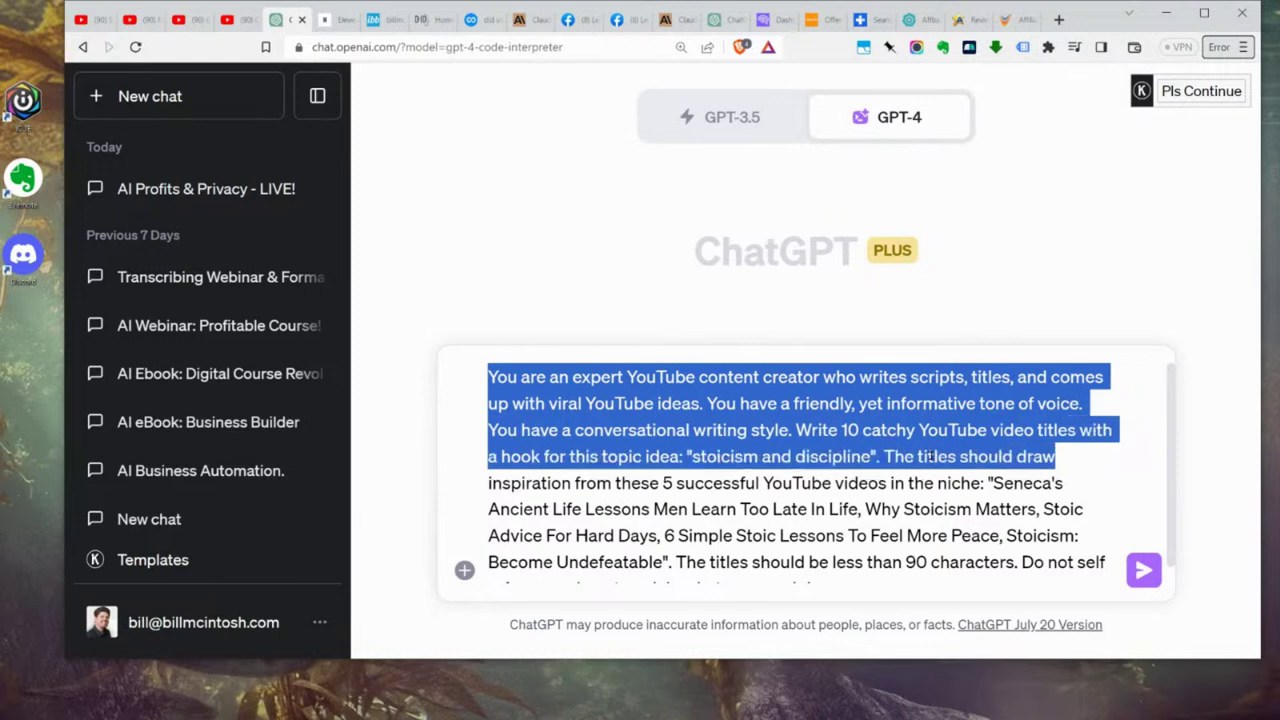
left_click(840, 443)
left_click_drag(797, 430, 872, 456)
left_click(682, 456)
left_click(878, 456)
left_click(697, 456)
left_click(918, 456)
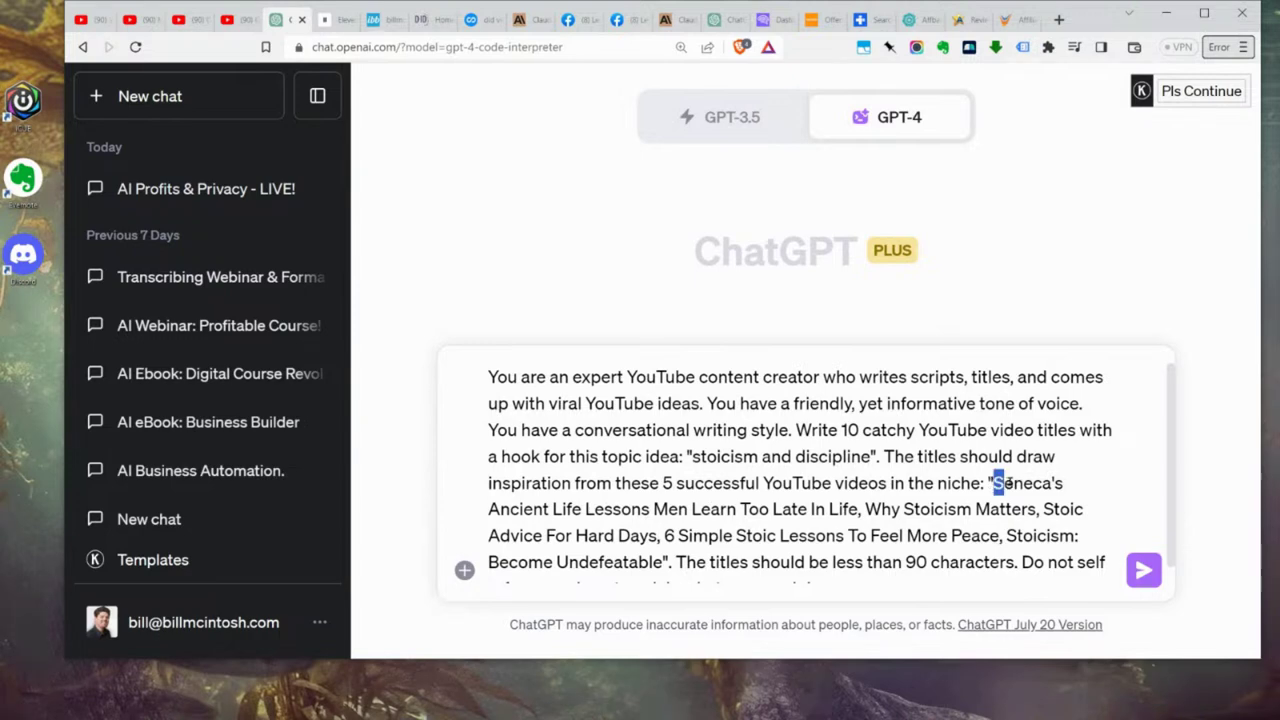
left_click_drag(993, 483, 1020, 562)
scroll(977, 535, "down", 1)
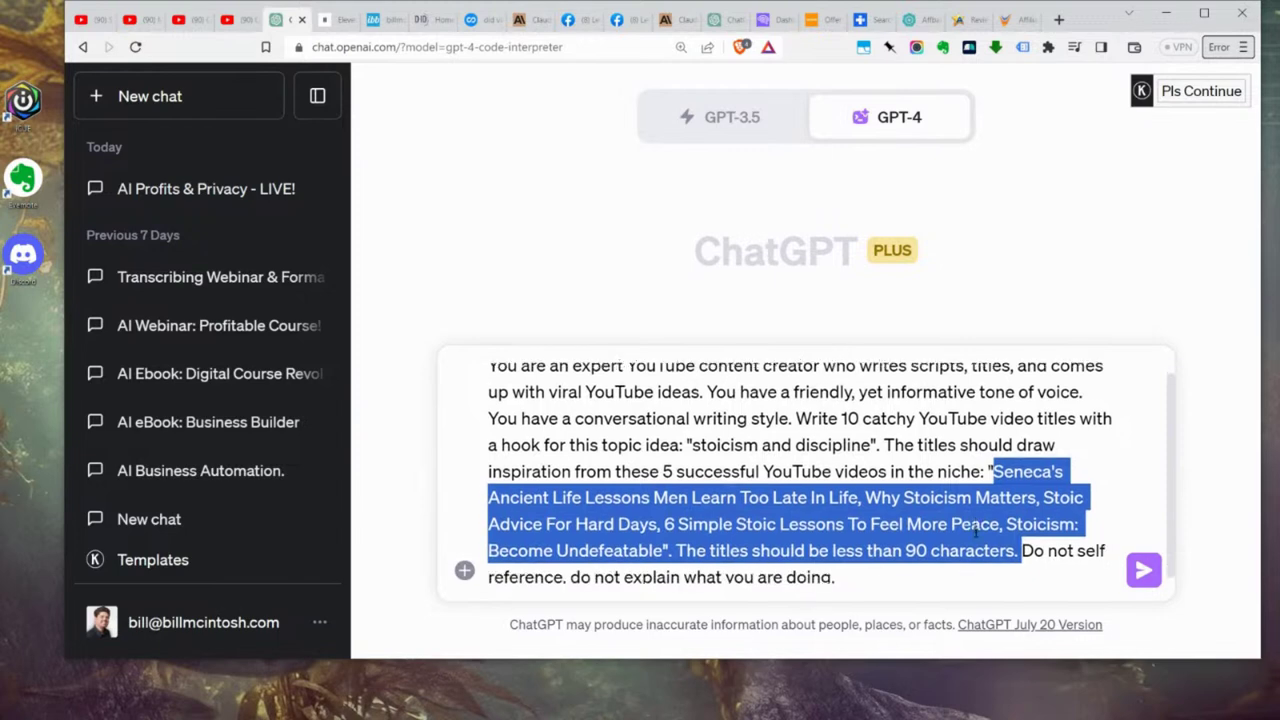
left_click(864, 576)
left_click_drag(992, 465, 965, 566)
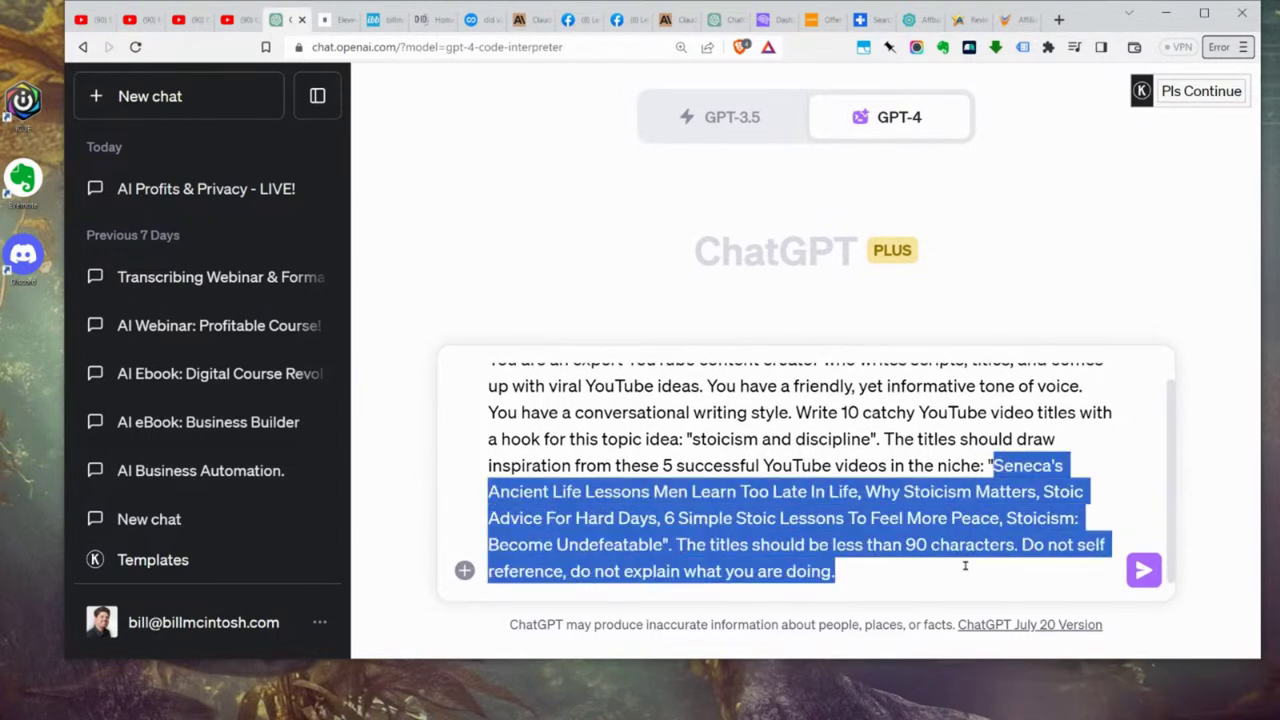
left_click(912, 570)
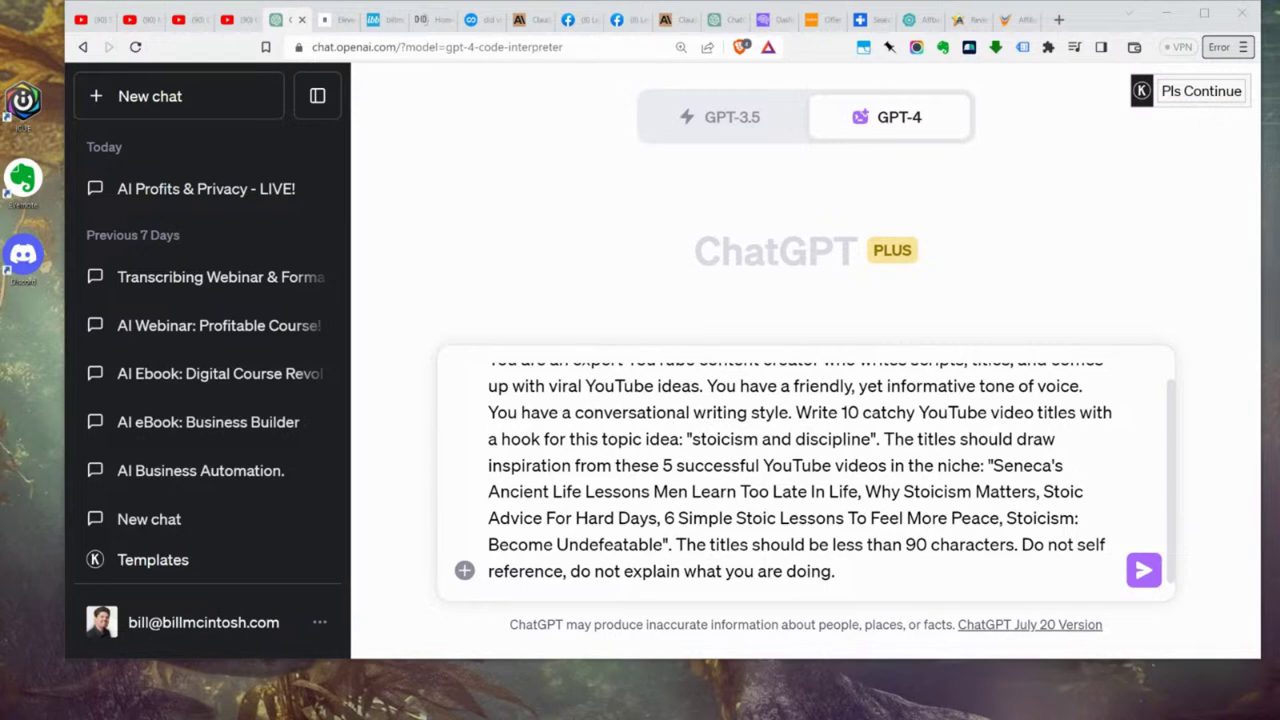
Step: Send the titles prompt and look through the list of ten generated video titles
left_click(1143, 572)
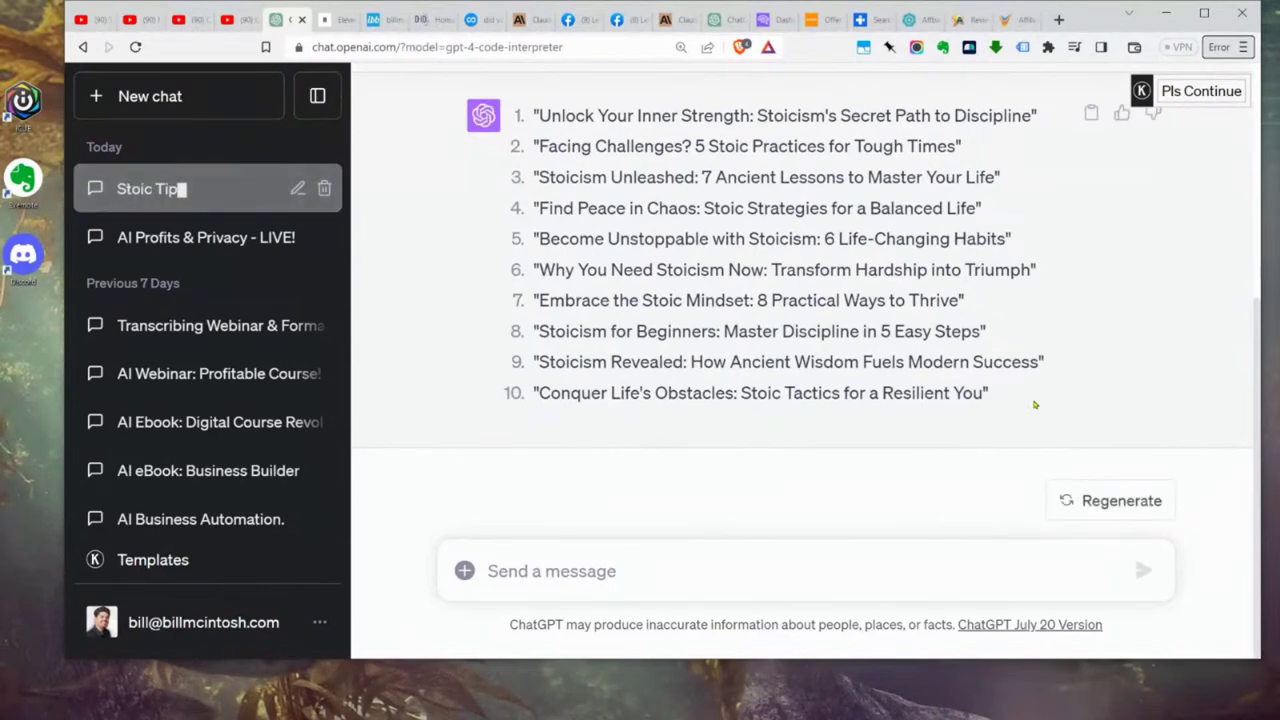
left_click_drag(995, 398, 535, 119)
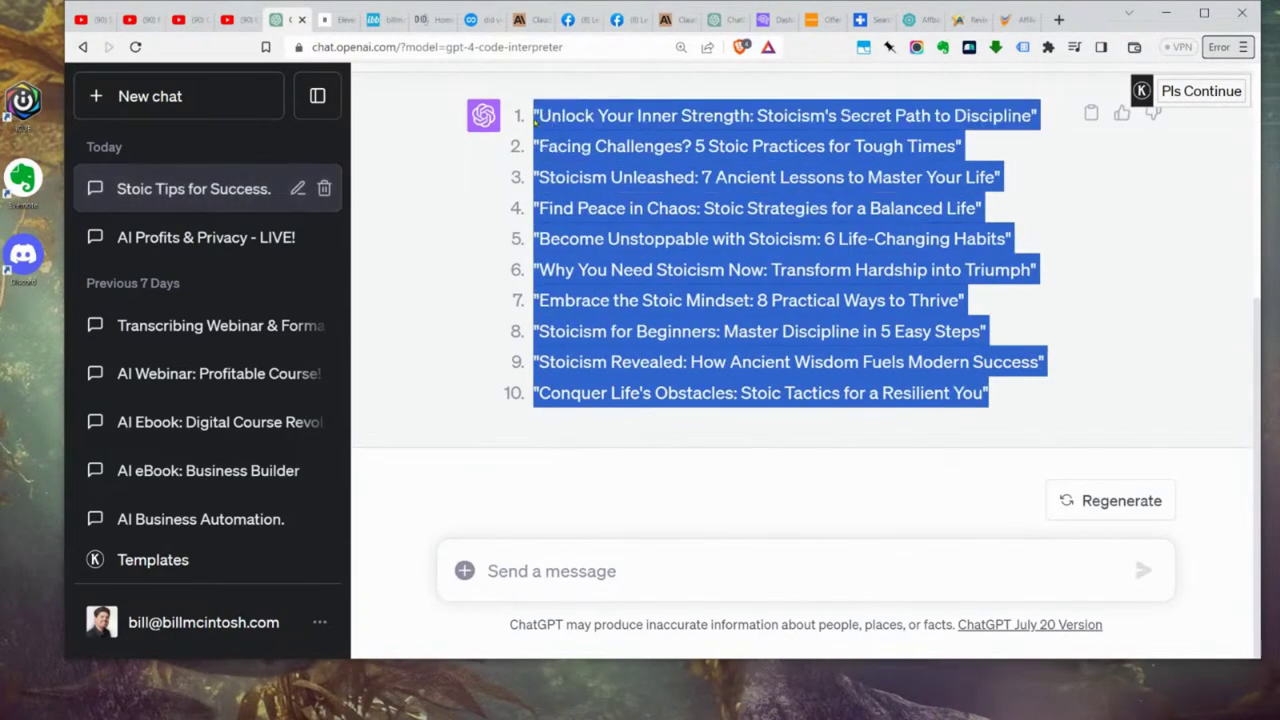
key("alt+Tab")
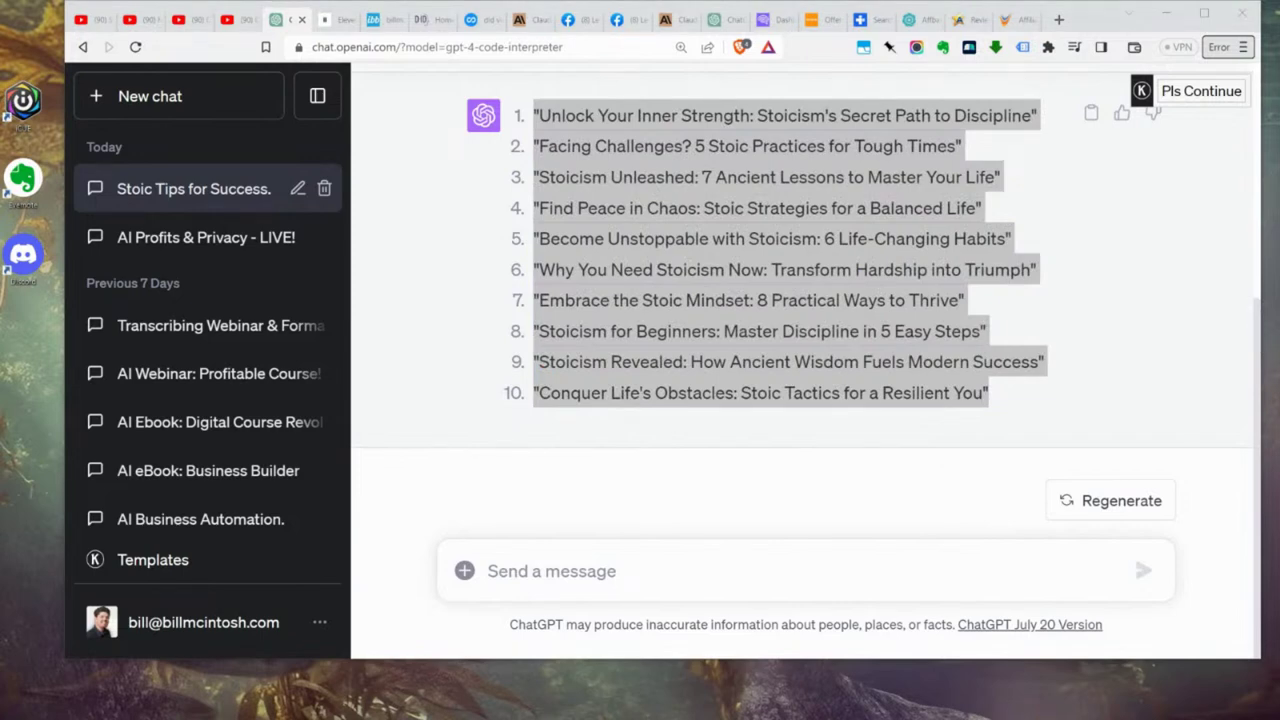
left_click(545, 297)
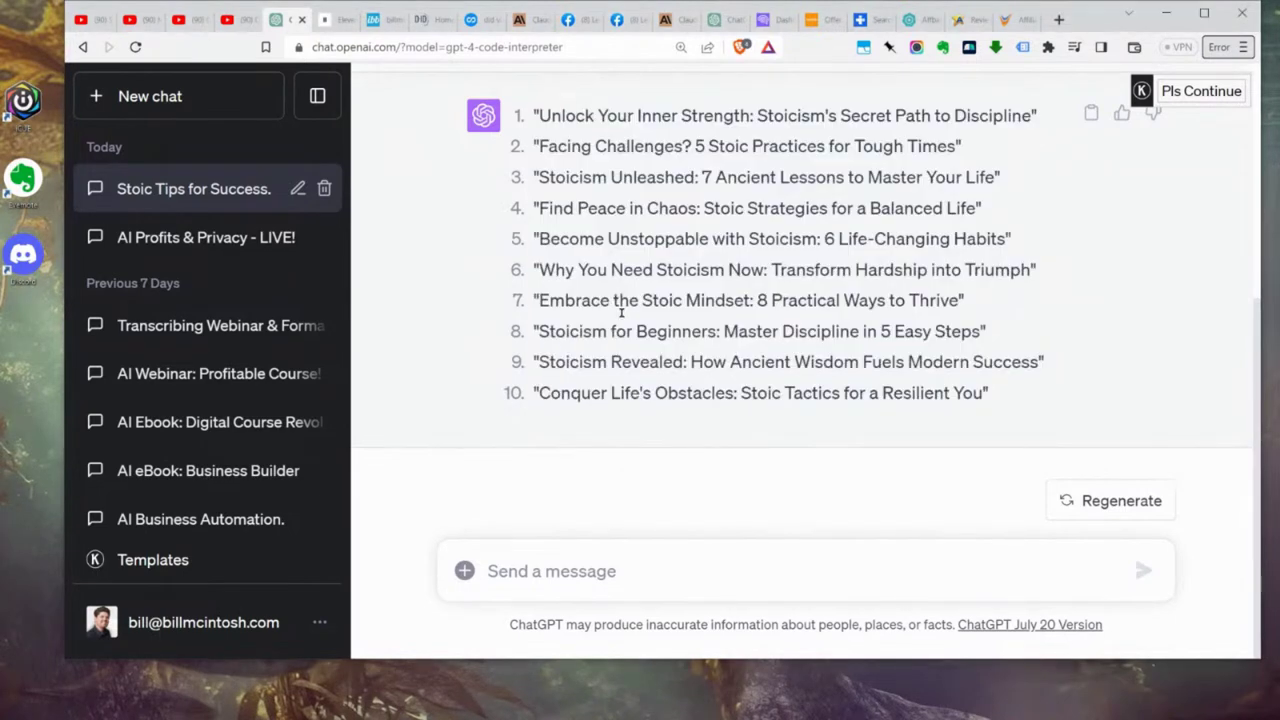
scroll(748, 380, "up", 1)
scroll(748, 380, "down", 1)
Step: Copy the third generated title, "Stoicism Unleashed: 7 Ancient Lessons to Master Your Life", without its quotation marks
left_click_drag(997, 177, 540, 177)
right_click(595, 177)
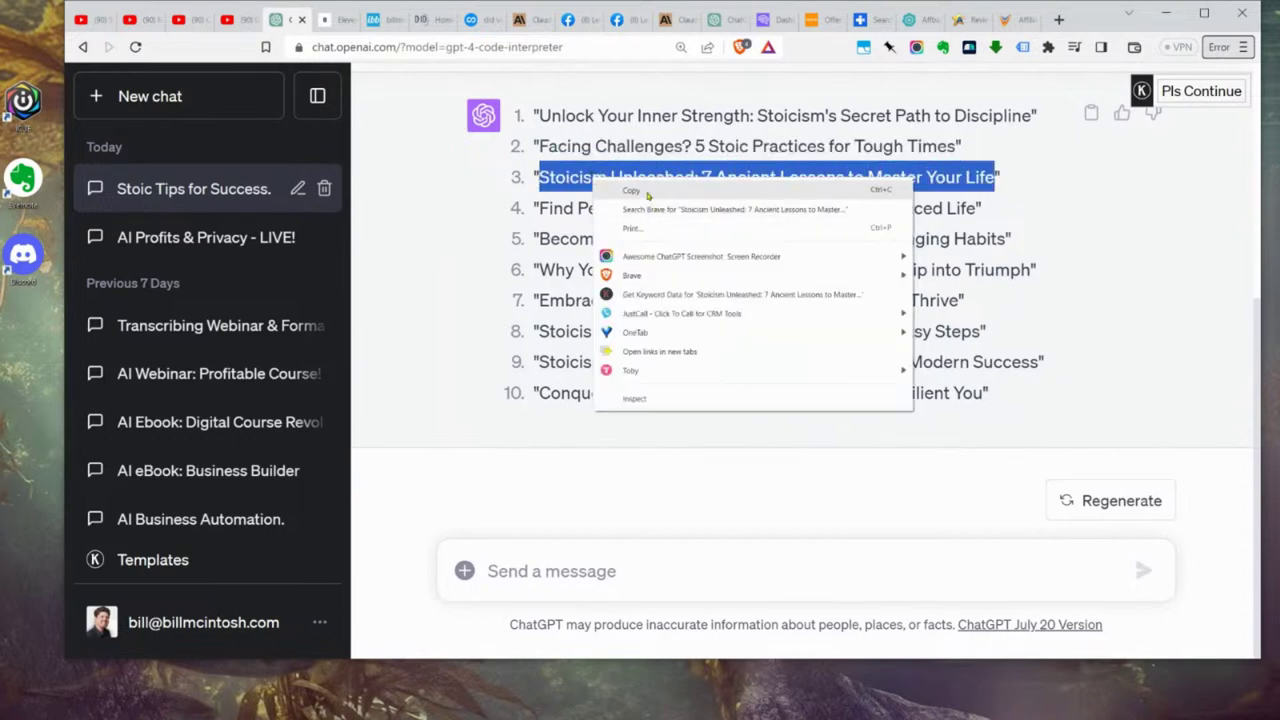
left_click(622, 187)
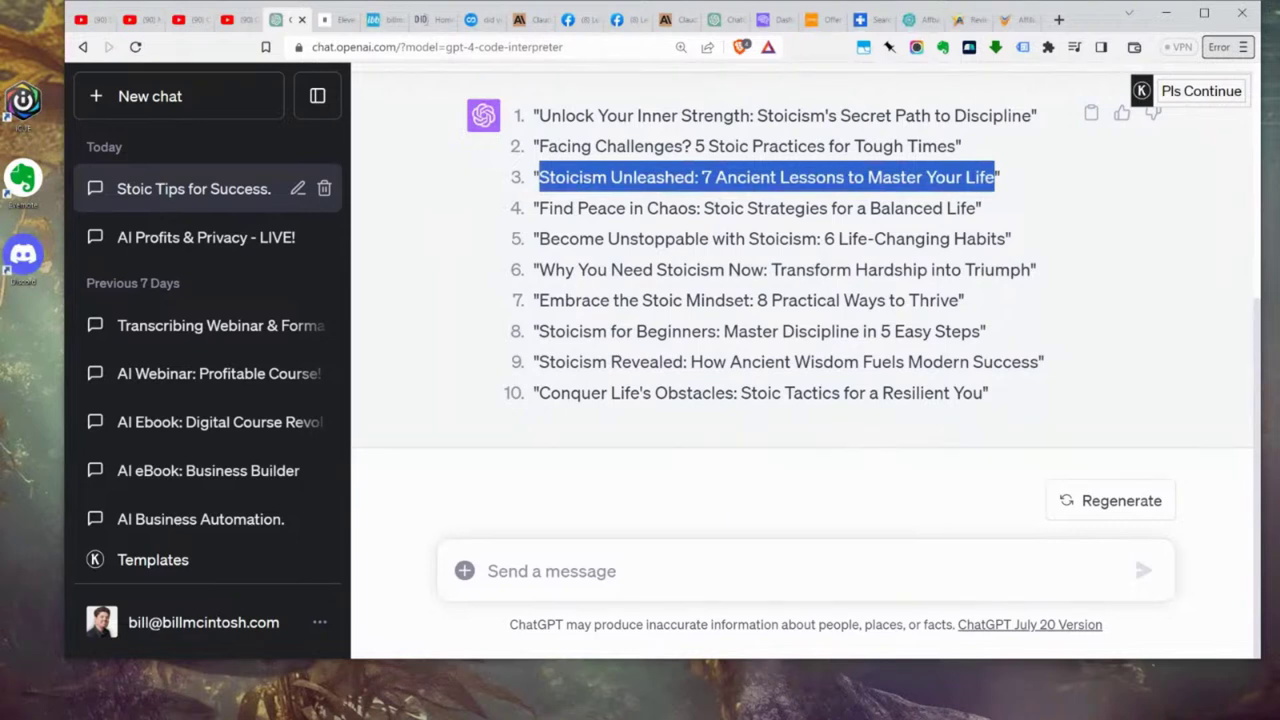
Step: Bring in the content outline prompt for a 5 minute YouTube video script from the other window and paste it as the next message
key("alt+Tab")
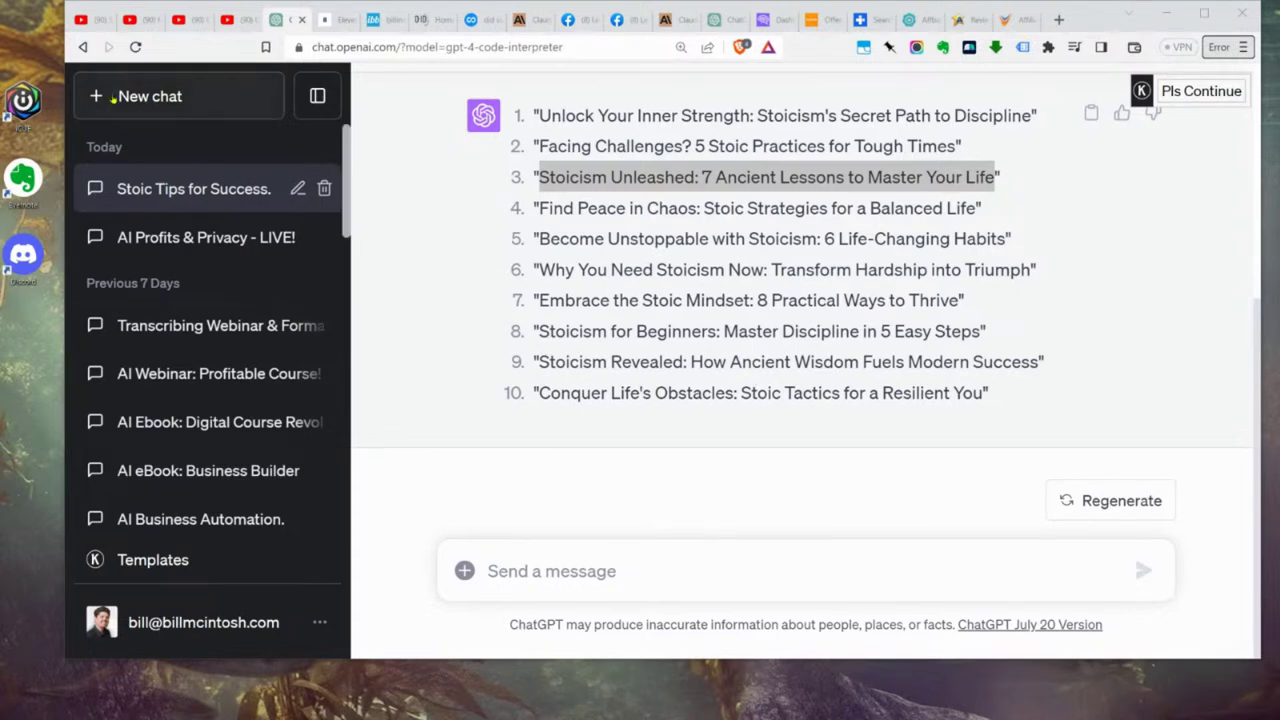
left_click(572, 571)
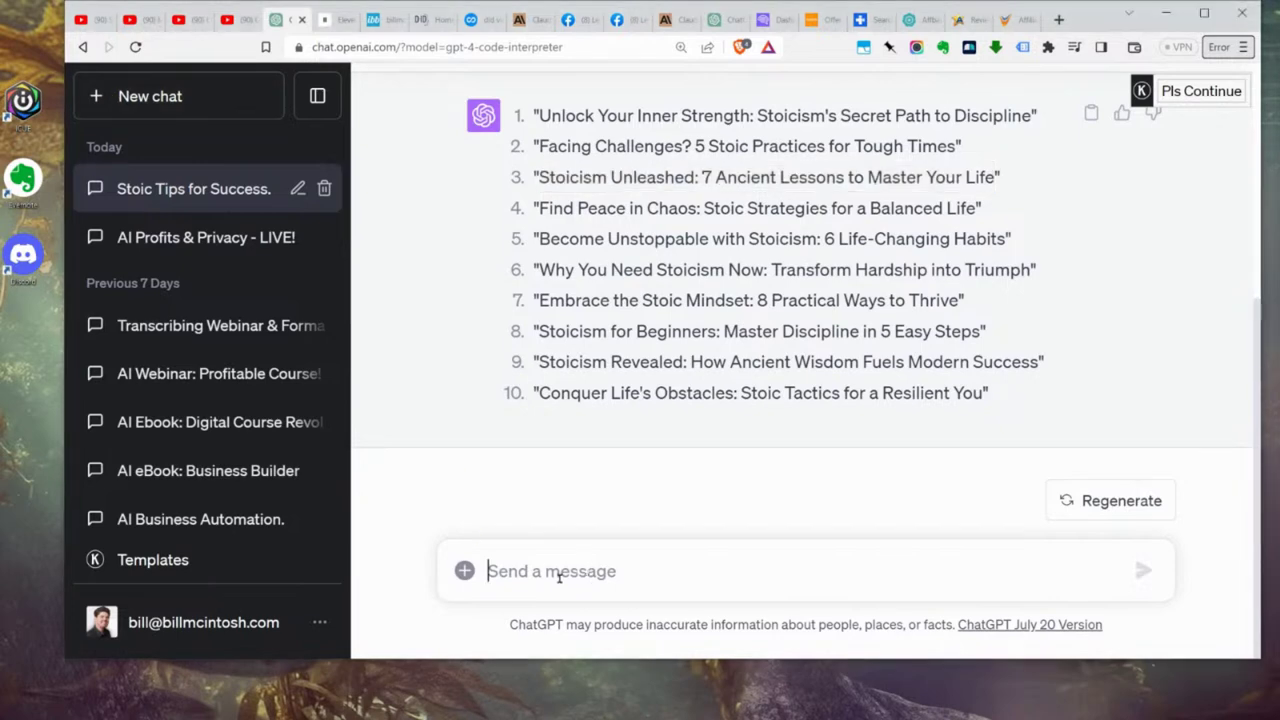
key("ctrl+v")
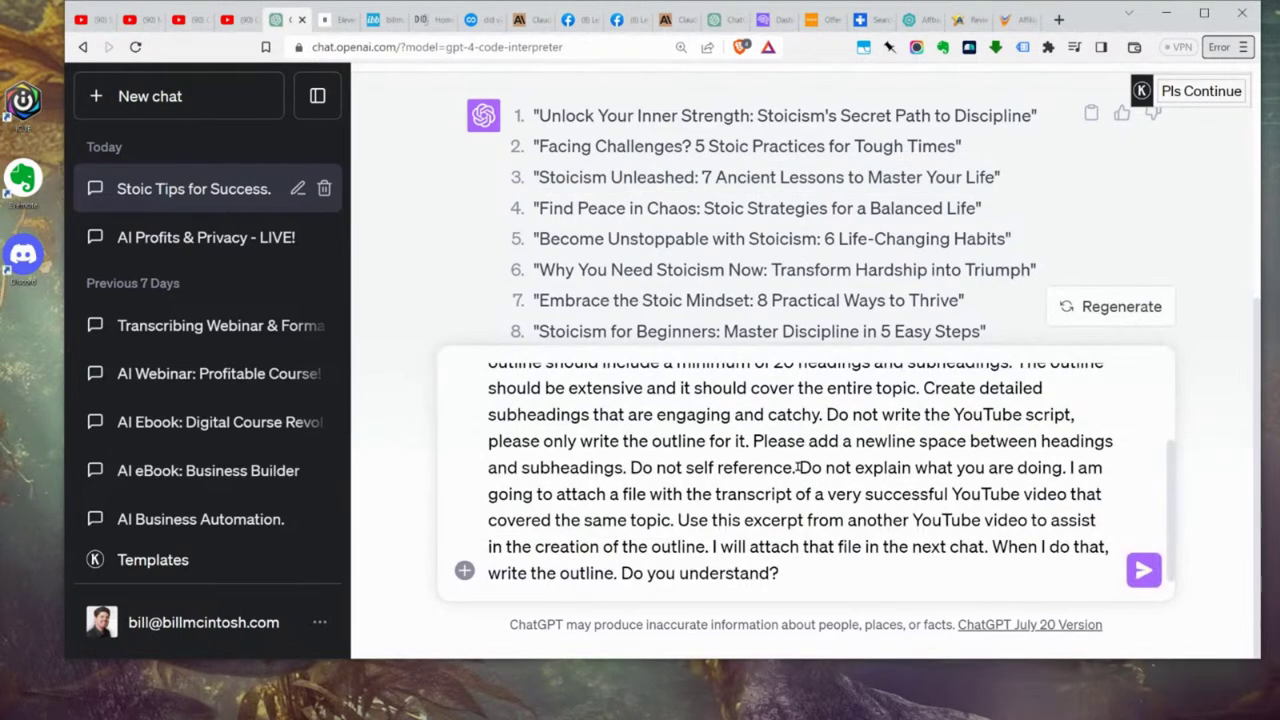
Step: Examine the start of the content outline prompt: its expert role, friendly tone, conversational style and 5 minute video length
scroll(797, 478, "up", 2)
scroll(797, 478, "up", 1)
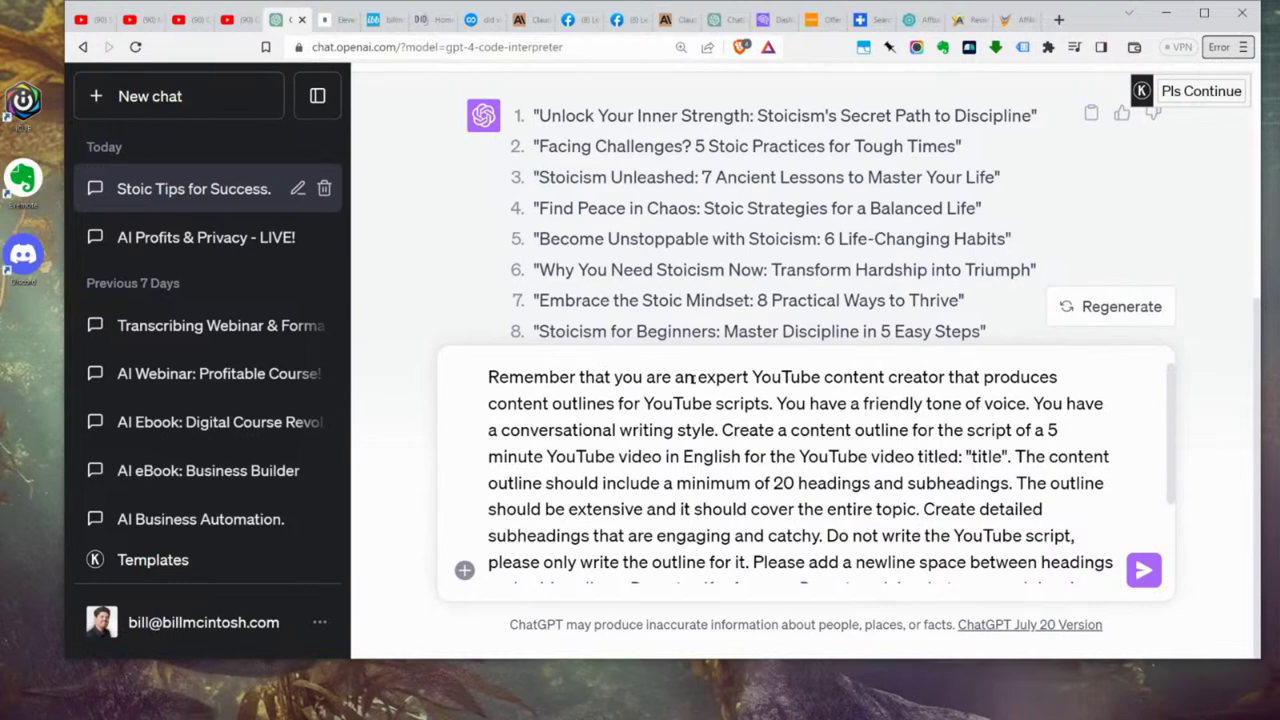
left_click_drag(510, 378, 963, 403)
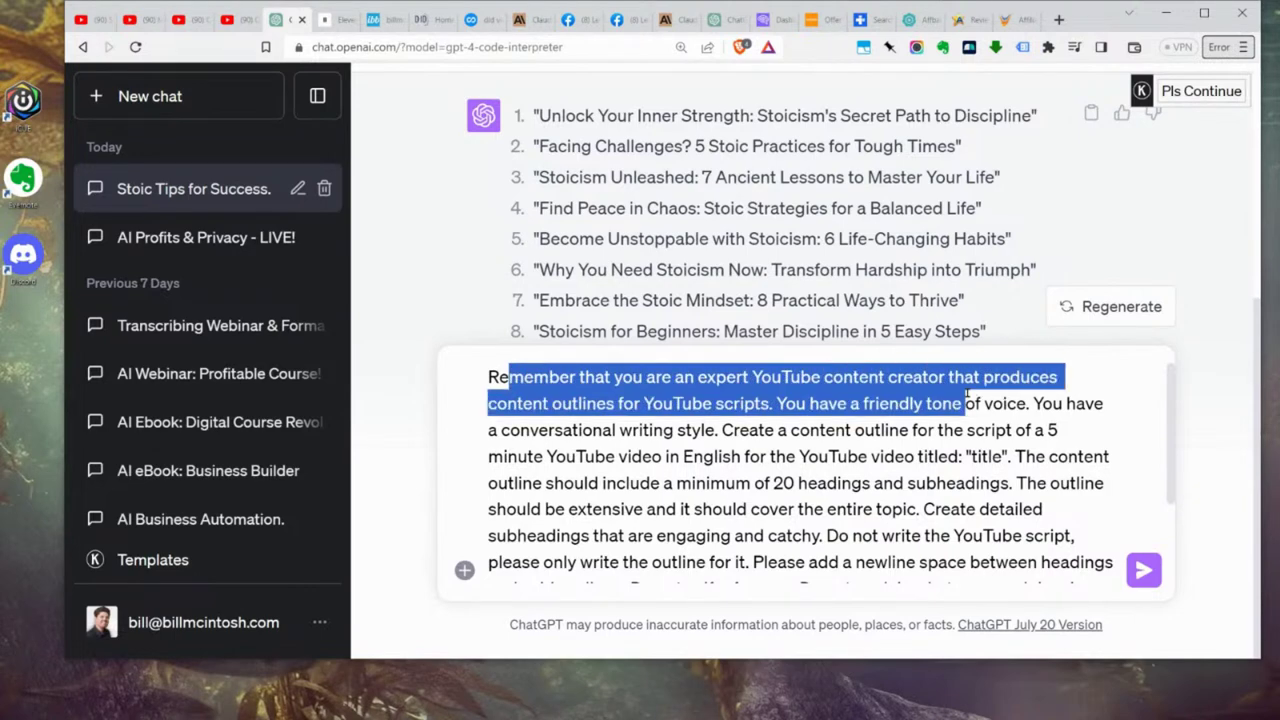
left_click(900, 402)
scroll(886, 430, "down", 3)
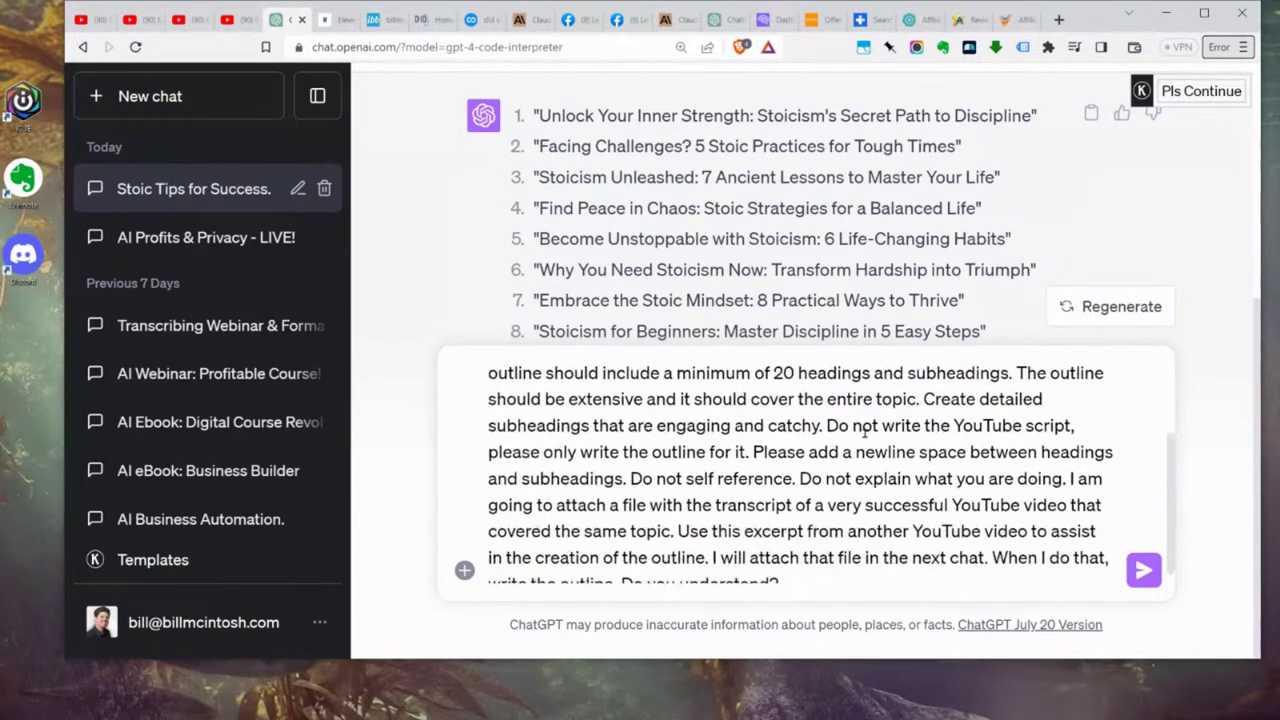
scroll(765, 450, "up", 3)
left_click_drag(722, 430, 766, 457)
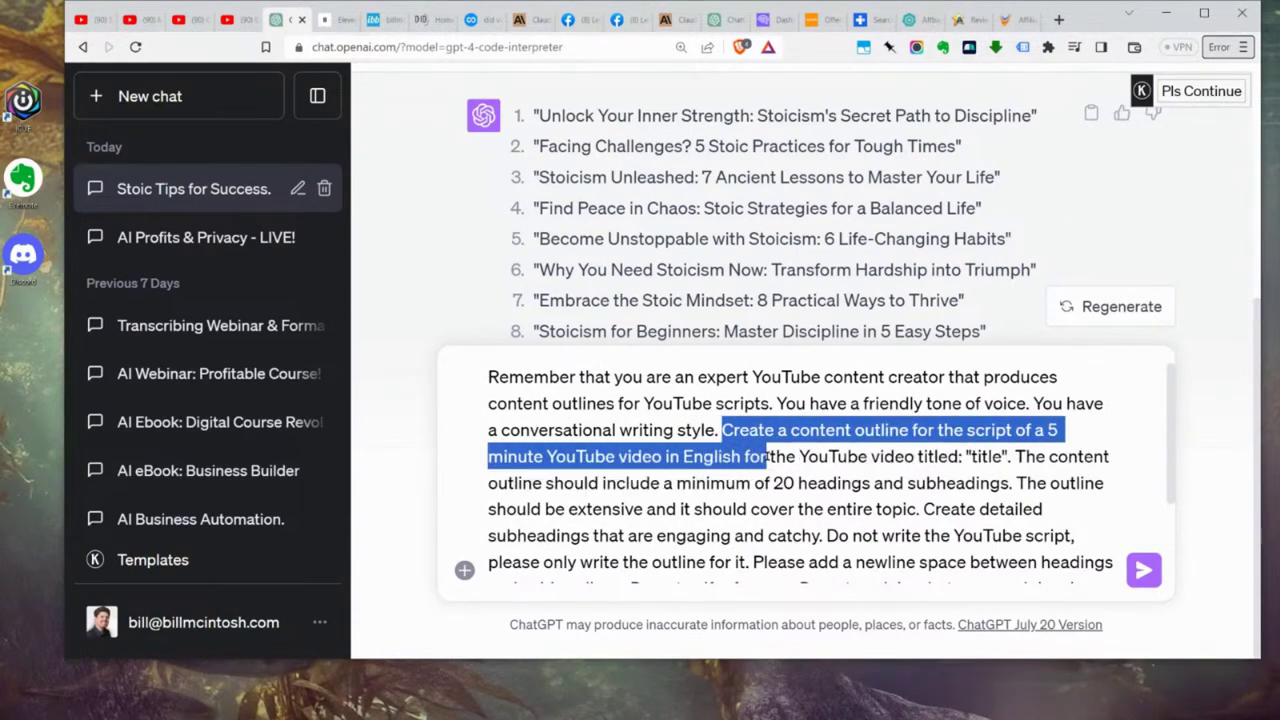
left_click(870, 456)
left_click_drag(1046, 430, 545, 454)
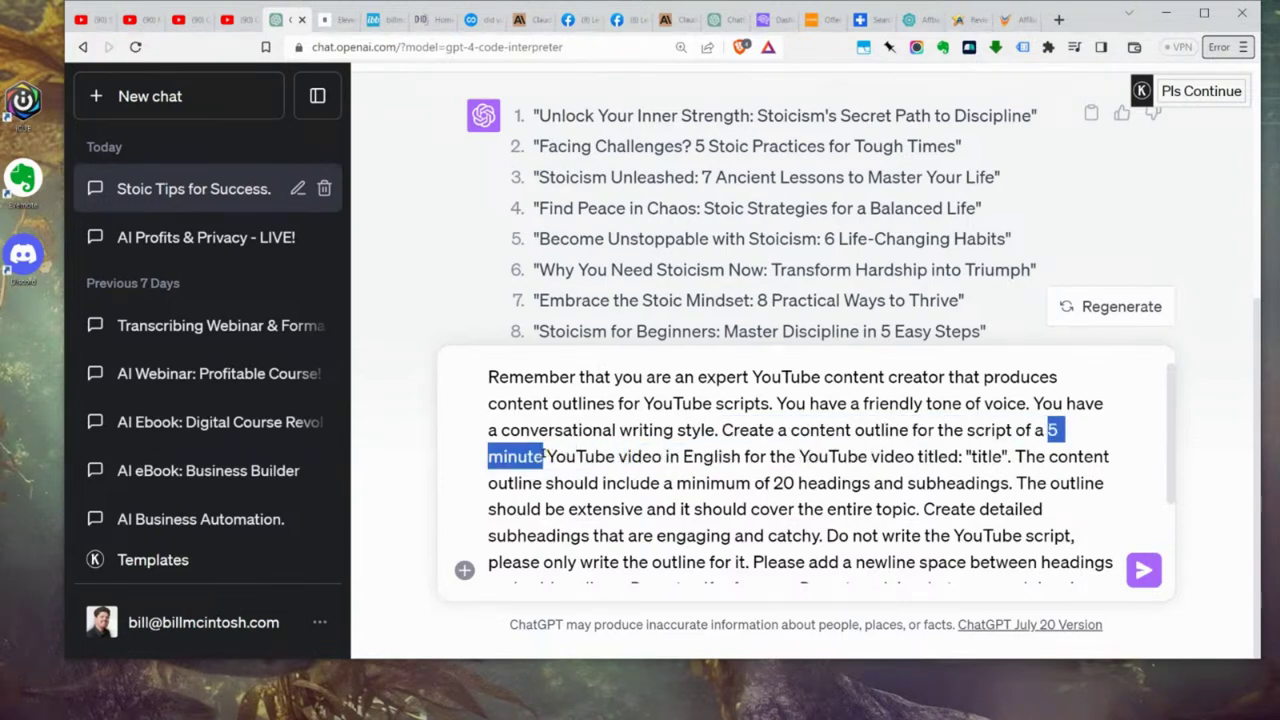
left_click(741, 456)
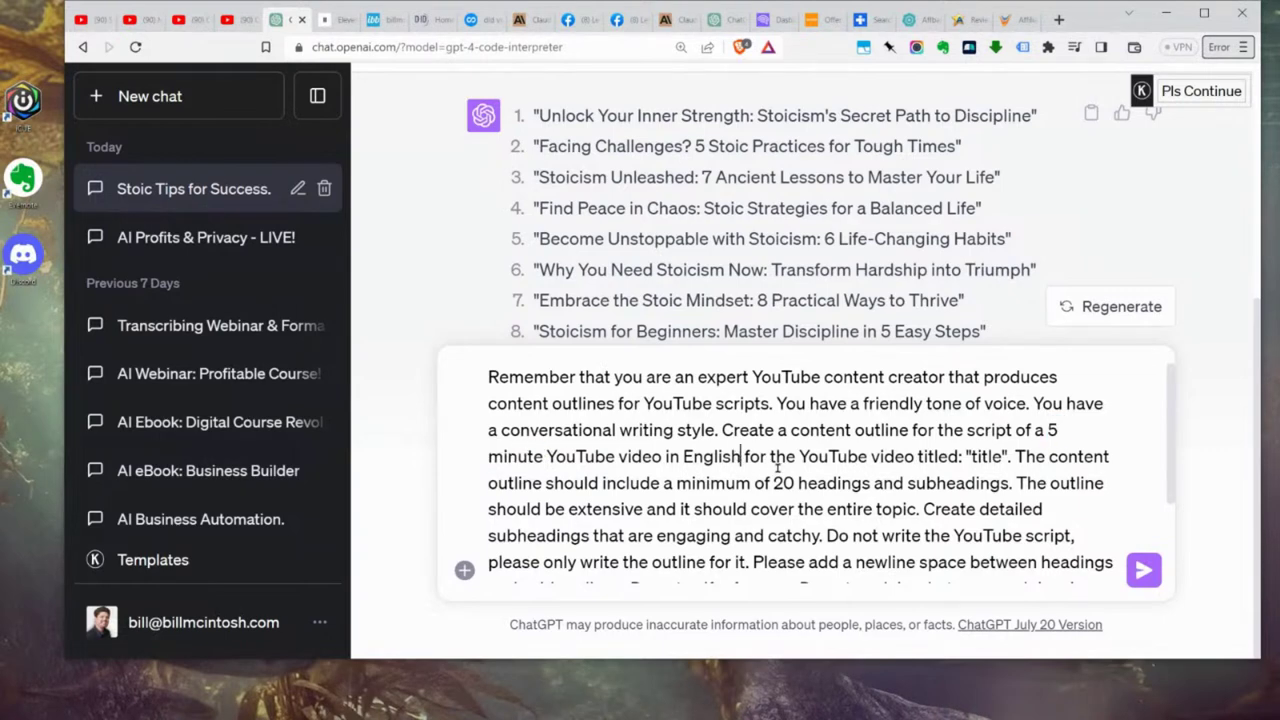
Step: Examine the outline prompt's title placeholder, minimum of 20 headings and subheadings, formatting rules and closing instructions about the attached transcript
left_click(1008, 458)
left_click_drag(1008, 458, 1008, 484)
left_click_drag(796, 484, 768, 484)
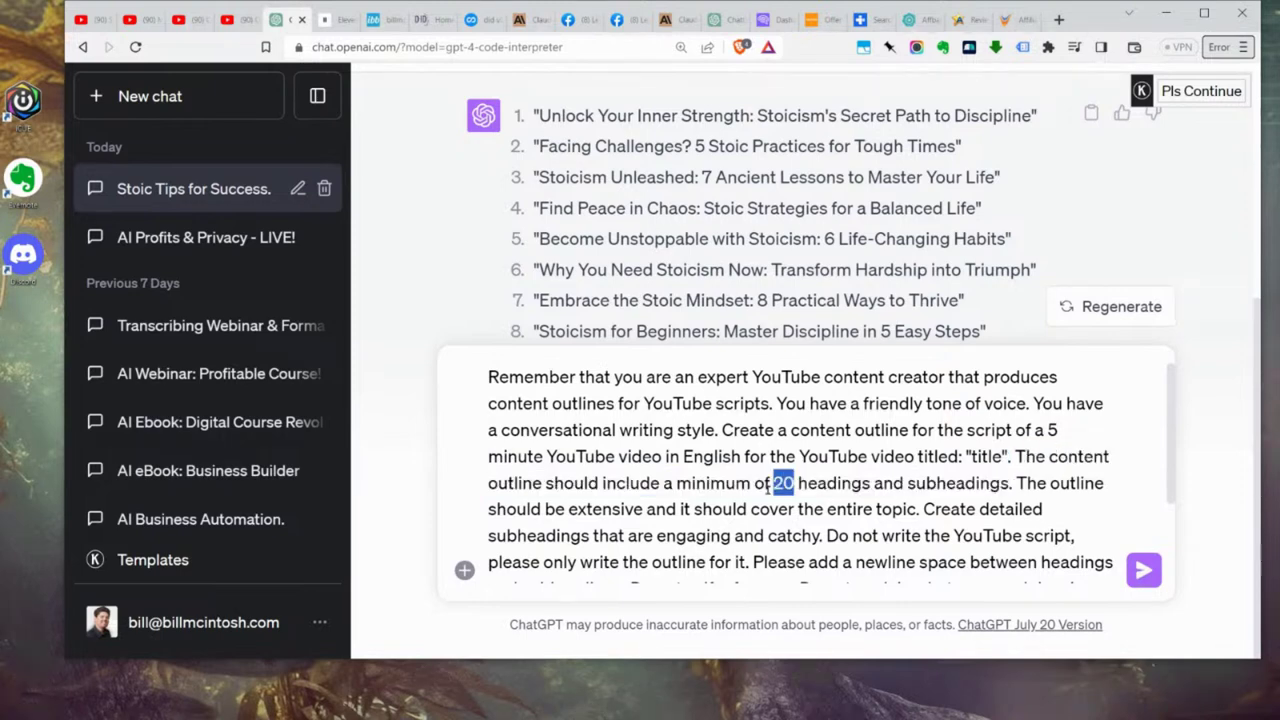
left_click(795, 484)
scroll(795, 484, "down", 2)
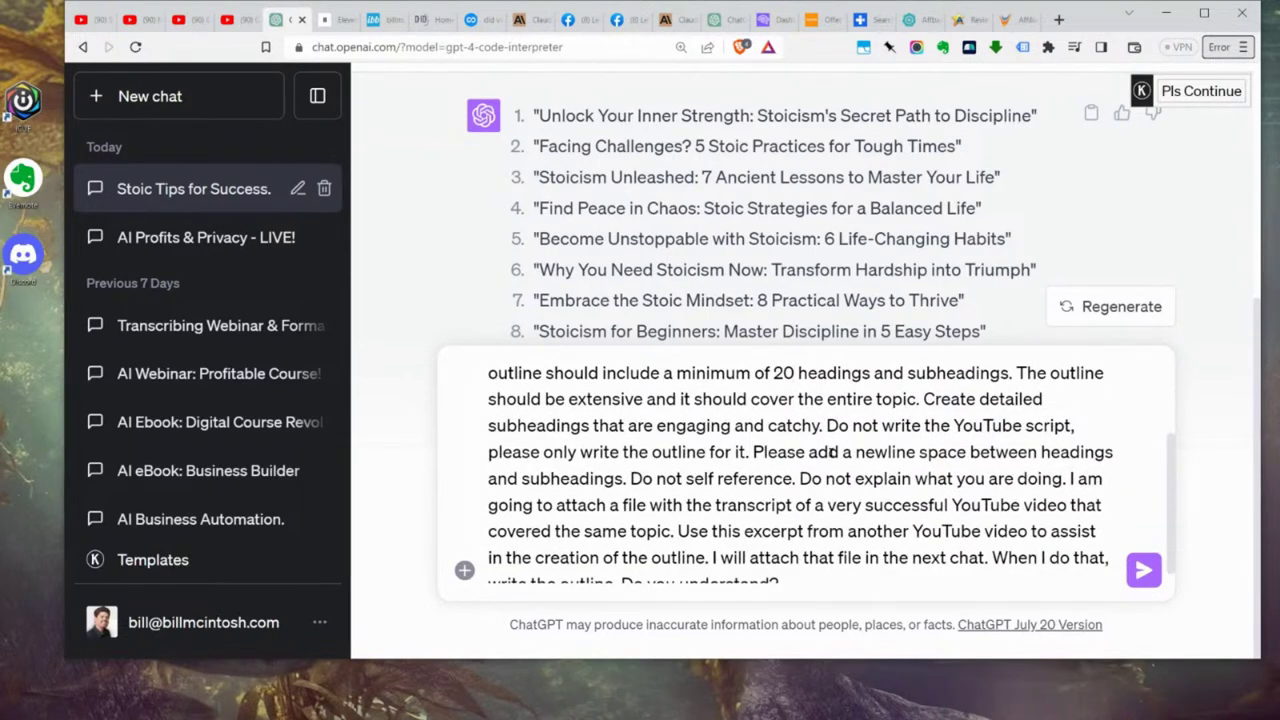
scroll(843, 470, "down", 1)
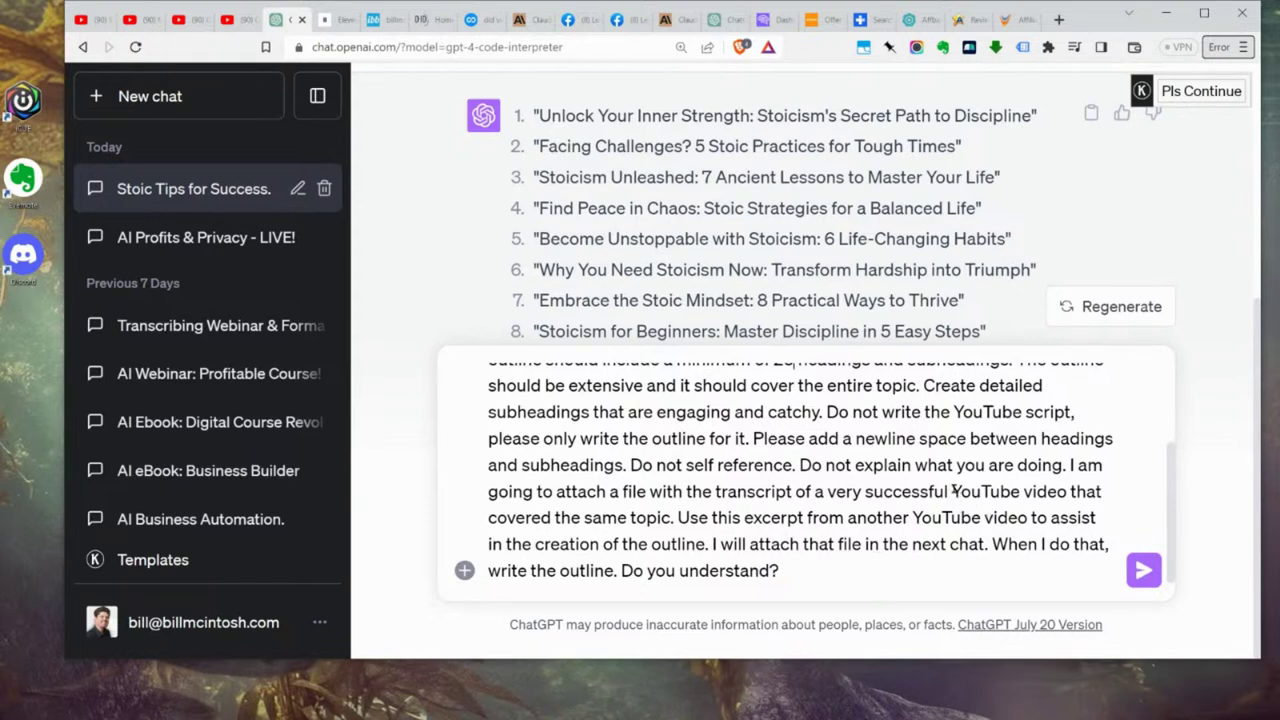
double_click(1072, 465)
left_click_drag(1072, 465, 824, 575)
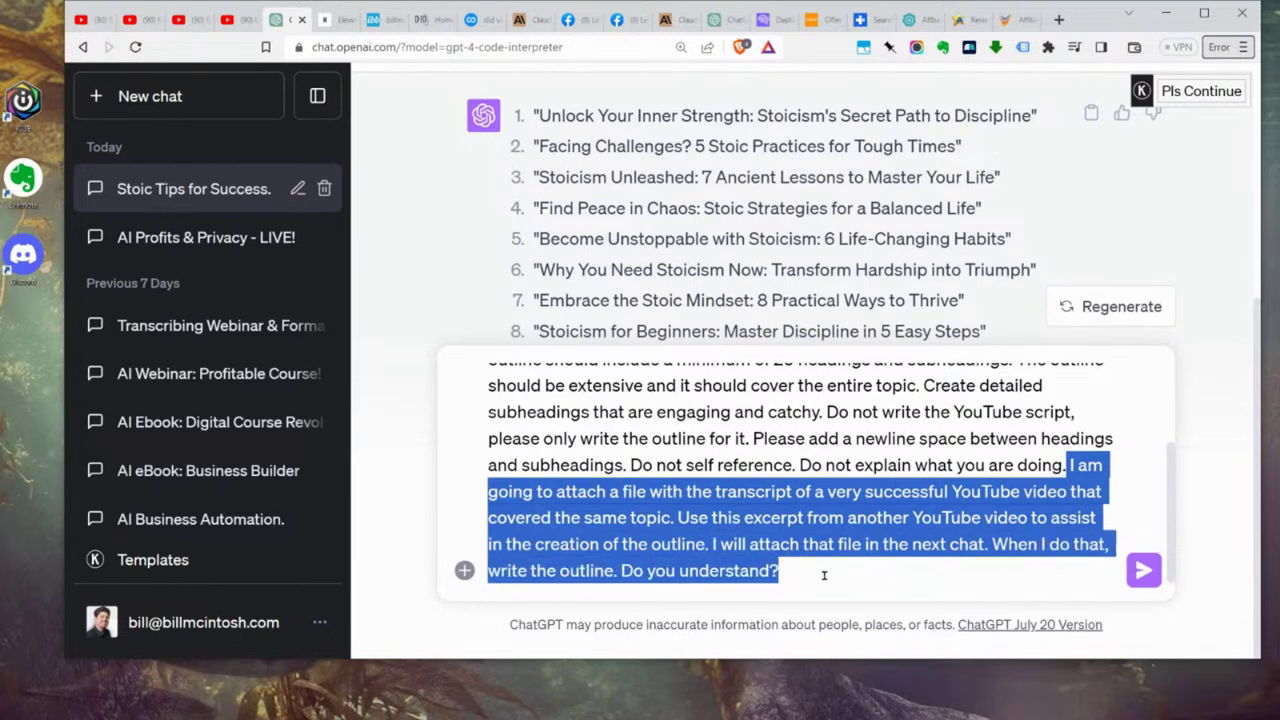
left_click(833, 577)
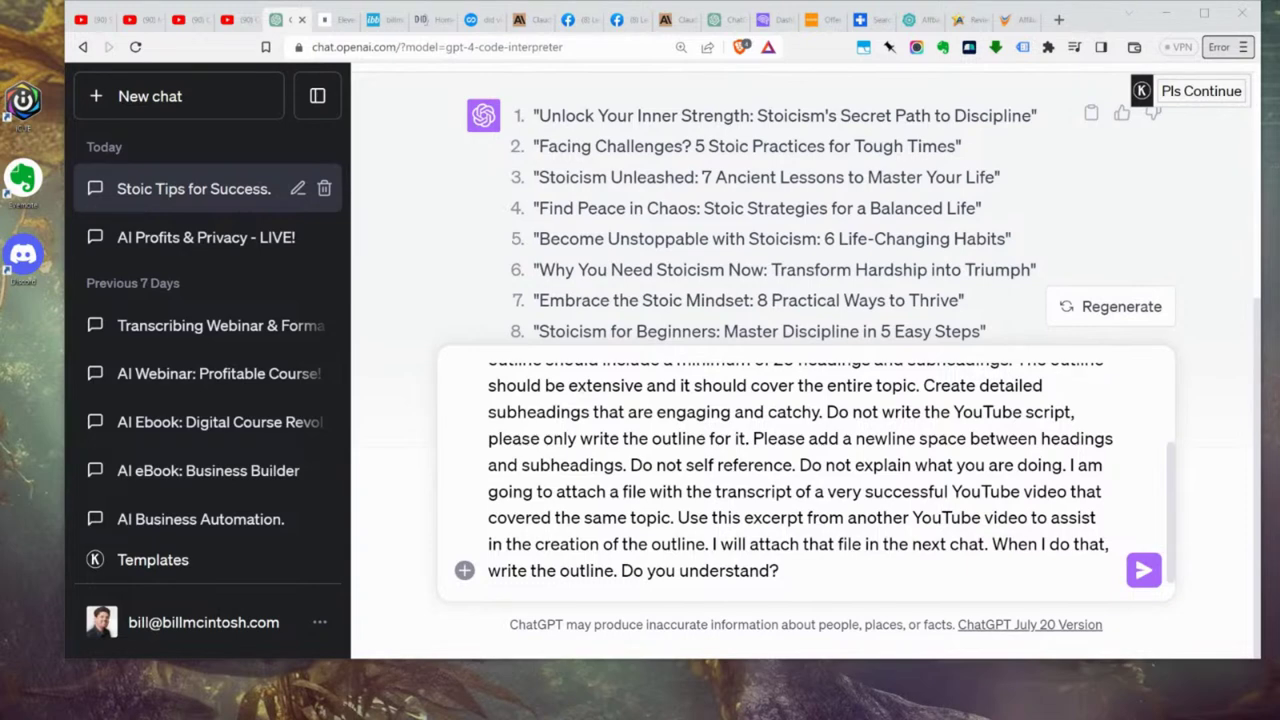
Step: Attach the transcript file stoicism video.txt from the 2023-08-02 folder to the outline prompt message
left_click(464, 570)
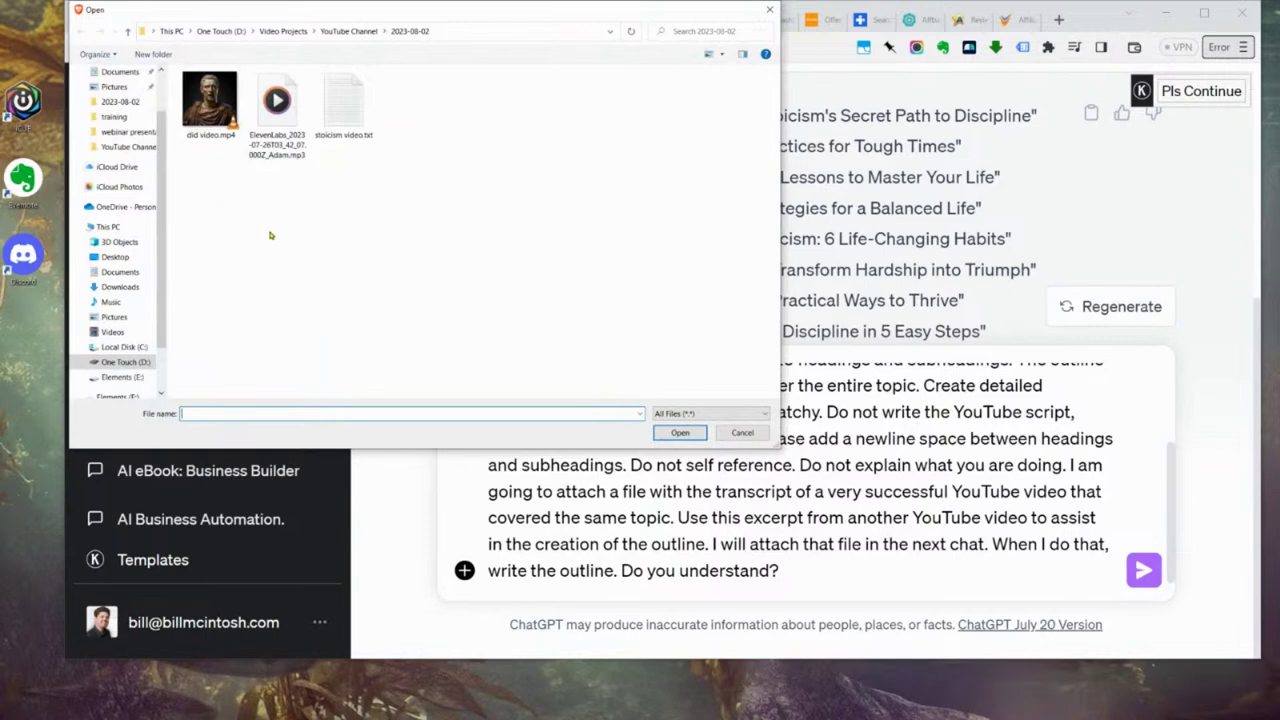
left_click(355, 102)
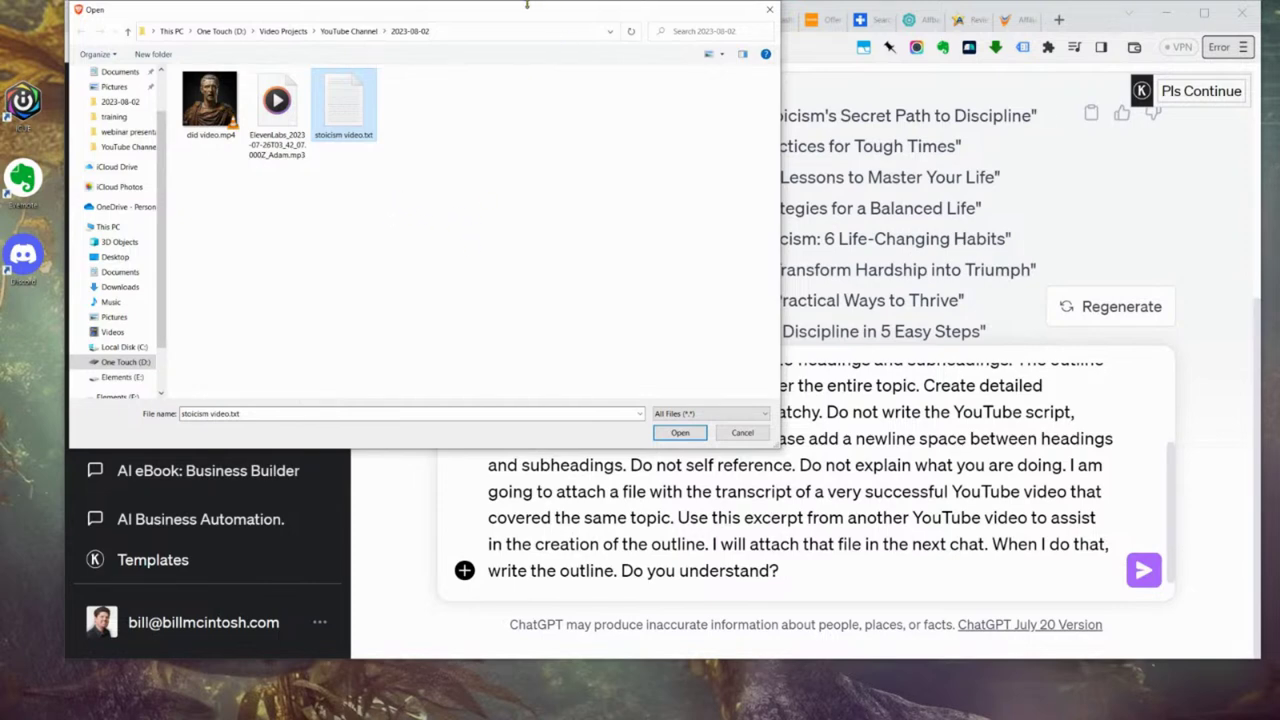
left_click_drag(519, 9, 500, 101)
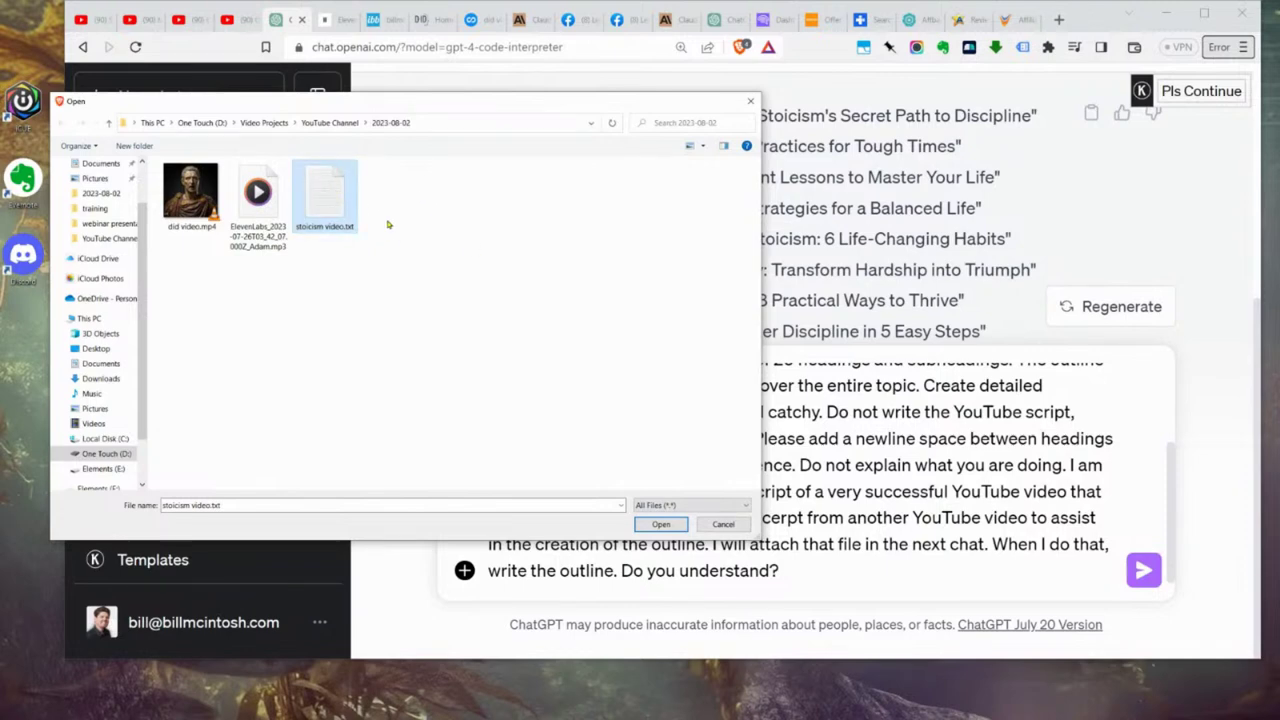
left_click(659, 525)
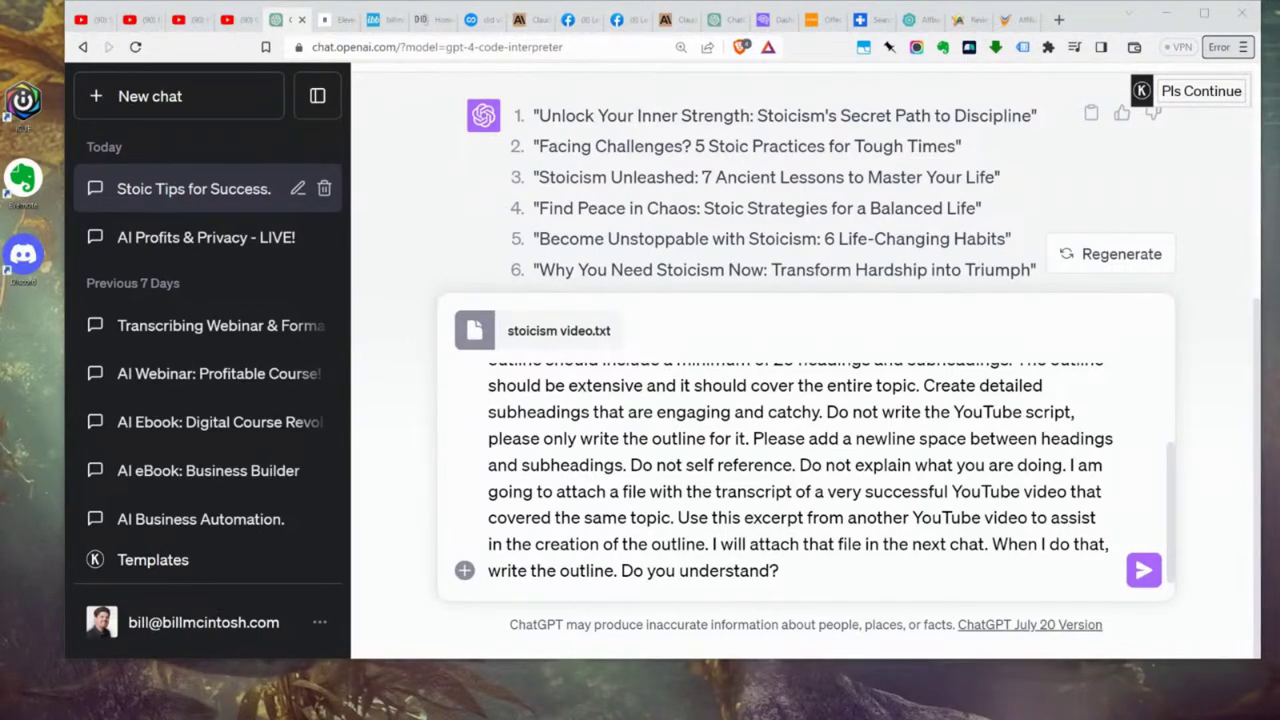
Step: Look over the text of the stoicism video.txt transcript in Notepad and close it
left_click_drag(0, 190, 560, 85)
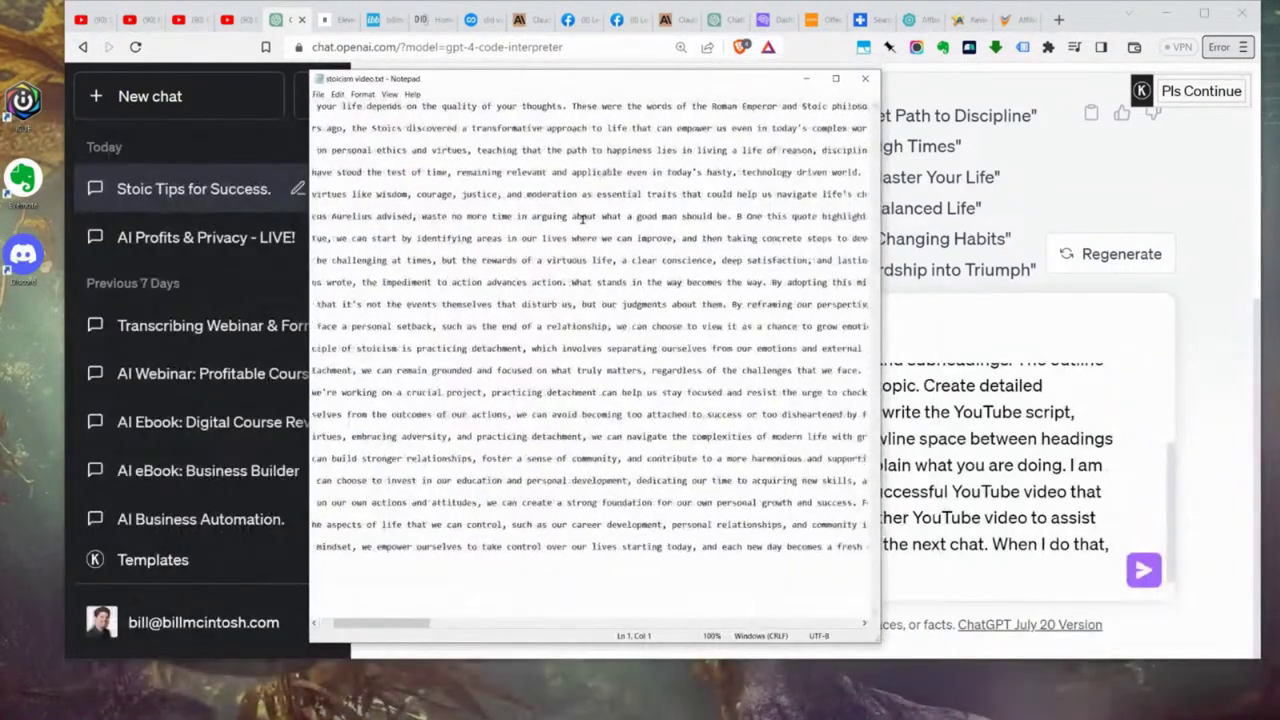
scroll(584, 217, "left", 3)
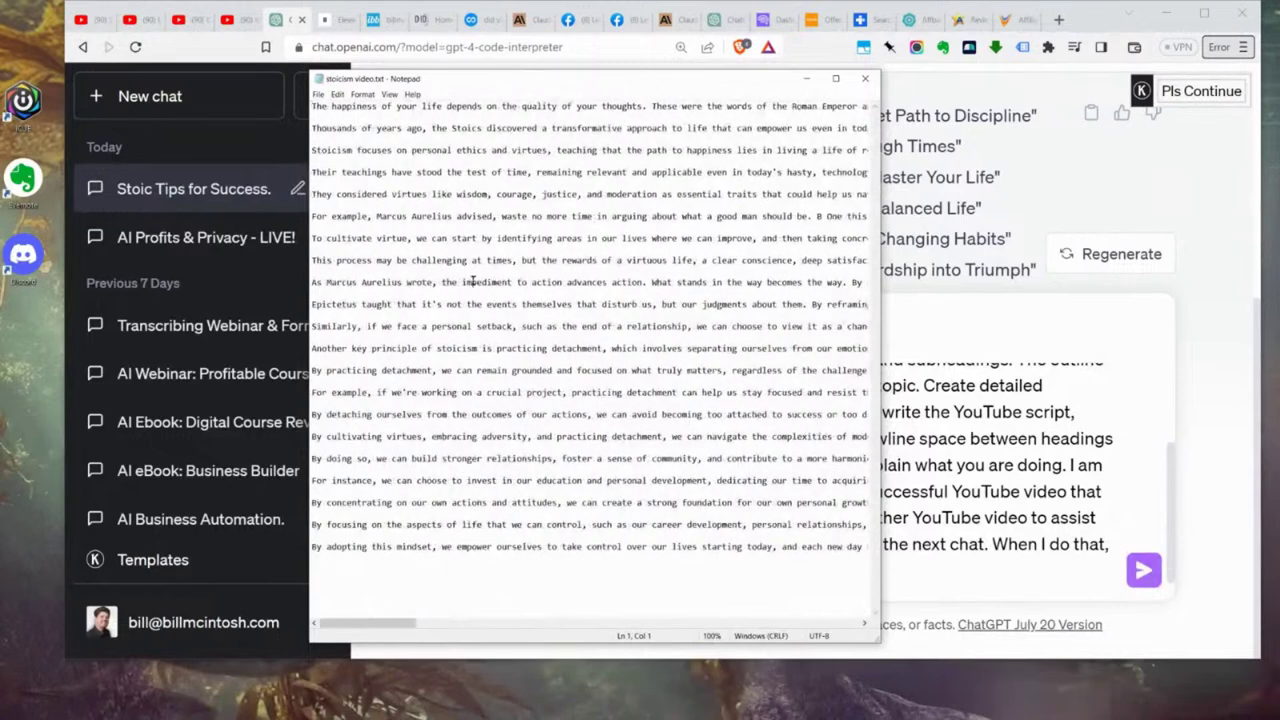
left_click_drag(368, 151, 395, 104)
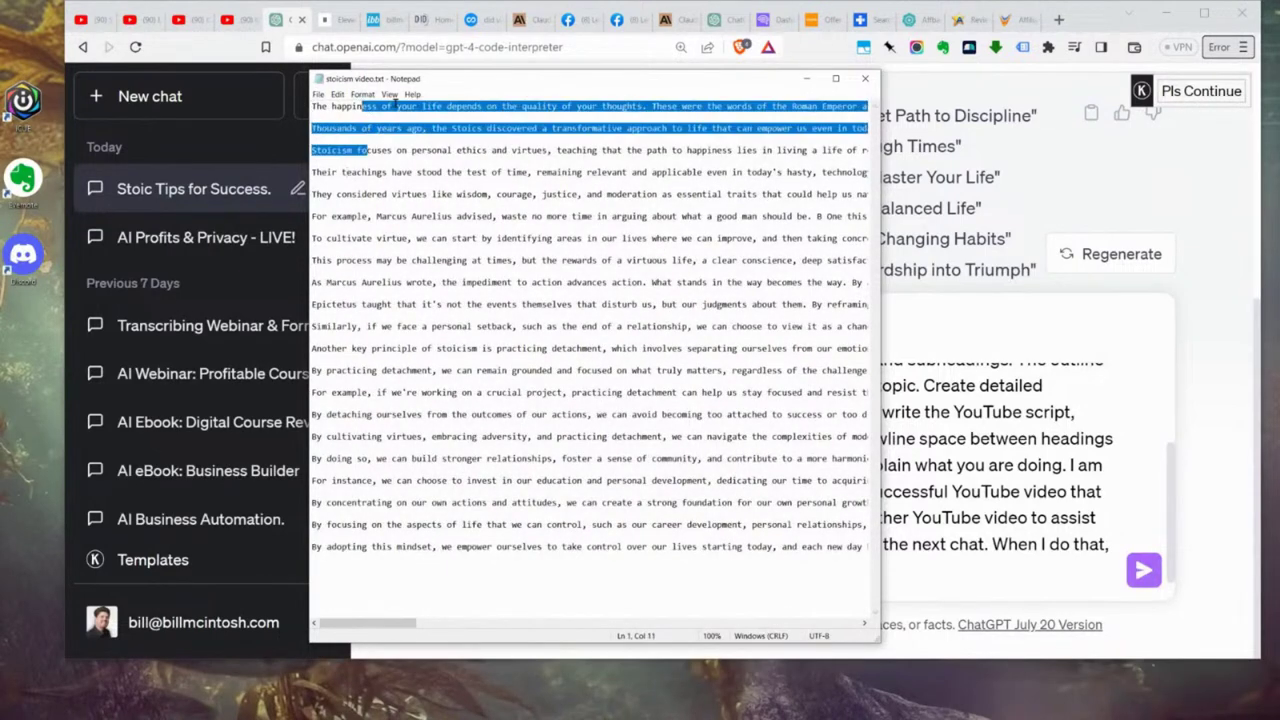
left_click(576, 141)
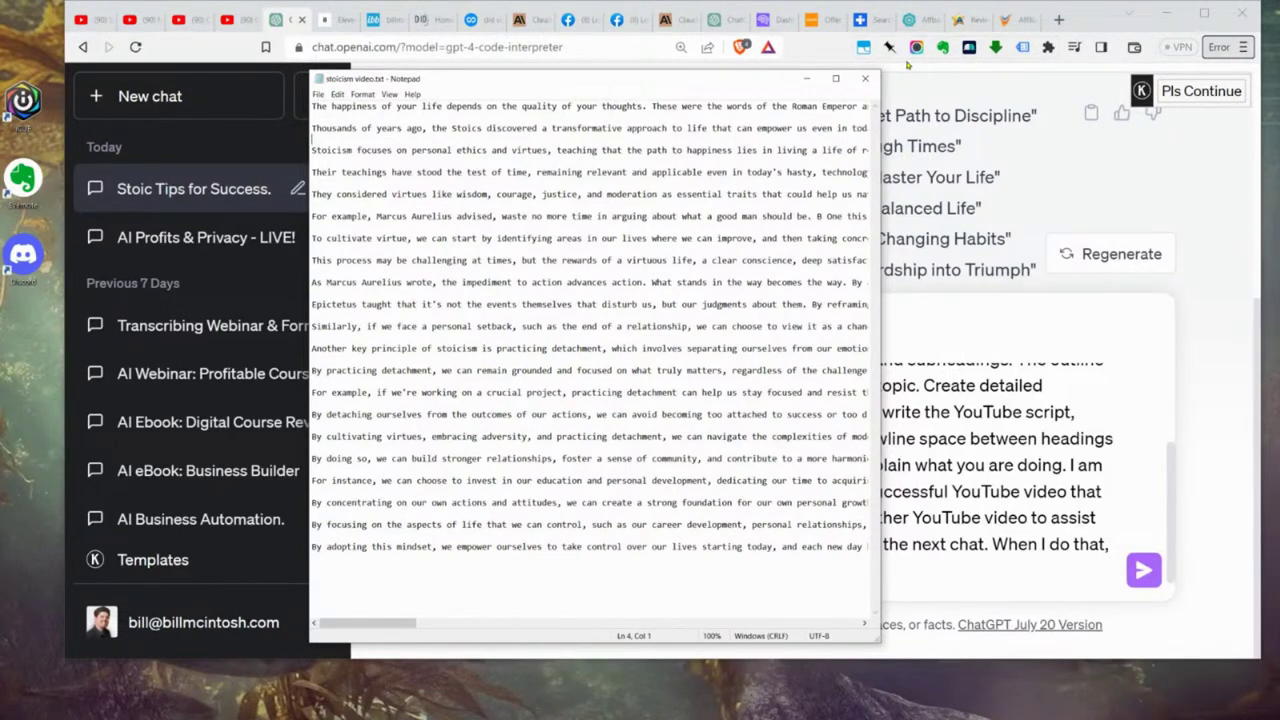
left_click(864, 79)
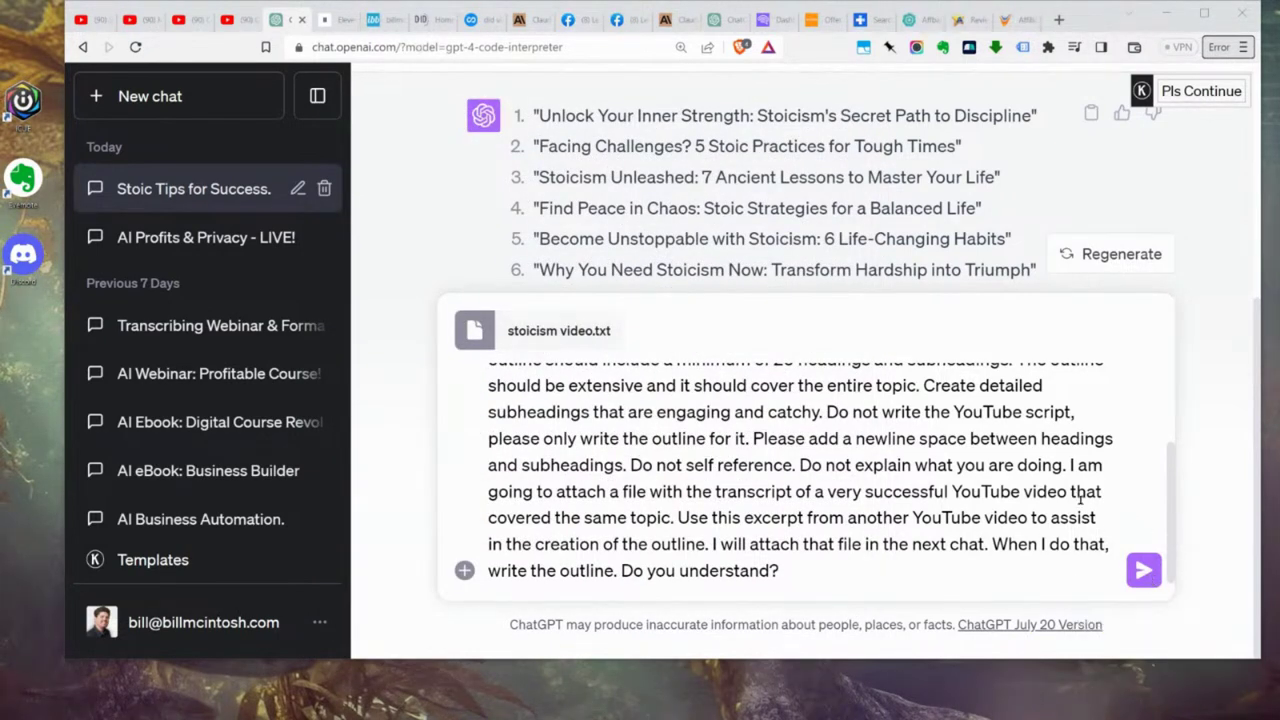
Step: Send the content outline prompt together with the attached transcript file
mouse_move(620, 318)
left_click(1142, 571)
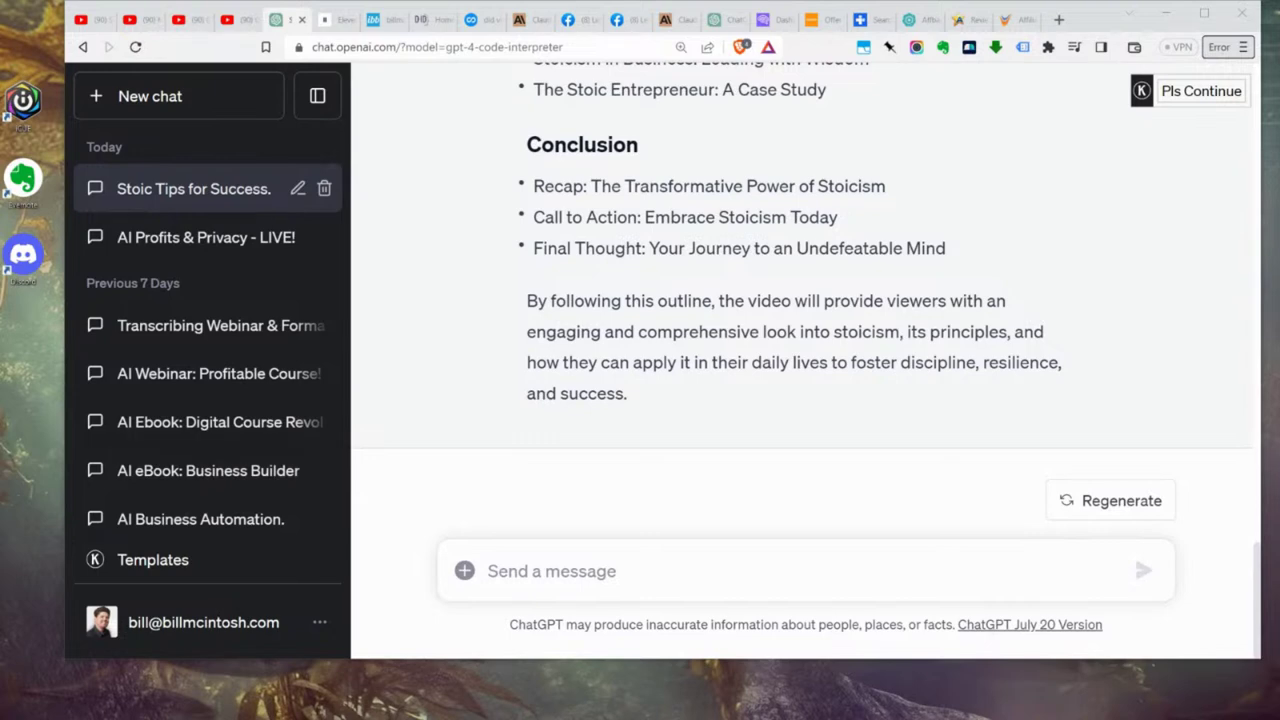
Step: Paste the prompt for a YouTube script introduction paragraph of around 100 words on "title" as the next message
left_click(577, 568)
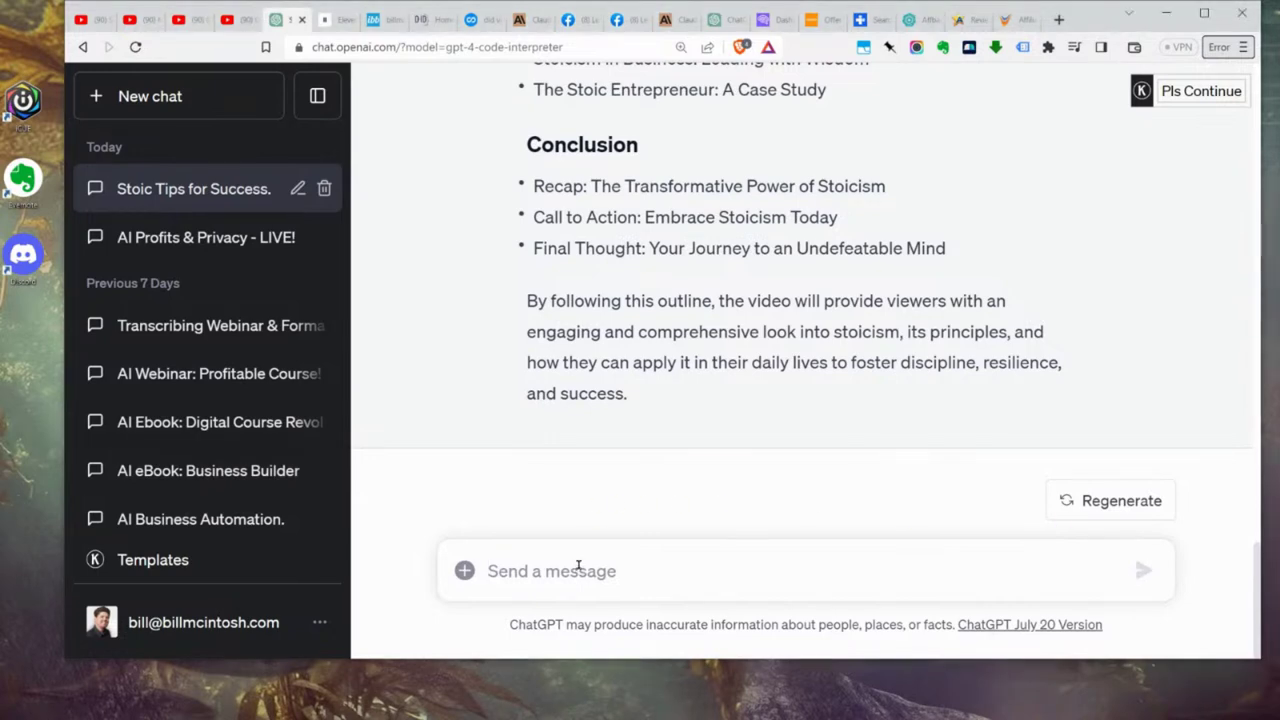
key("ctrl+v")
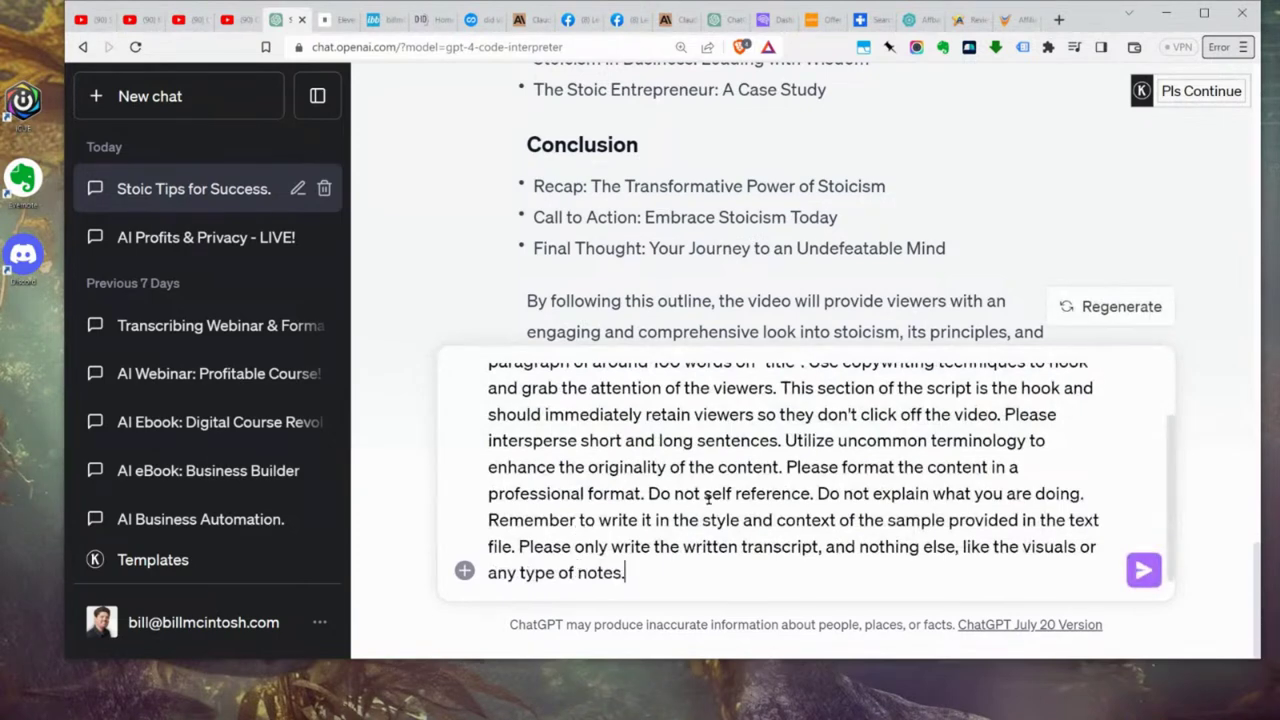
Step: Examine the introduction prompt: its copywriter role, hook requirement, sentence and terminology rules, and the instruction to write only the transcript
scroll(810, 463, "up", 2)
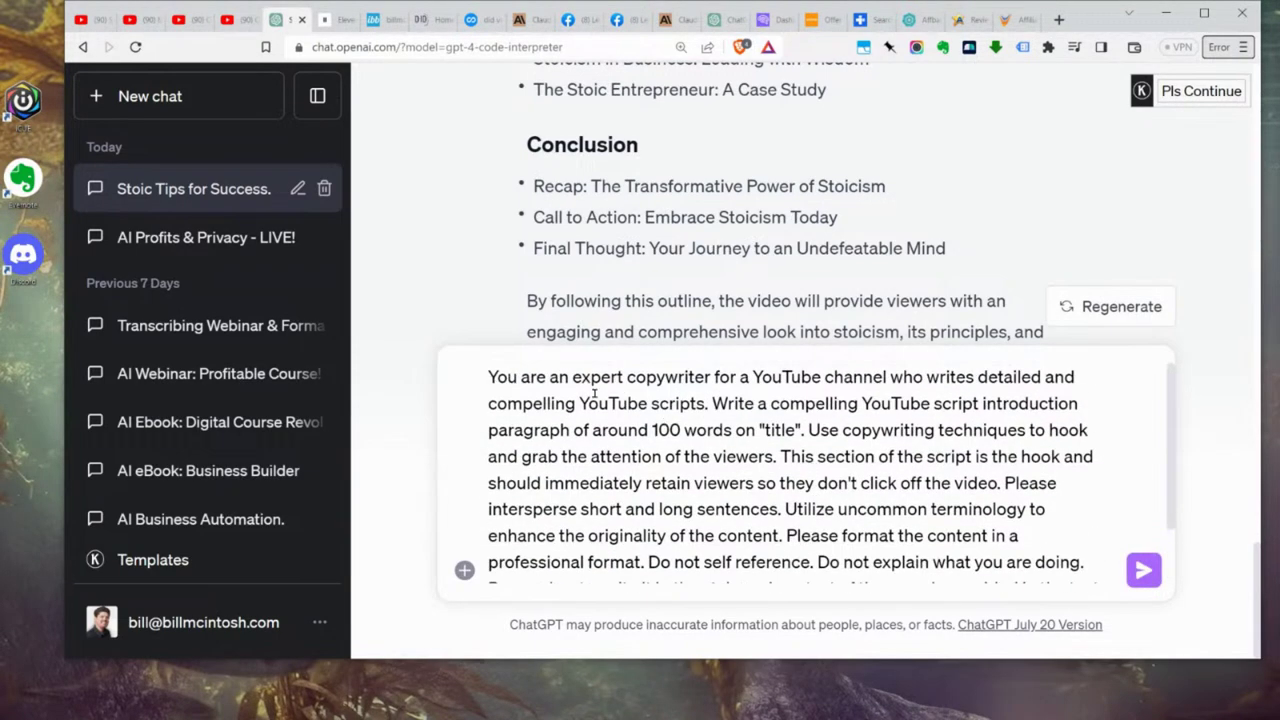
left_click_drag(485, 378, 968, 377)
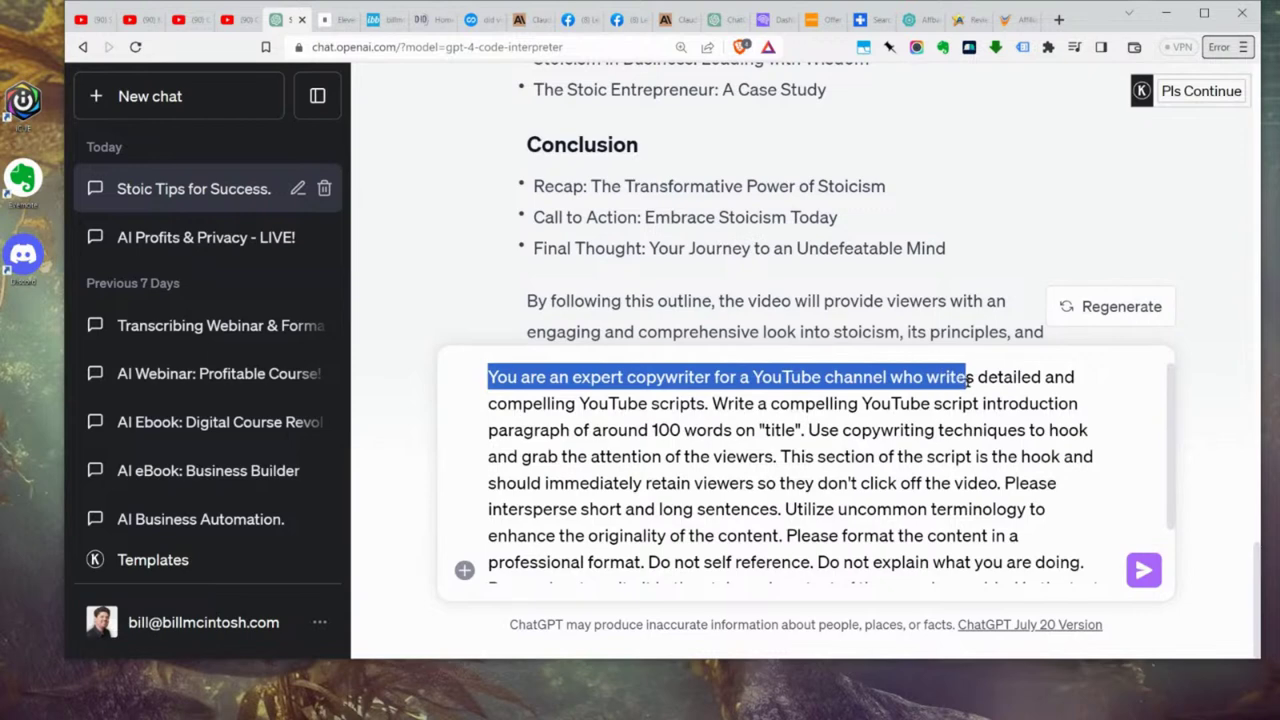
left_click(810, 414)
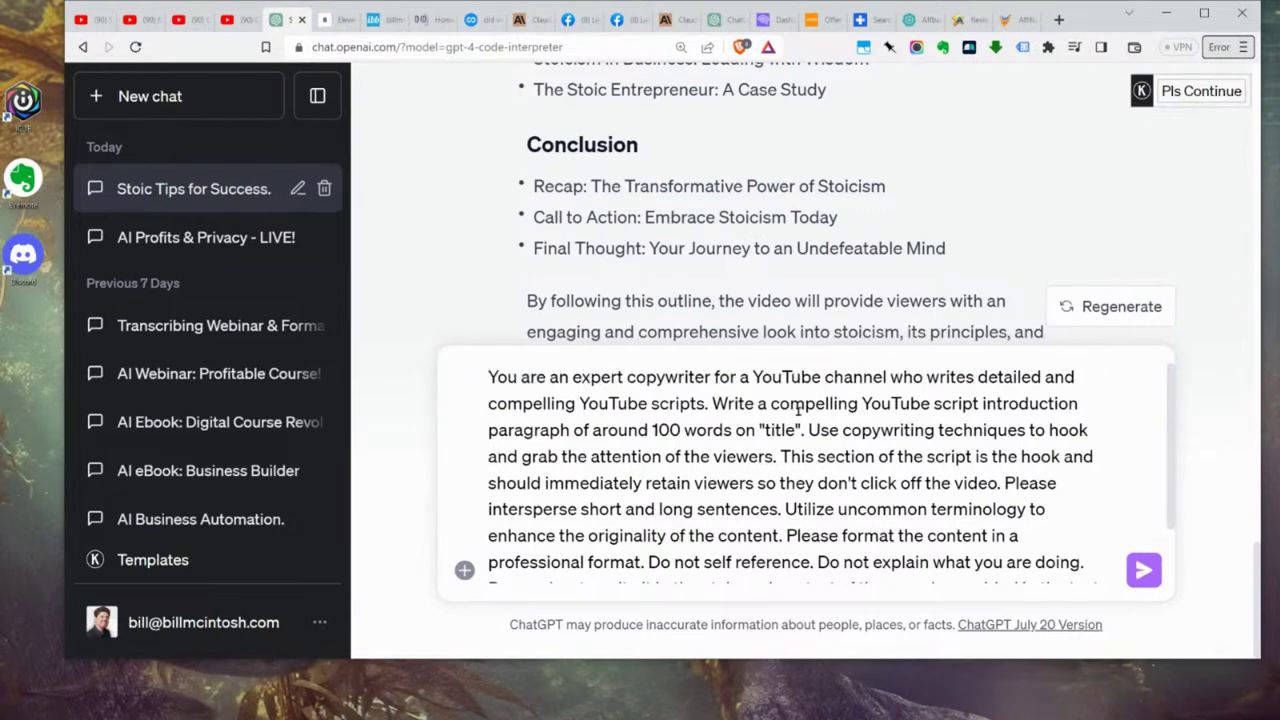
scroll(790, 410, "down", 1)
scroll(850, 409, "up", 1)
scroll(850, 425, "down", 1)
scroll(830, 432, "up", 1)
scroll(820, 437, "down", 1)
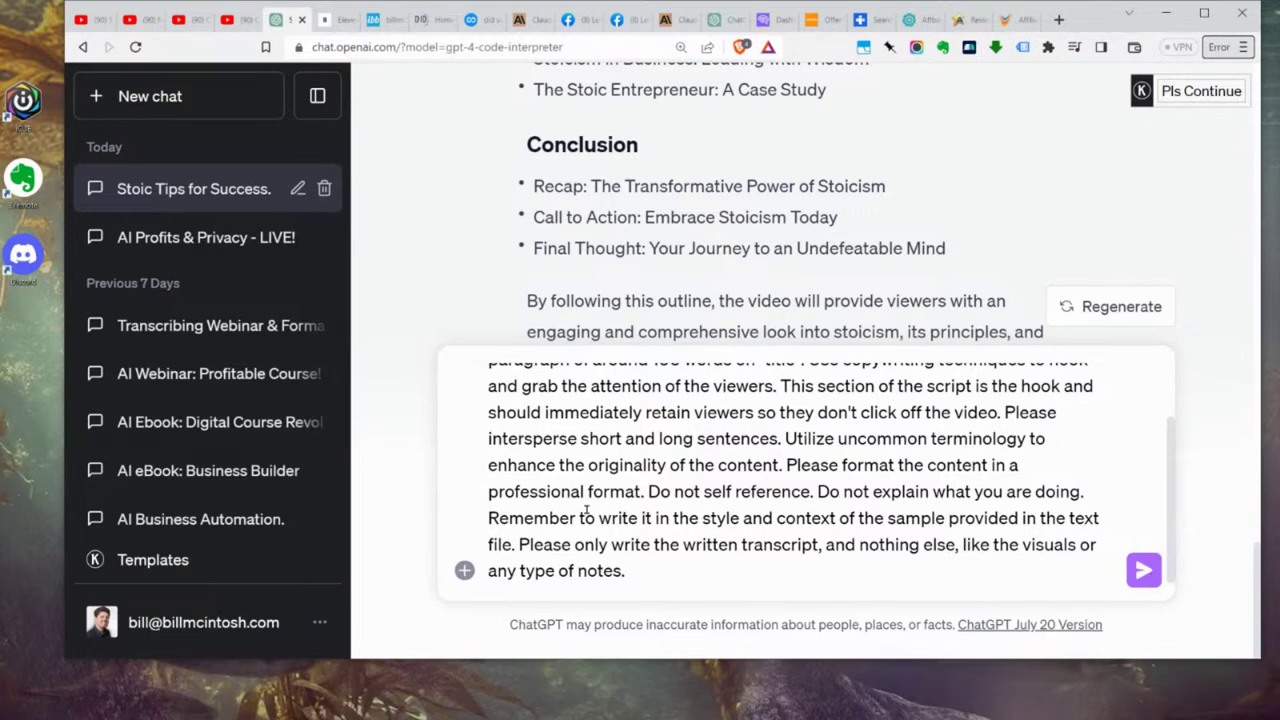
scroll(855, 476, "up", 1)
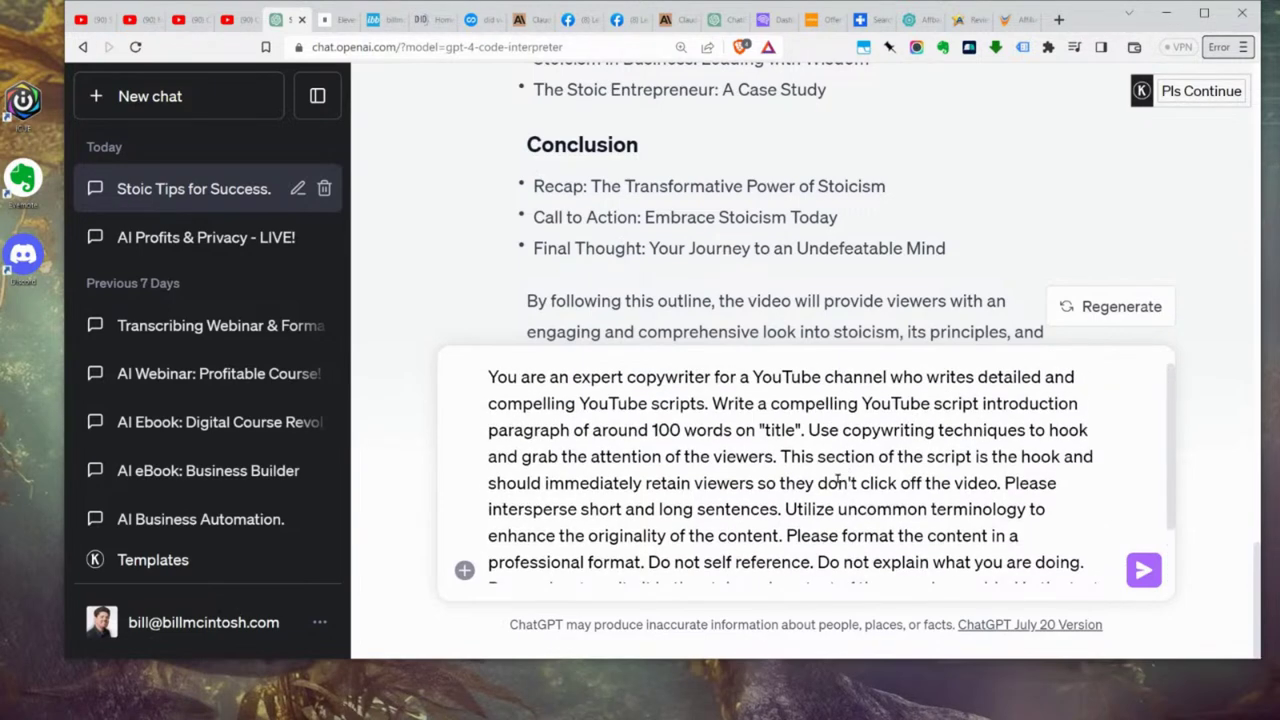
scroll(838, 483, "down", 1)
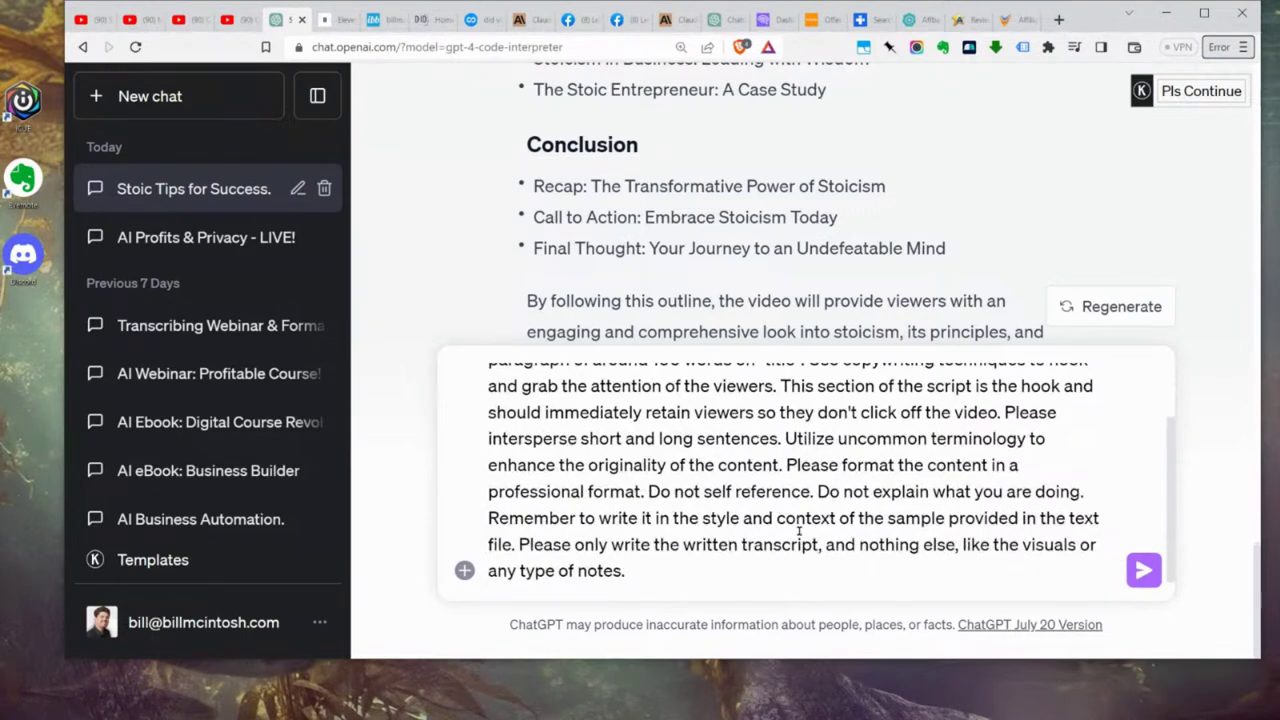
Step: Send the script introduction prompt and look over the generated introduction paragraph
left_click(1143, 571)
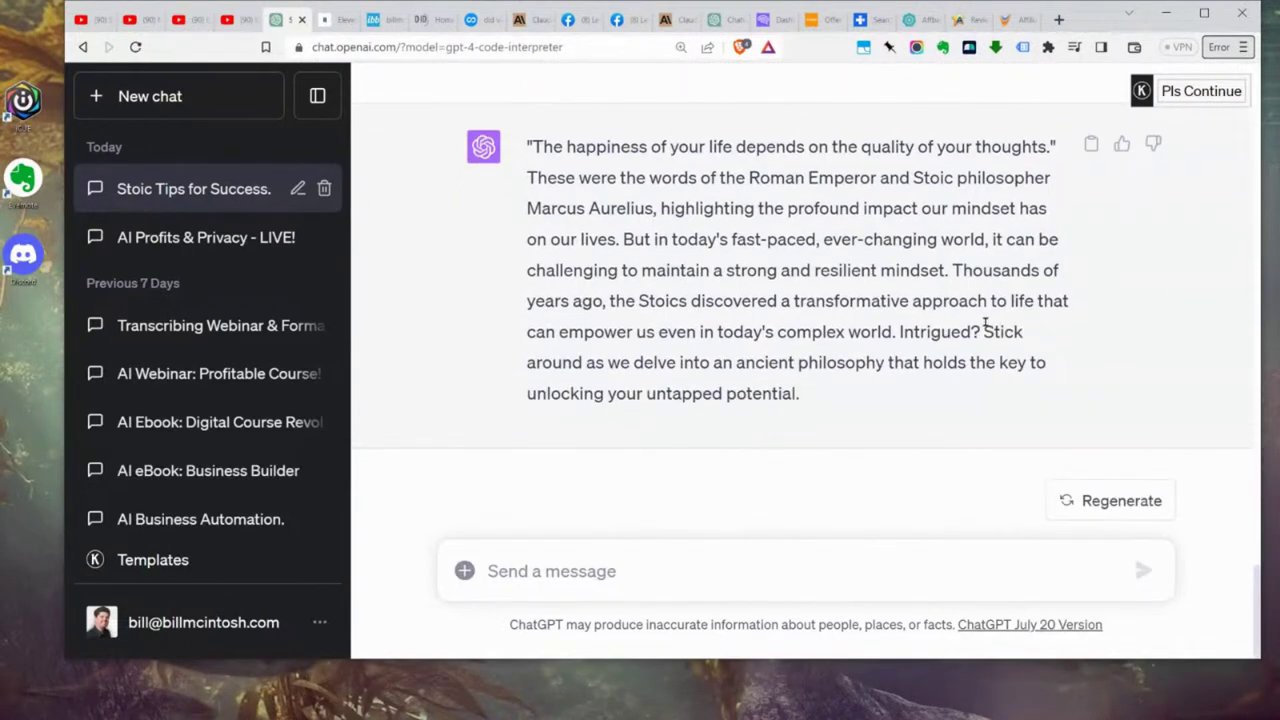
left_click_drag(984, 331, 524, 146)
left_click(752, 386)
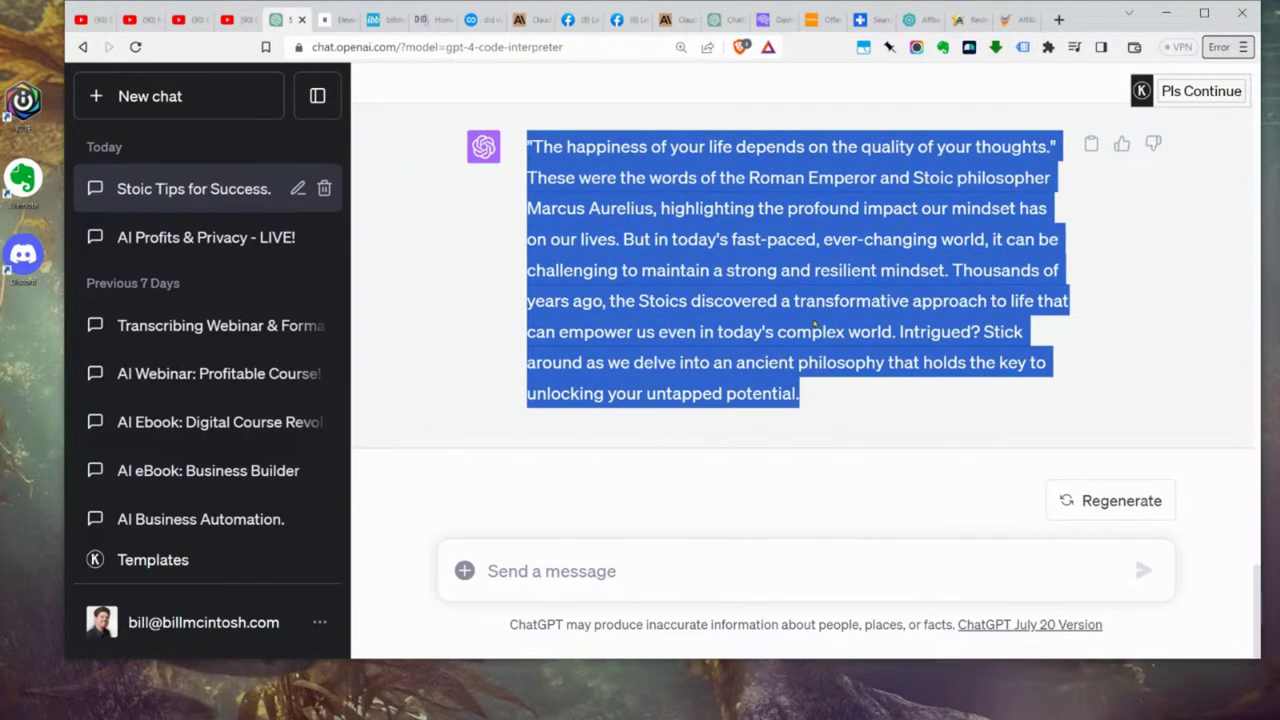
left_click(815, 326)
scroll(810, 340, "up", 1)
scroll(808, 360, "down", 1)
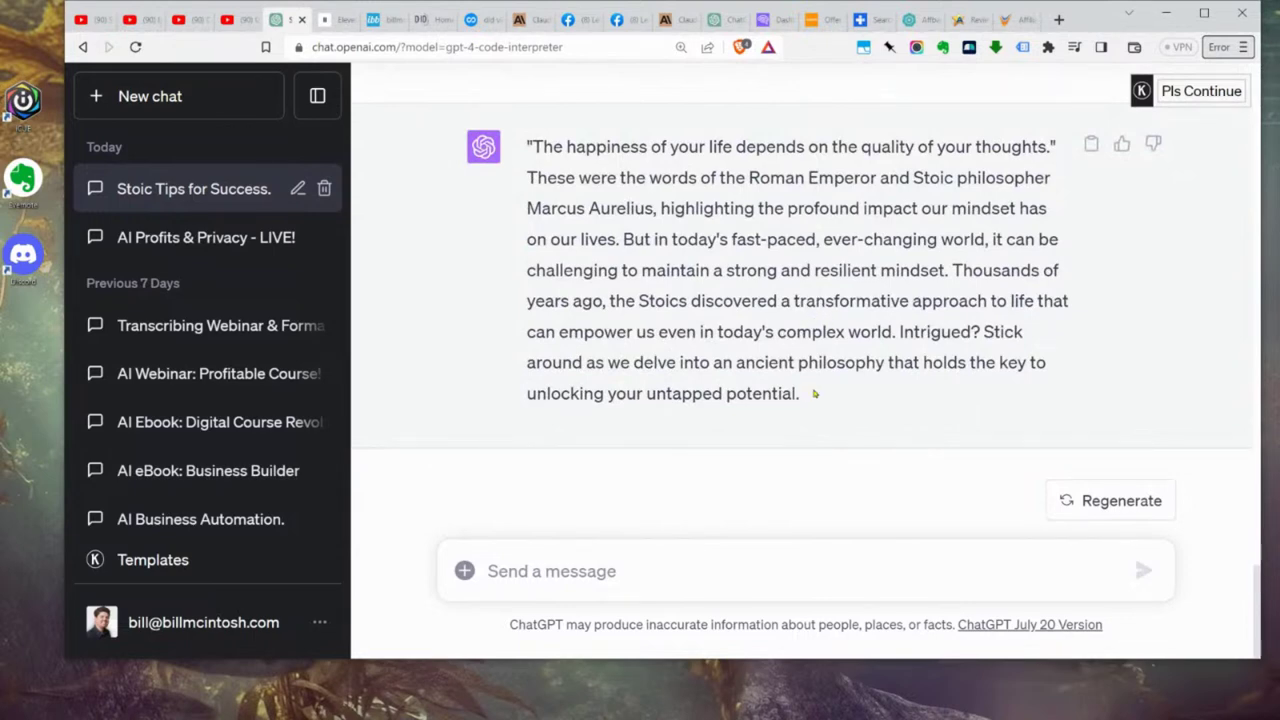
Step: Copy the full generated introduction paragraph, from "The happiness of your life" to "unlocking your untapped potential"
left_click_drag(815, 394, 536, 148)
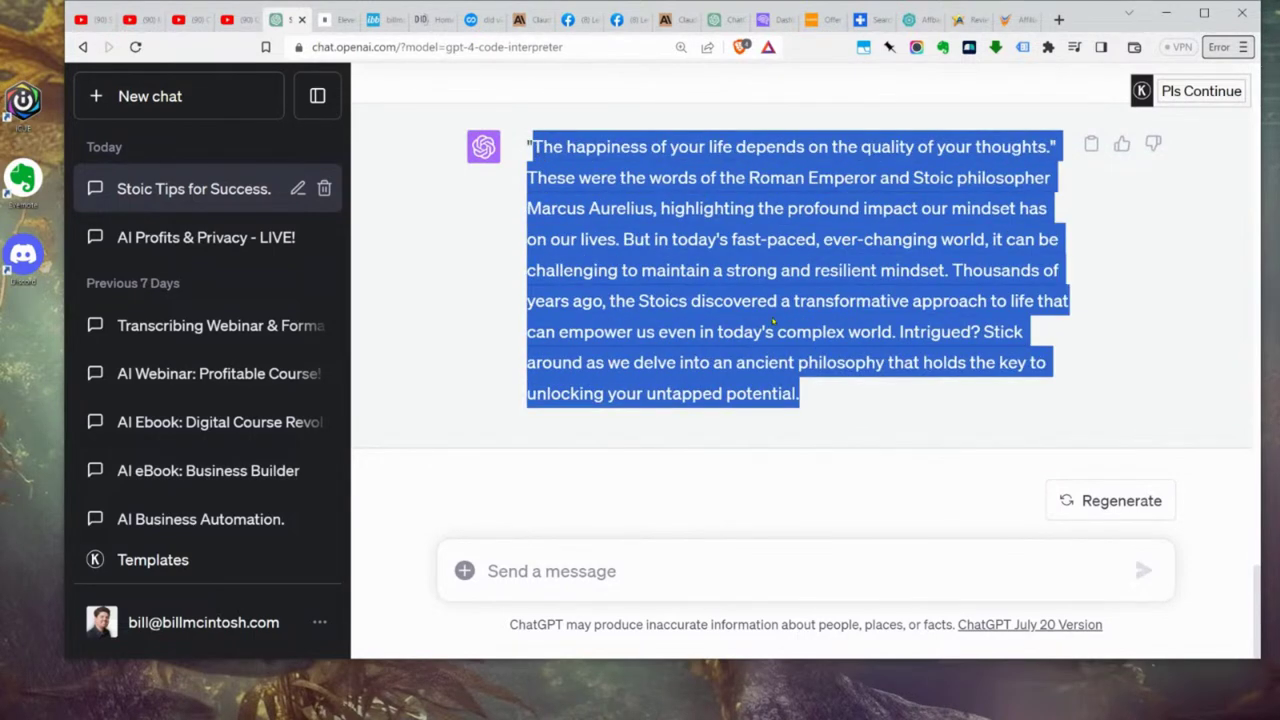
right_click(724, 262)
left_click(790, 282)
left_click(770, 266)
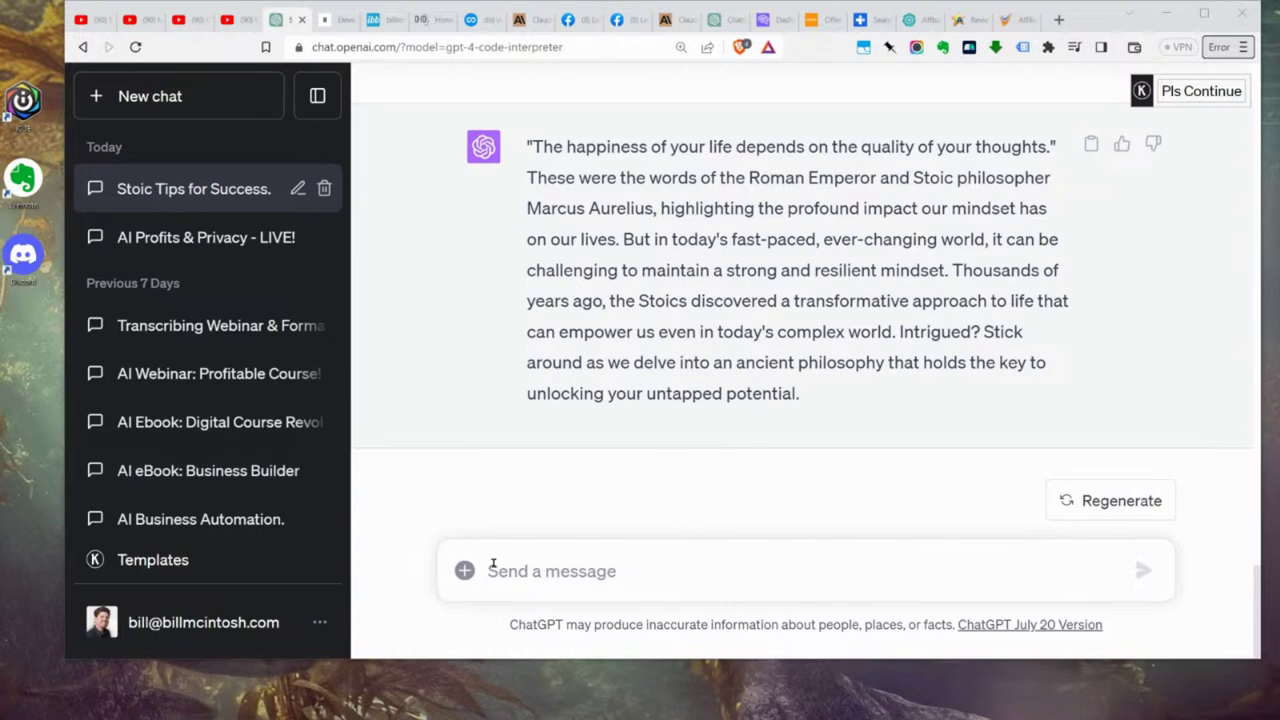
Step: Paste the script prompt for segment #1, containing the "segment", "topics" and "title" placeholders, as the next message
right_click(573, 571)
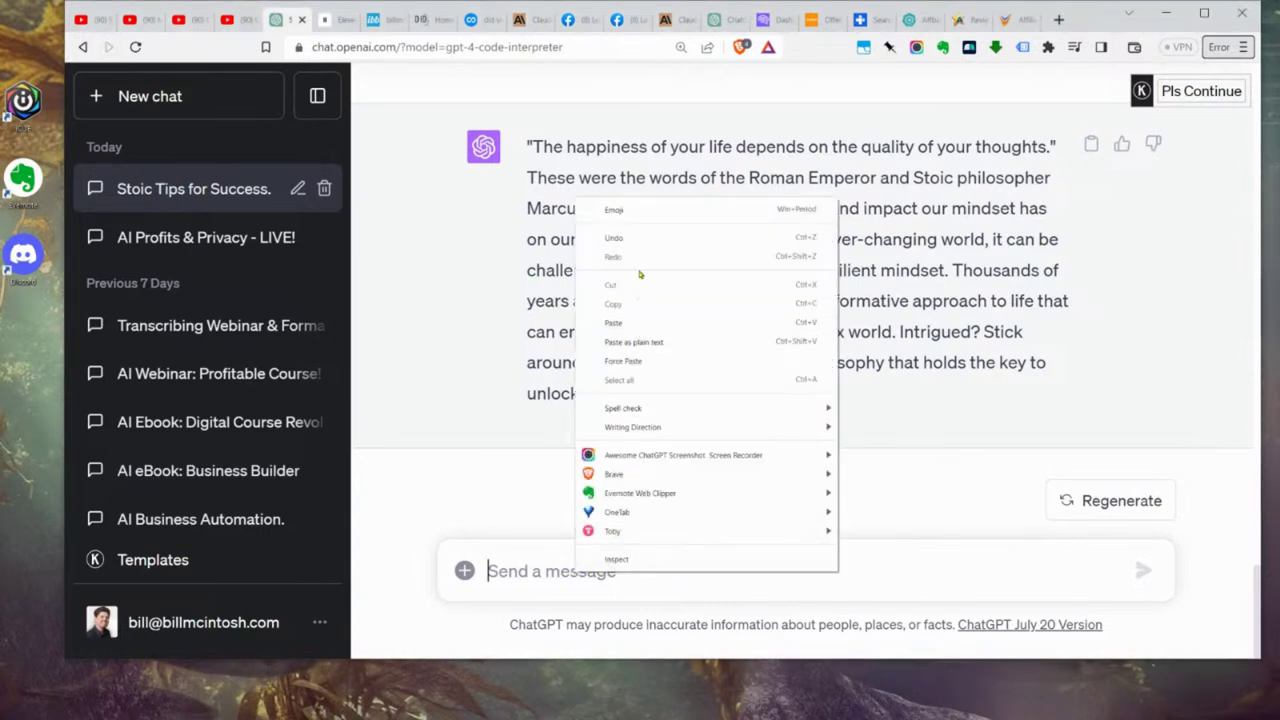
left_click(655, 323)
scroll(887, 438, "up", 1)
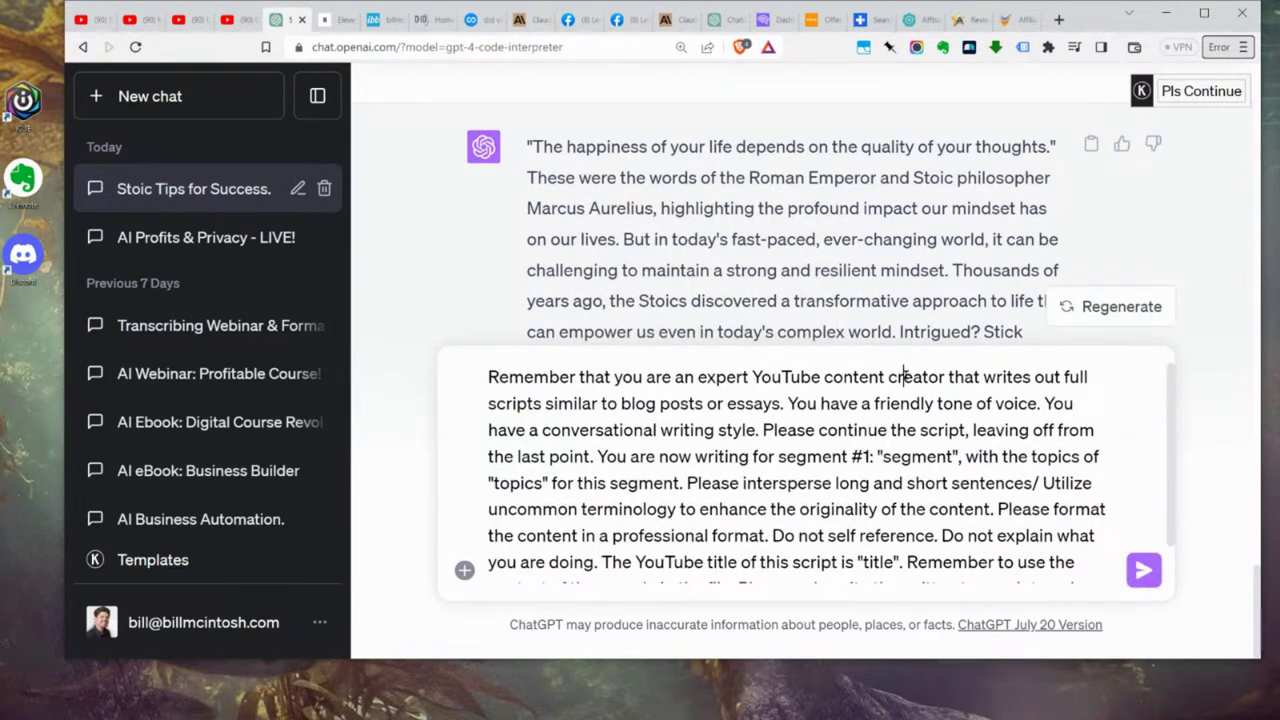
Step: Examine the segment #1 prompt: its content creator role, friendly tone, conversational style, script continuation, sentence and terminology rules, and transcript-only instruction
left_click_drag(488, 376, 963, 405)
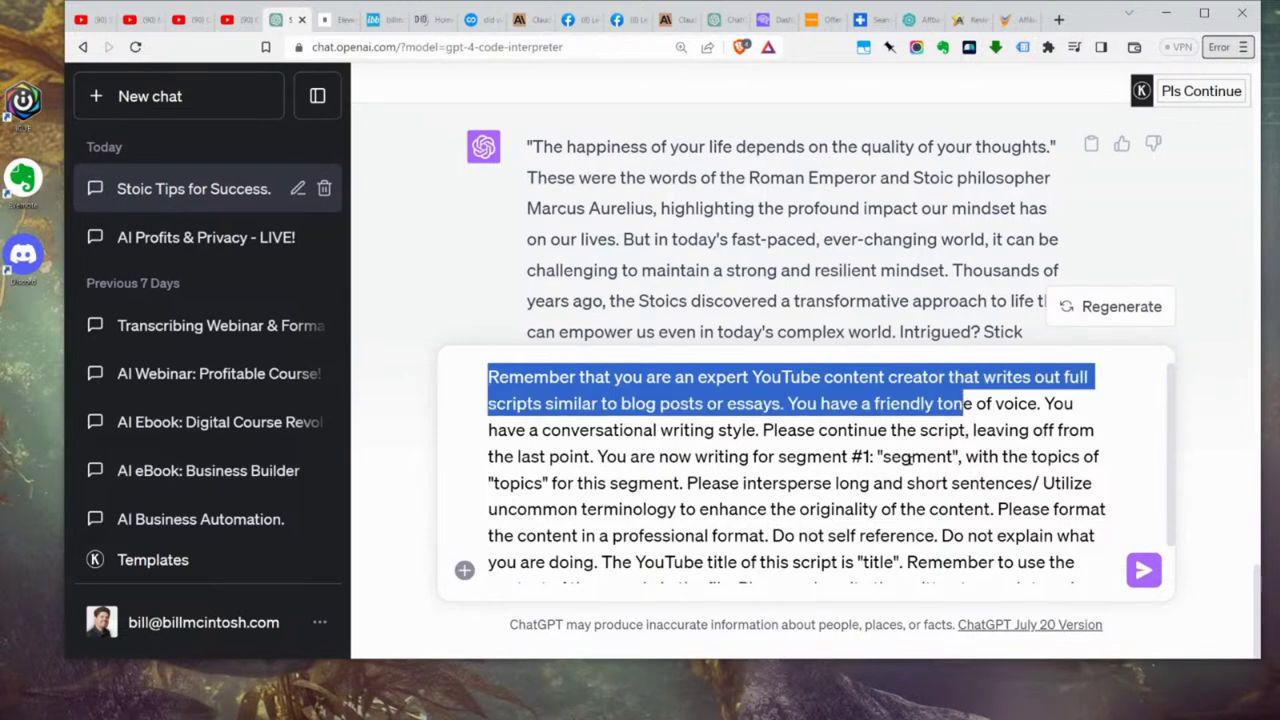
left_click(813, 404)
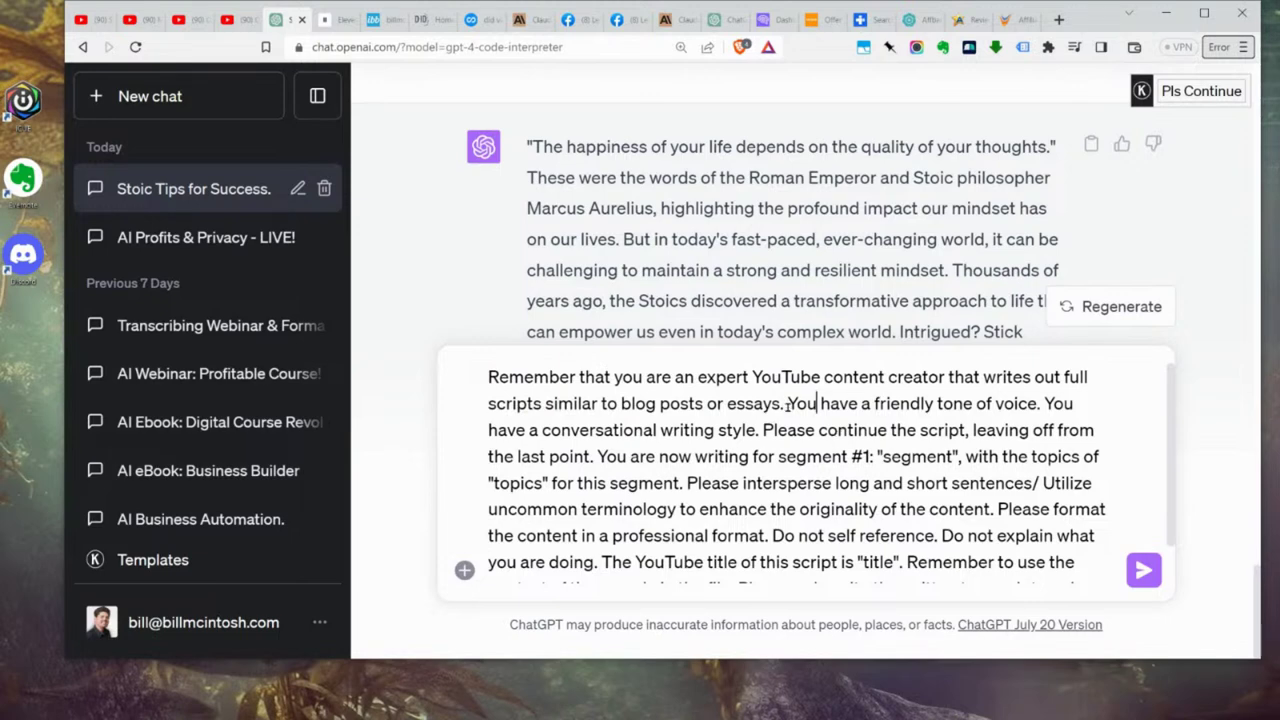
left_click_drag(806, 404, 1080, 404)
left_click(778, 405)
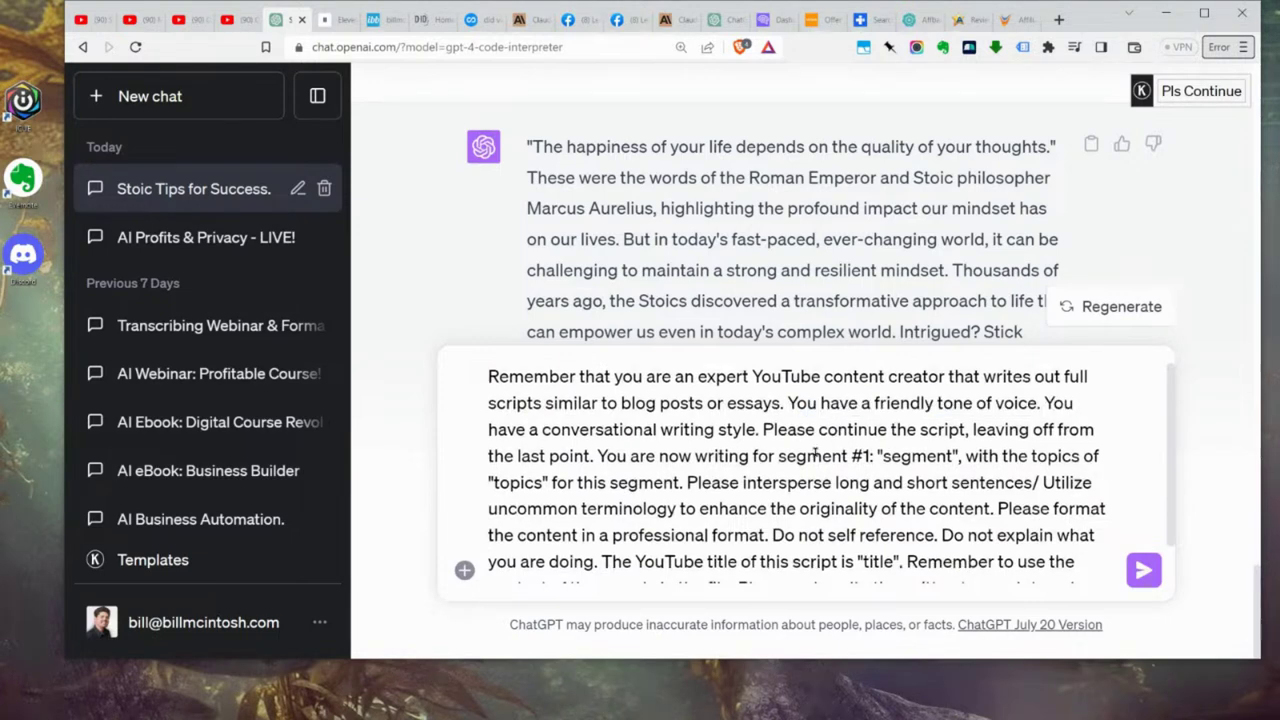
scroll(812, 447, "down", 1)
left_click_drag(762, 385, 972, 388)
left_click(658, 412)
left_click(906, 440)
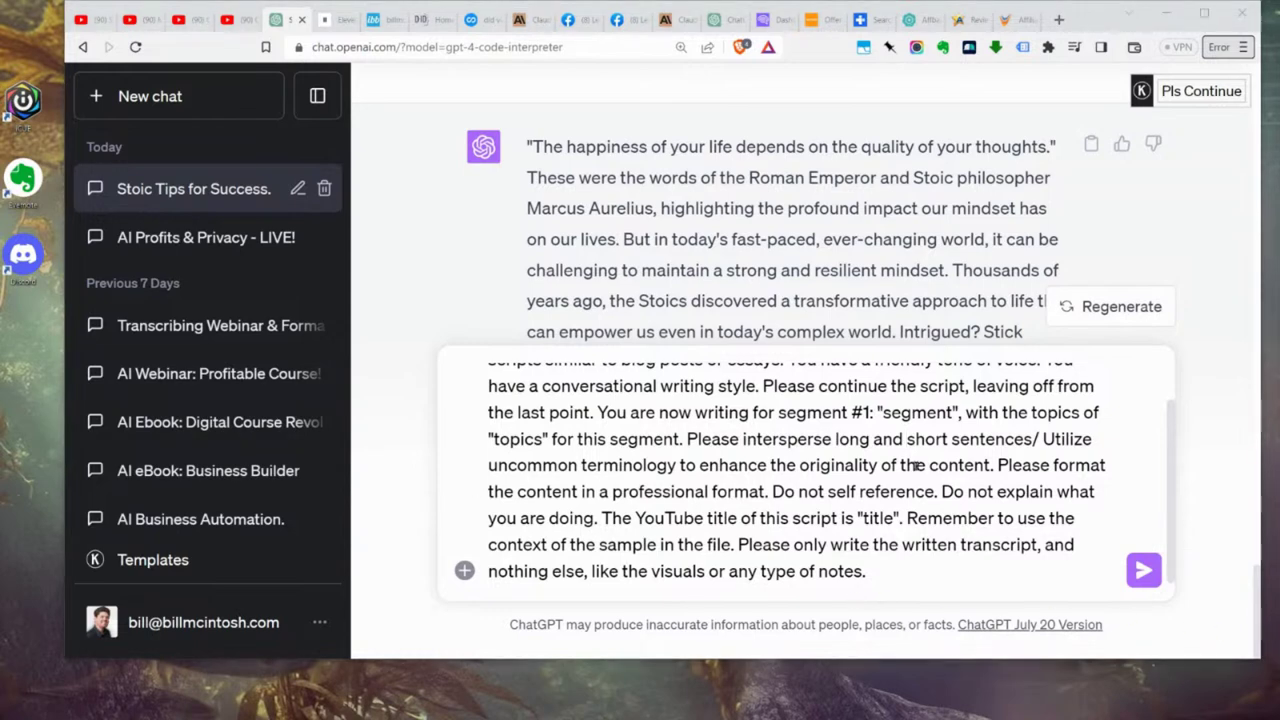
scroll(835, 465, "up", 1)
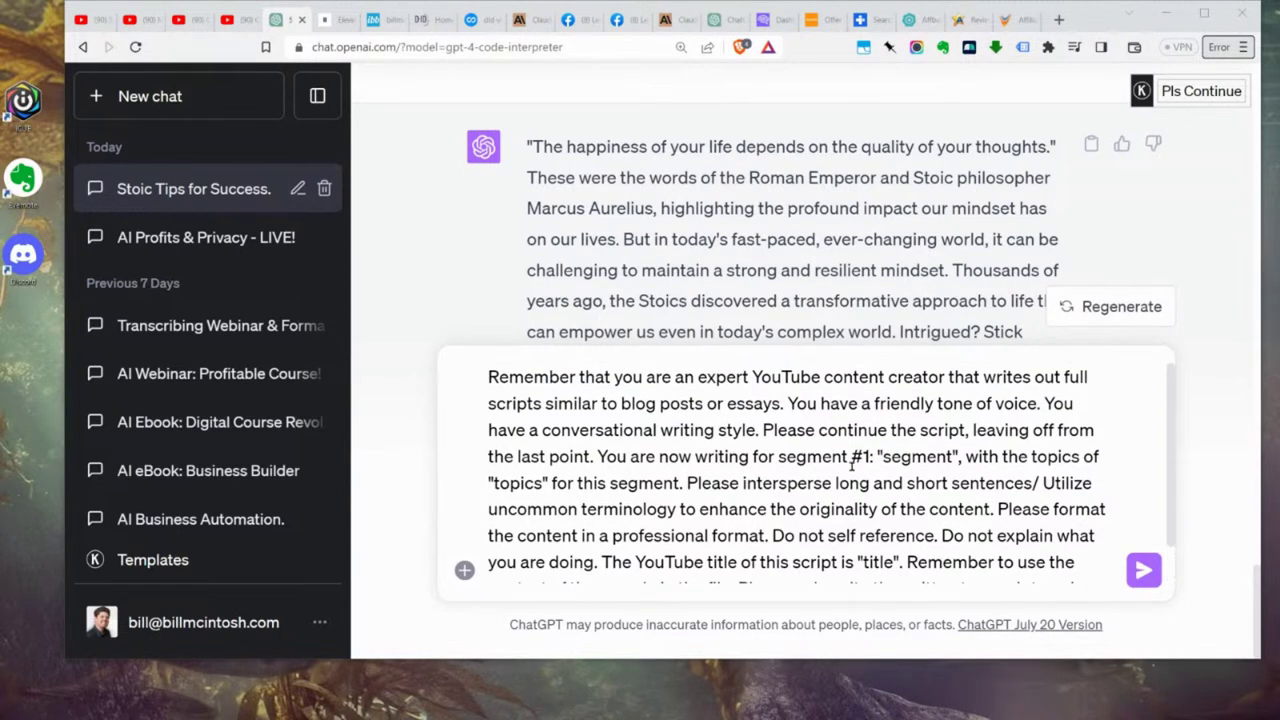
scroll(865, 489, "down", 1)
left_click(876, 570)
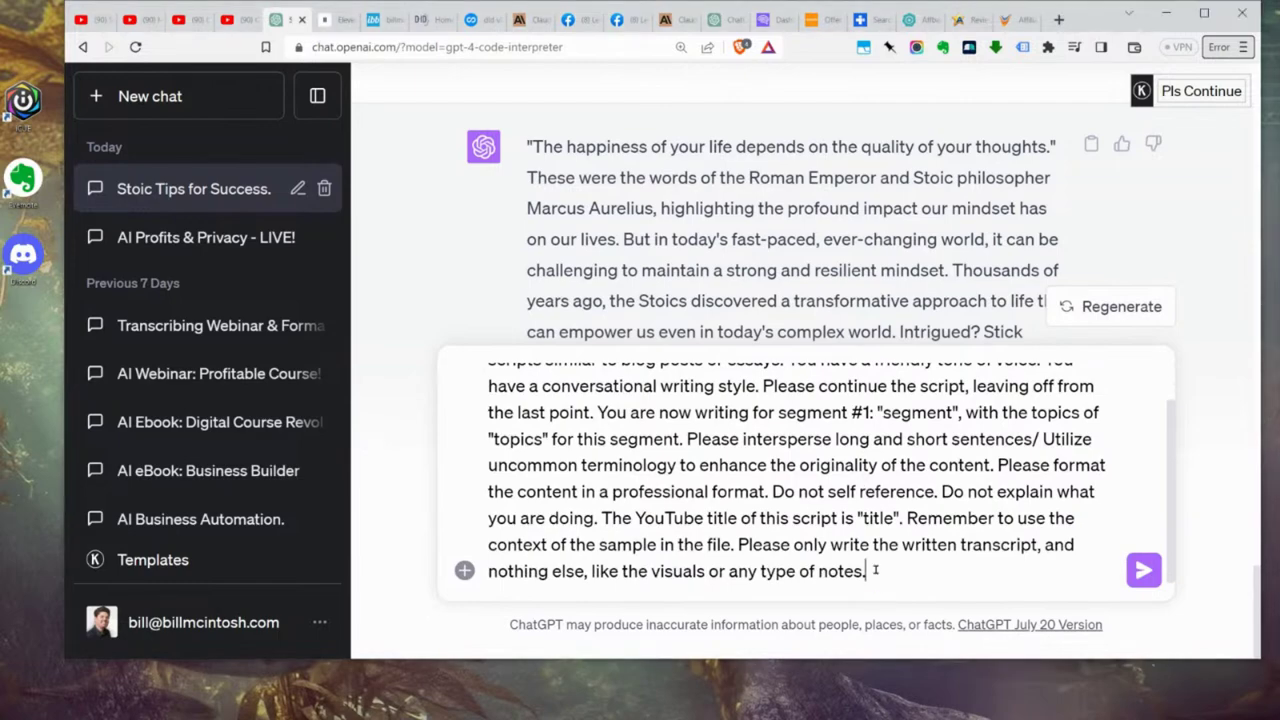
Step: Send the segment #1 prompt and look over the generated script section from its opening to the closing paragraph
left_click(1143, 572)
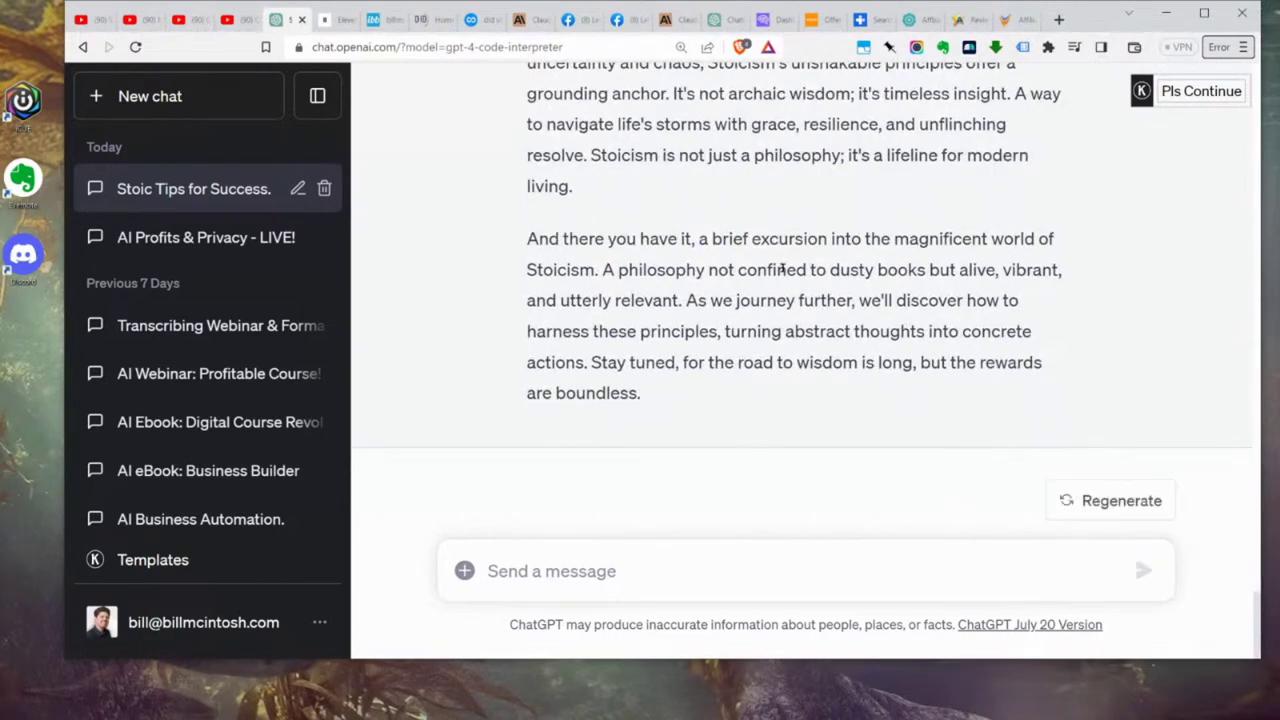
scroll(764, 300, "up", 3)
scroll(764, 305, "up", 6)
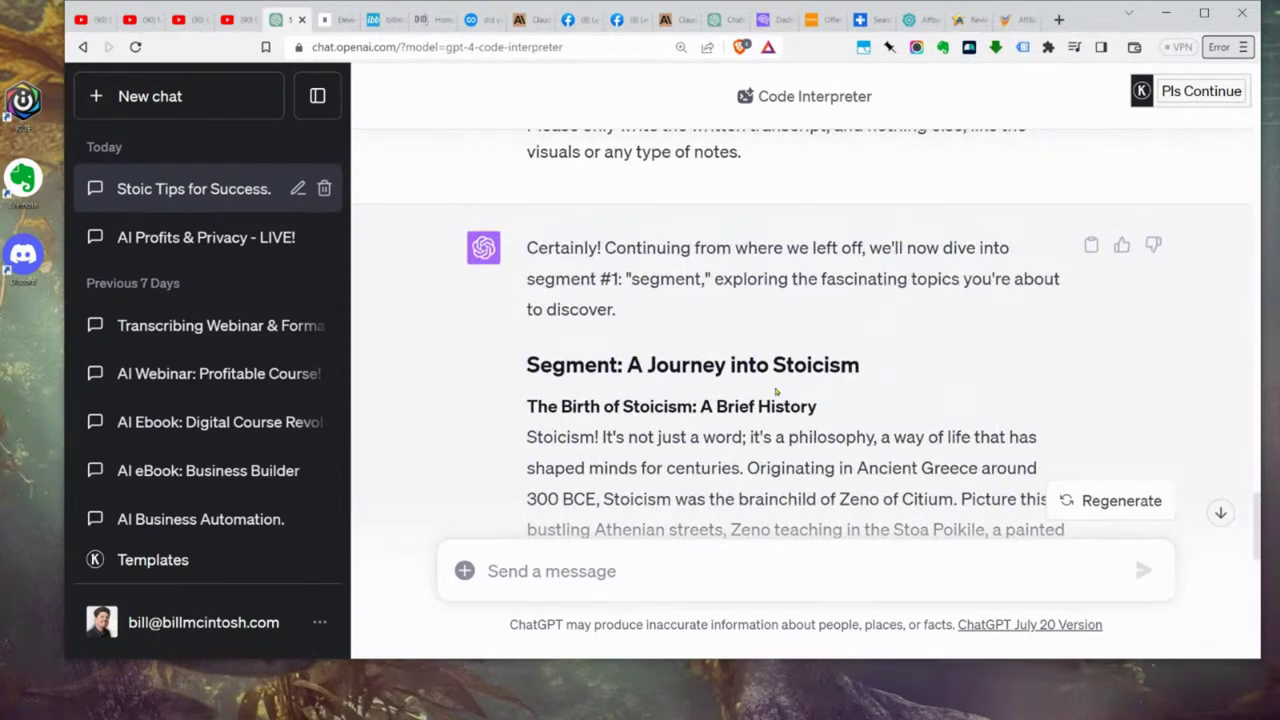
scroll(776, 392, "down", 3)
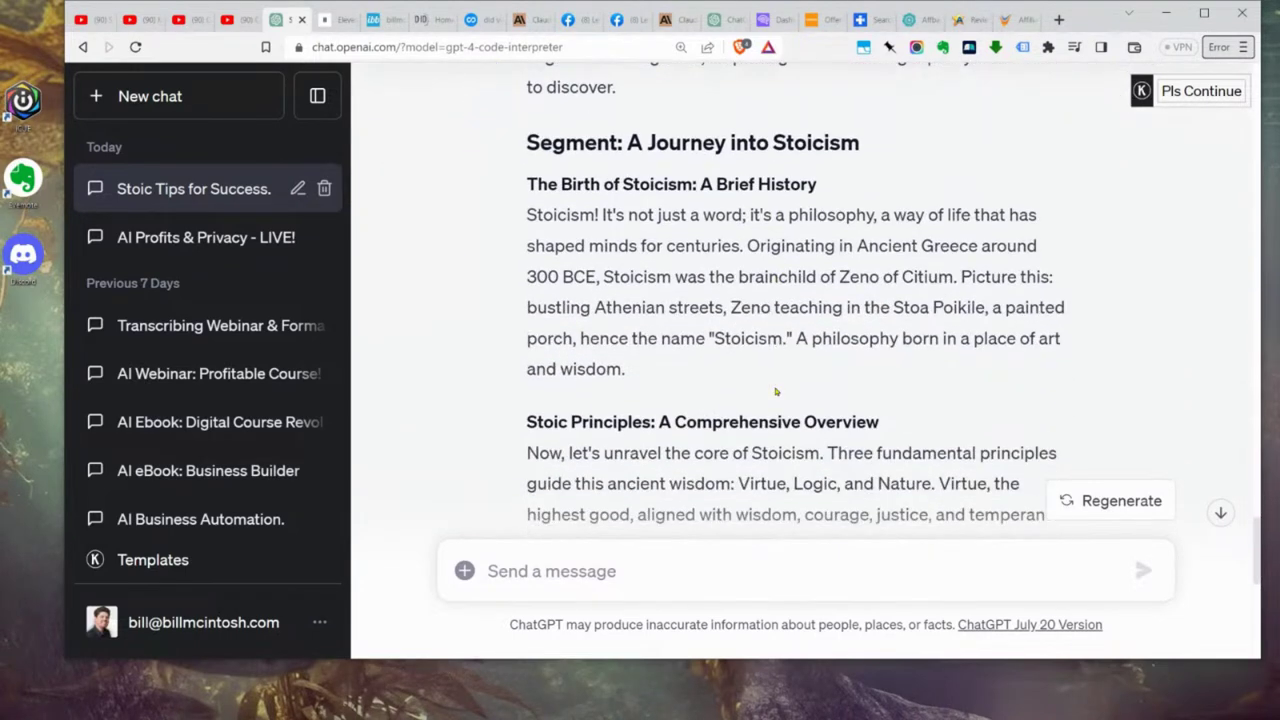
scroll(776, 392, "down", 7)
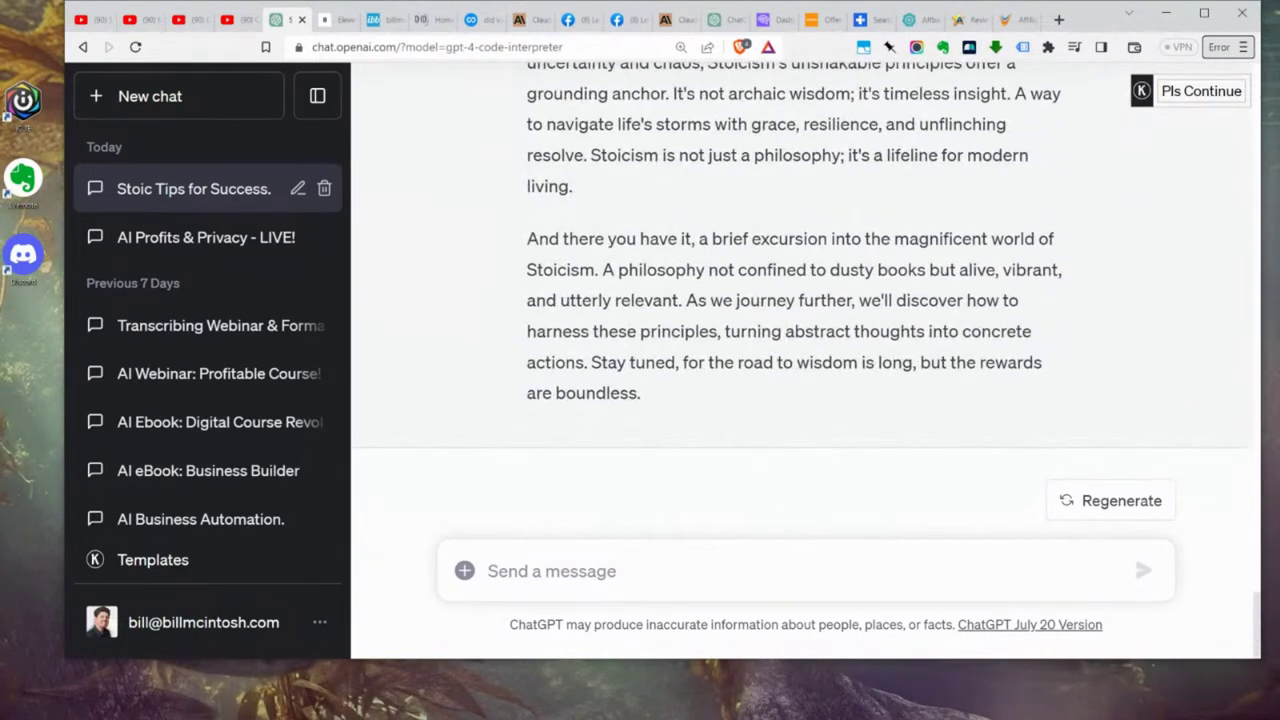
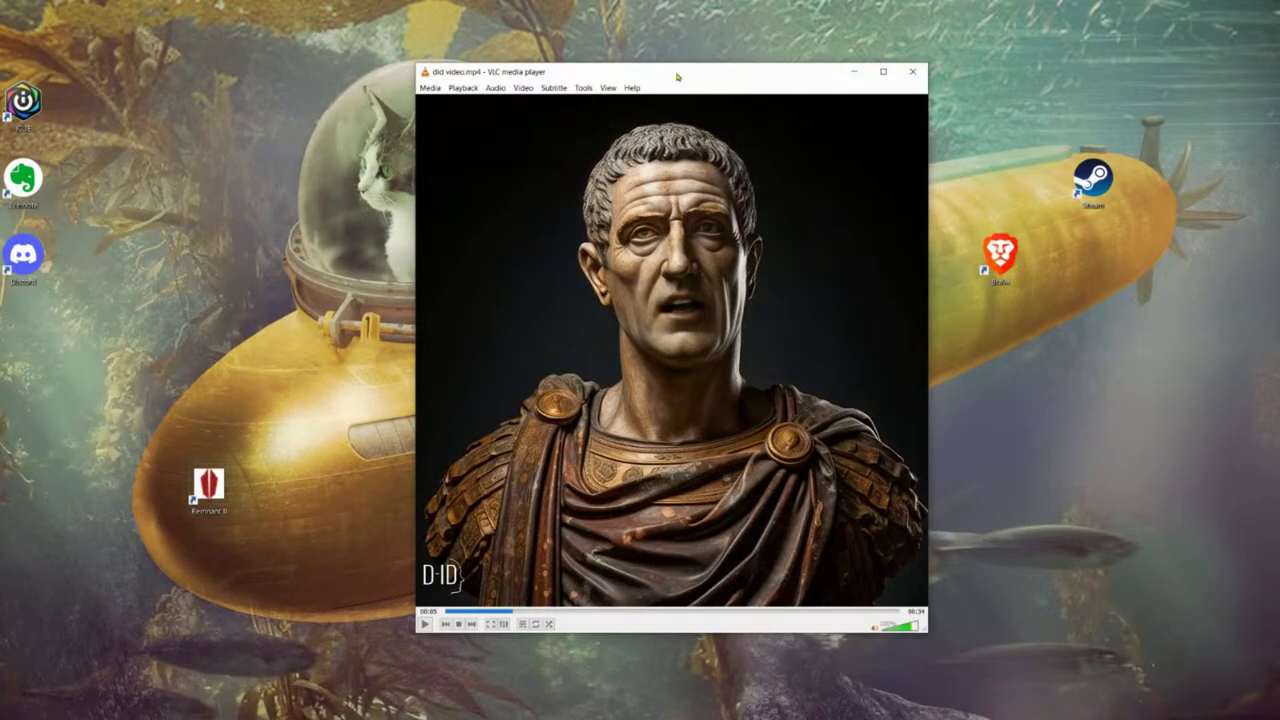
Step: Move the VLC video window aside, switch to Discord's Midjourney Bot chat, and view the zoomed-out raining-money robot, Image #2, enlarged
left_click_drag(677, 76, 1279, 250)
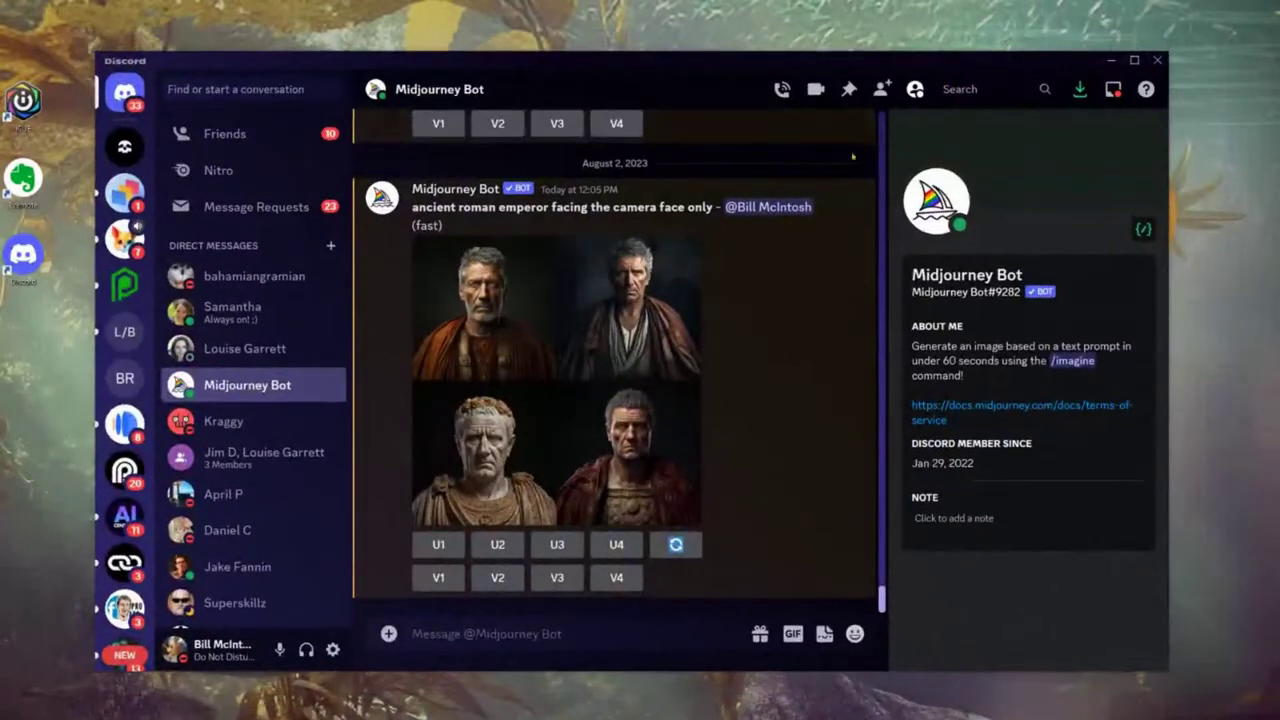
scroll(735, 462, "up", 10)
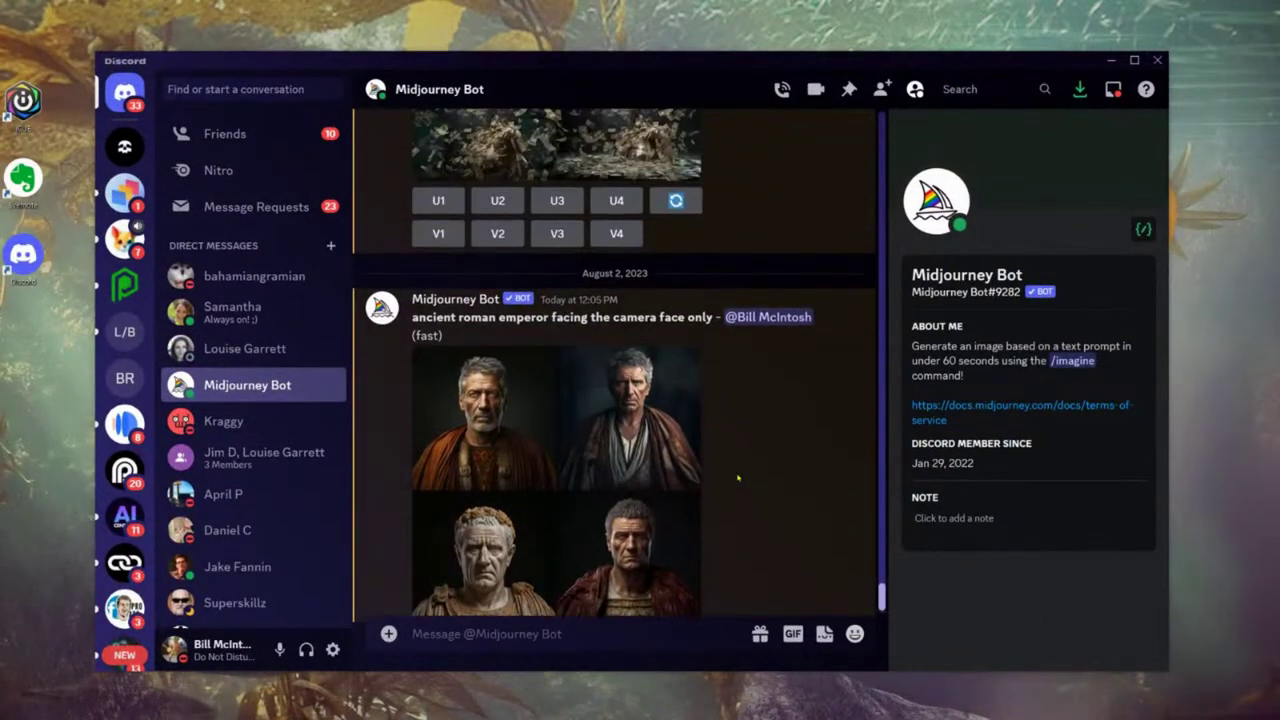
scroll(772, 466, "up", 5)
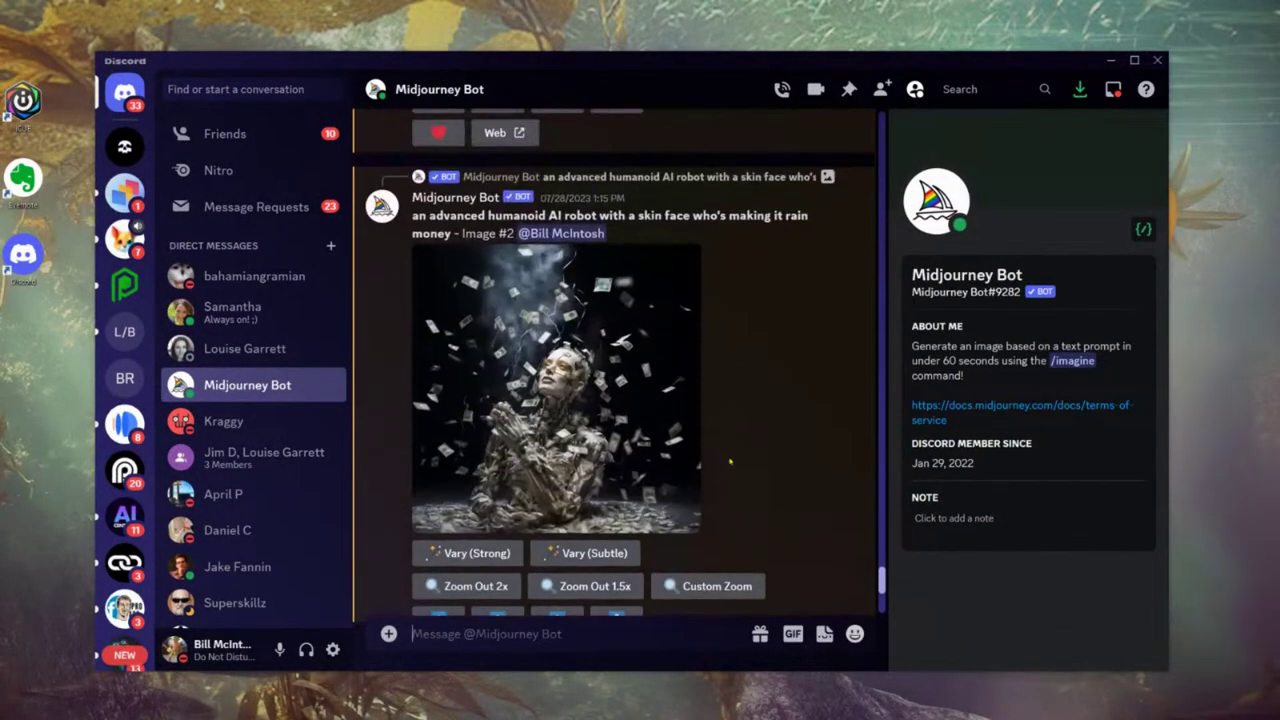
scroll(743, 457, "down", 4)
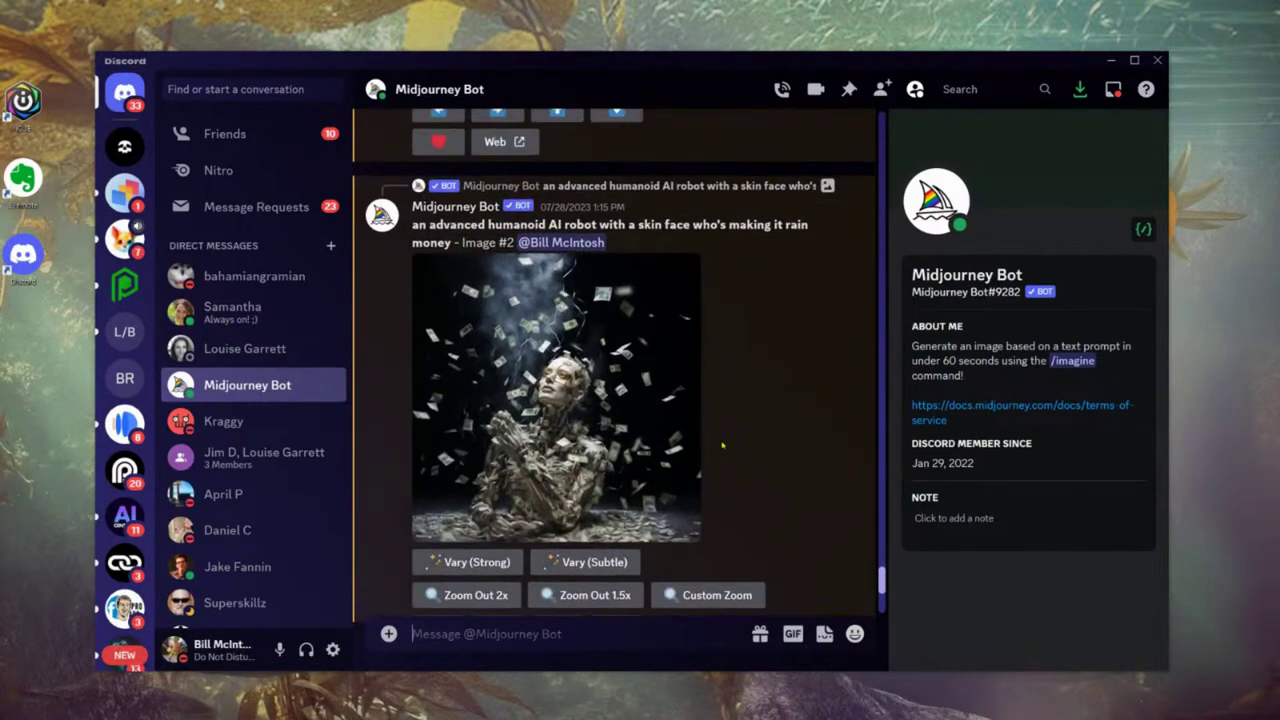
left_click(572, 392)
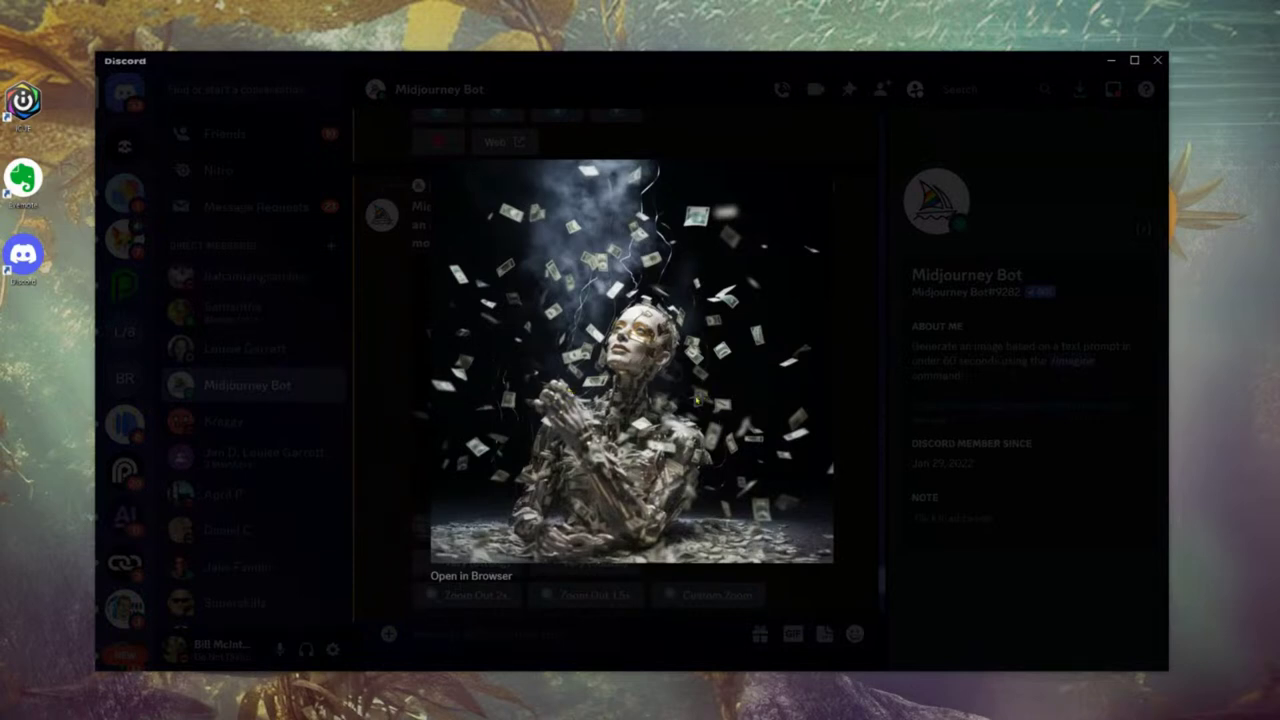
left_click(860, 387)
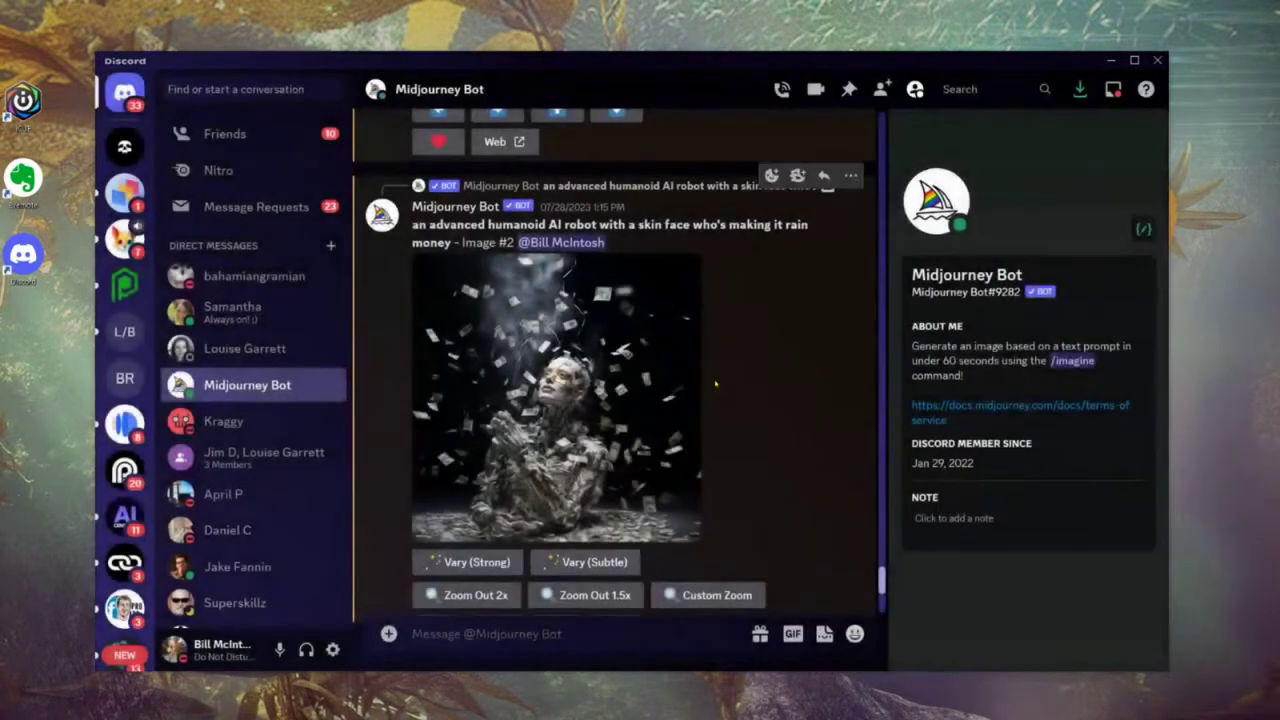
Step: Look through the earlier raining-money robot results and view the close-up Image #2 at full preview size
scroll(715, 383, "up", 10)
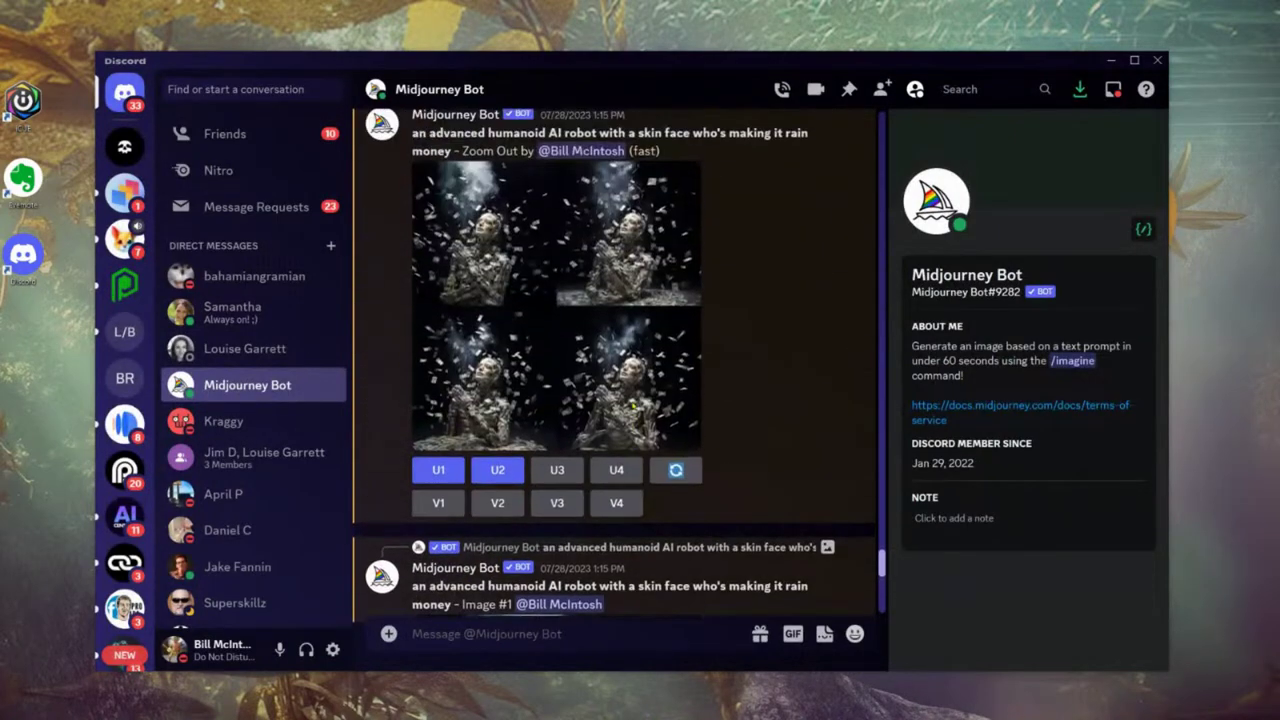
scroll(660, 420, "down", 10)
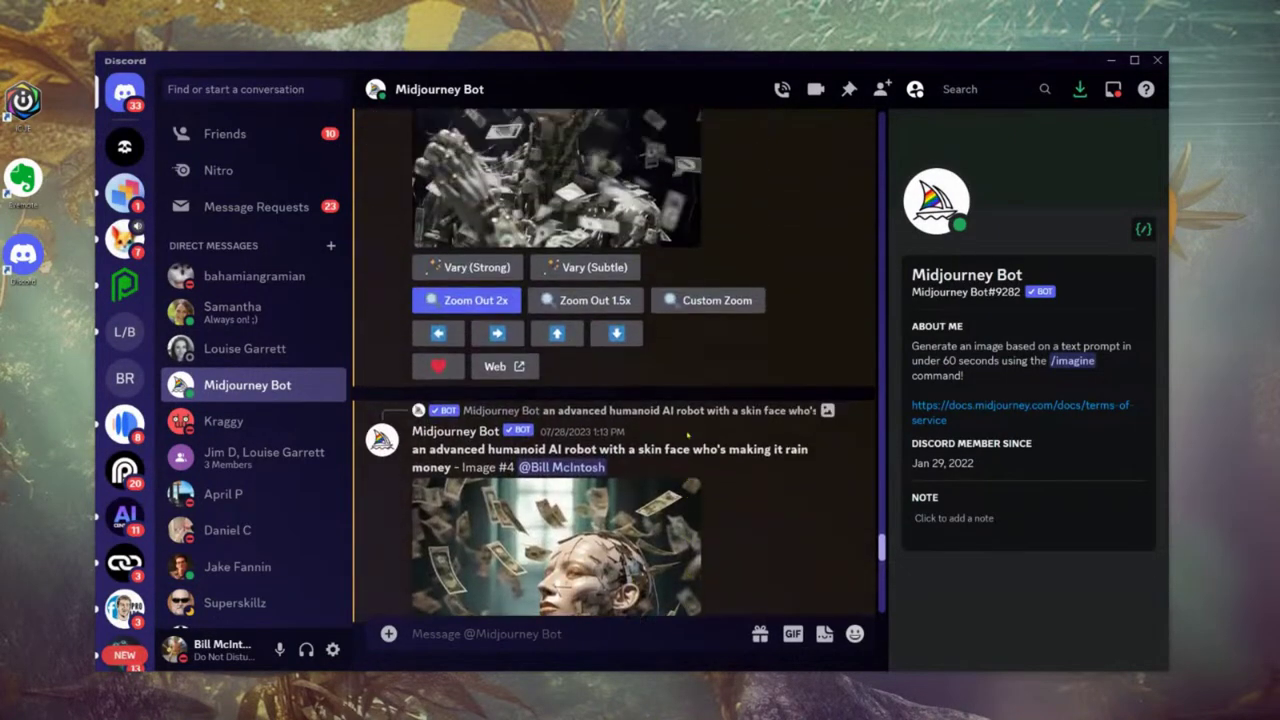
scroll(687, 435, "down", 3)
scroll(640, 400, "up", 5)
scroll(620, 385, "down", 1)
left_click(605, 378)
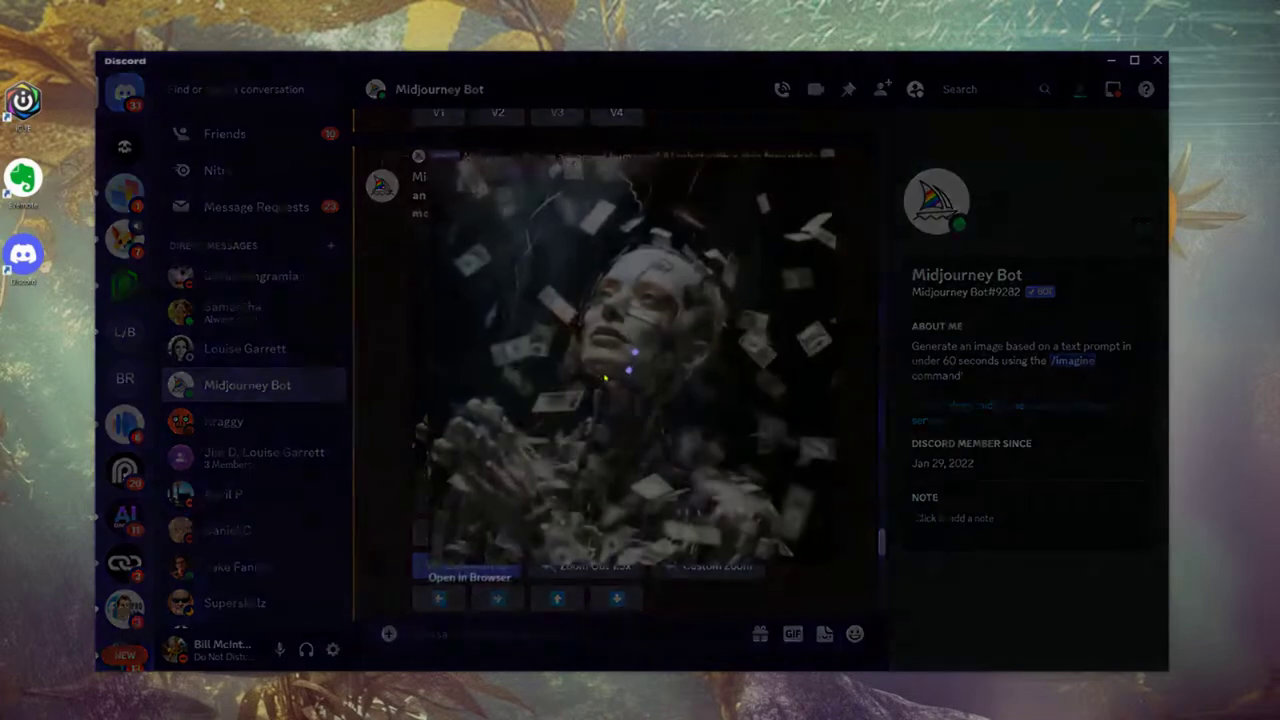
left_click(877, 425)
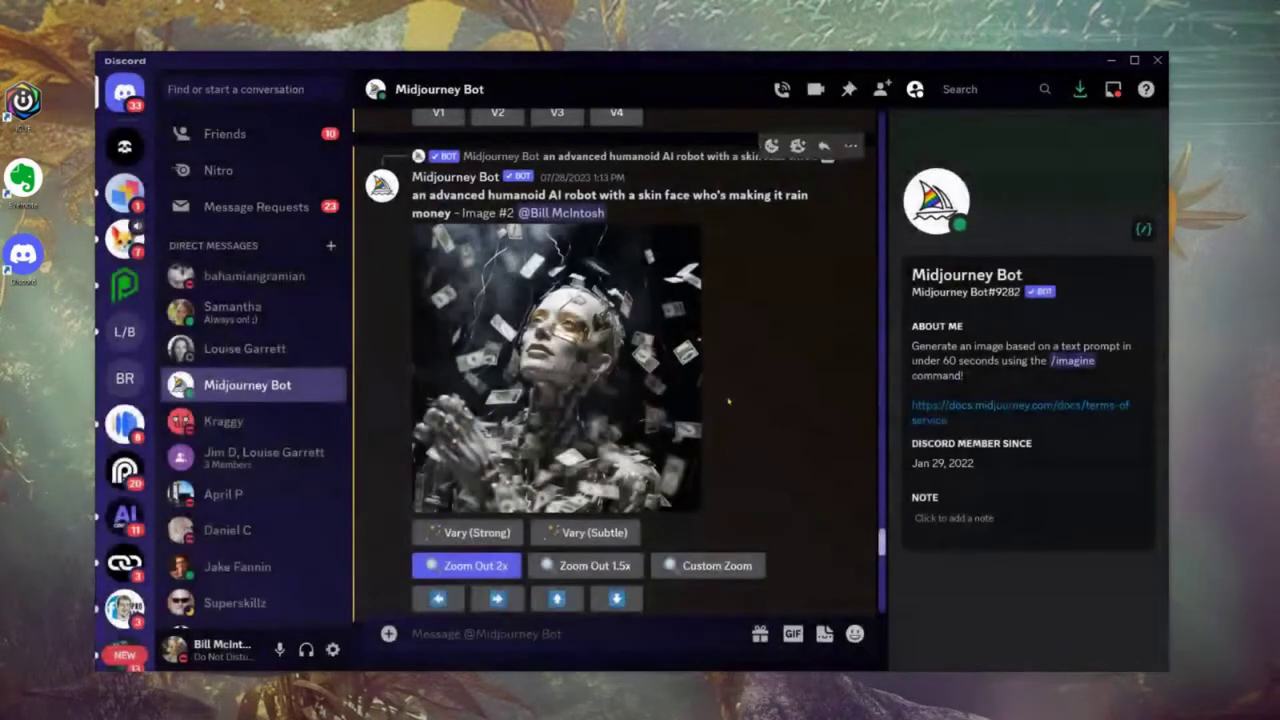
Step: Browse the older robot image grids and view Image #4 of the cheerful humanoid android shooting out money enlarged
scroll(733, 409, "up", 5)
scroll(733, 409, "down", 5)
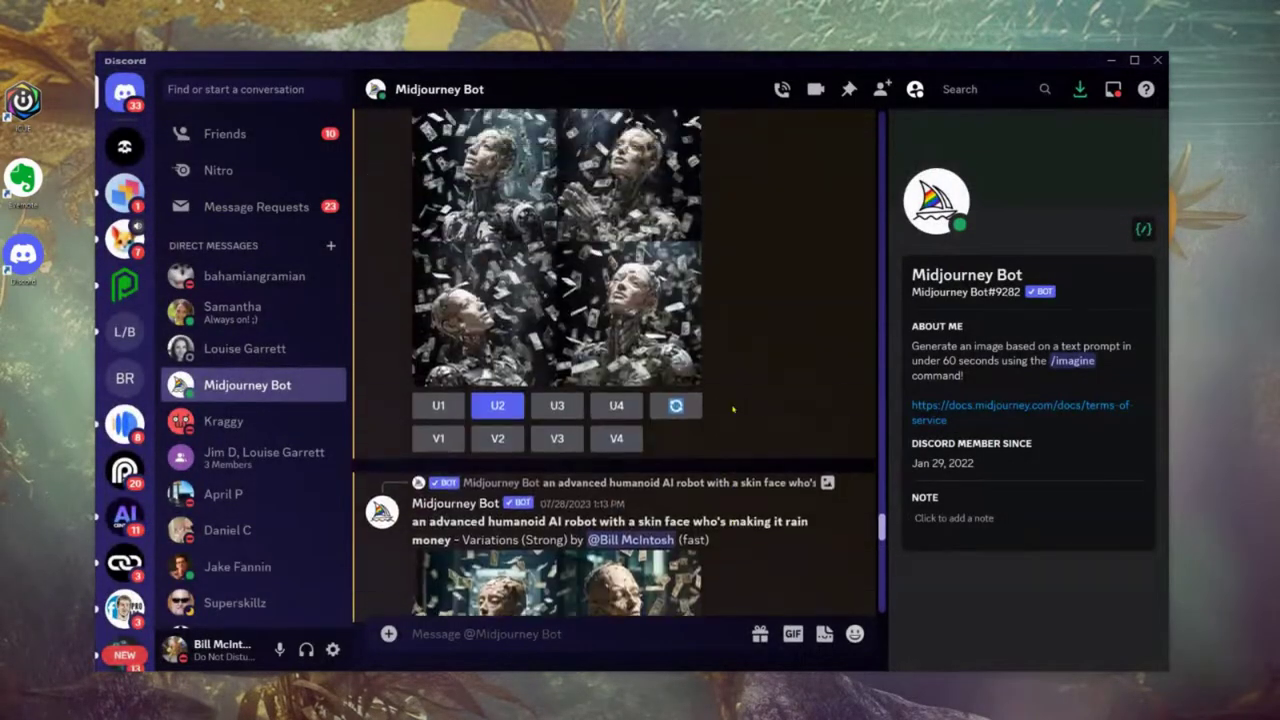
scroll(733, 409, "down", 6)
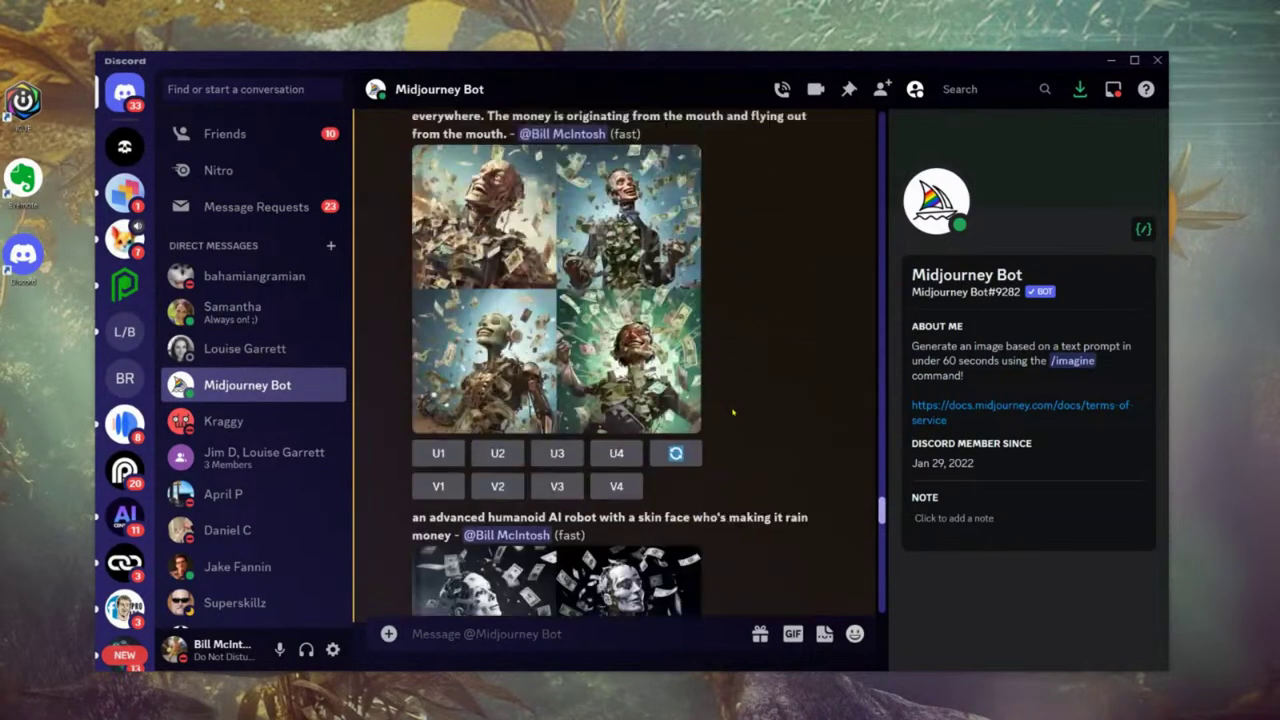
scroll(733, 411, "up", 2)
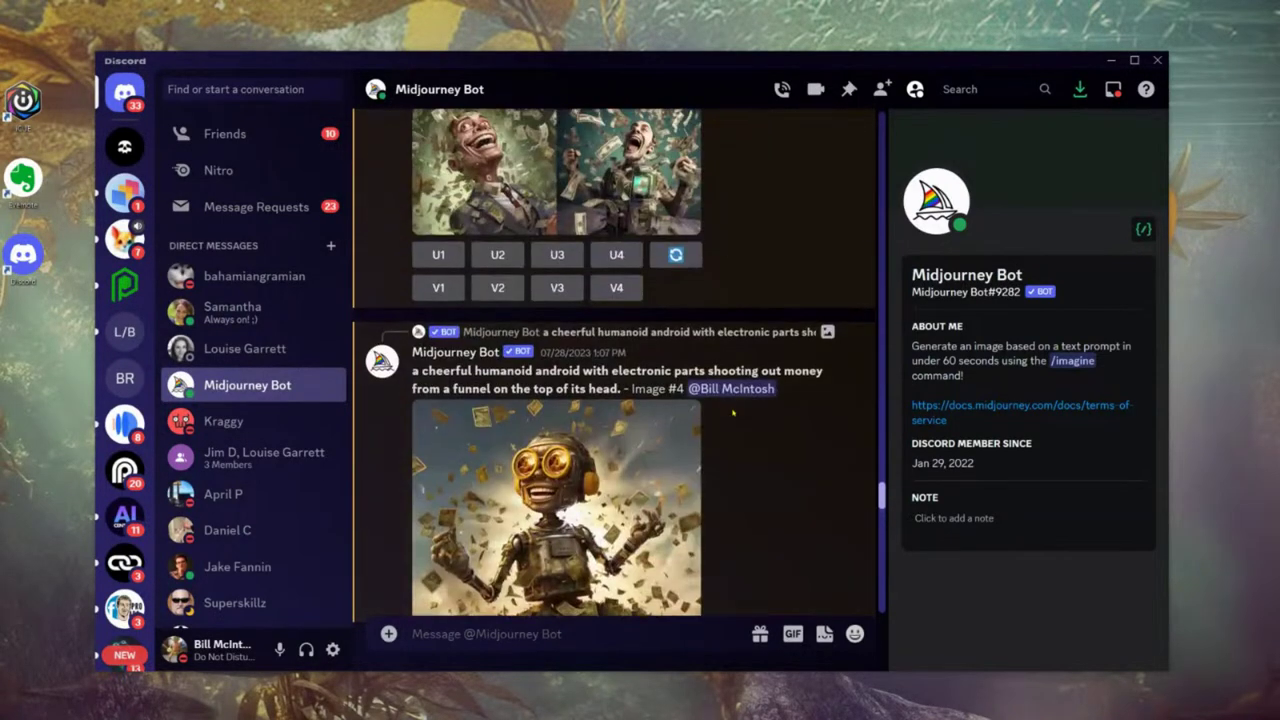
scroll(733, 411, "down", 4)
left_click(680, 400)
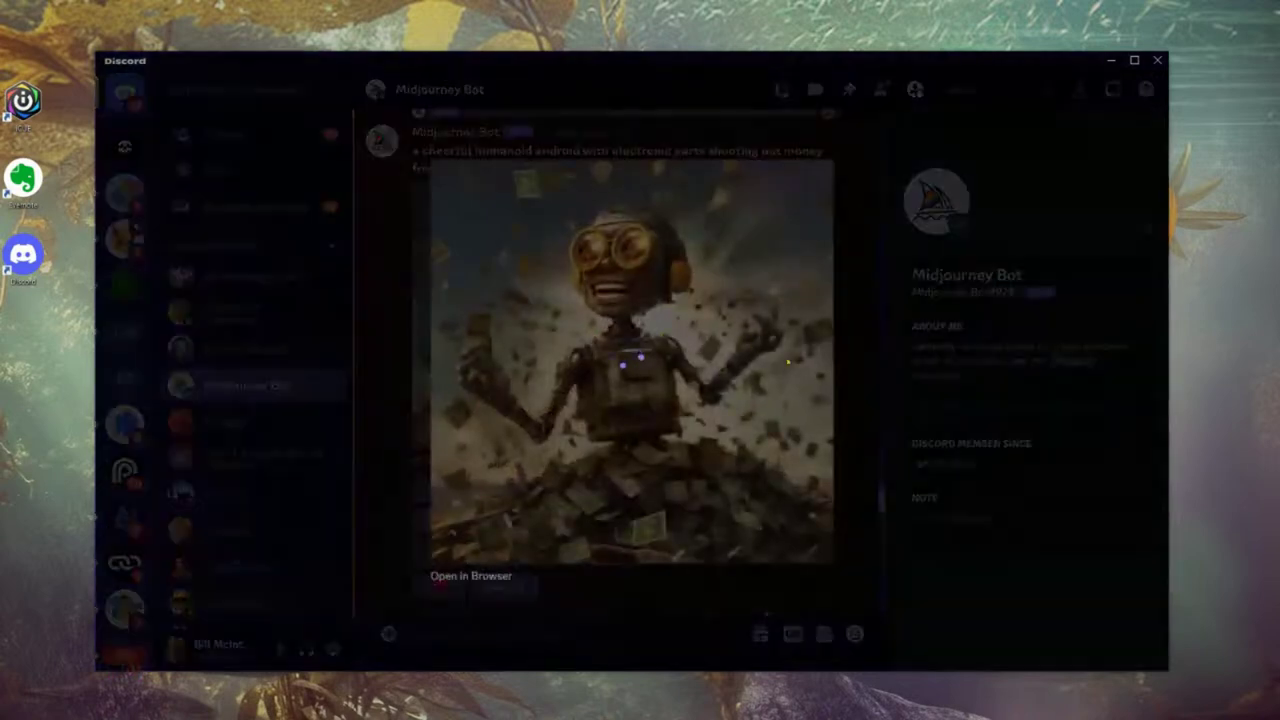
left_click(867, 382)
Step: Browse further back through the Midjourney history, past the android and politician images, to the "dcf model" image grid
scroll(776, 415, "up", 5)
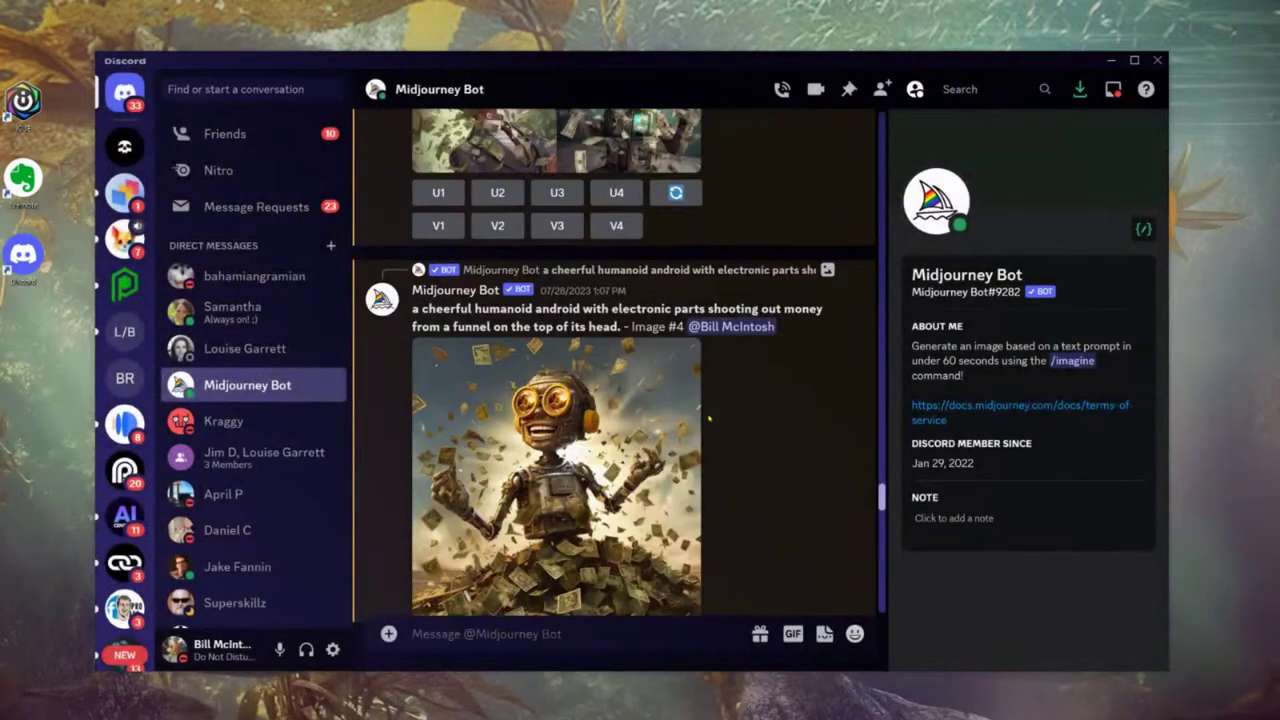
scroll(720, 421, "up", 10)
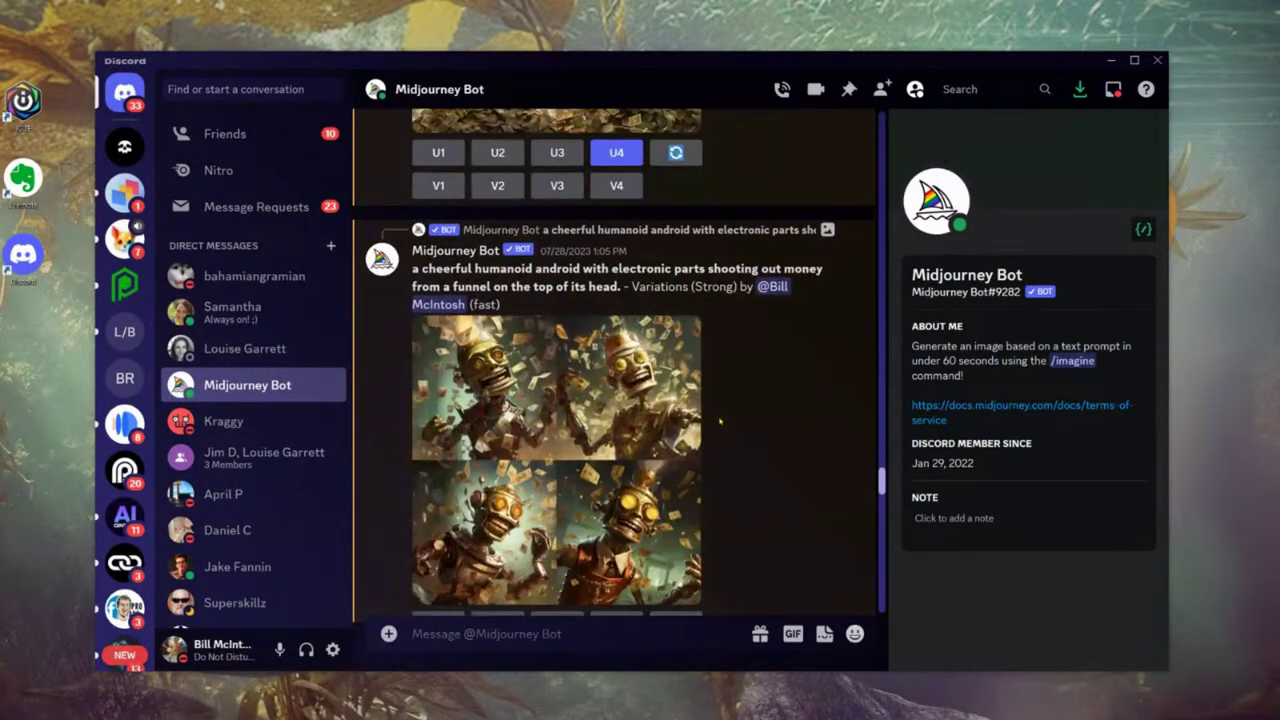
scroll(720, 421, "up", 10)
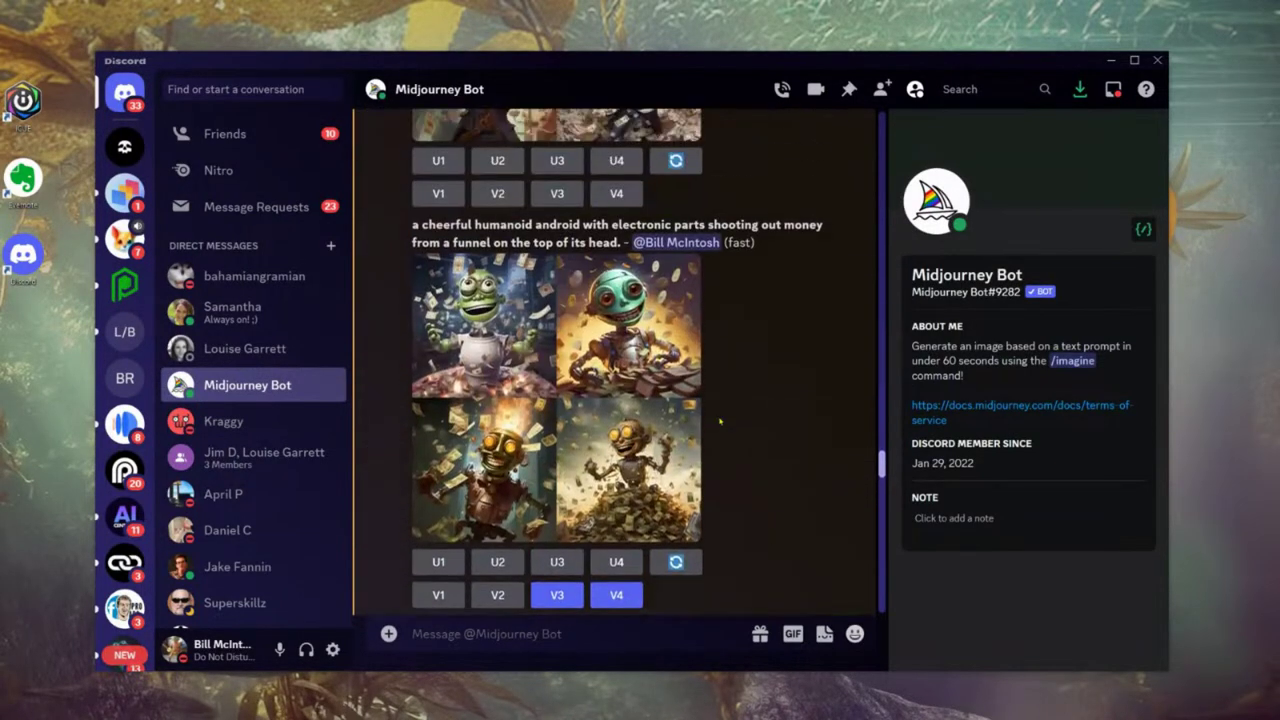
scroll(720, 421, "up", 10)
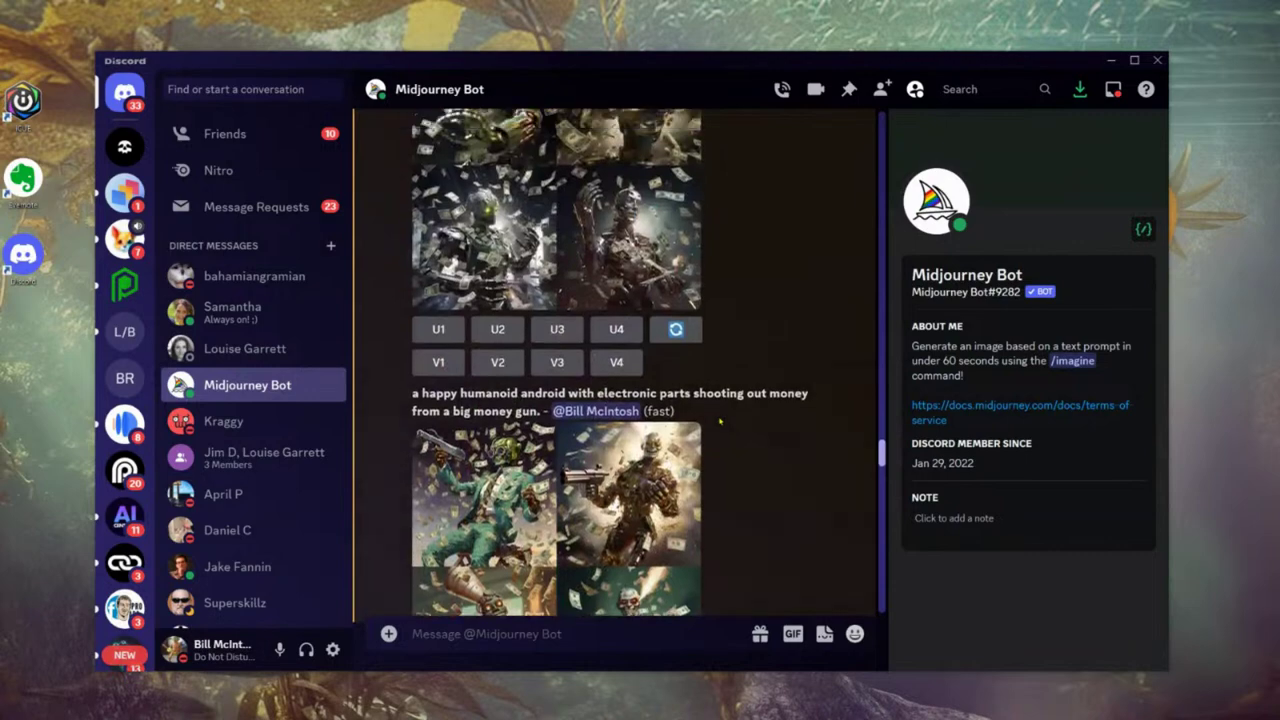
scroll(720, 421, "up", 5)
scroll(720, 421, "up", 2)
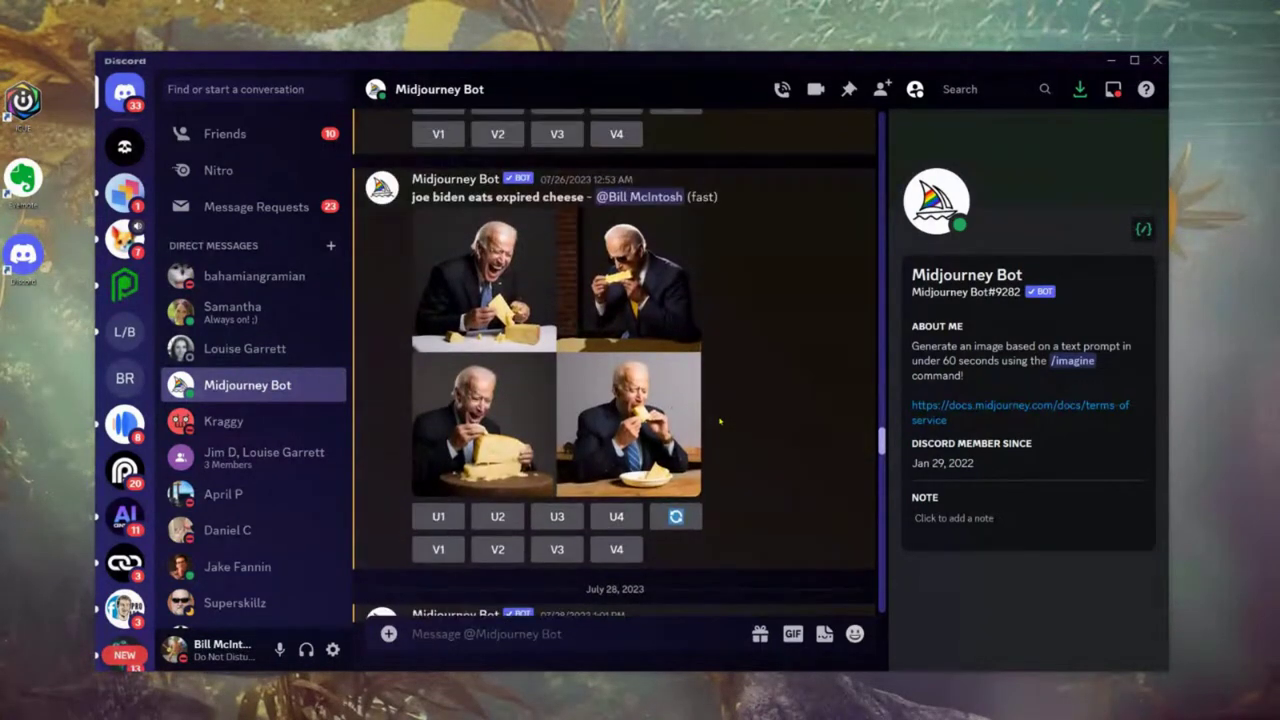
scroll(720, 421, "up", 5)
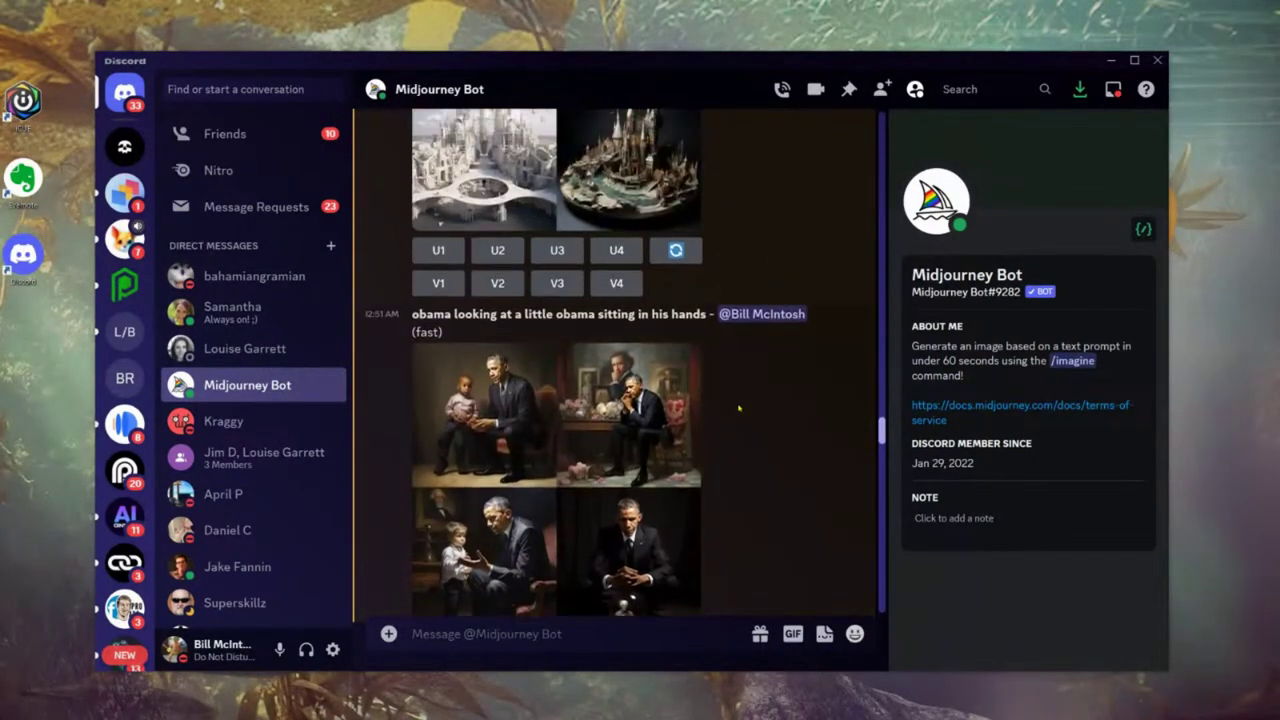
scroll(769, 409, "up", 8)
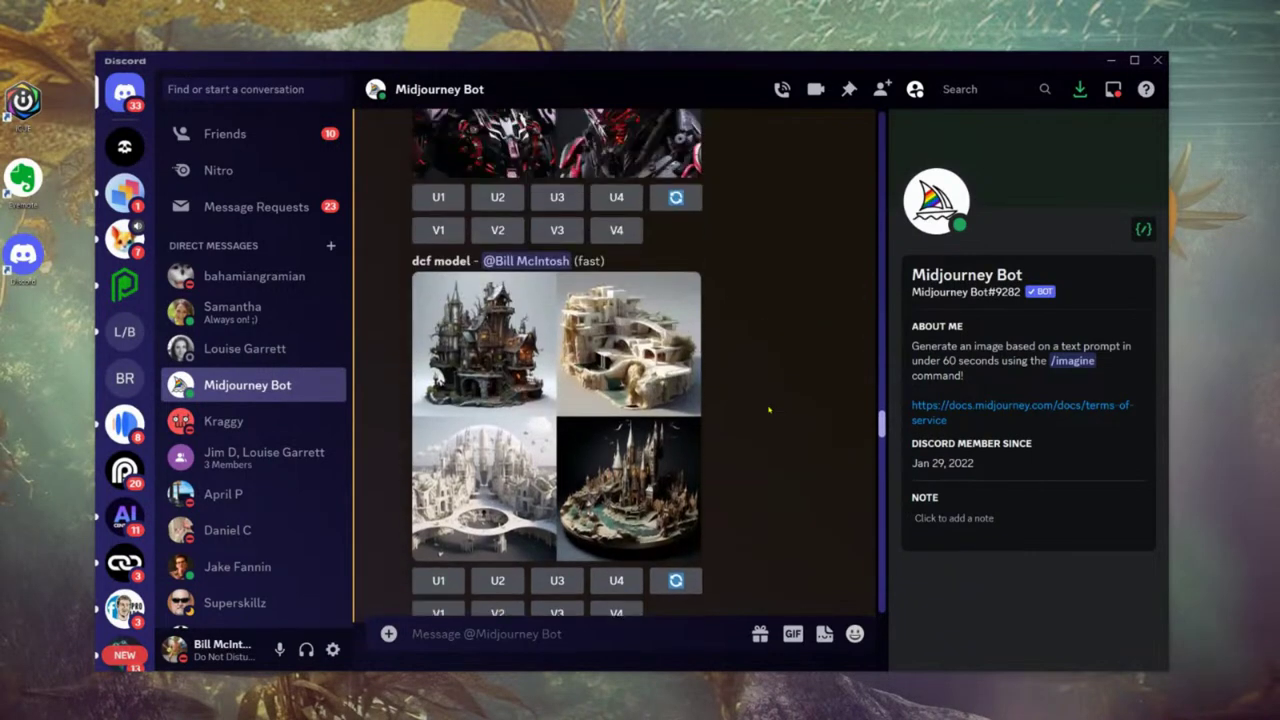
scroll(767, 410, "down", 8)
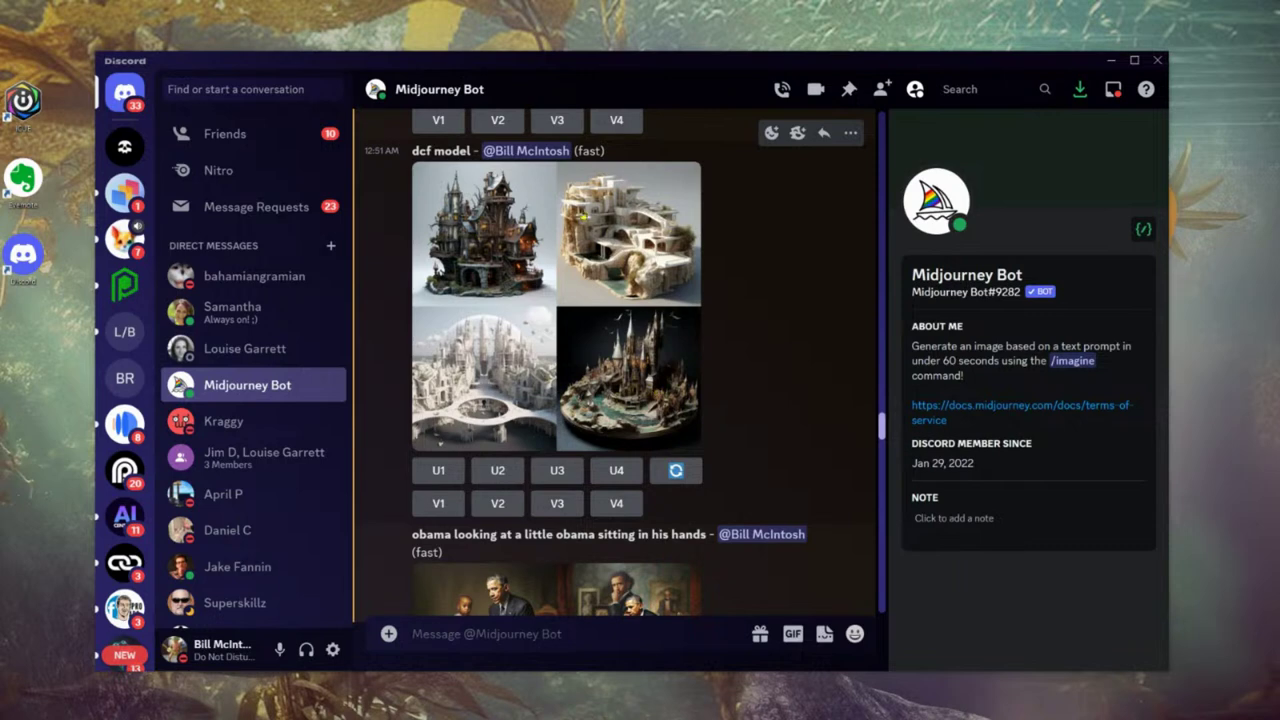
Step: Browse further back past the "eva unit 001" images and view the "jeff bezos looking at a smaller jeff bezos" grid enlarged
scroll(755, 374, "up", 5)
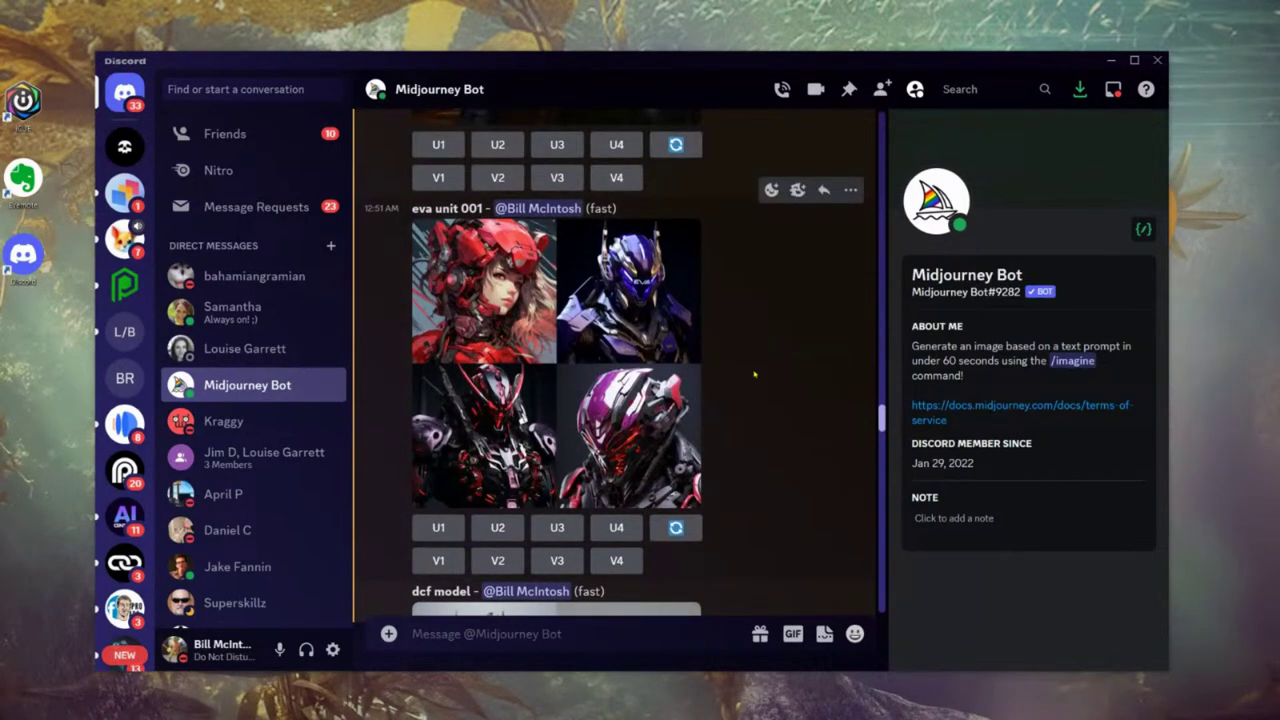
scroll(757, 365, "up", 3)
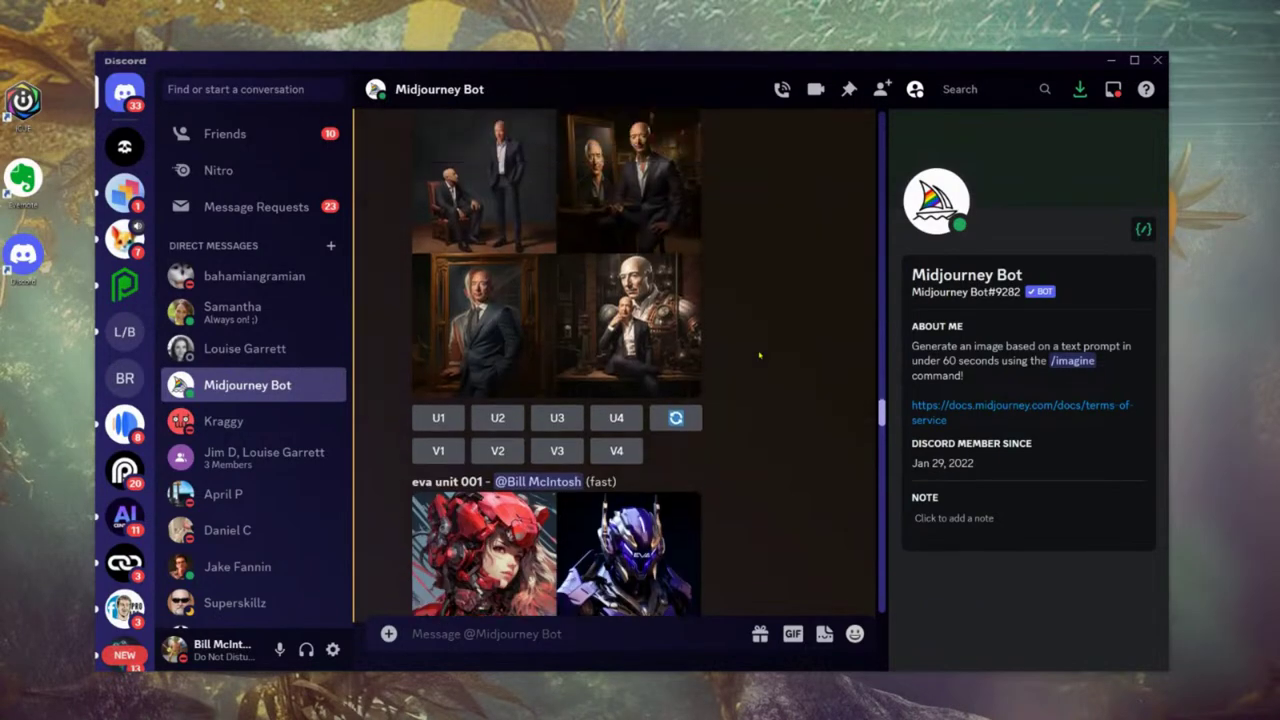
scroll(759, 357, "up", 1)
scroll(757, 361, "up", 2)
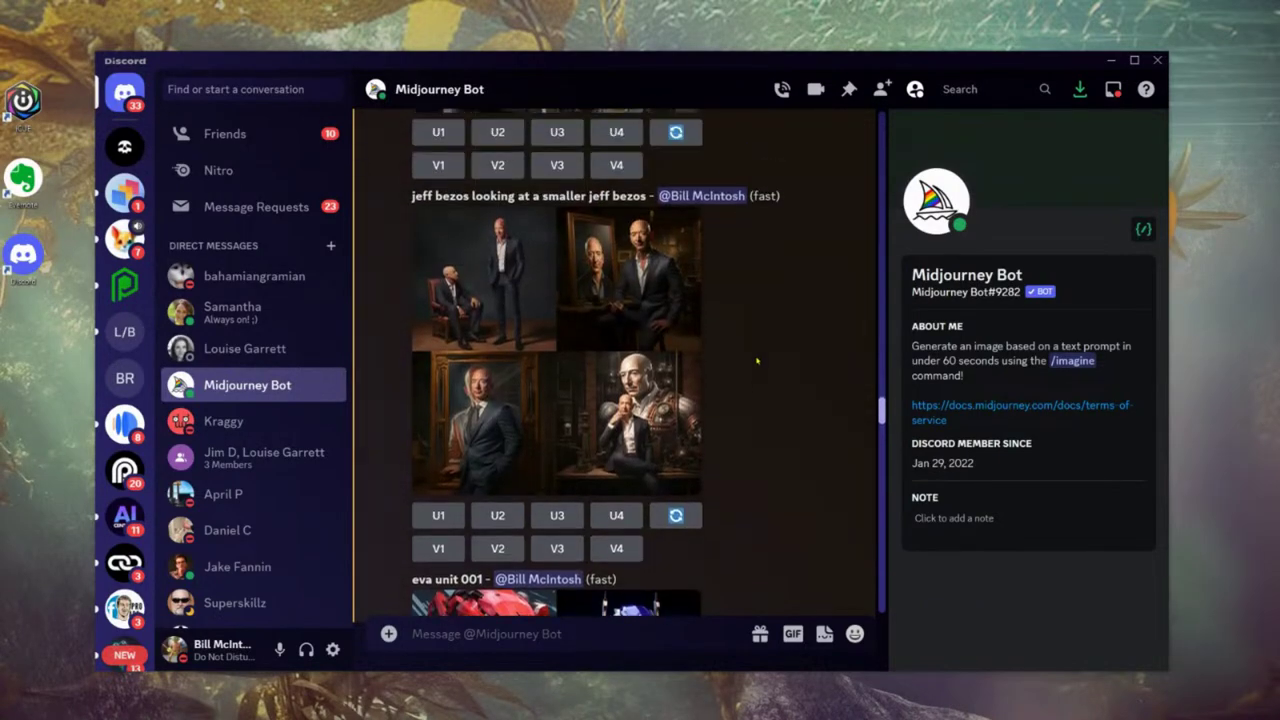
left_click(638, 353)
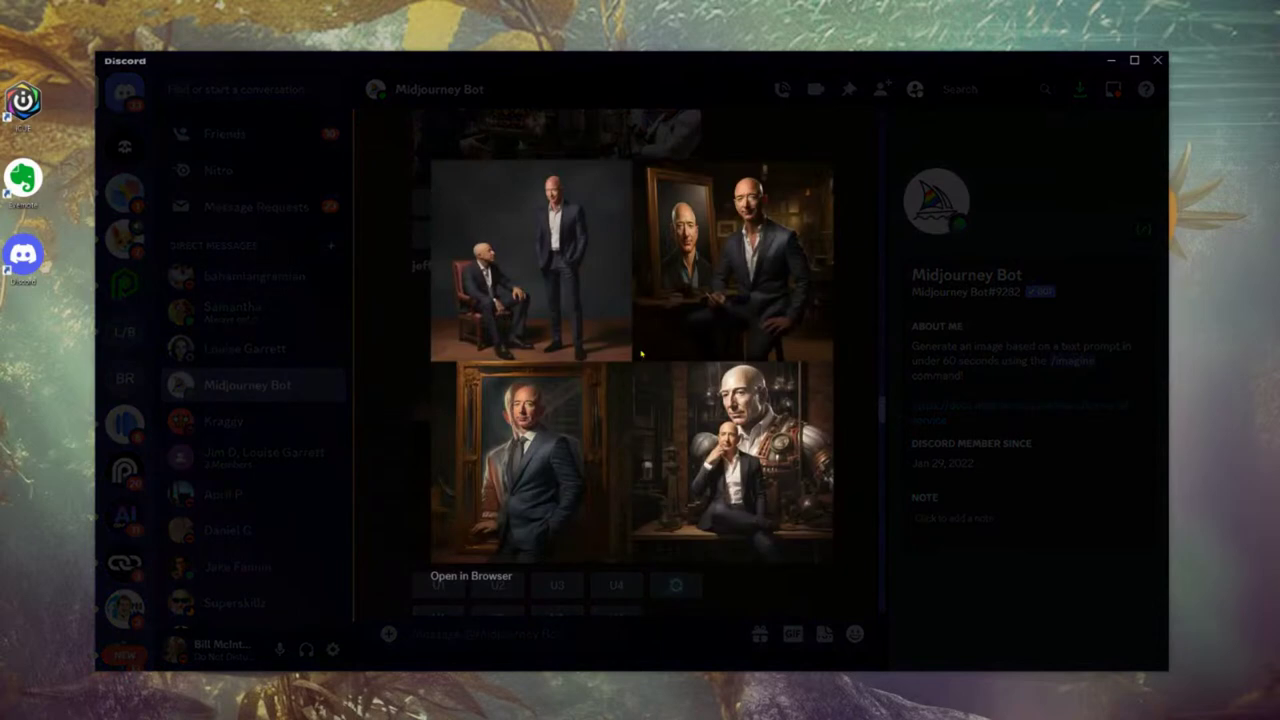
left_click(860, 231)
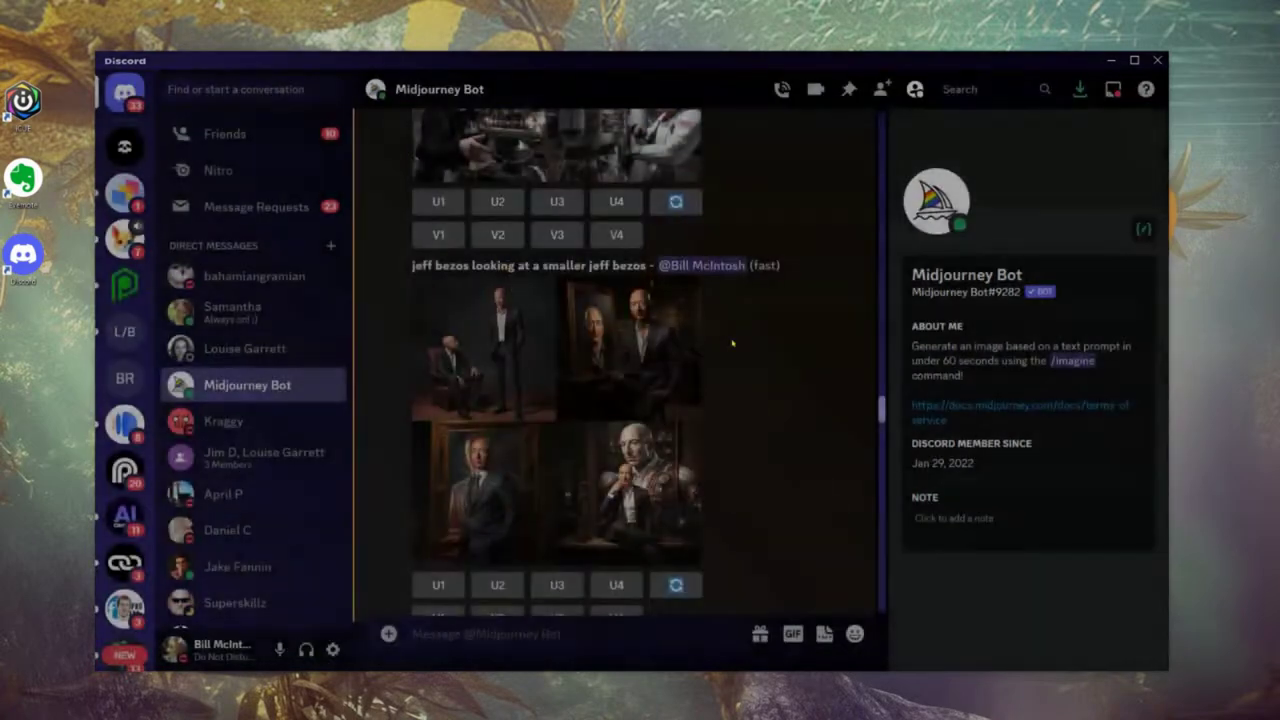
Step: Find the "elon musk looking at a eva unit 001" image grid and view it enlarged
scroll(768, 386, "up", 4)
scroll(768, 386, "up", 2)
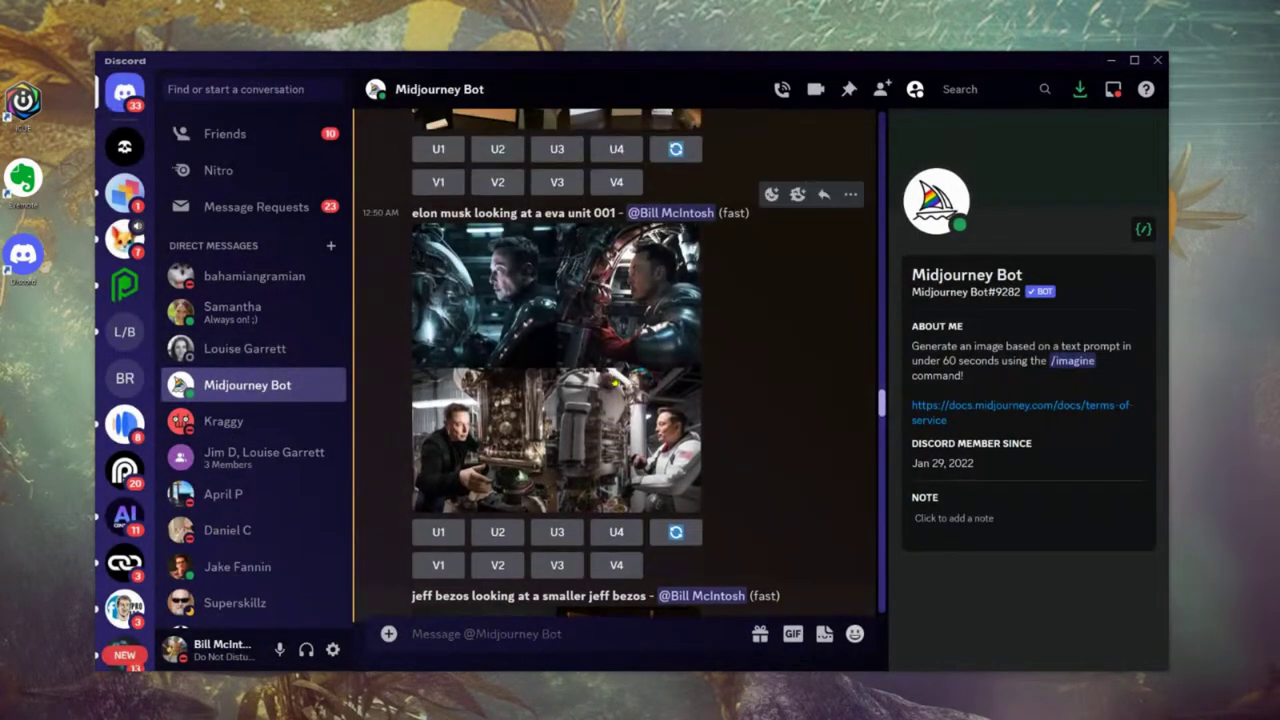
left_click(660, 400)
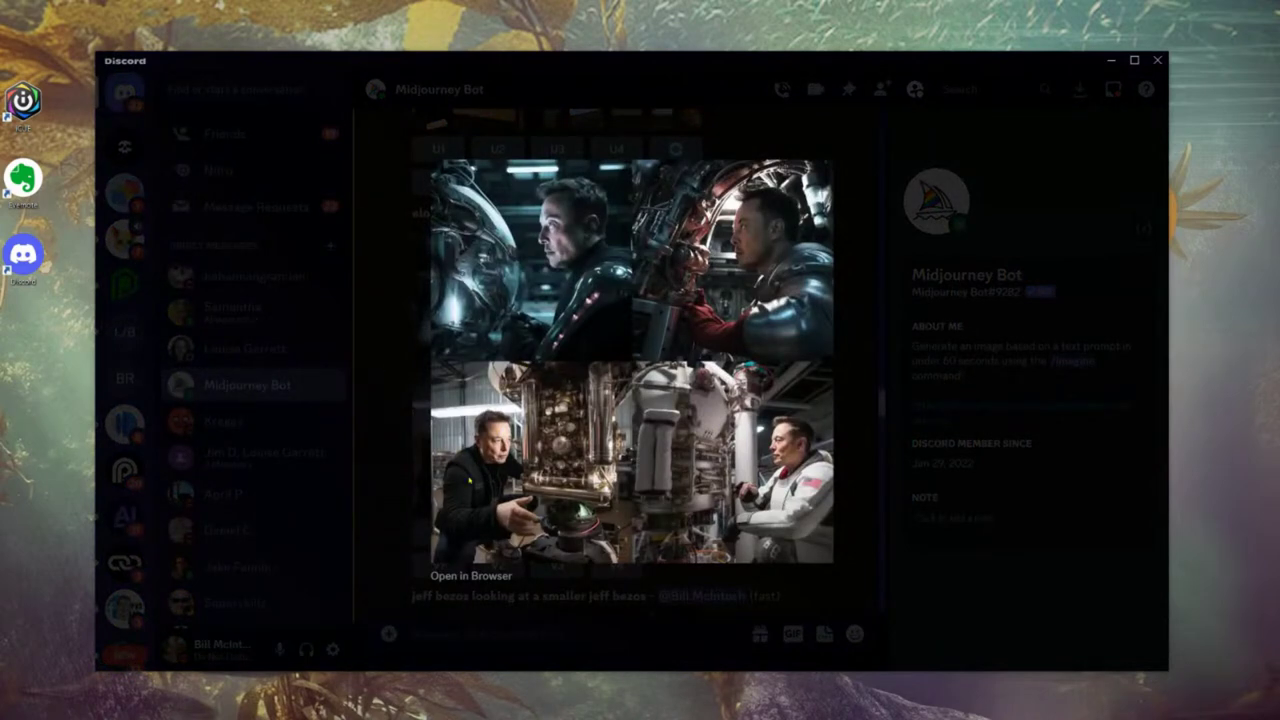
left_click(863, 443)
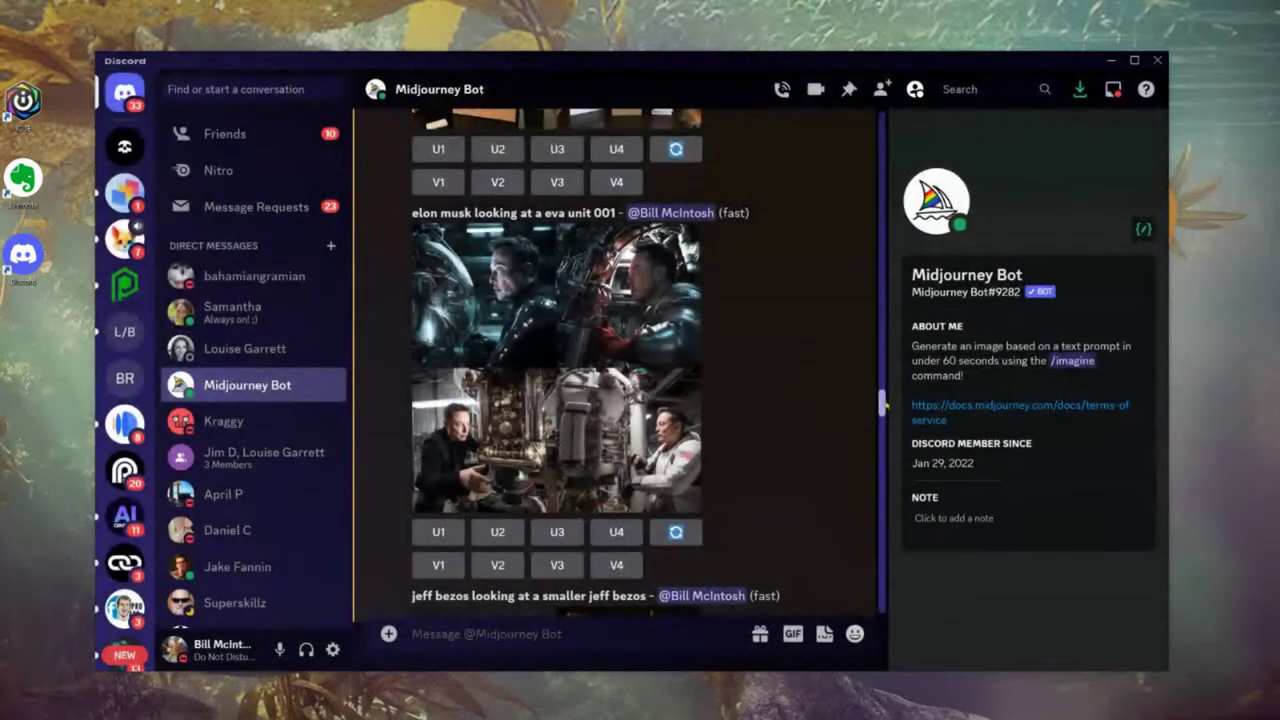
Step: Return to the newest Midjourney message and generate images with the /imagine prompt "ancient roman emperor facing the camera face only"
scroll(878, 405, "down", 5)
scroll(870, 540, "down", 5)
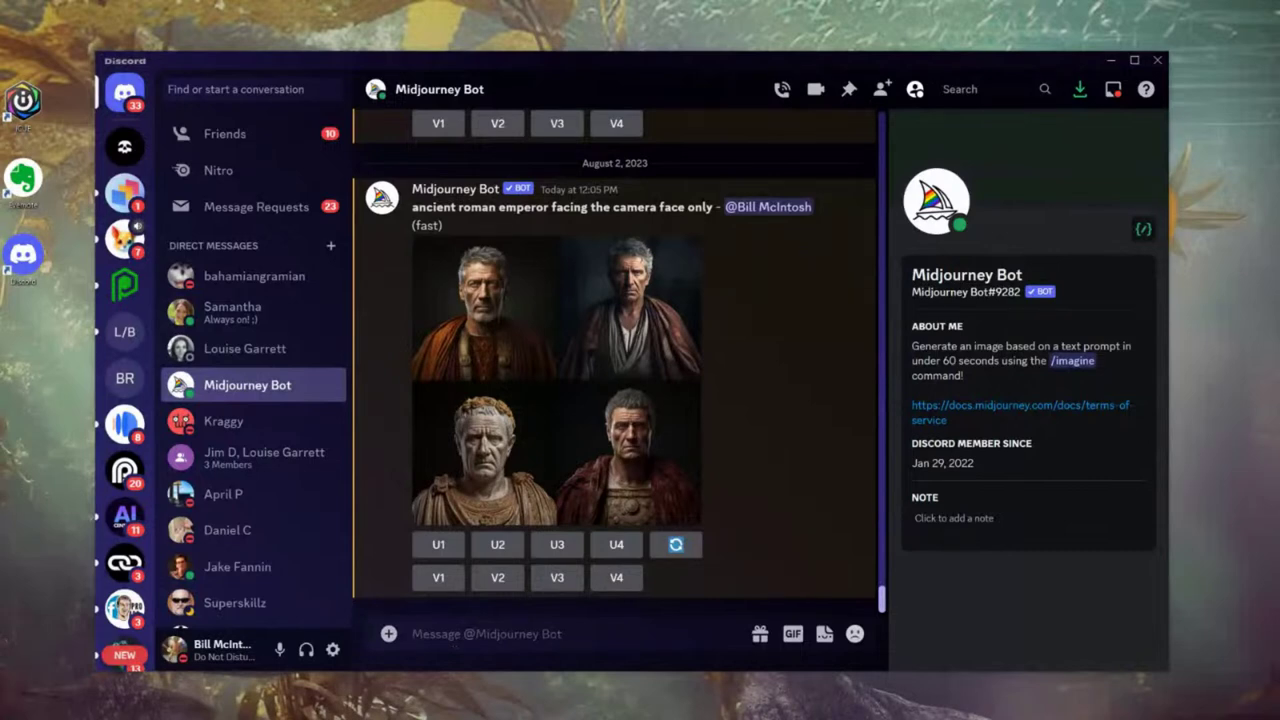
type("/im")
key("Tab")
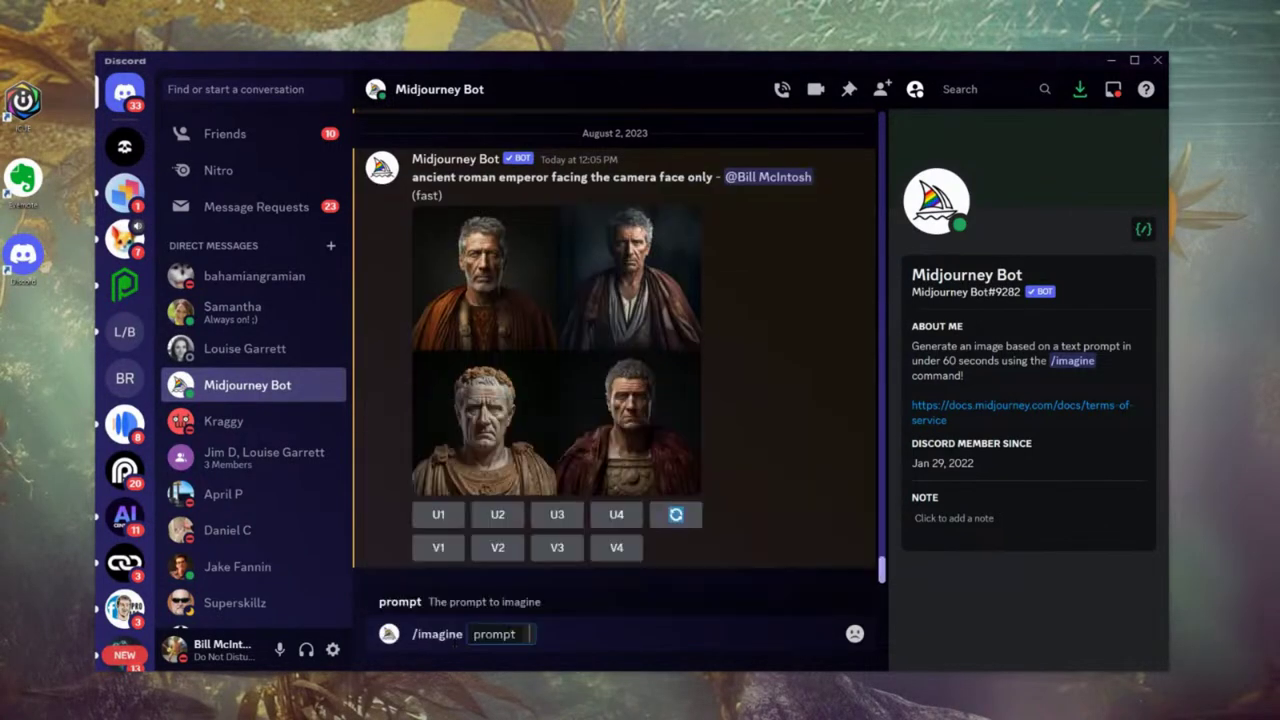
type("ancient roman emperor facing the camera face only")
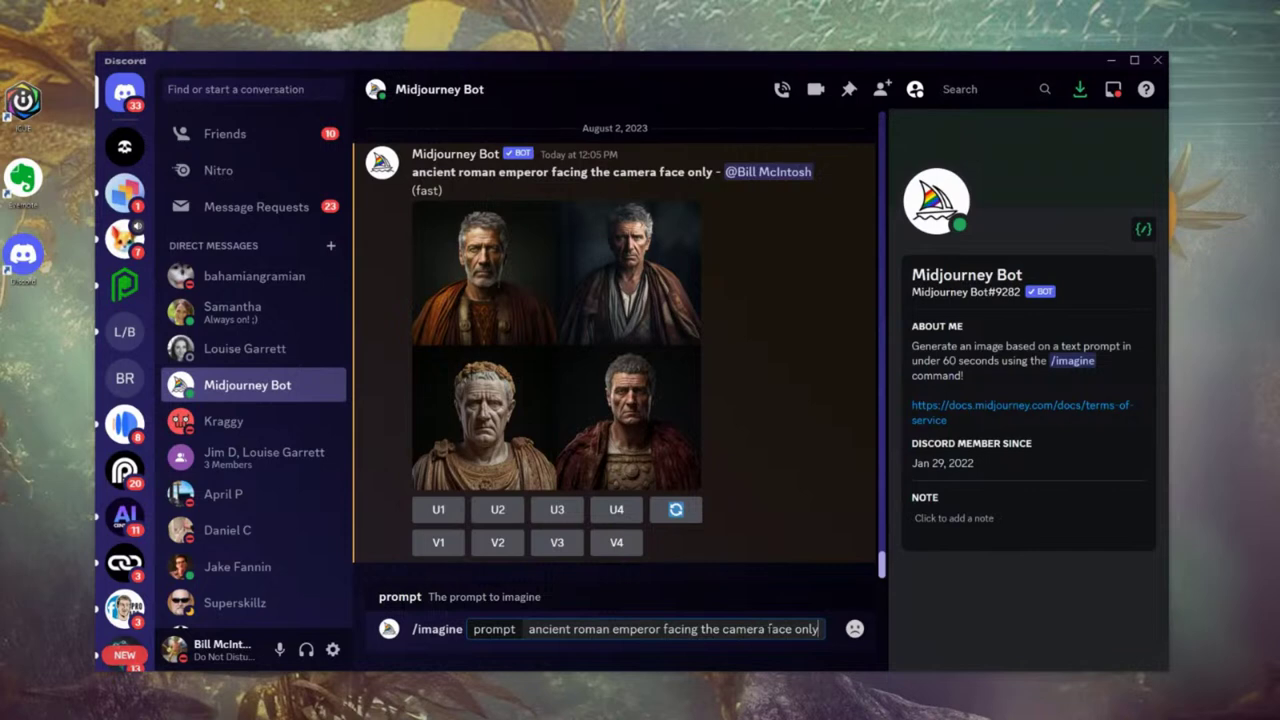
left_click_drag(769, 629, 817, 630)
left_click(810, 629)
key("Return")
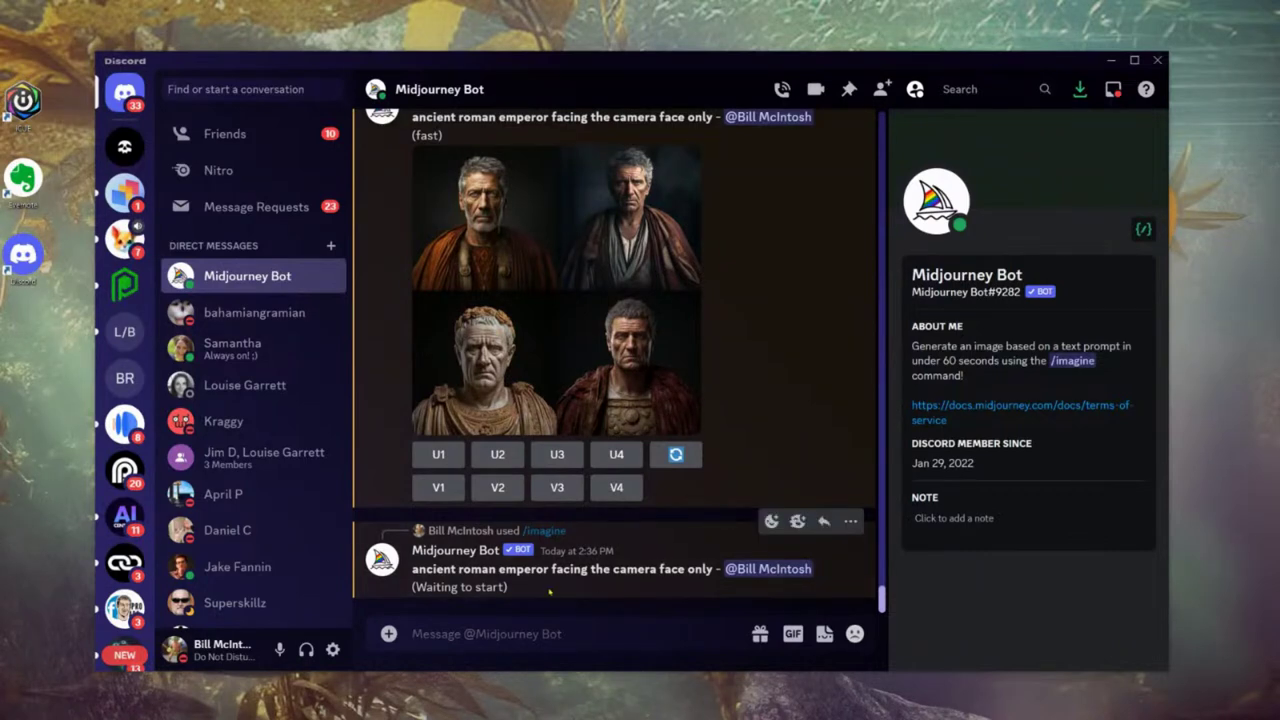
left_click_drag(548, 592, 410, 590)
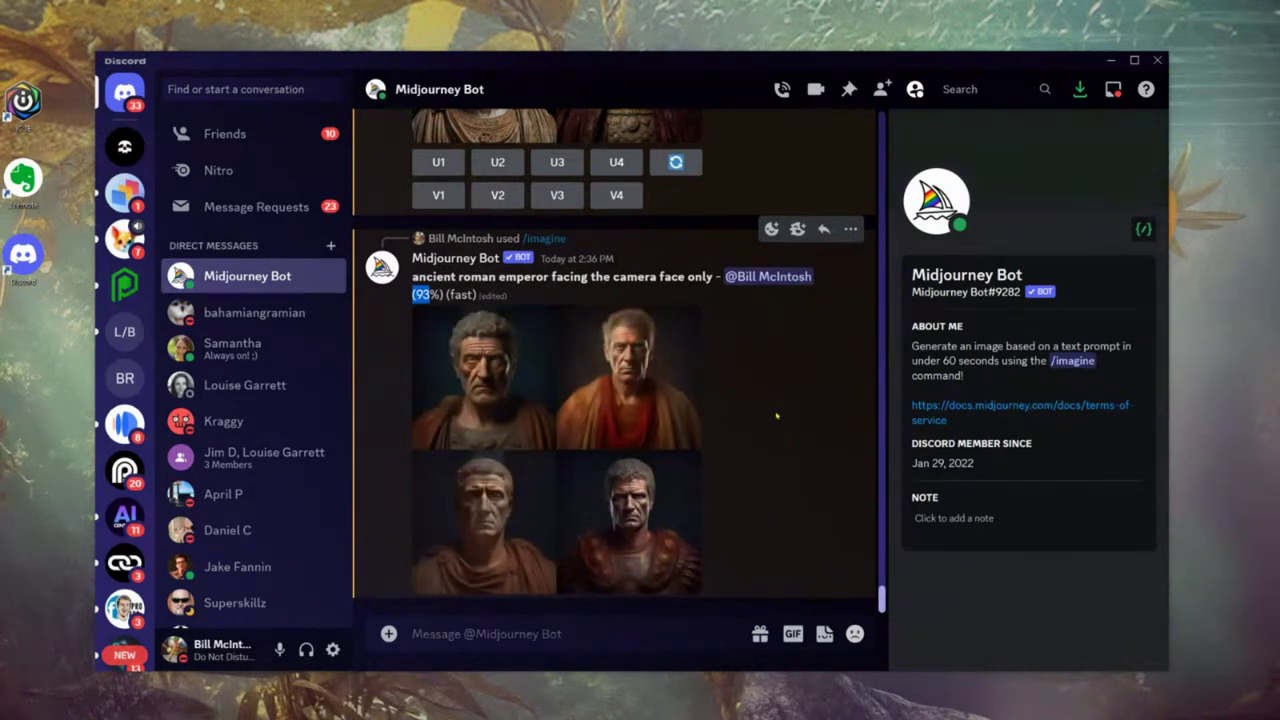
Step: View the newly generated emperor grid enlarged and generate variations of its fourth portrait
left_click(550, 437)
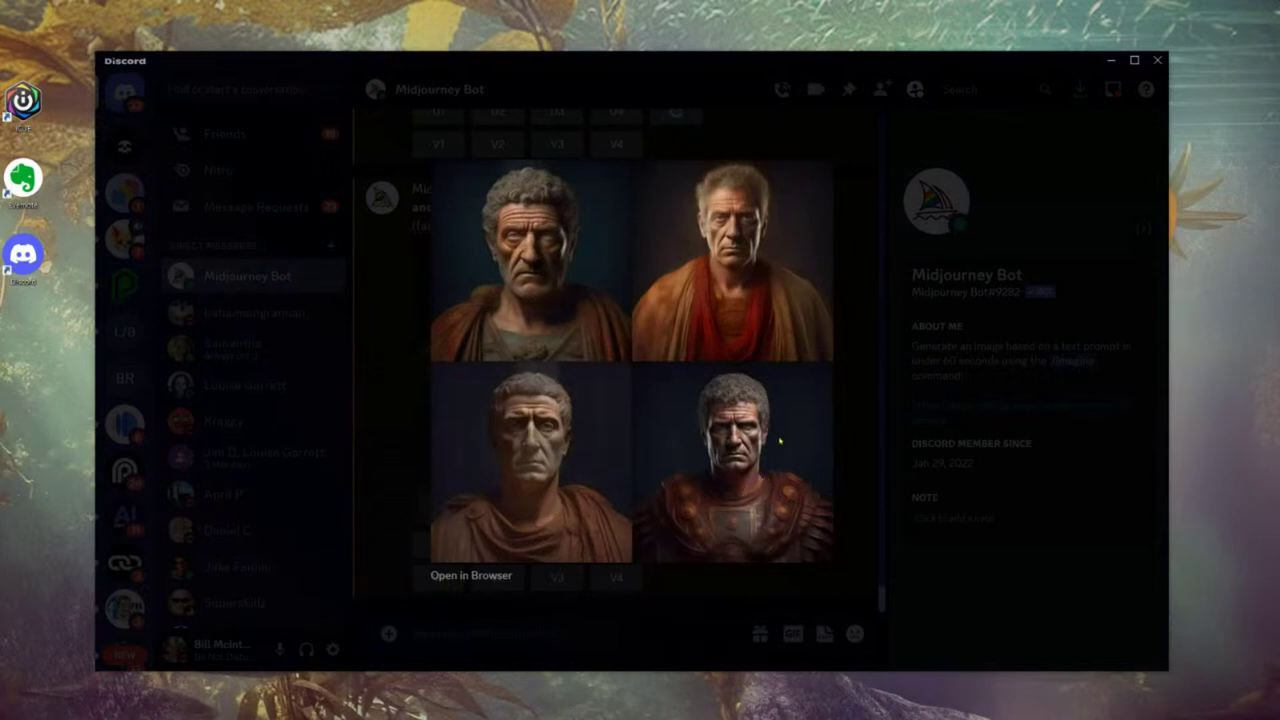
left_click(869, 419)
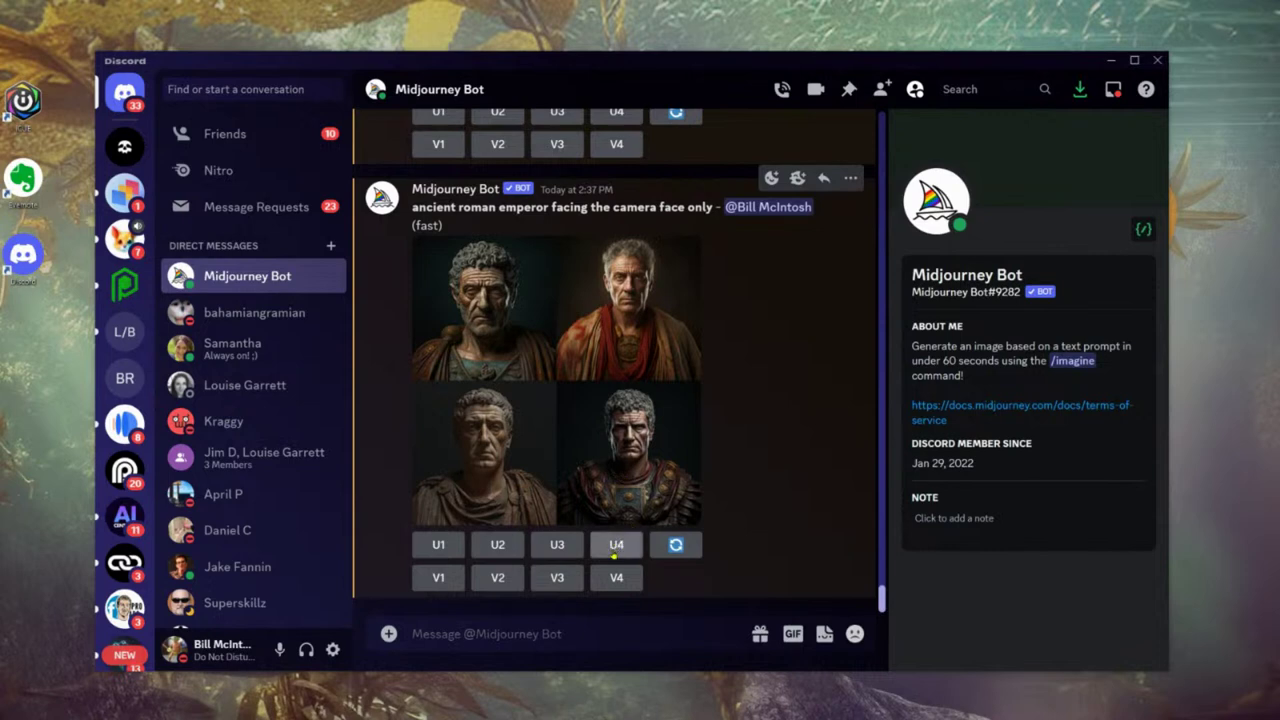
left_click(612, 556)
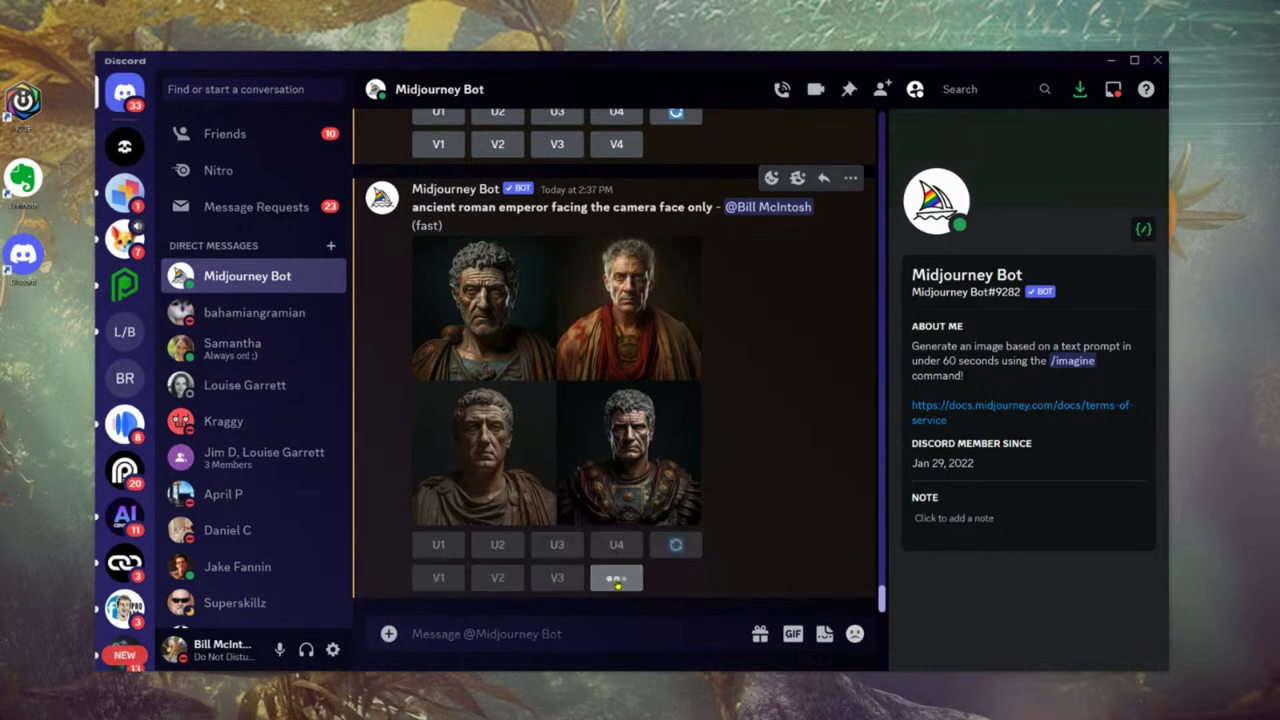
left_click(616, 577)
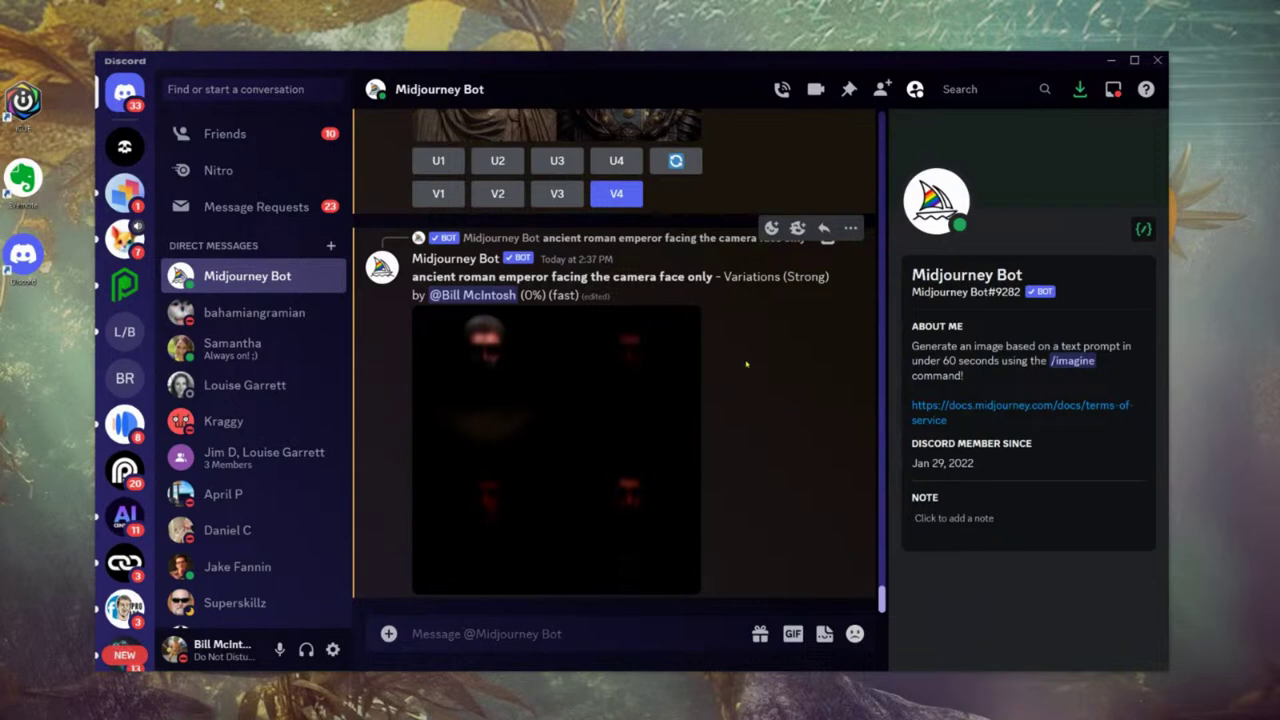
scroll(750, 352, "up", 2)
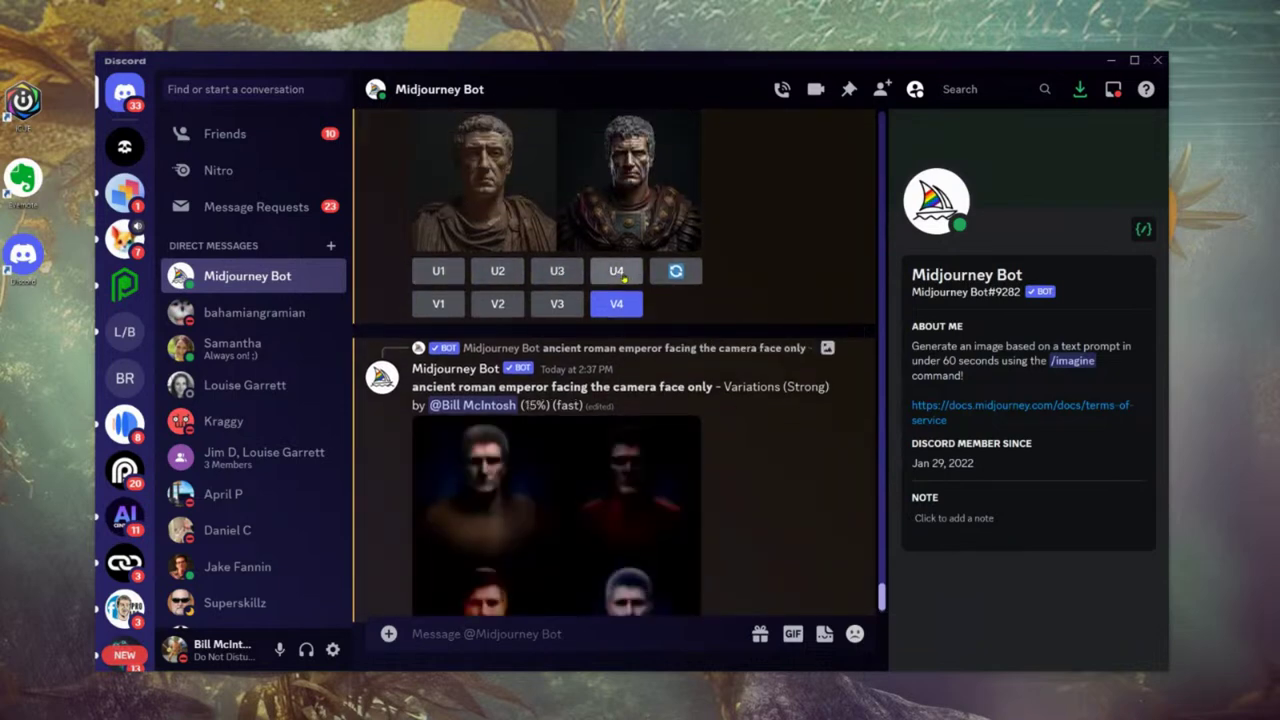
left_click(617, 271)
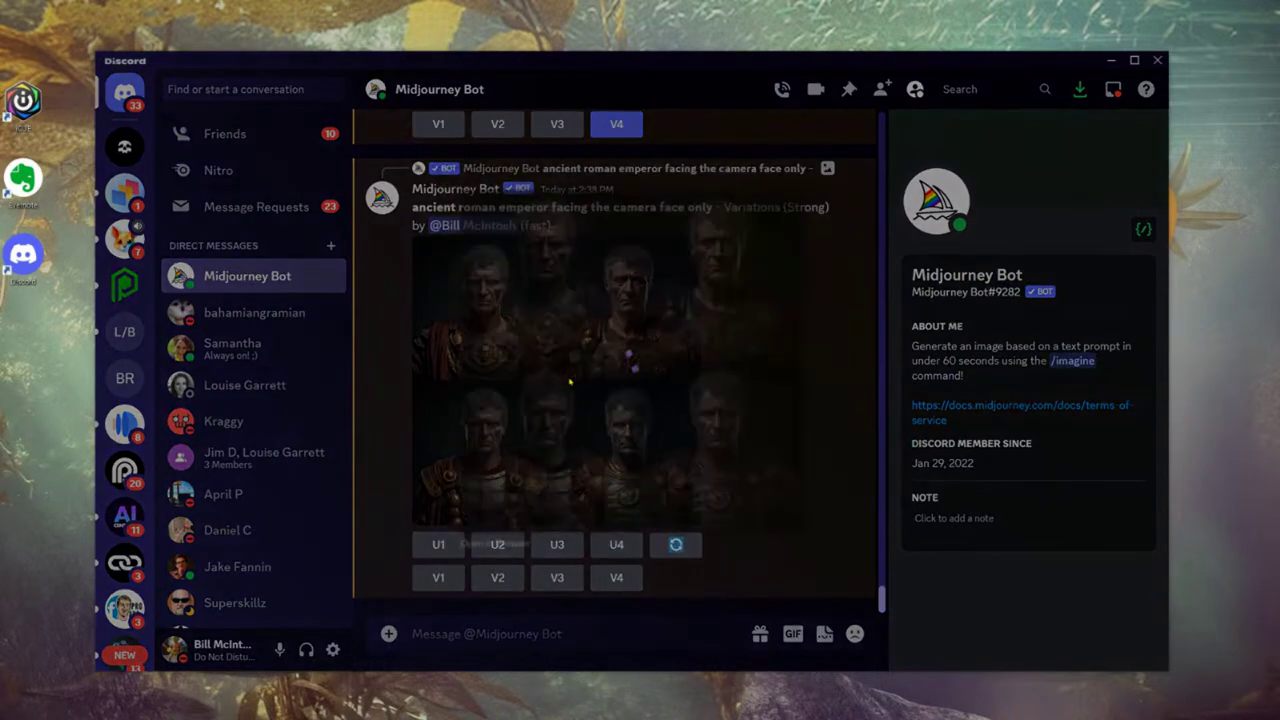
Step: View the emperor variations grid enlarged and upscale its fourth portrait
left_click(569, 382)
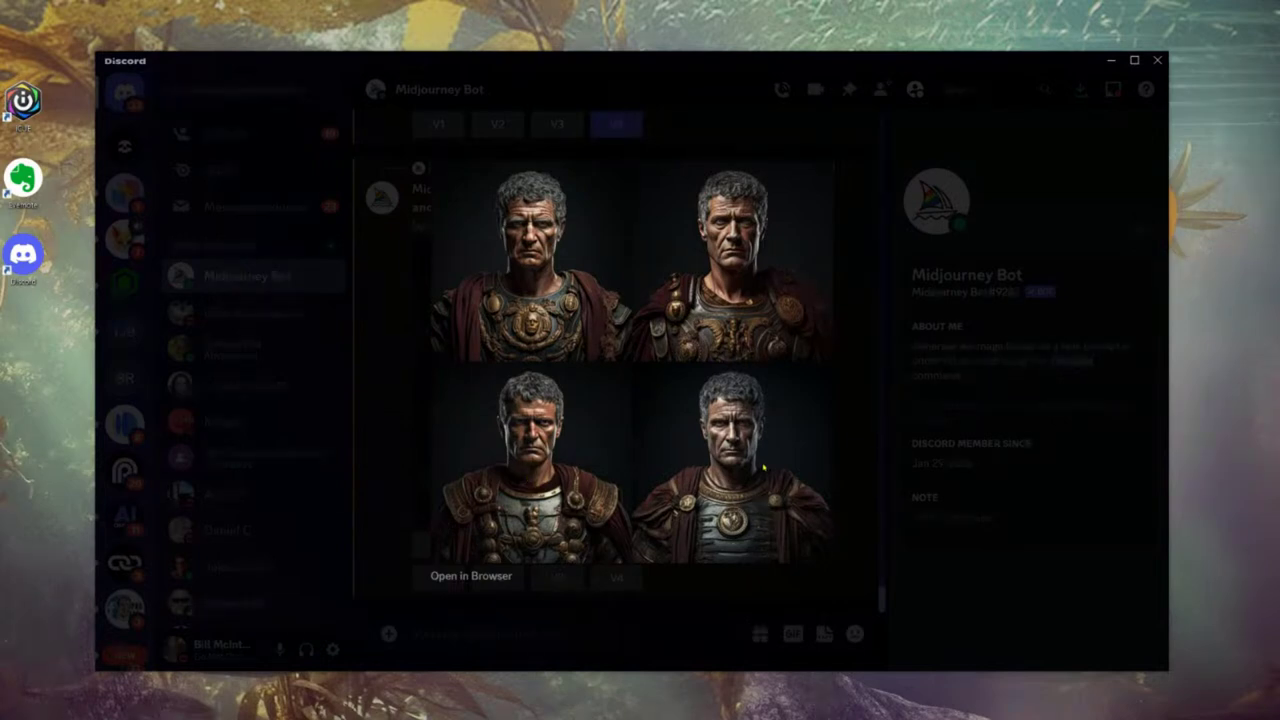
left_click(861, 439)
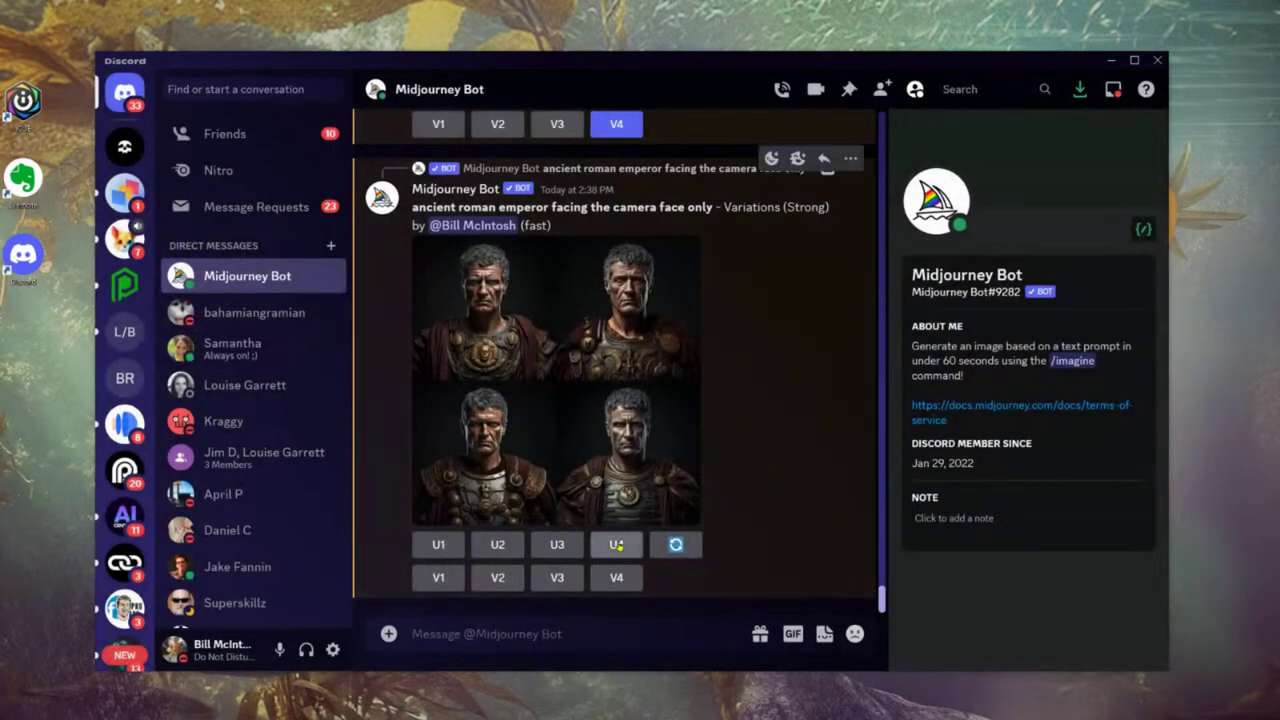
left_click(616, 544)
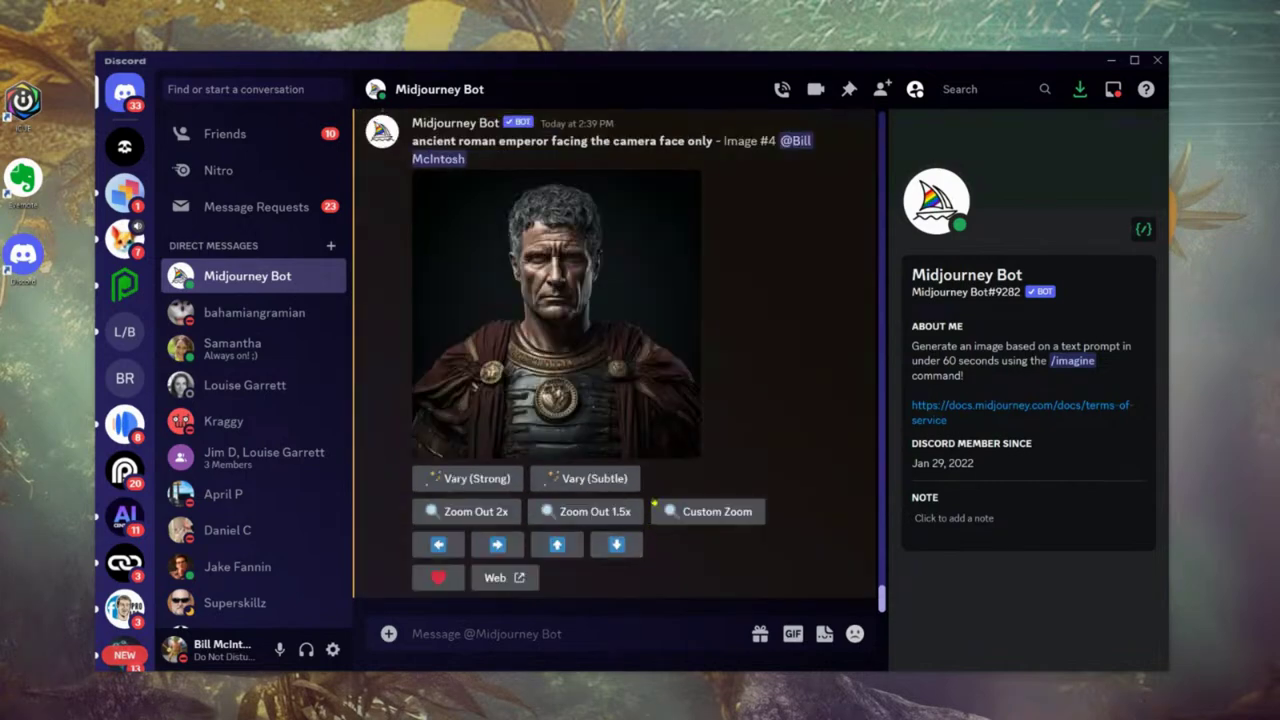
Step: View the upscaled emperor portrait, Image #4, enlarged and look over its variation and zoom options
scroll(540, 337, "up", 2)
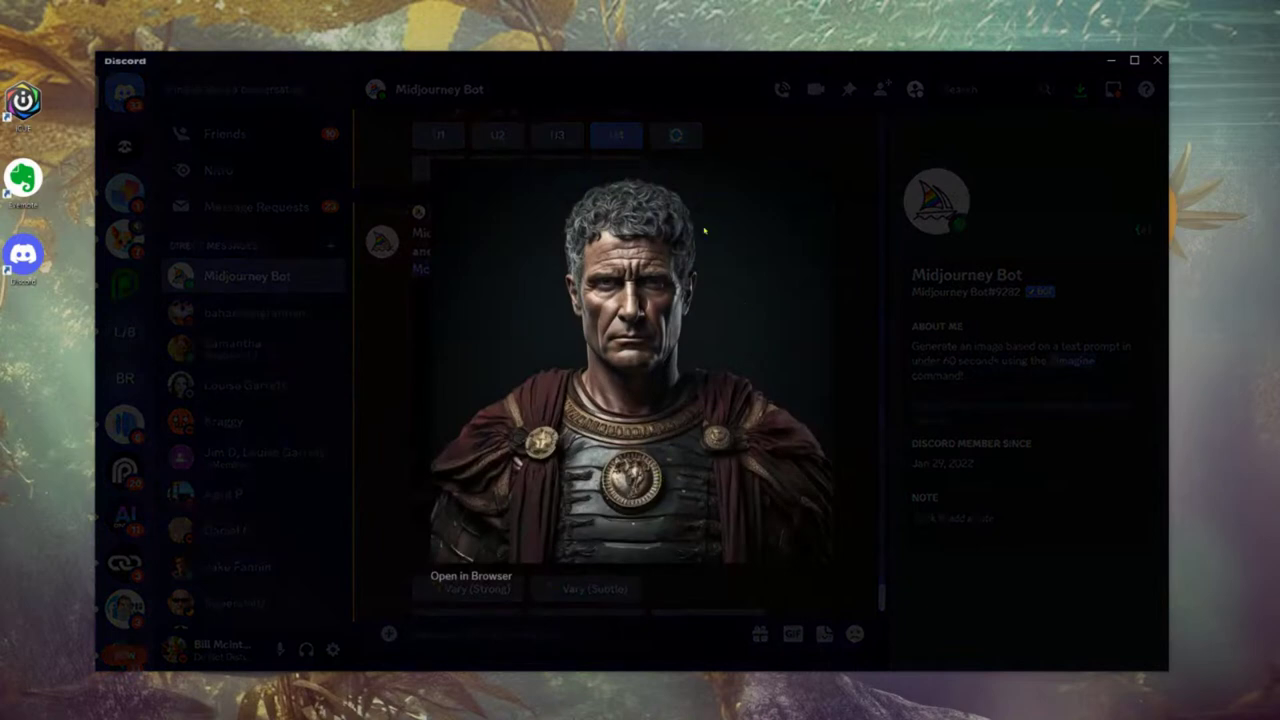
left_click(866, 410)
scroll(734, 404, "down", 3)
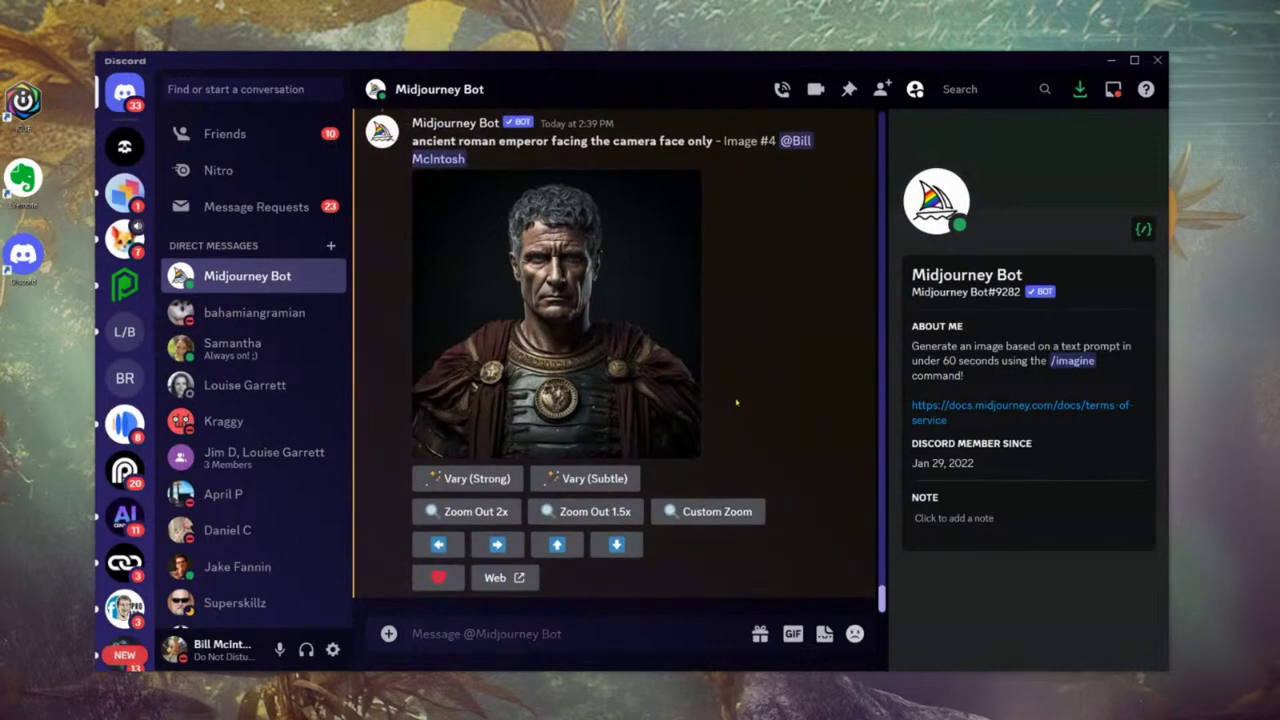
scroll(736, 403, "up", 3)
scroll(736, 403, "down", 3)
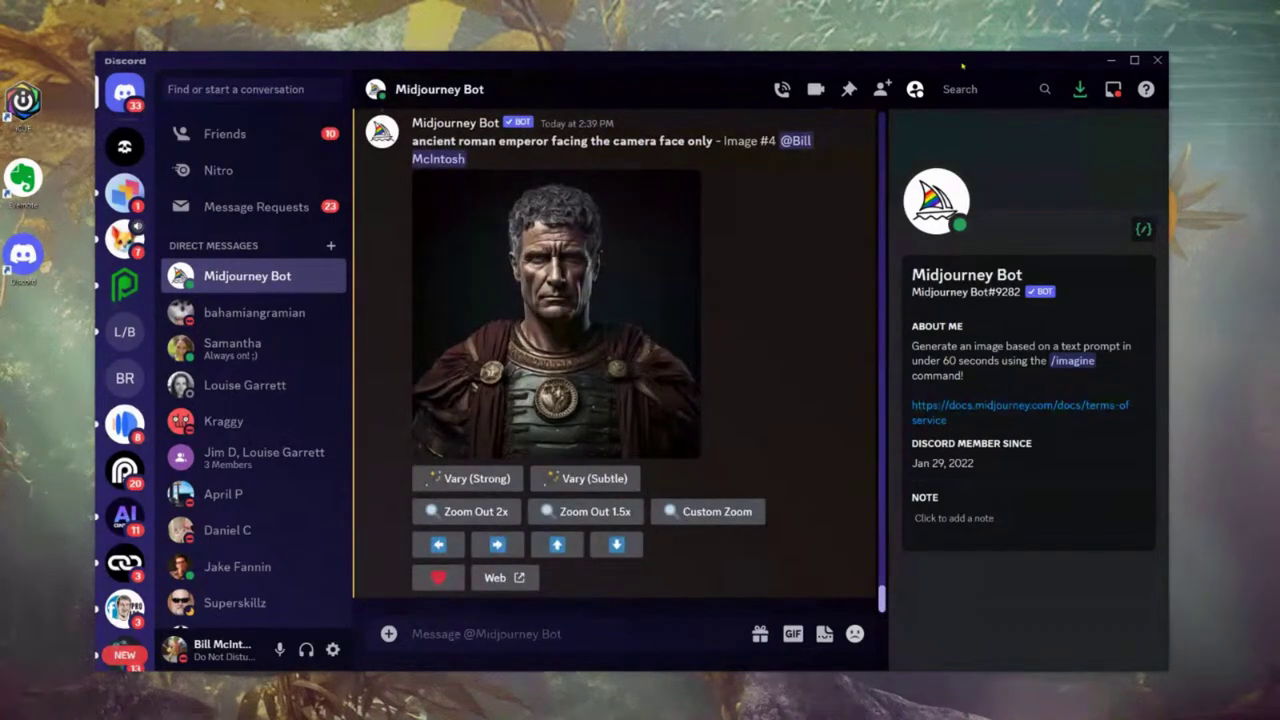
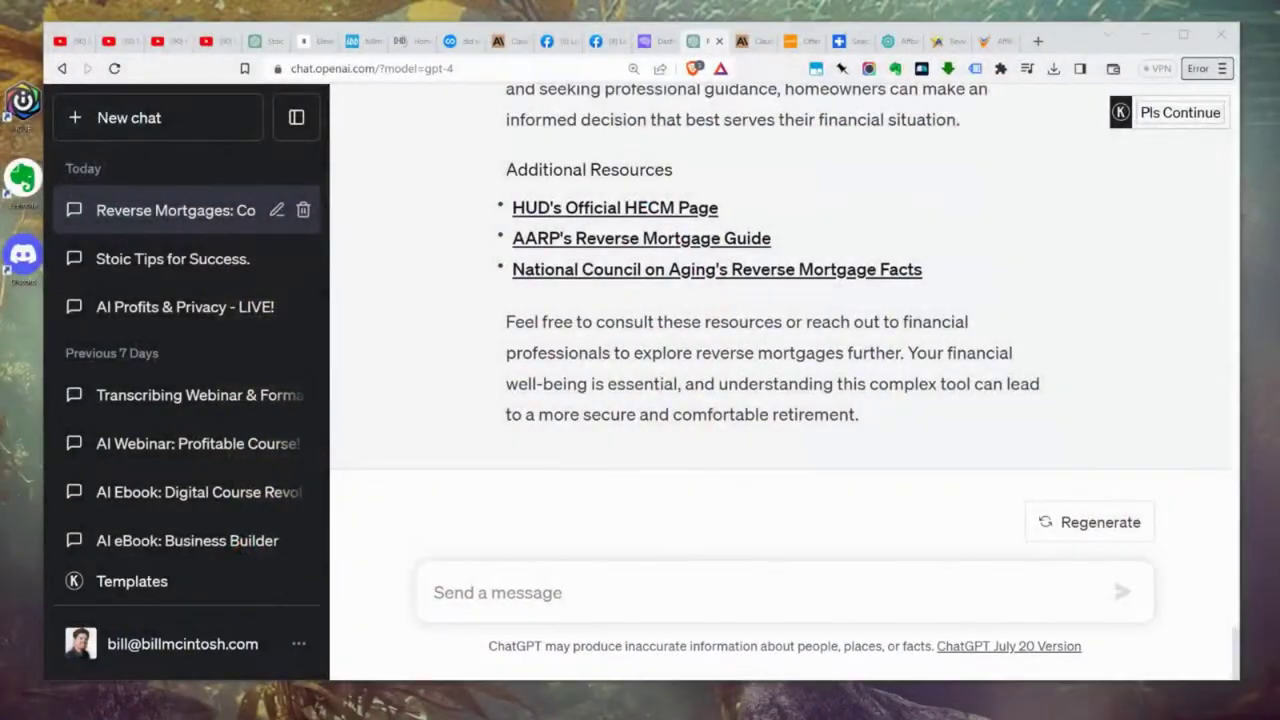
Step: In ChatGPT's reverse mortgage chat, copy the entire article from its title "Understanding Reverse Mortgages: A Comprehensive Guide for Homeowners" through its last paragraph
left_click_drag(878, 414, 768, 90)
key("ctrl+c")
scroll(743, 355, "up", 15)
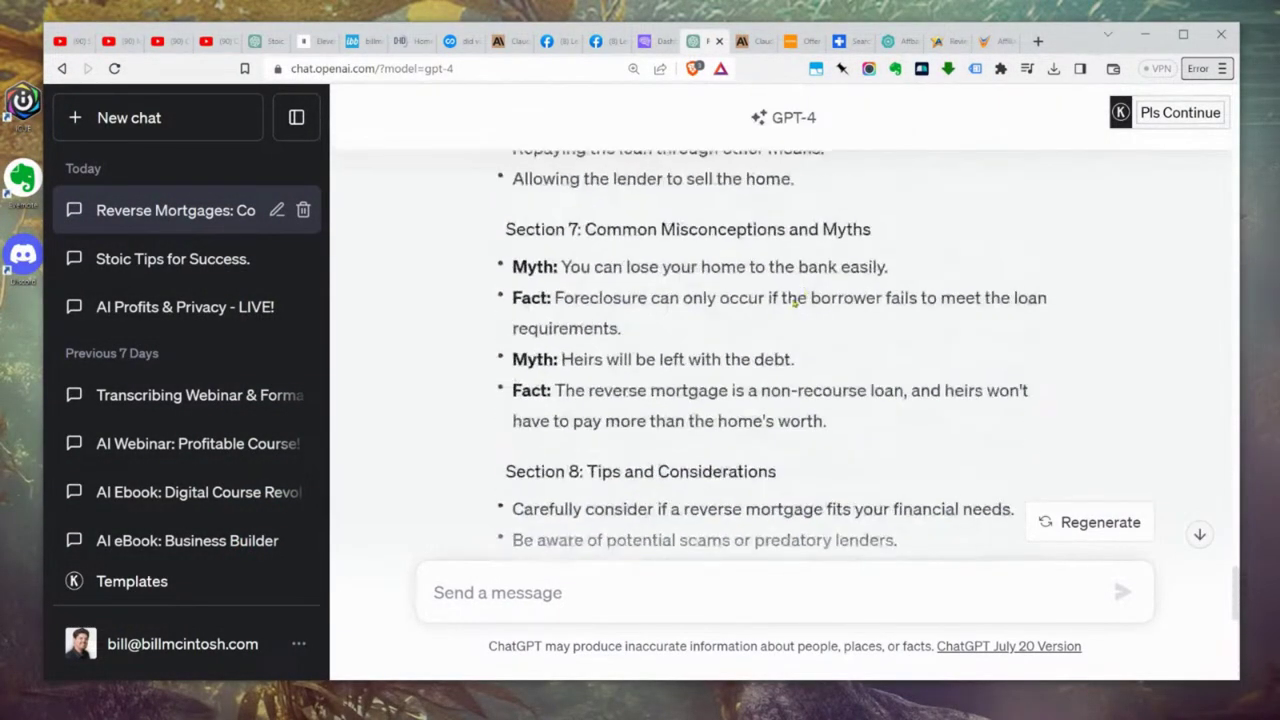
scroll(743, 355, "up", 10)
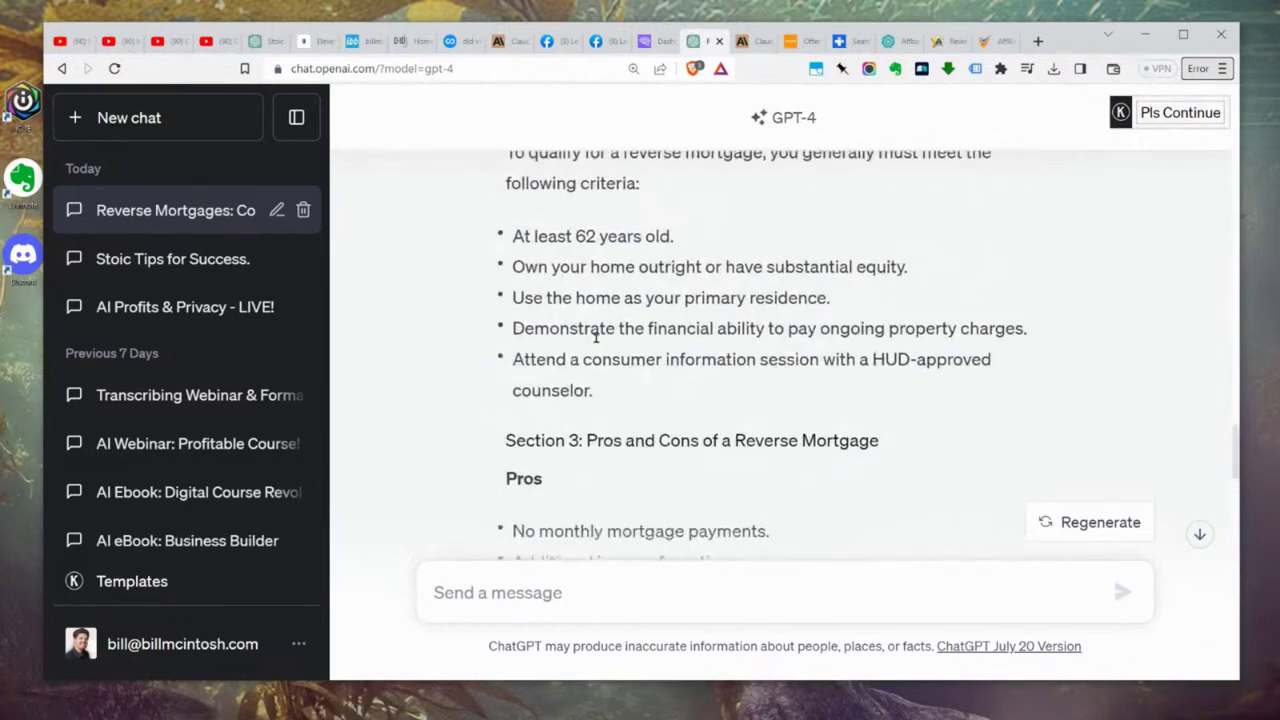
scroll(618, 366, "up", 4)
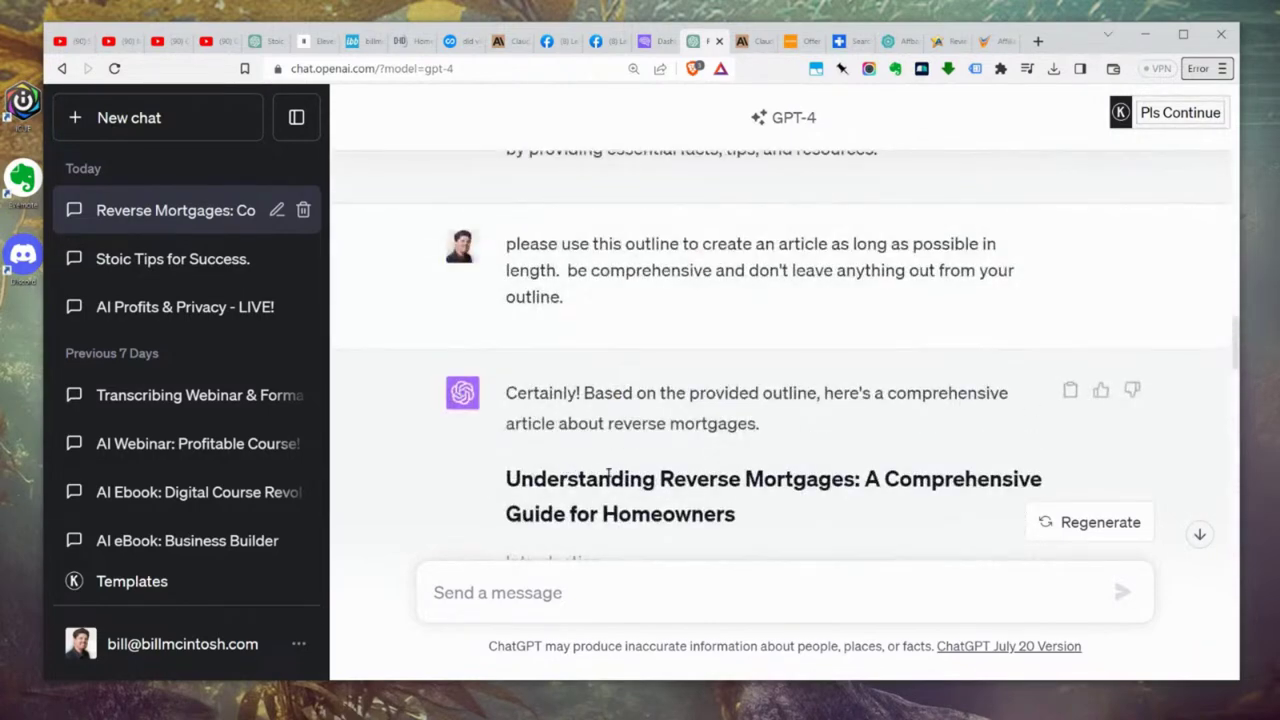
scroll(569, 478, "down", 1)
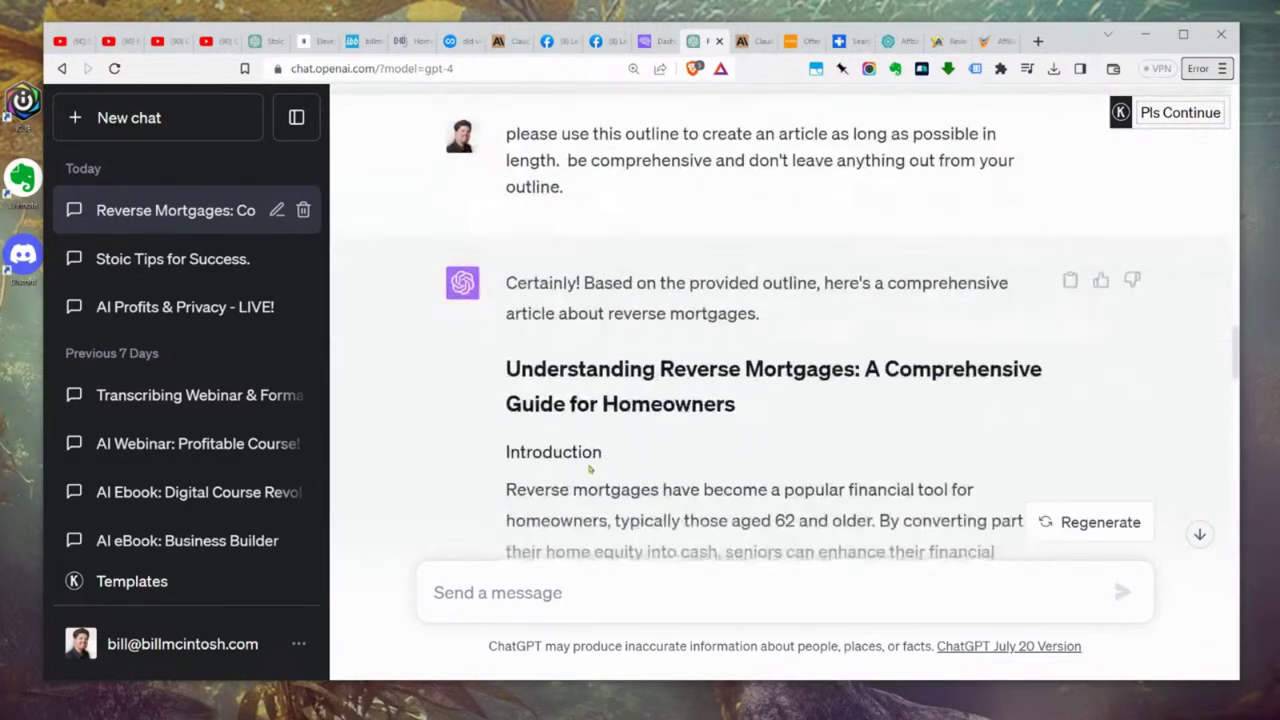
left_click(505, 368, "shift")
right_click(550, 370)
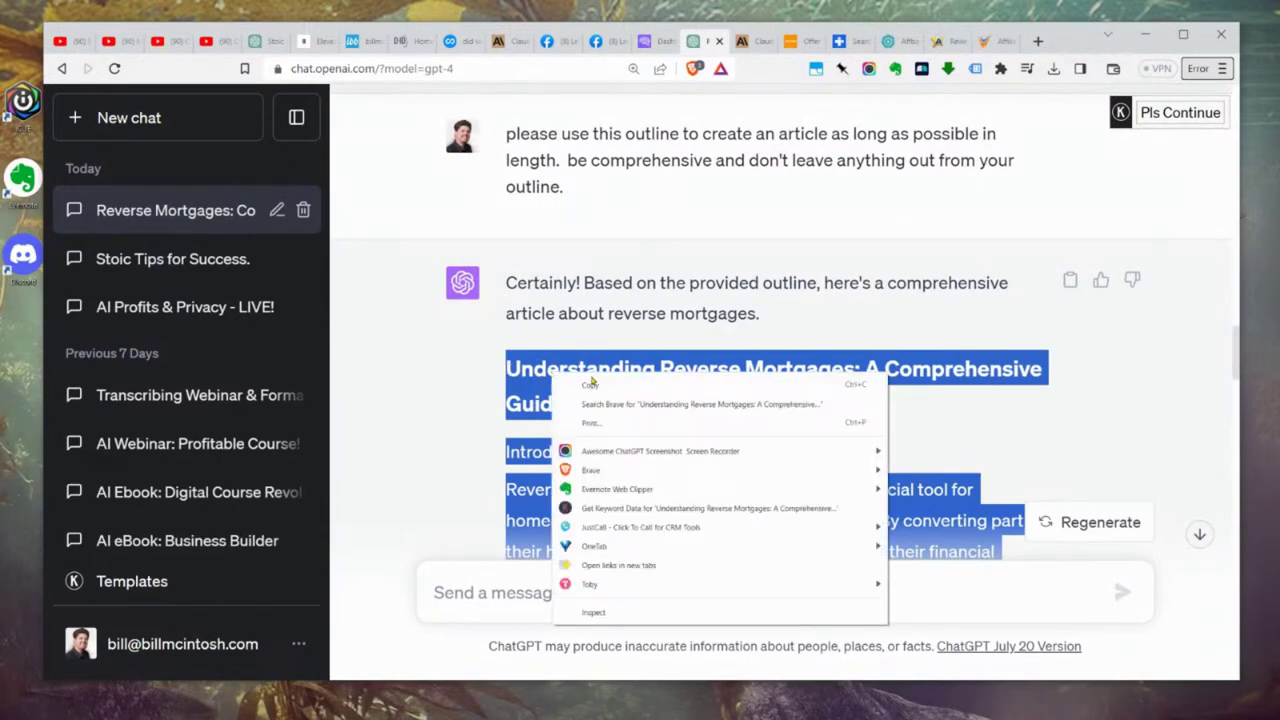
left_click(605, 390)
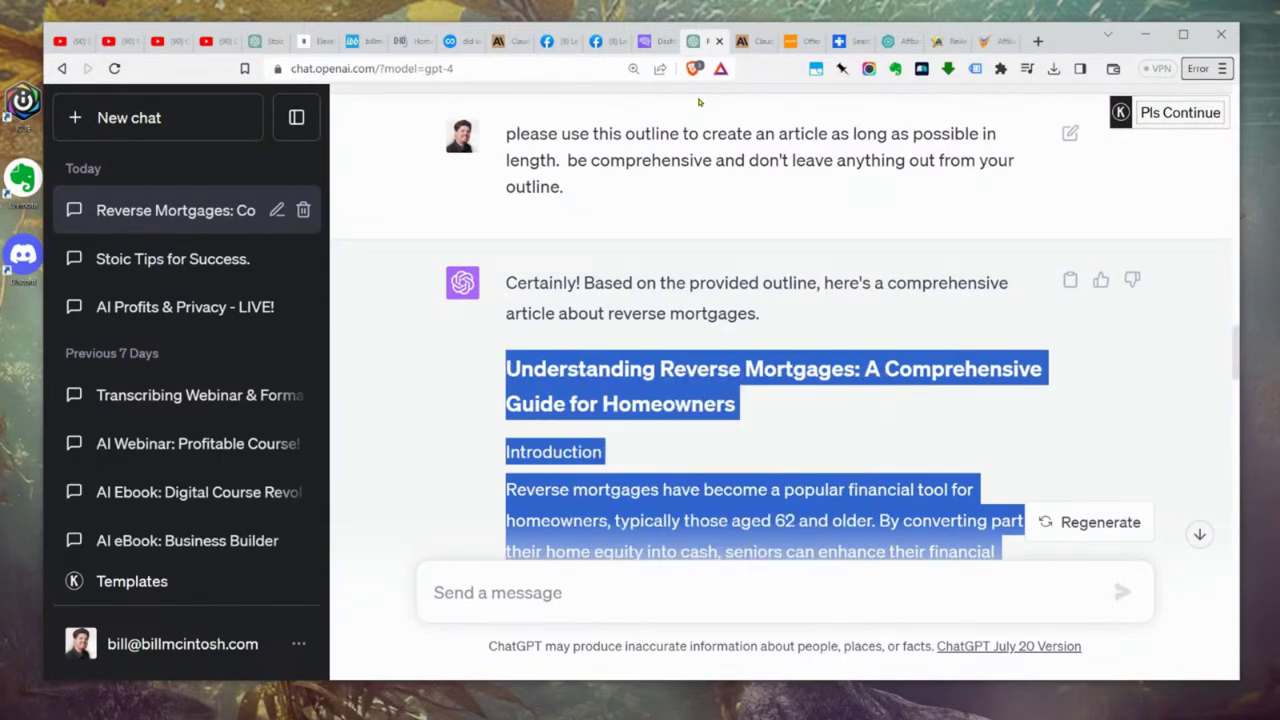
Step: Switch to Originality.ai, start a new content scan and paste the copied reverse mortgage article as the content
left_click(647, 43)
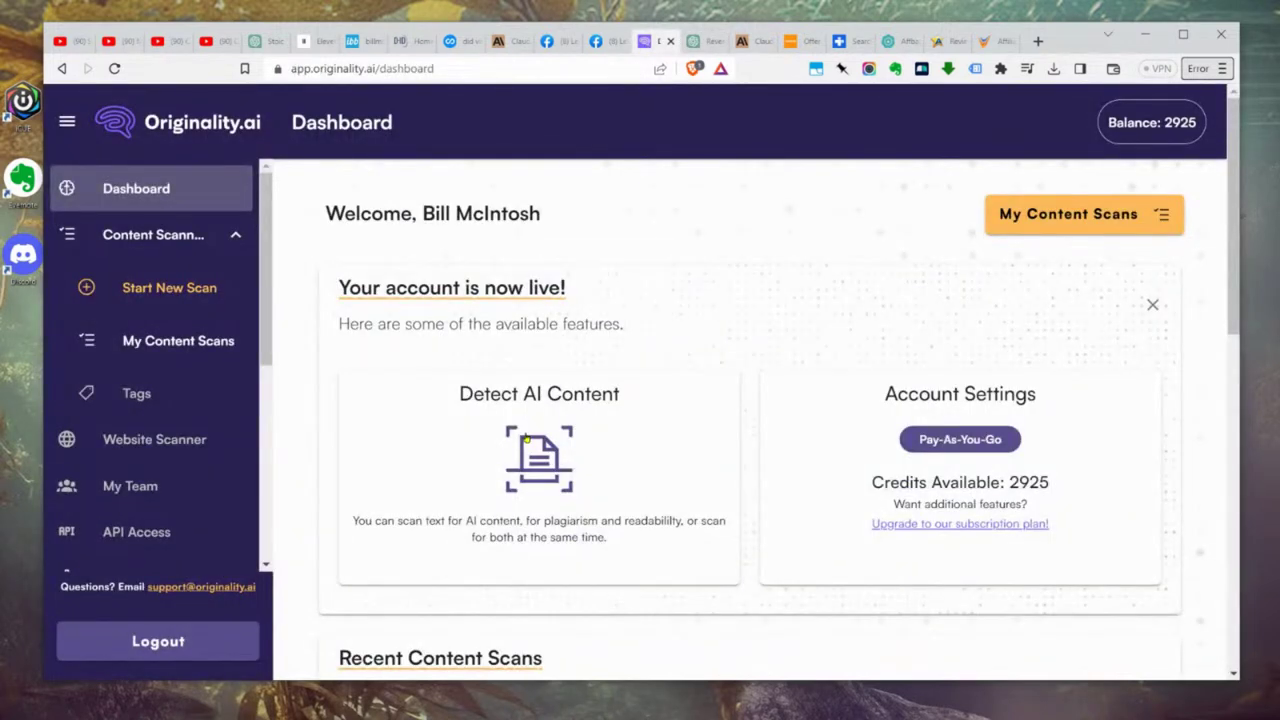
left_click(527, 437)
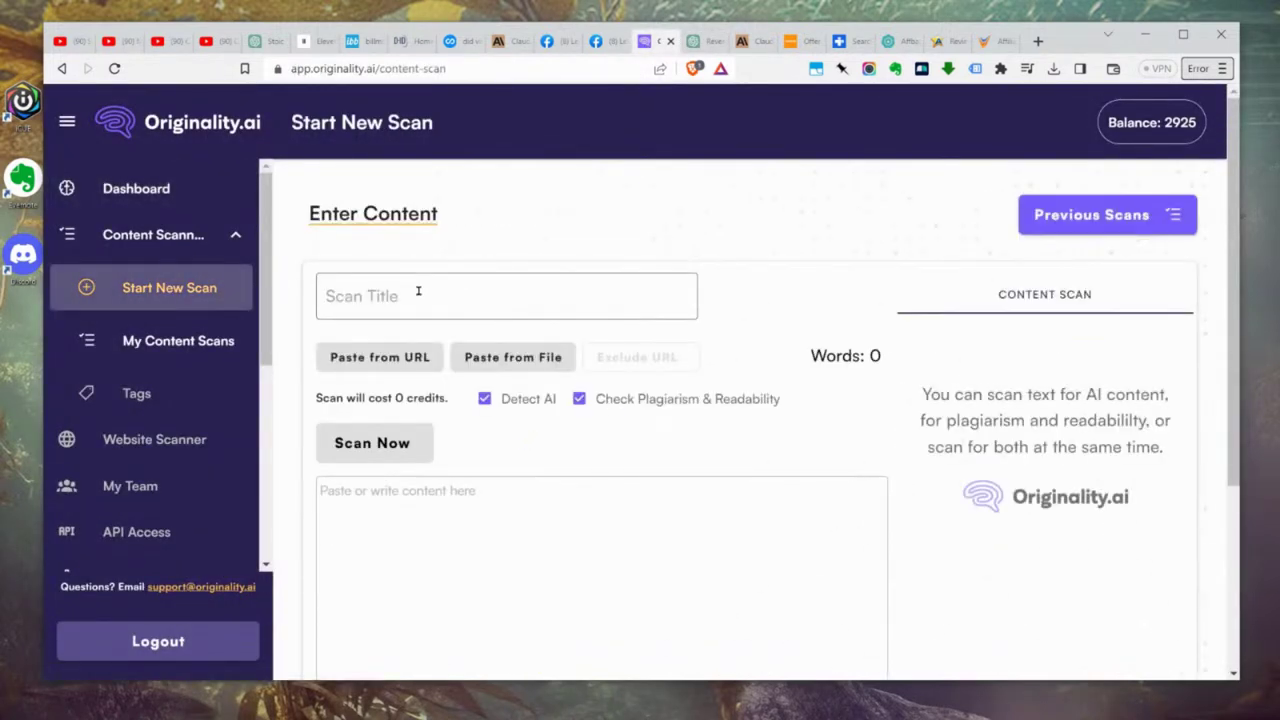
scroll(545, 475, "down", 2)
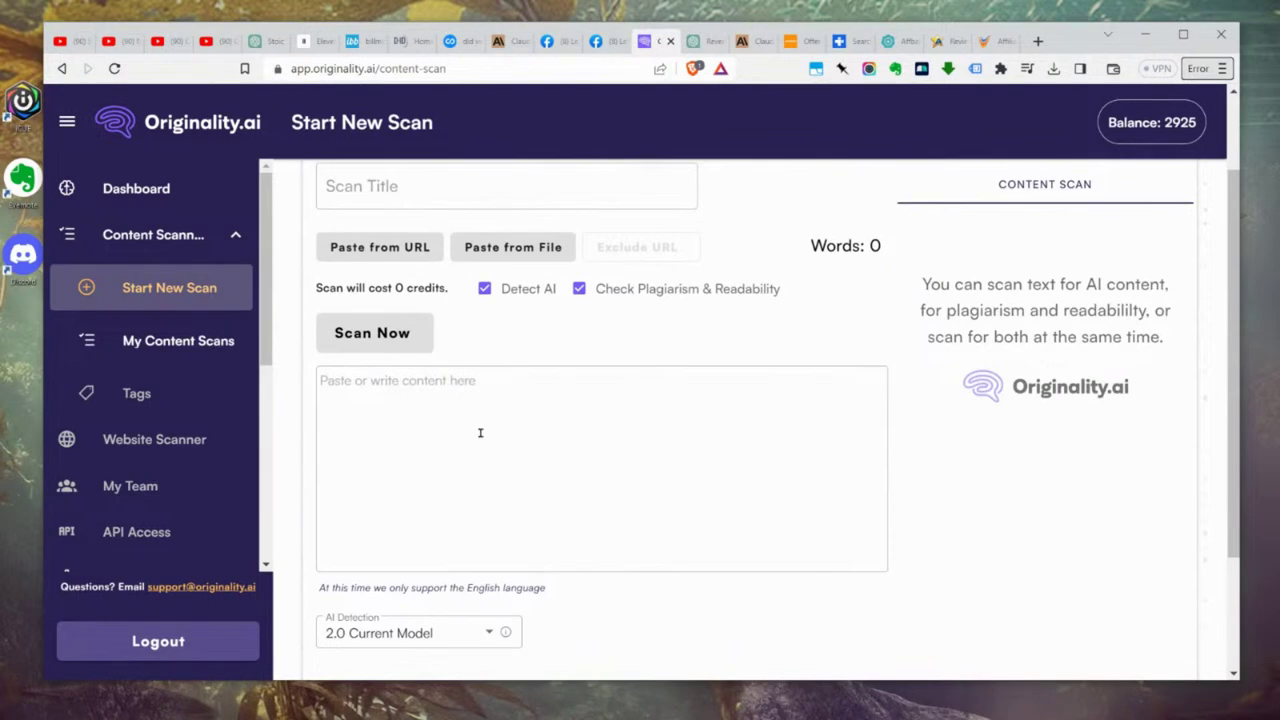
left_click(480, 432)
key("ctrl+v")
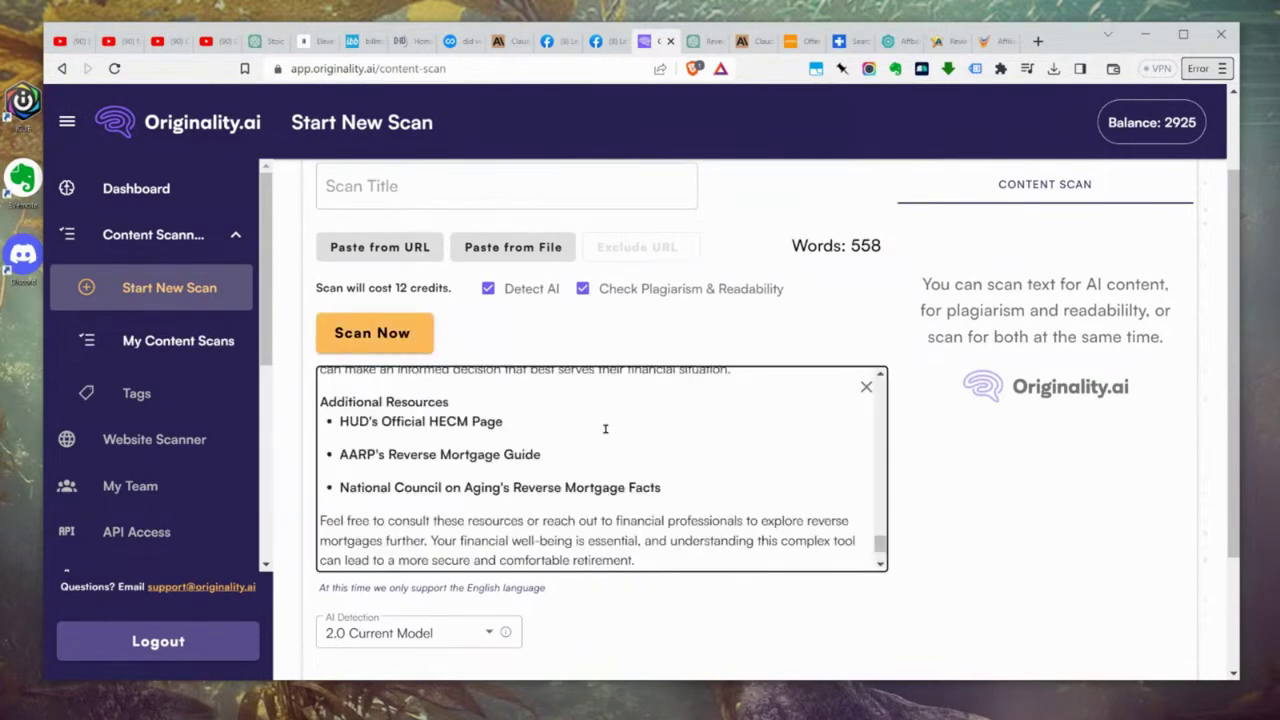
scroll(605, 428, "up", 15)
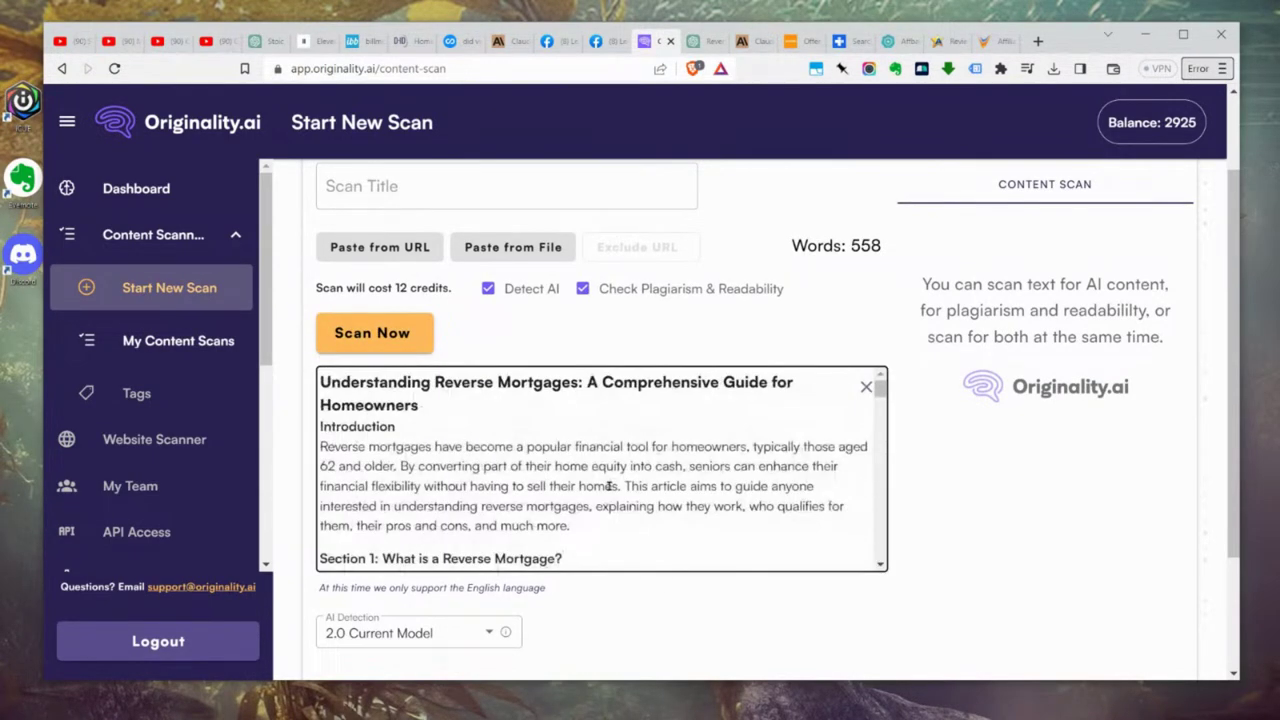
Step: Title the scan "Reverse Mortgage Test 1" and run it with AI detection and the plagiarism and readability check
left_click(440, 200)
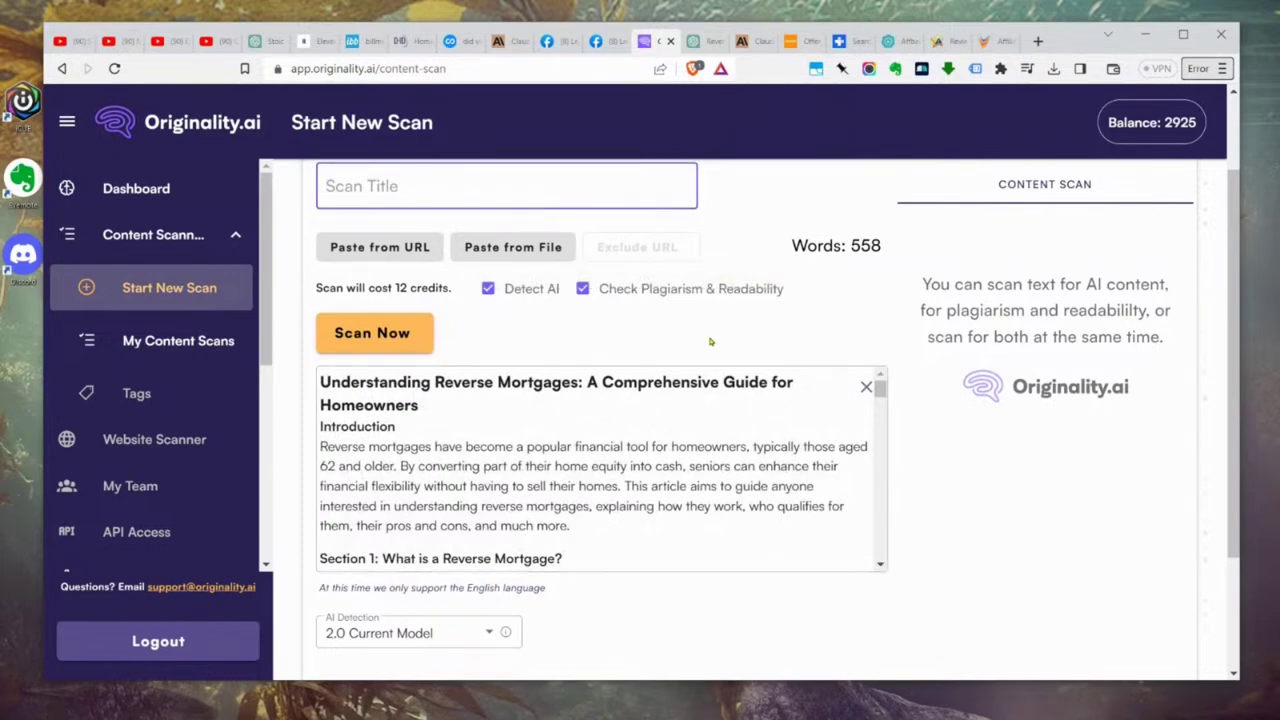
type("Reverse M")
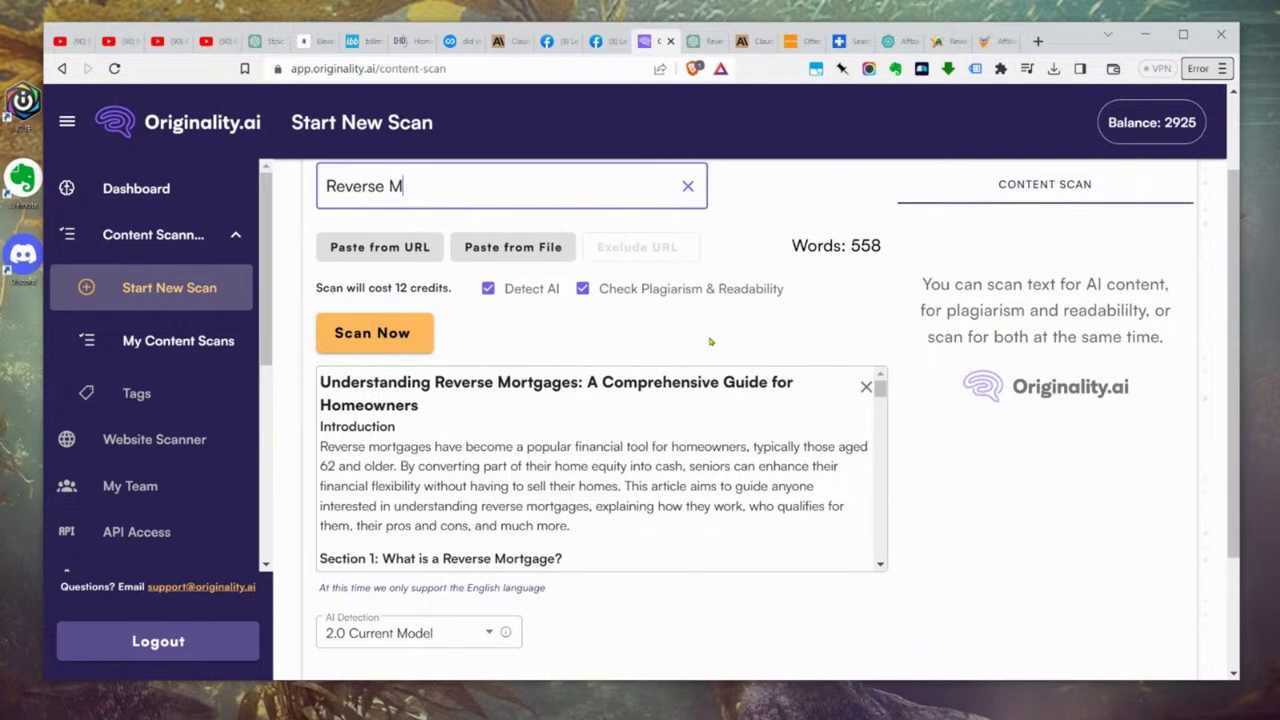
type("ortgage Test 1")
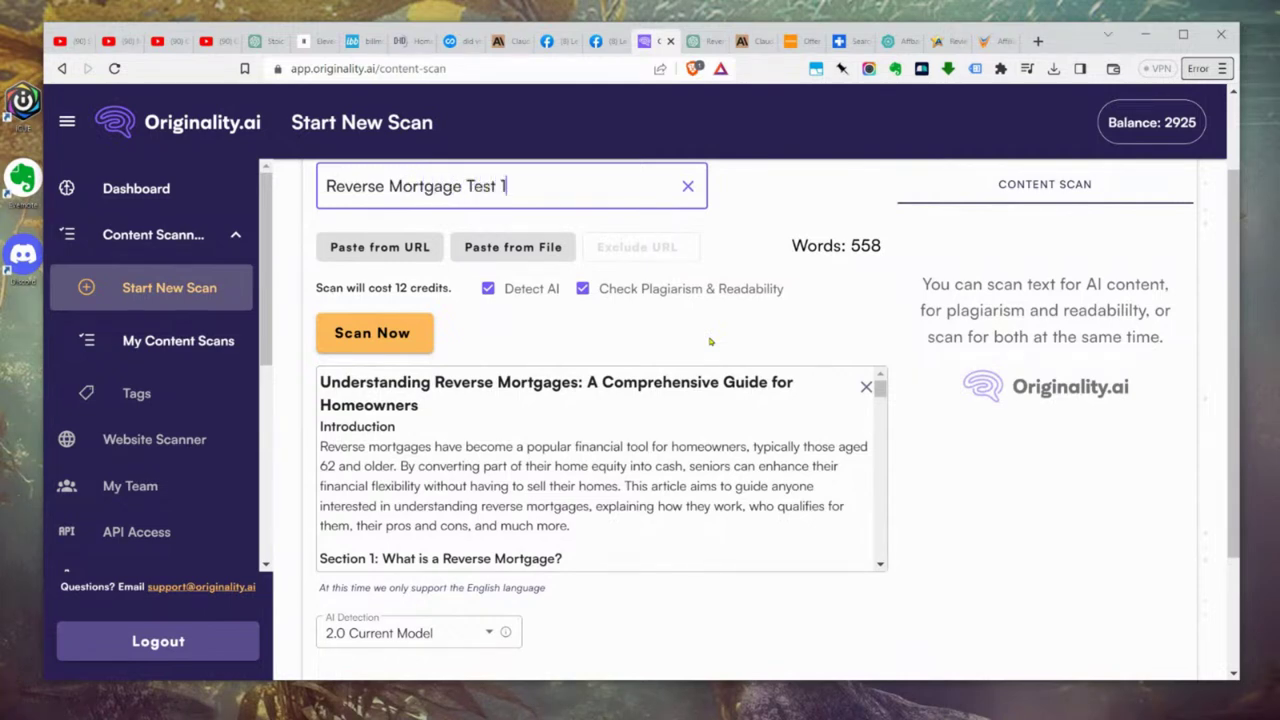
left_click(842, 336)
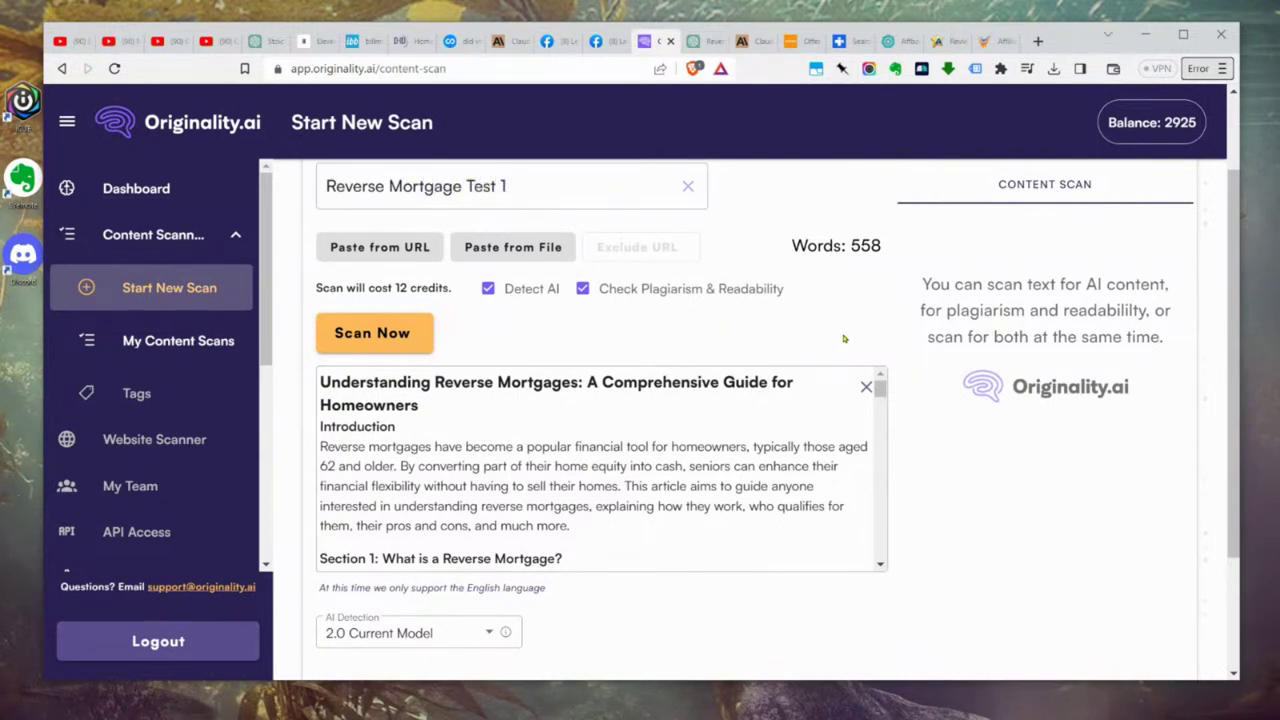
left_click(357, 331)
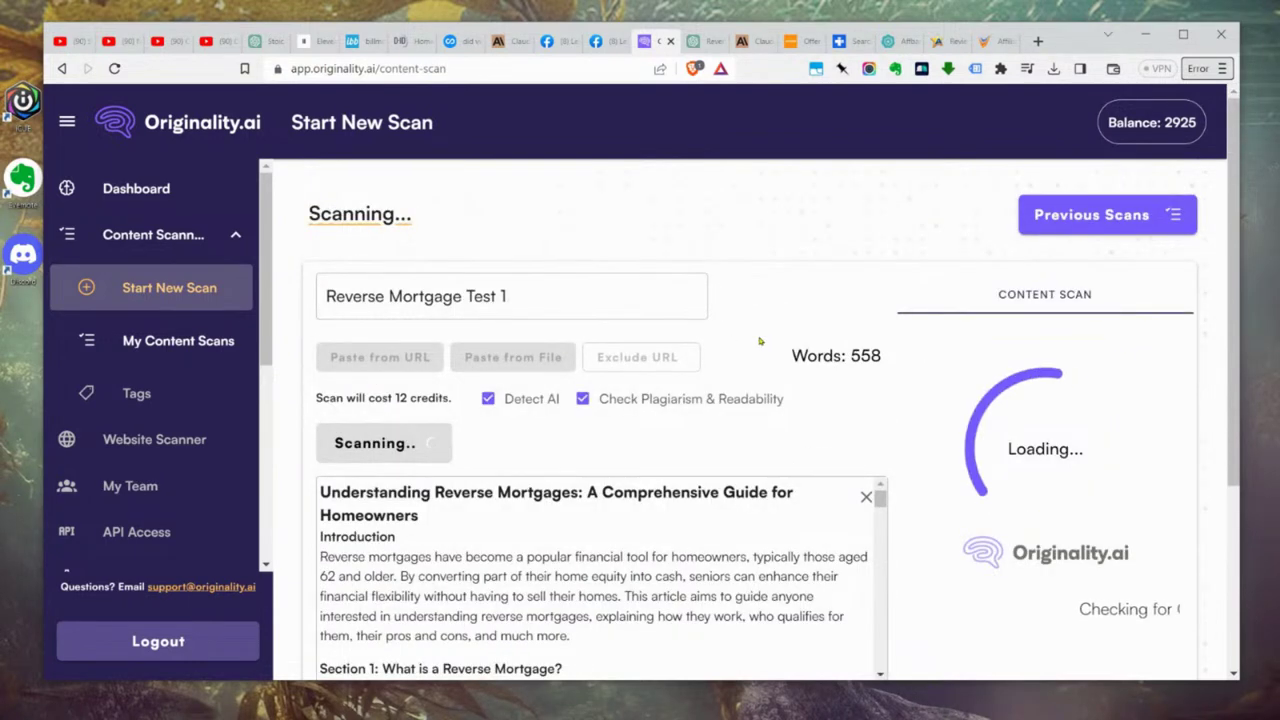
Step: Highlight the article's word count while the scan is running
left_click_drag(882, 356, 796, 367)
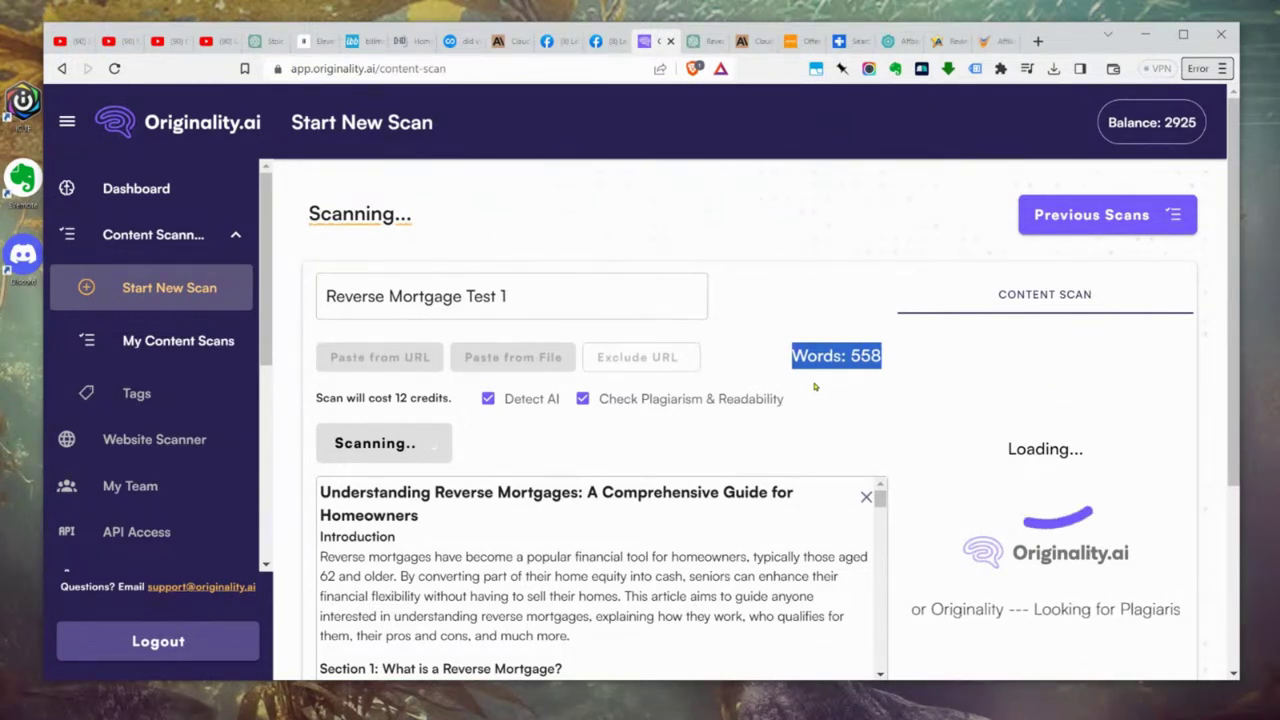
left_click(866, 357)
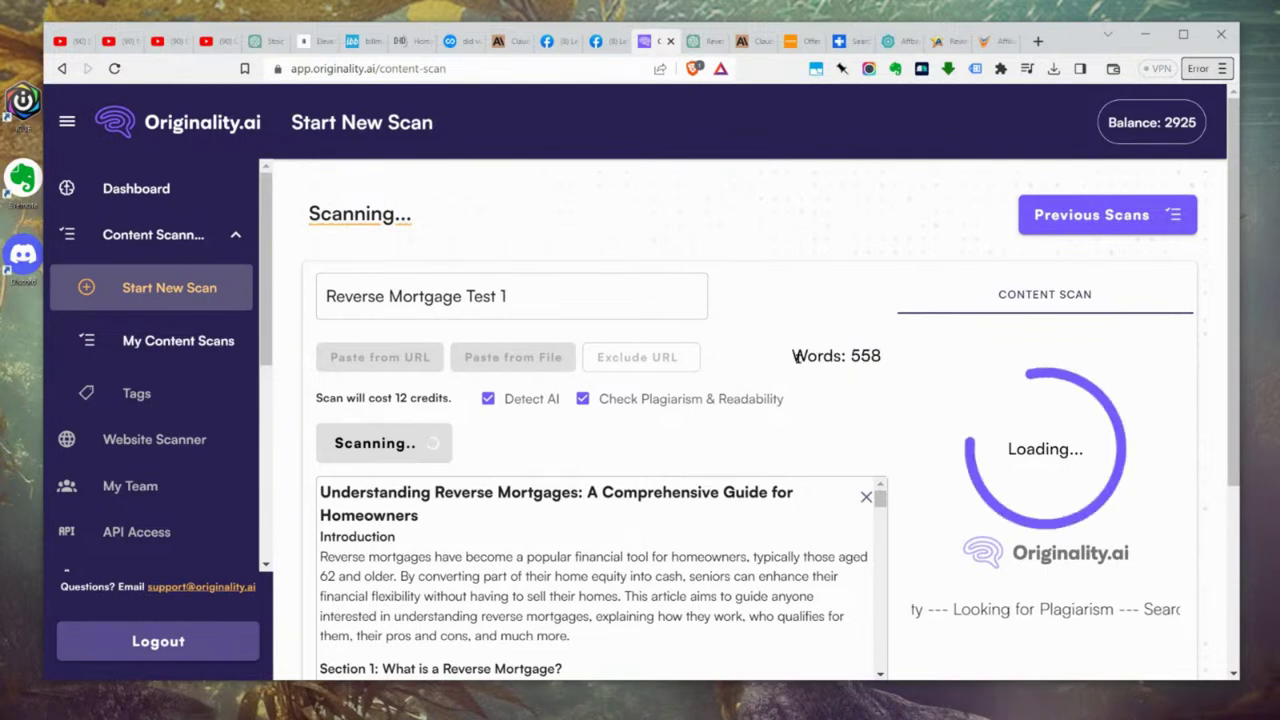
left_click_drag(792, 356, 881, 356)
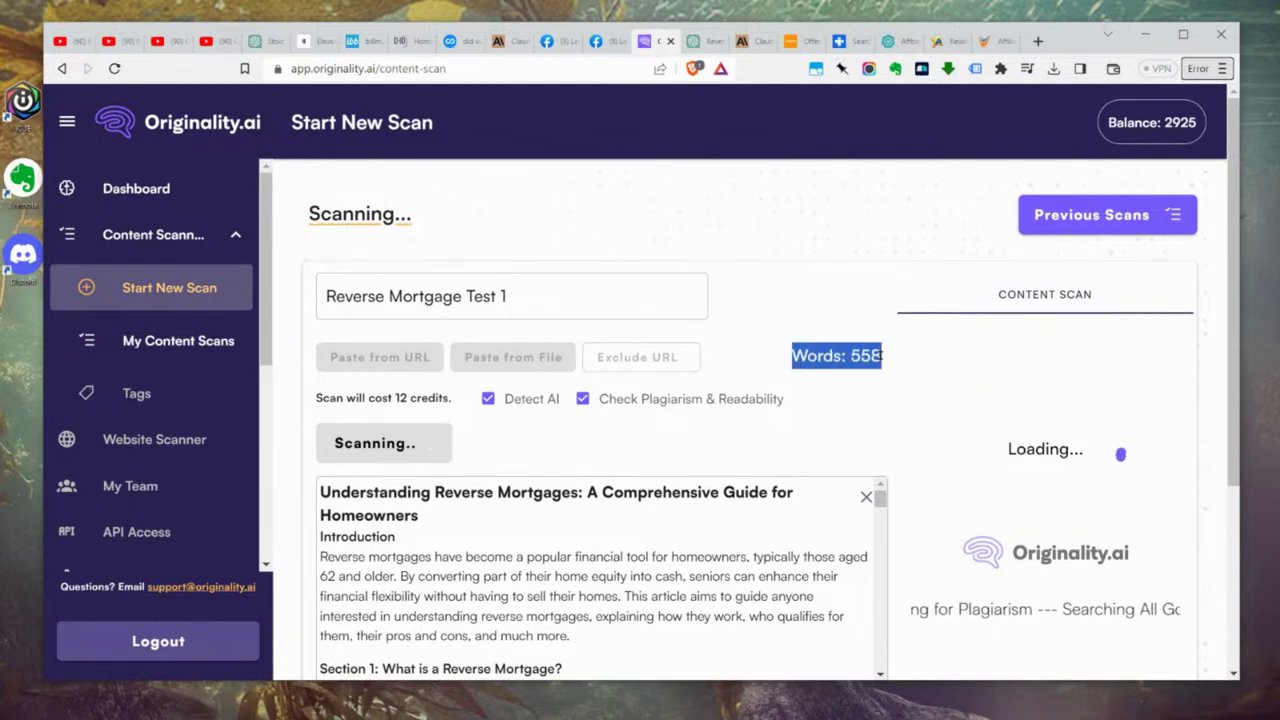
left_click(794, 357)
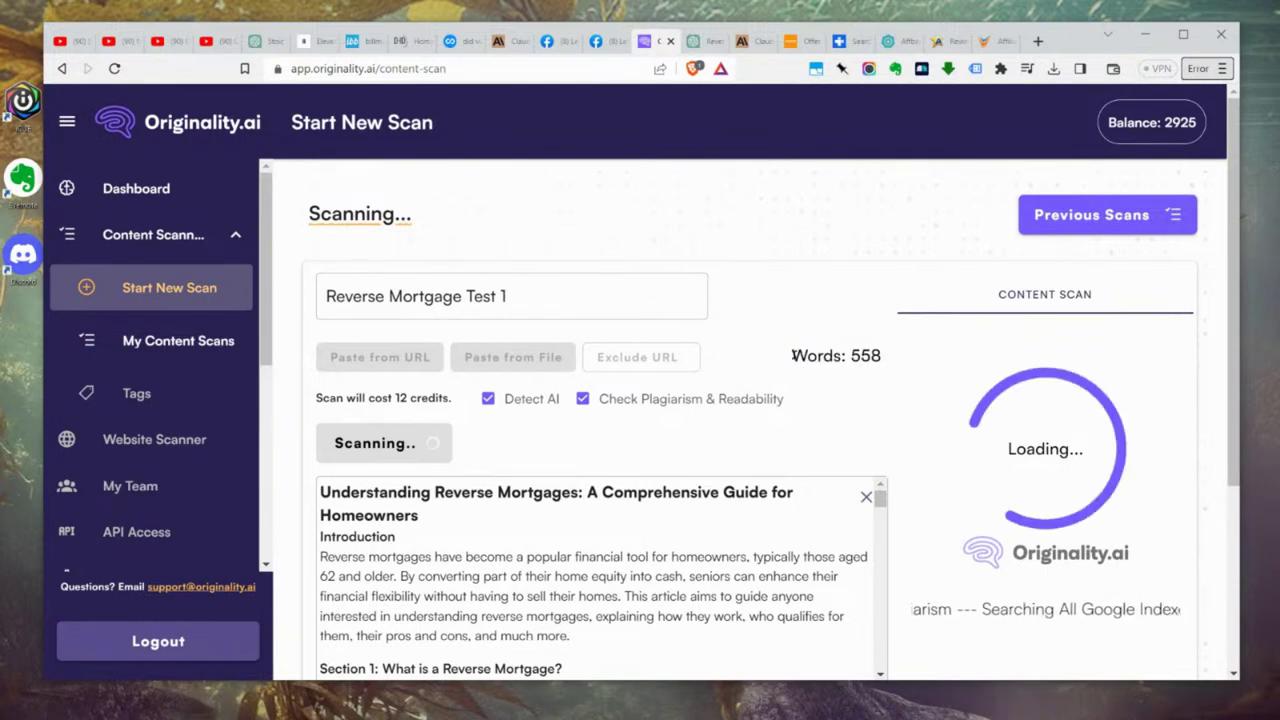
left_click_drag(793, 356, 882, 357)
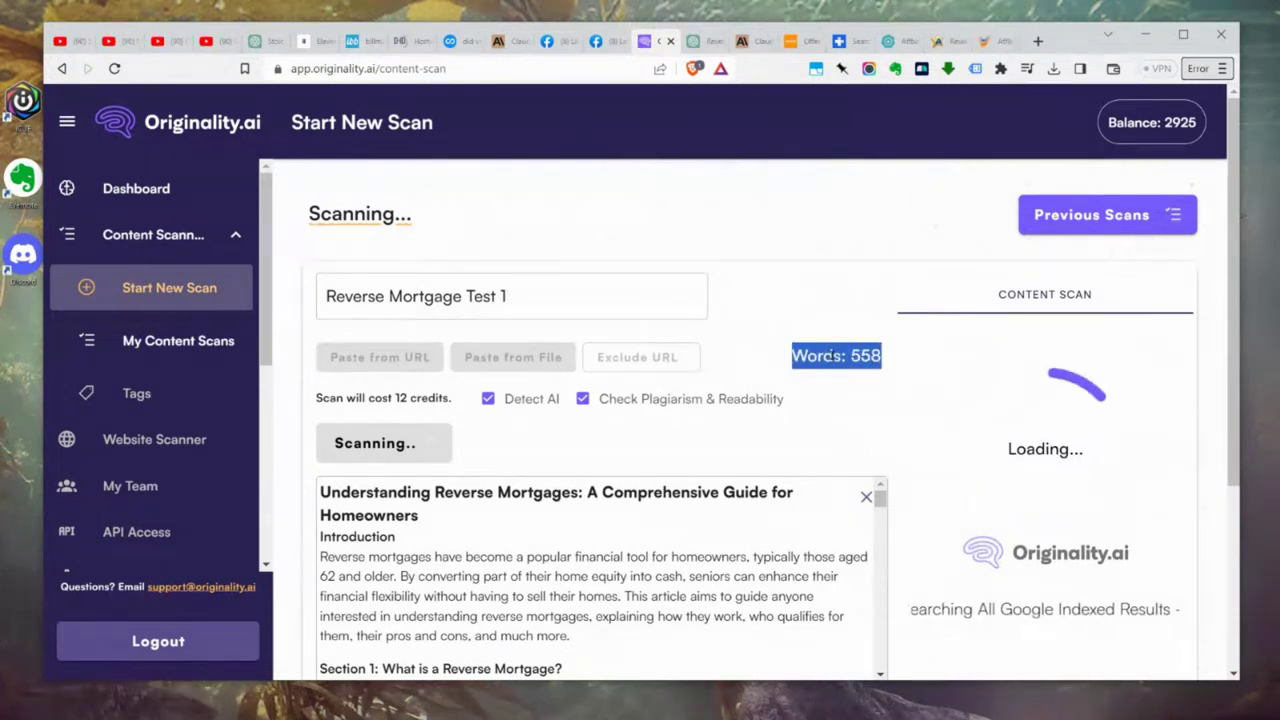
left_click(801, 352)
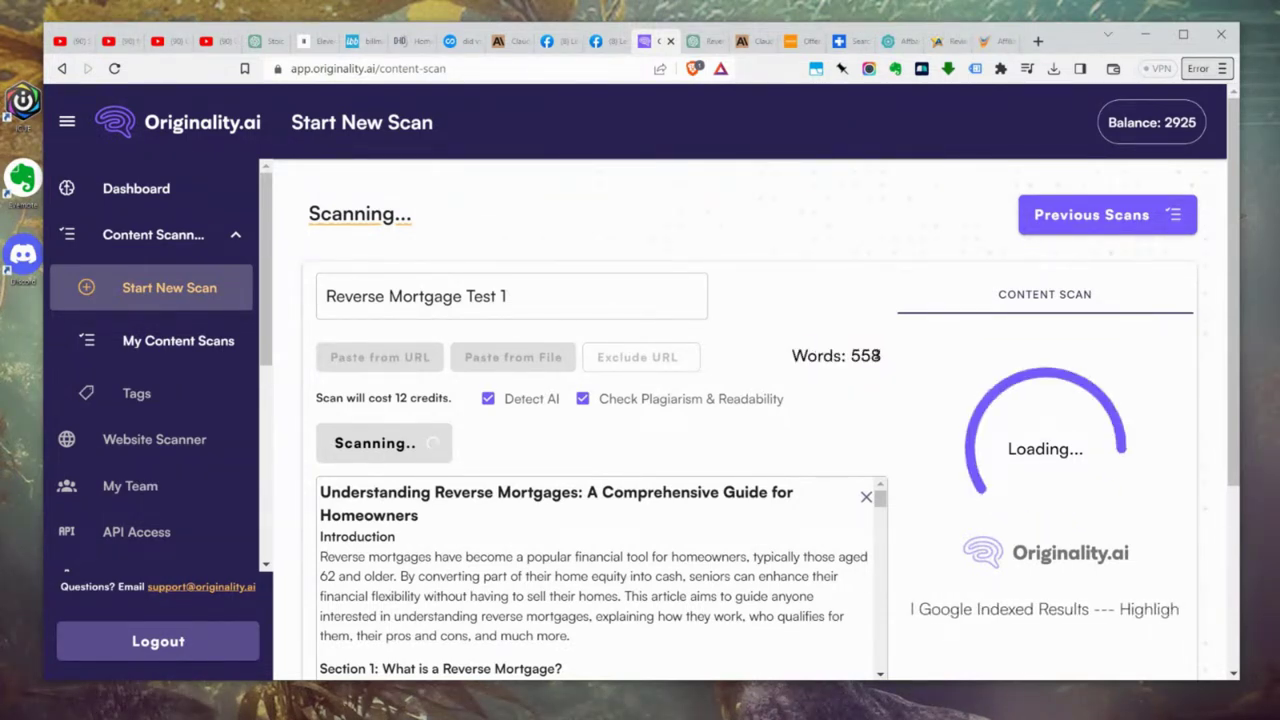
left_click_drag(878, 356, 791, 356)
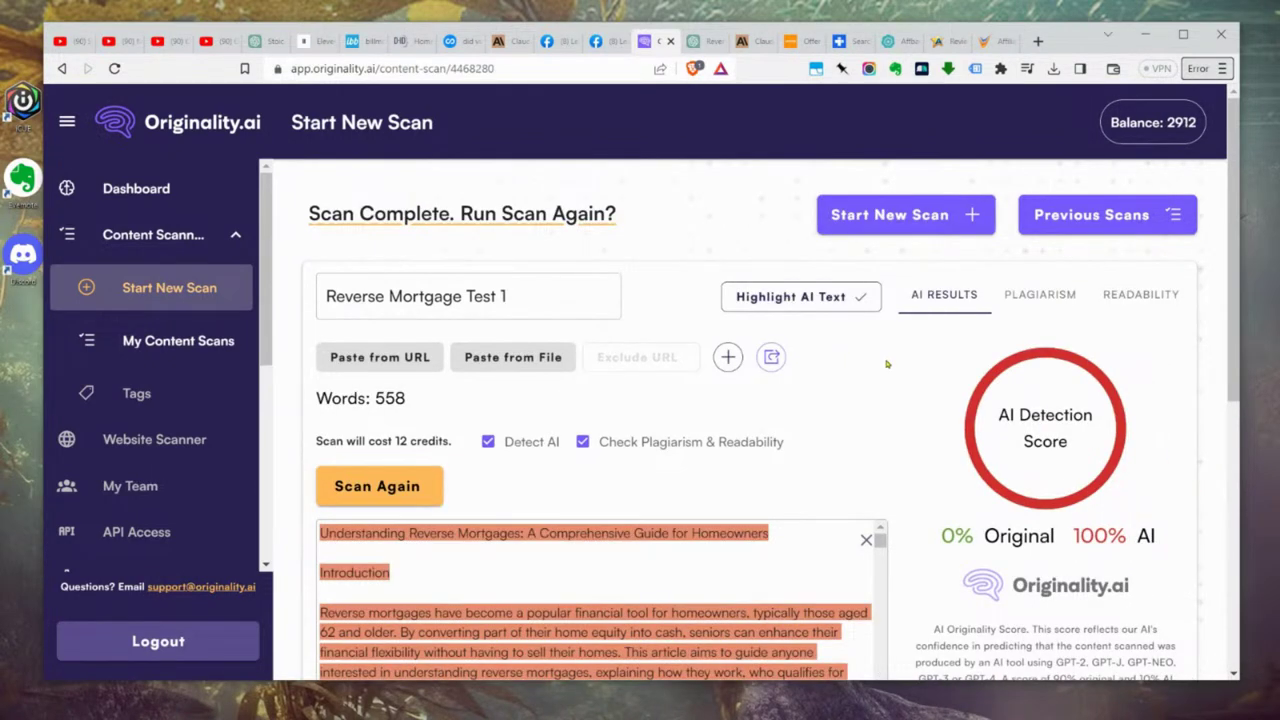
Step: Examine the completed scan's AI detection score, its explanation and the highlighted article text
scroll(960, 390, "down", 3)
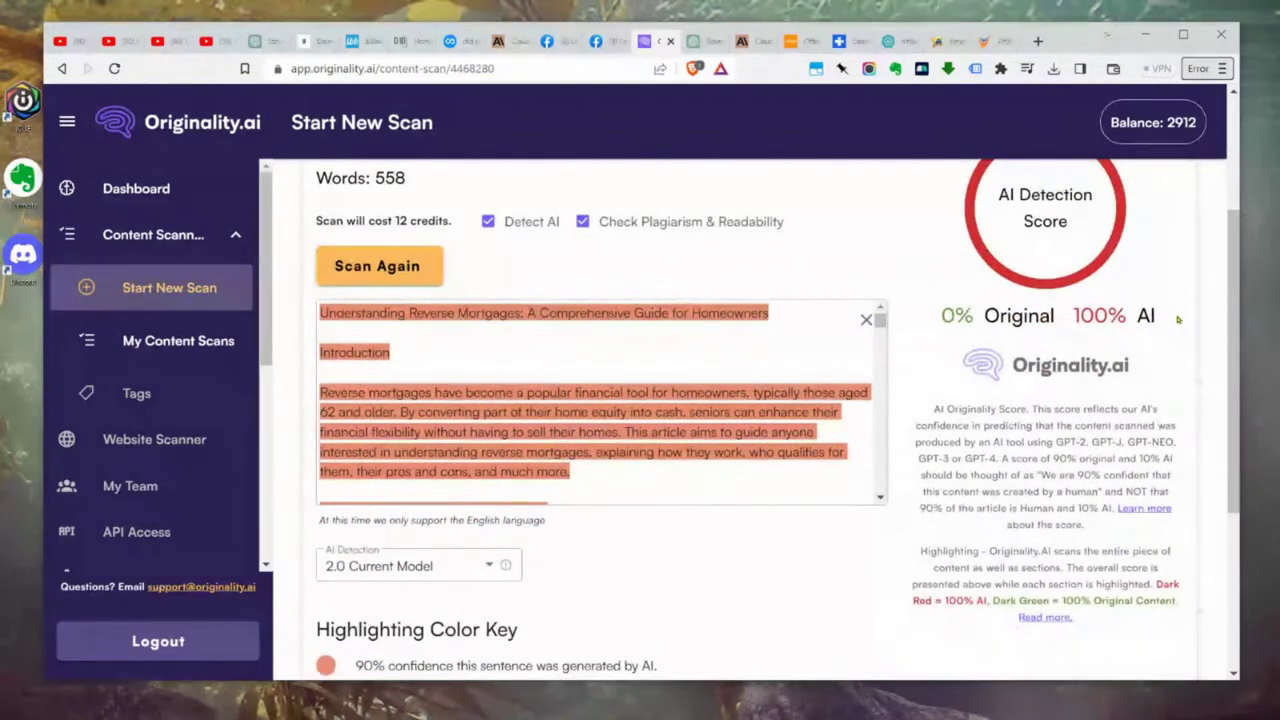
left_click_drag(1072, 312, 1163, 315)
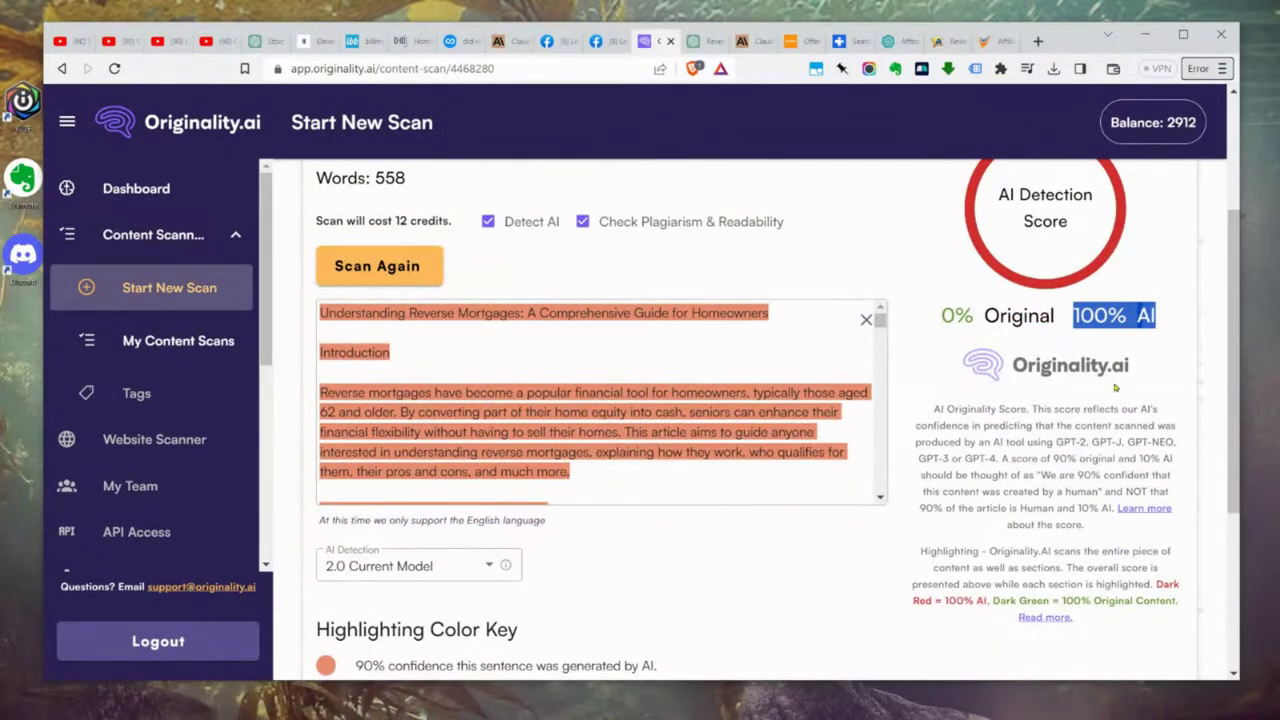
scroll(1116, 388, "up", 2)
left_click(1077, 428)
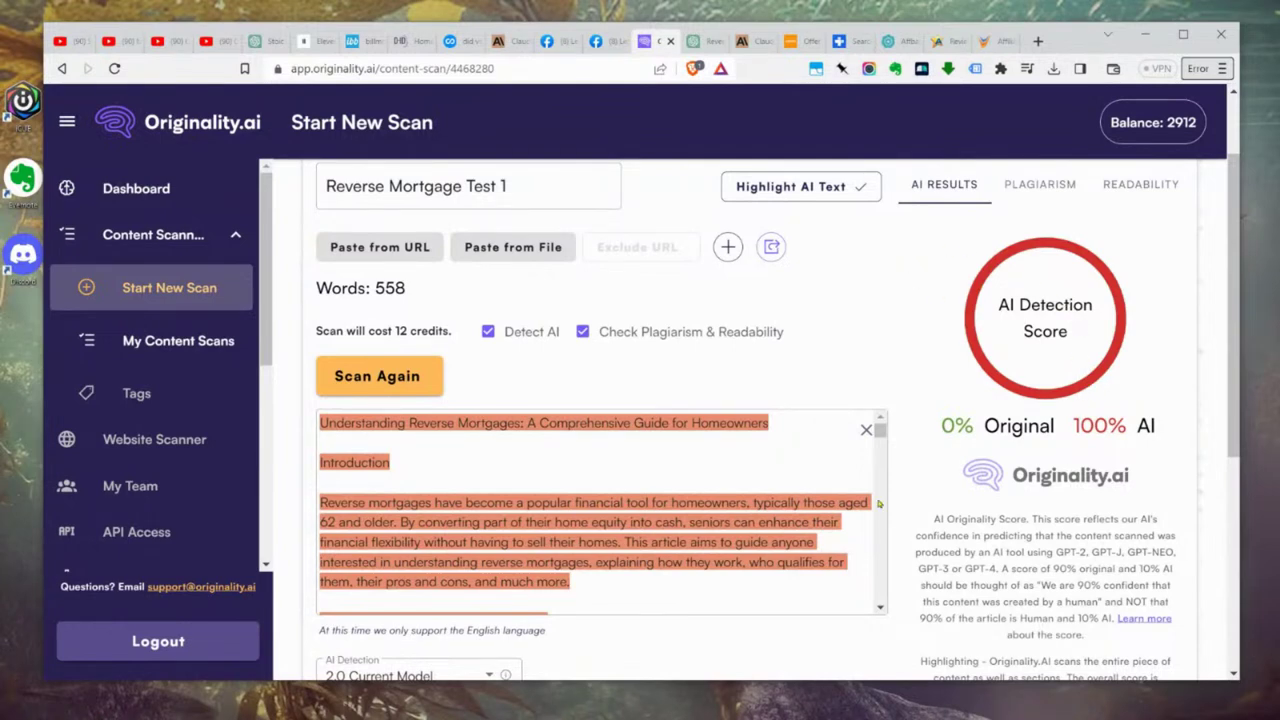
scroll(748, 527, "down", 1)
scroll(752, 528, "down", 6)
scroll(757, 529, "up", 7)
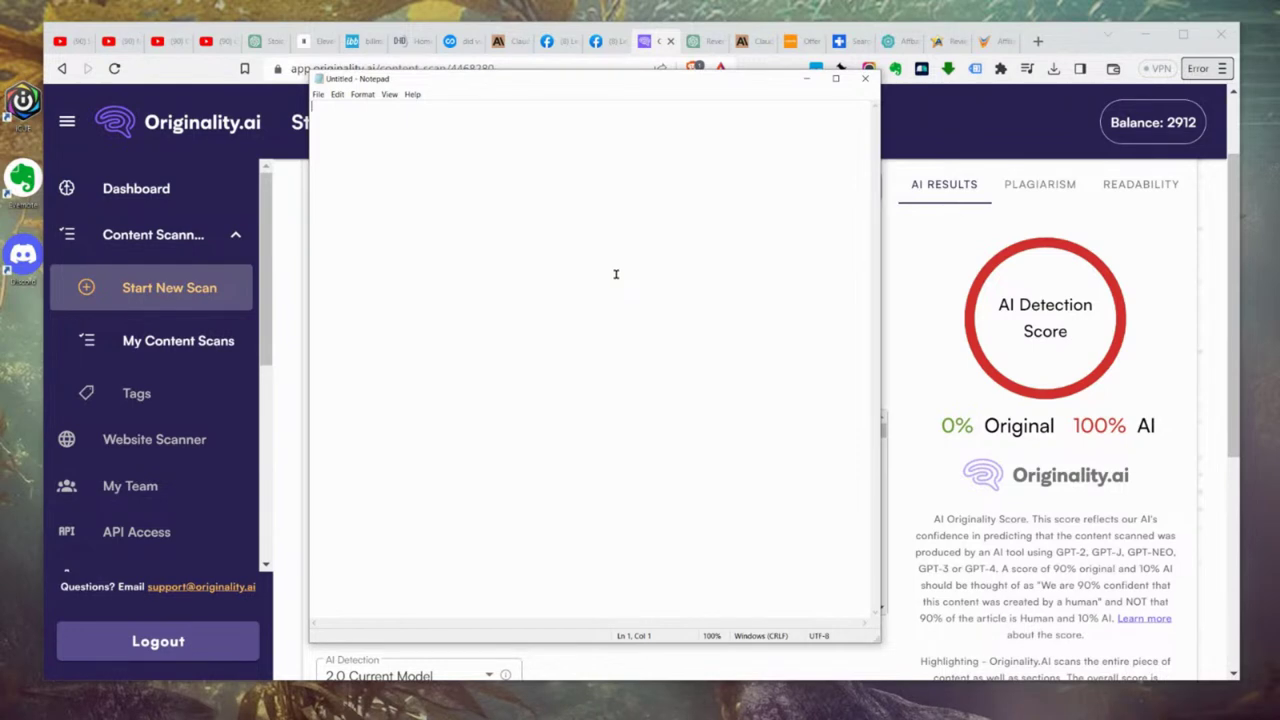
Step: Paste the reverse mortgage article into a blank Notepad document, view it from its beginning and minimise the window
key("ctrl+v")
scroll(616, 274, "up", 8)
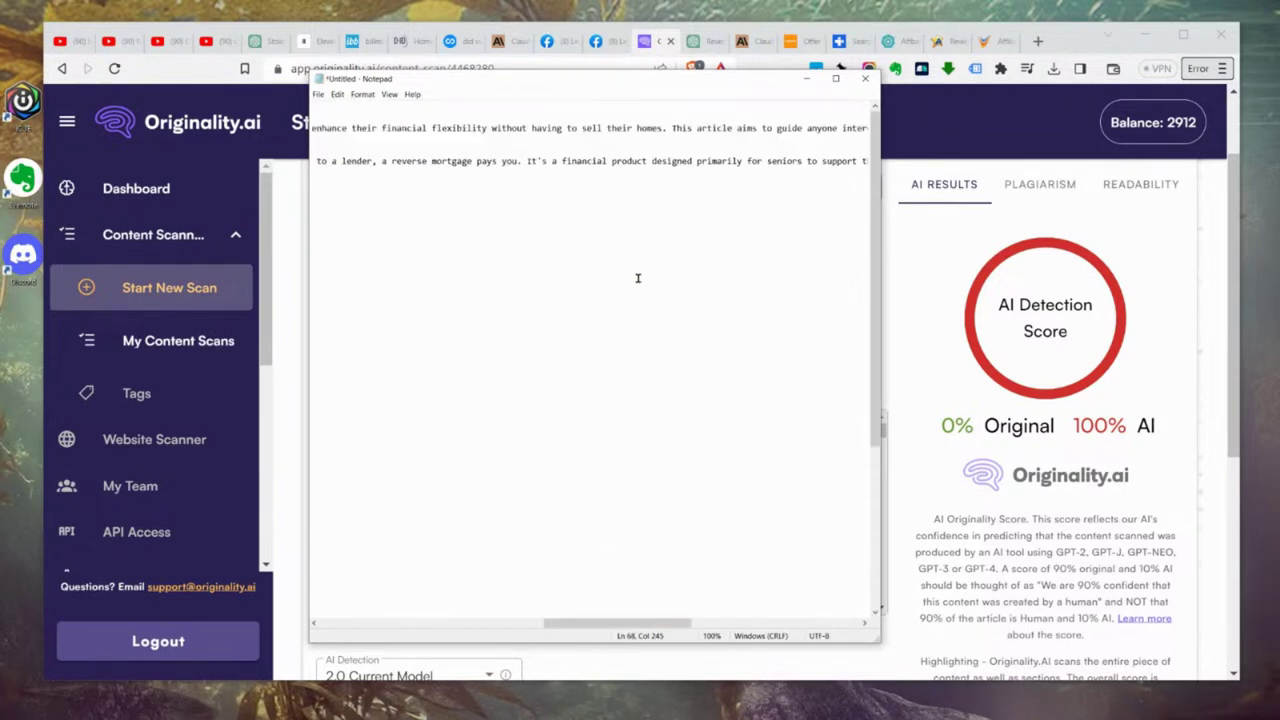
left_click_drag(560, 622, 329, 652)
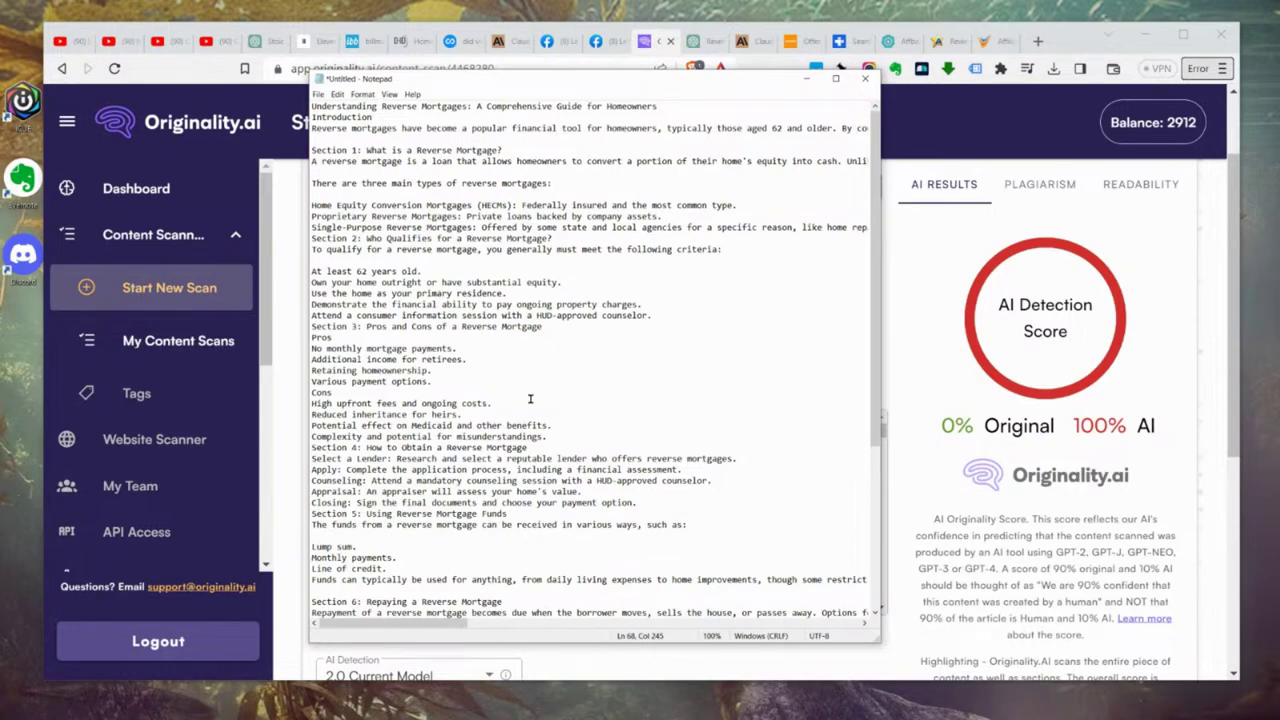
left_click(806, 78)
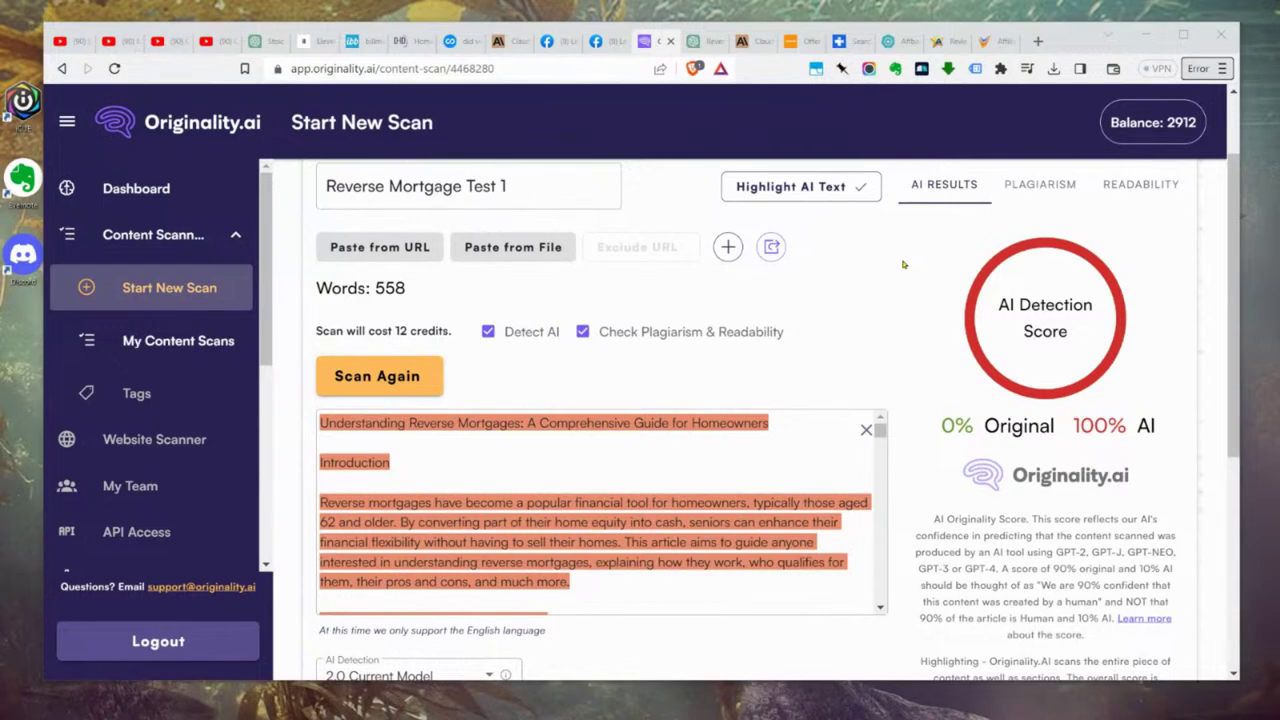
Step: Look over the Highlighting Color Key below the scanned article and return to the start of the results
scroll(931, 261, "down", 5)
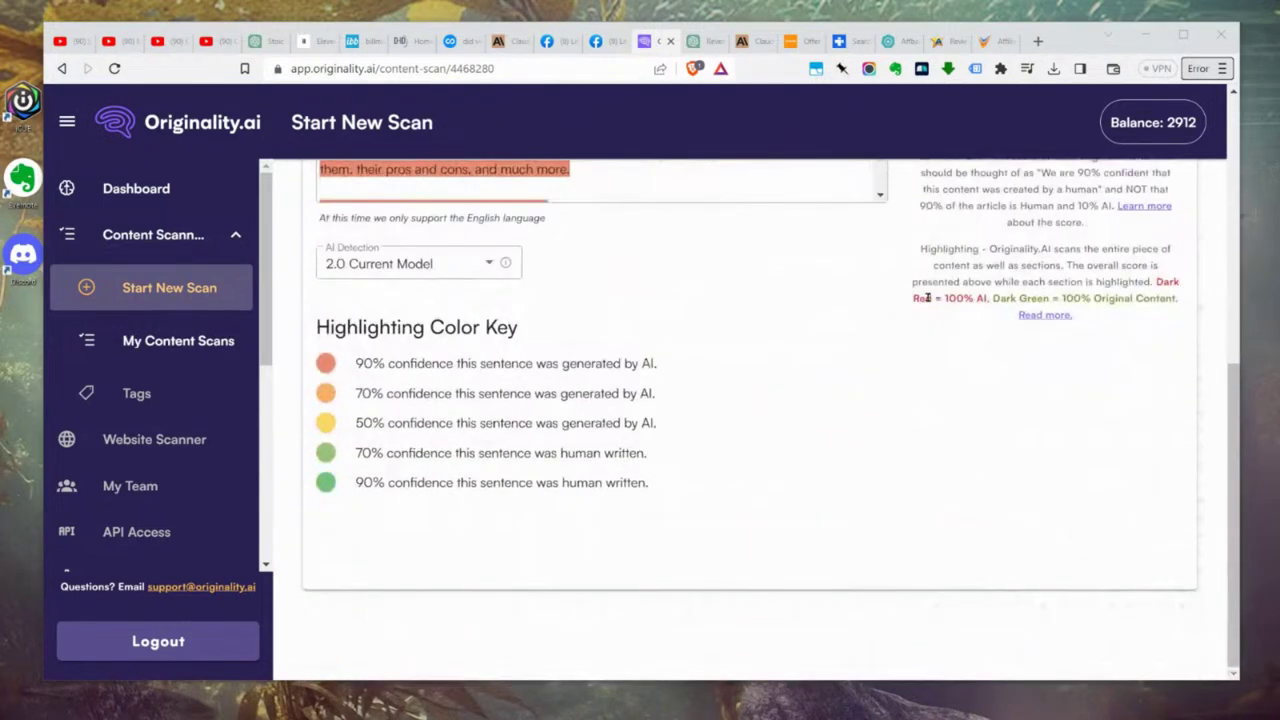
scroll(926, 298, "up", 3)
scroll(926, 298, "up", 3)
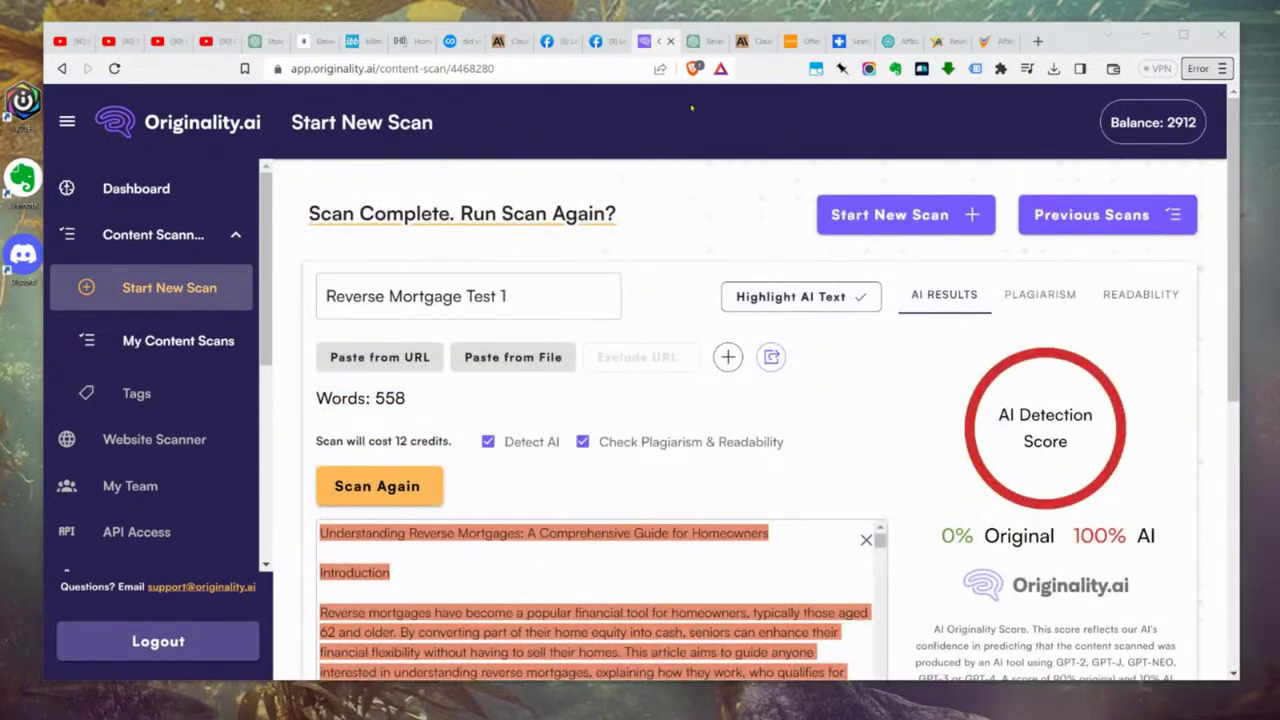
Step: Switch to Claude and paste the copied content-rewriting prompt into the empty chat's message
left_click(750, 42)
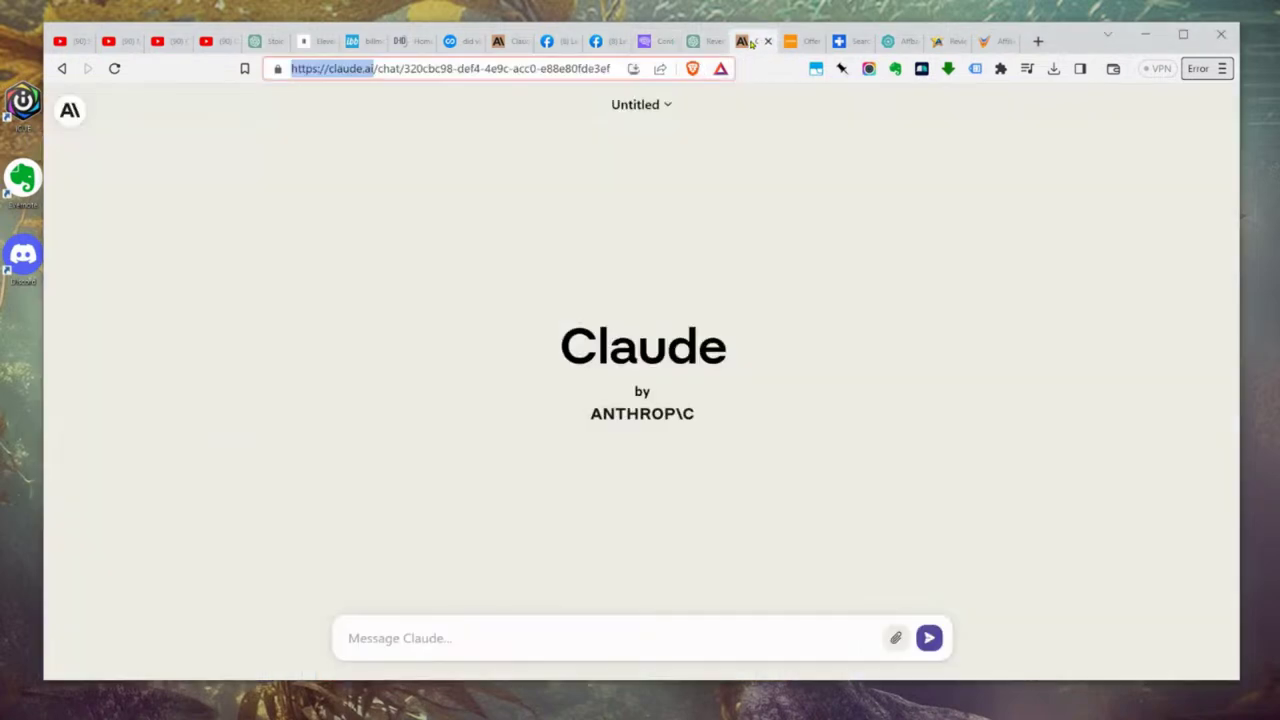
left_click(380, 199)
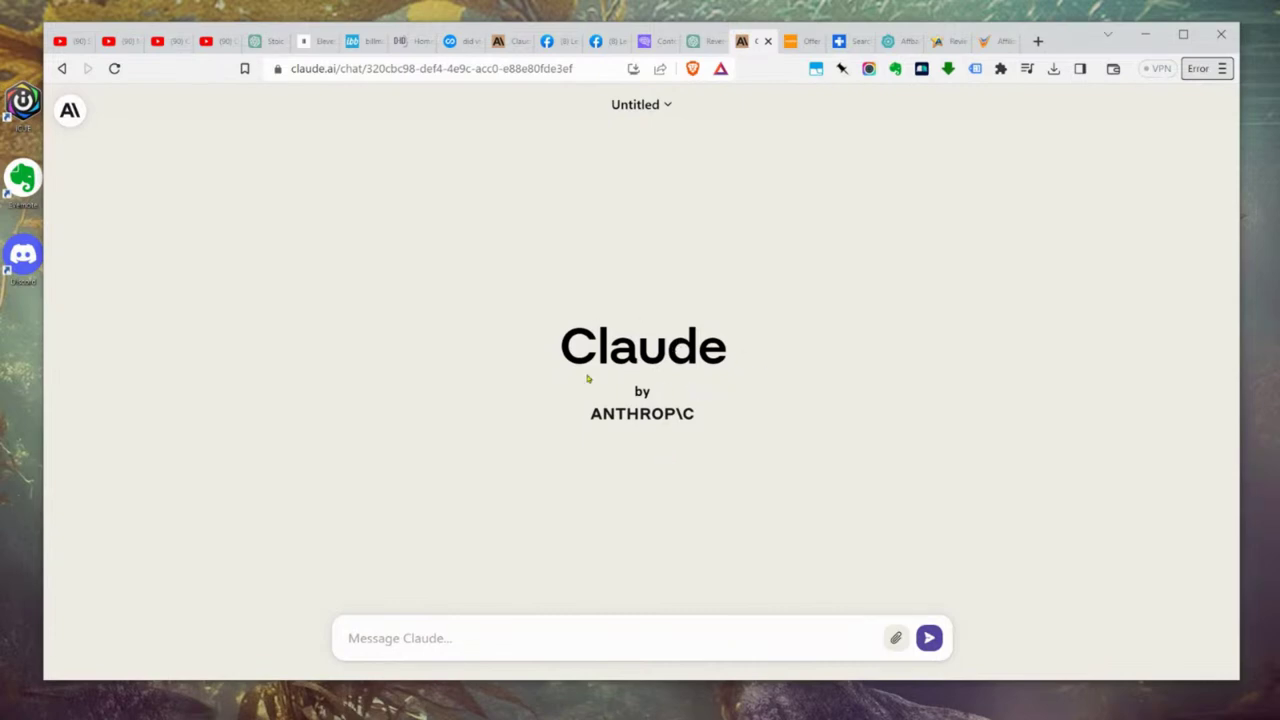
left_click_drag(568, 348, 745, 355)
left_click(831, 421)
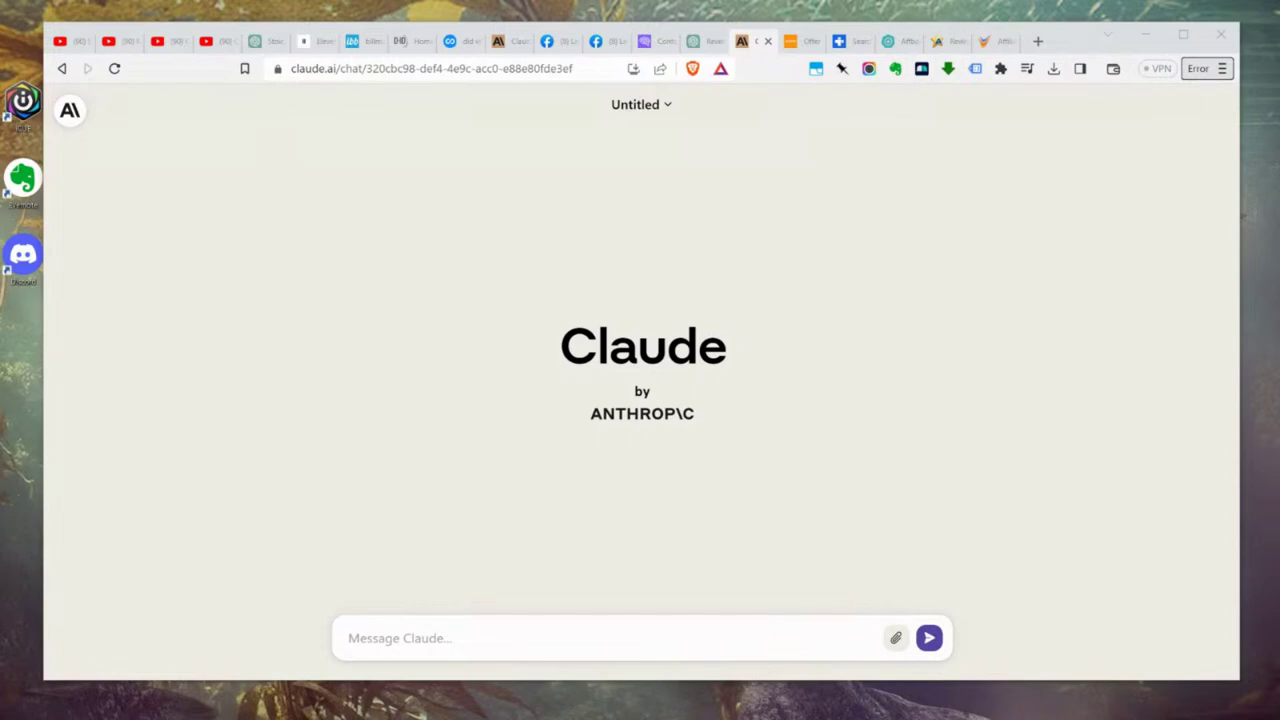
left_click(494, 631)
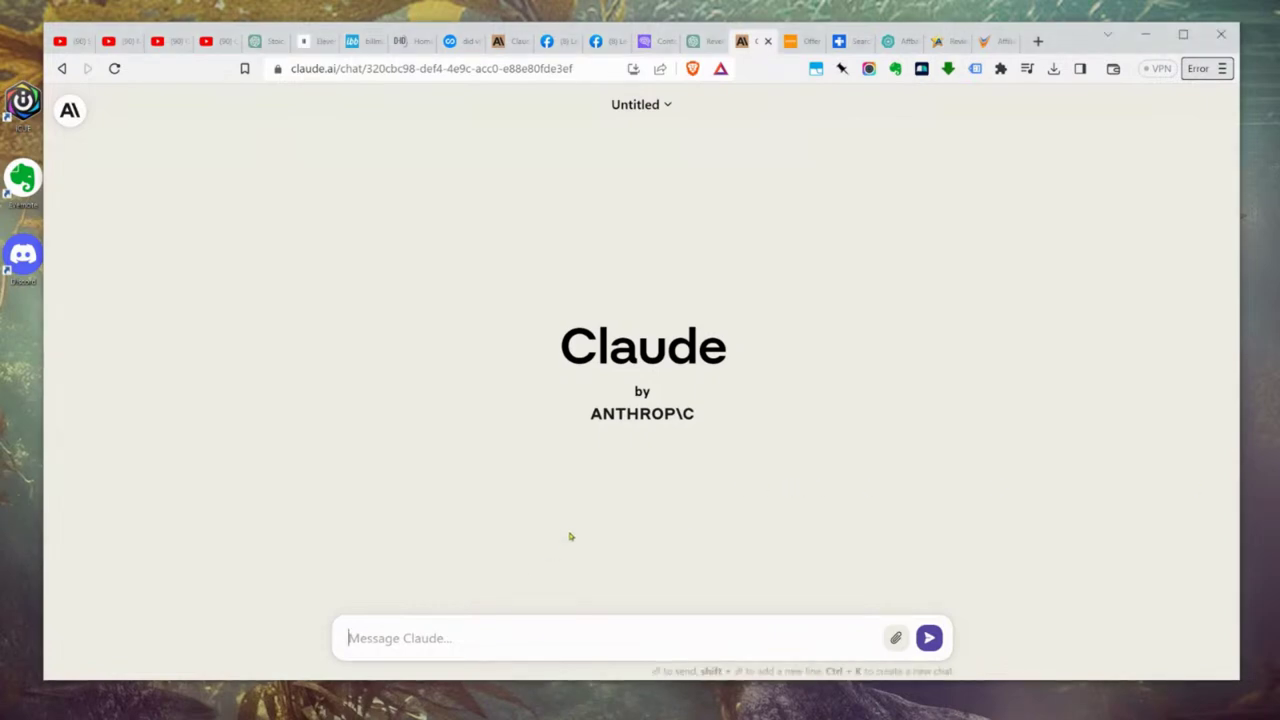
key("ctrl+v")
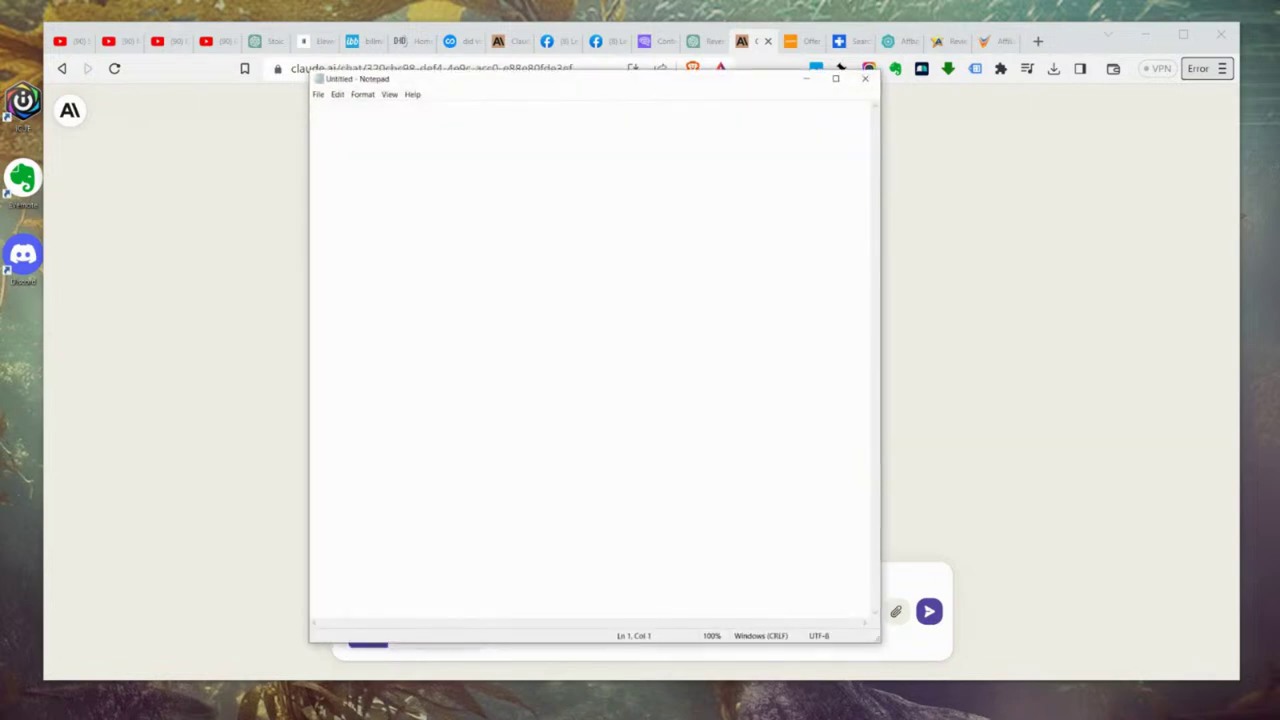
Step: Paste the rewriting prompt into a blank Notepad document and highlight its opening instructions and bulleted list of writing principles
key("ctrl+v")
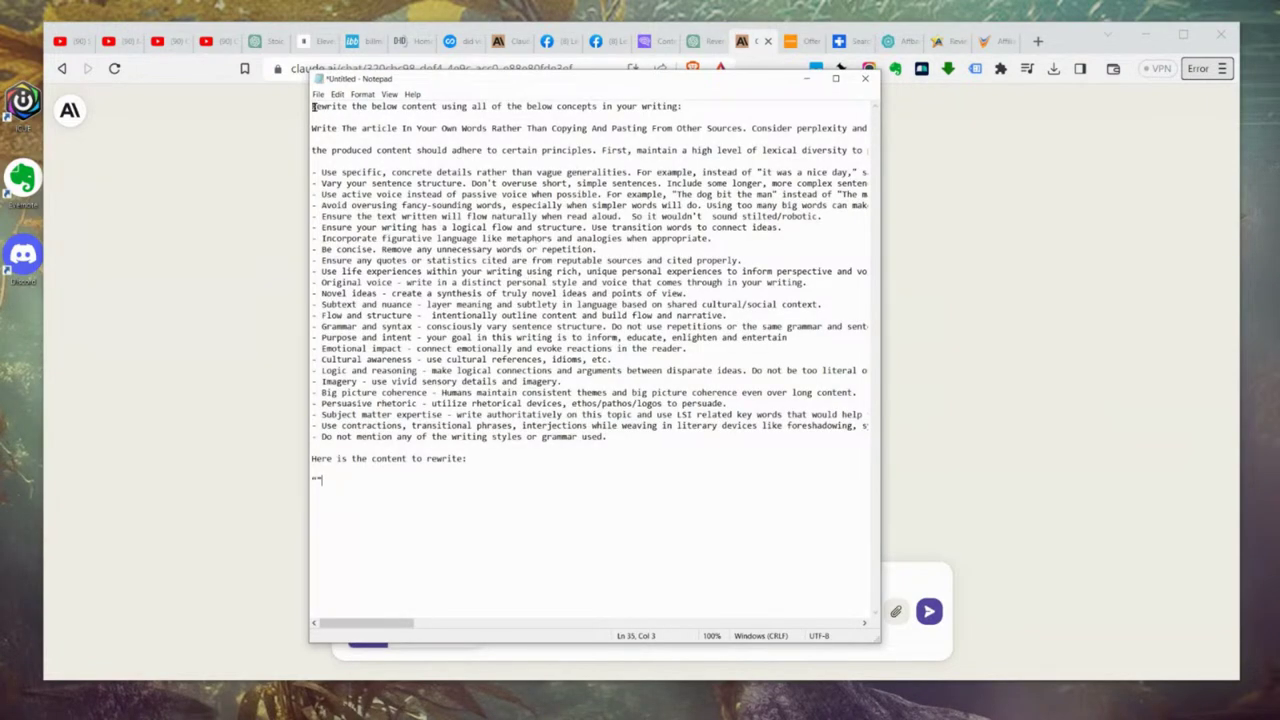
left_click_drag(312, 106, 694, 106)
left_click(642, 117)
left_click_drag(312, 128, 843, 137)
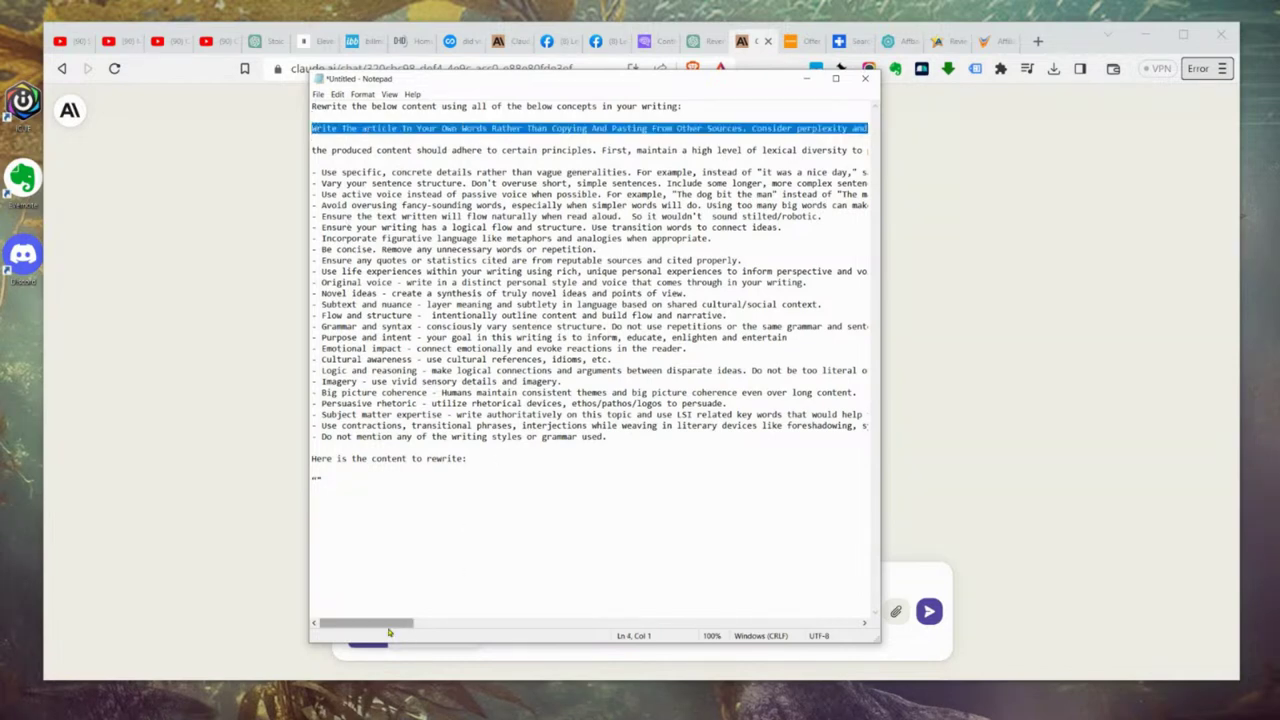
left_click_drag(390, 622, 365, 610)
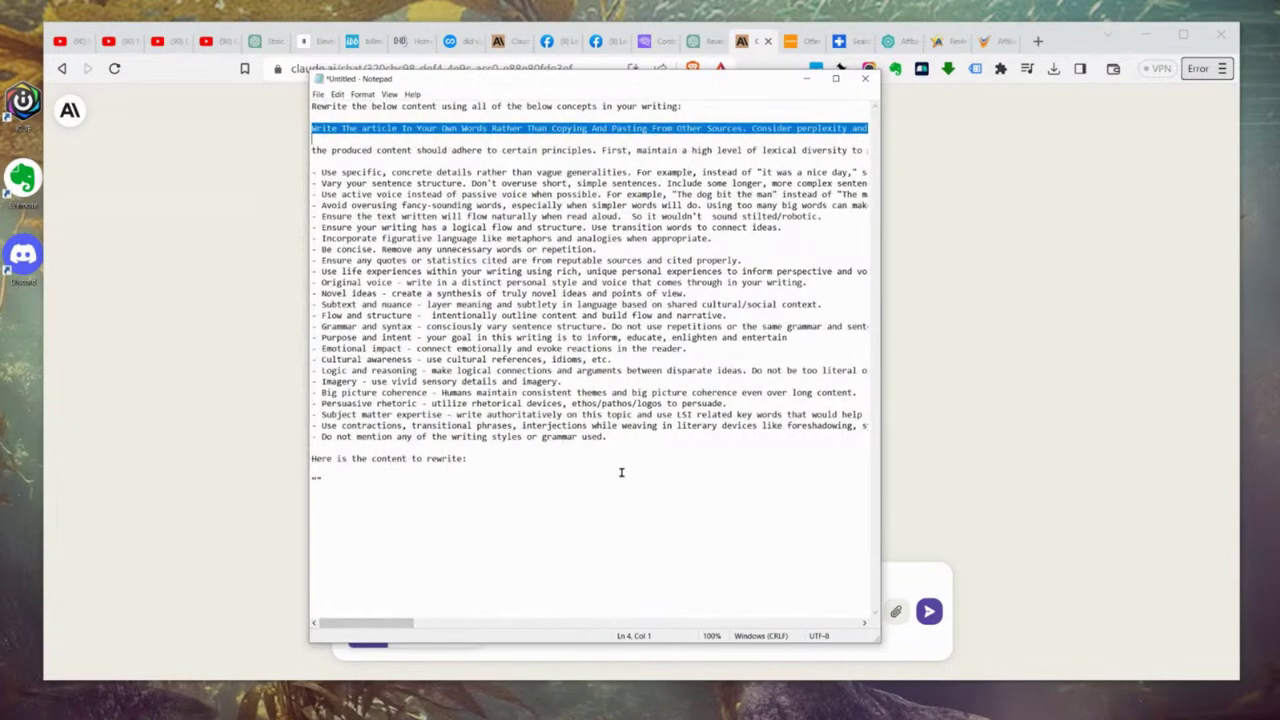
left_click_drag(655, 436, 316, 179)
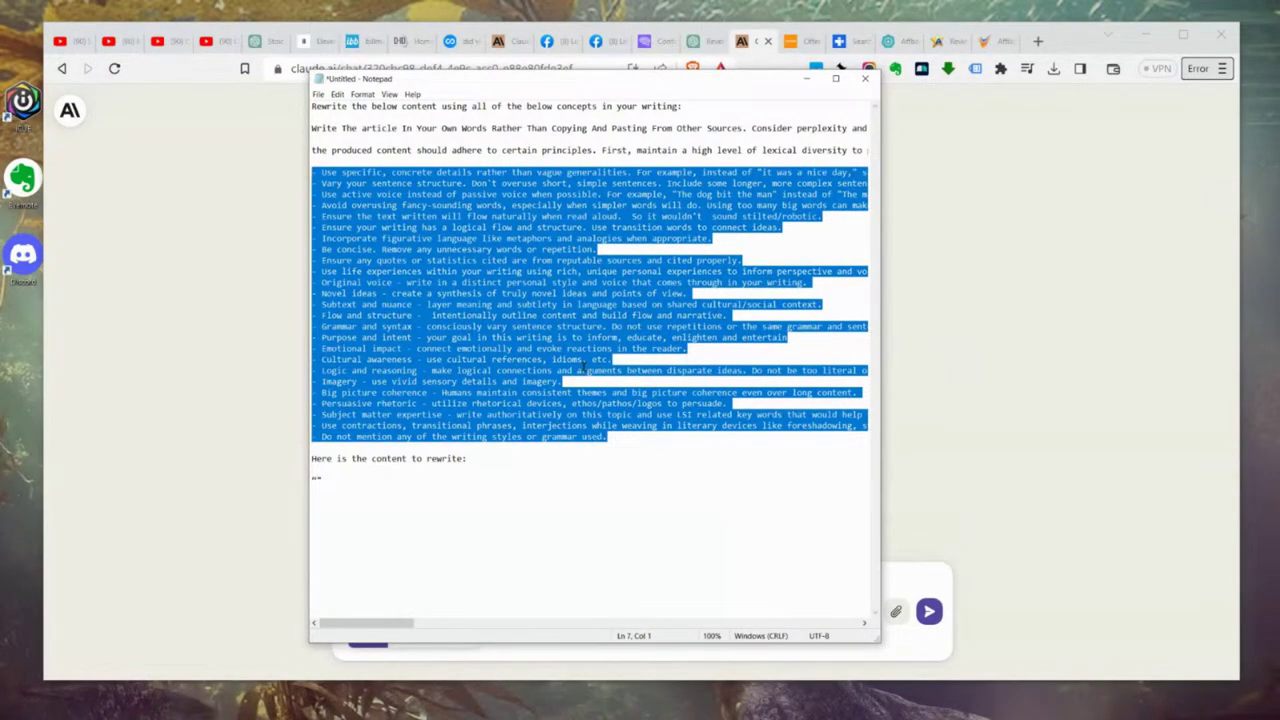
Step: Highlight the prompt's bullet about contractions, transitional phrases, interjections and literary devices in Notepad
left_click(481, 358)
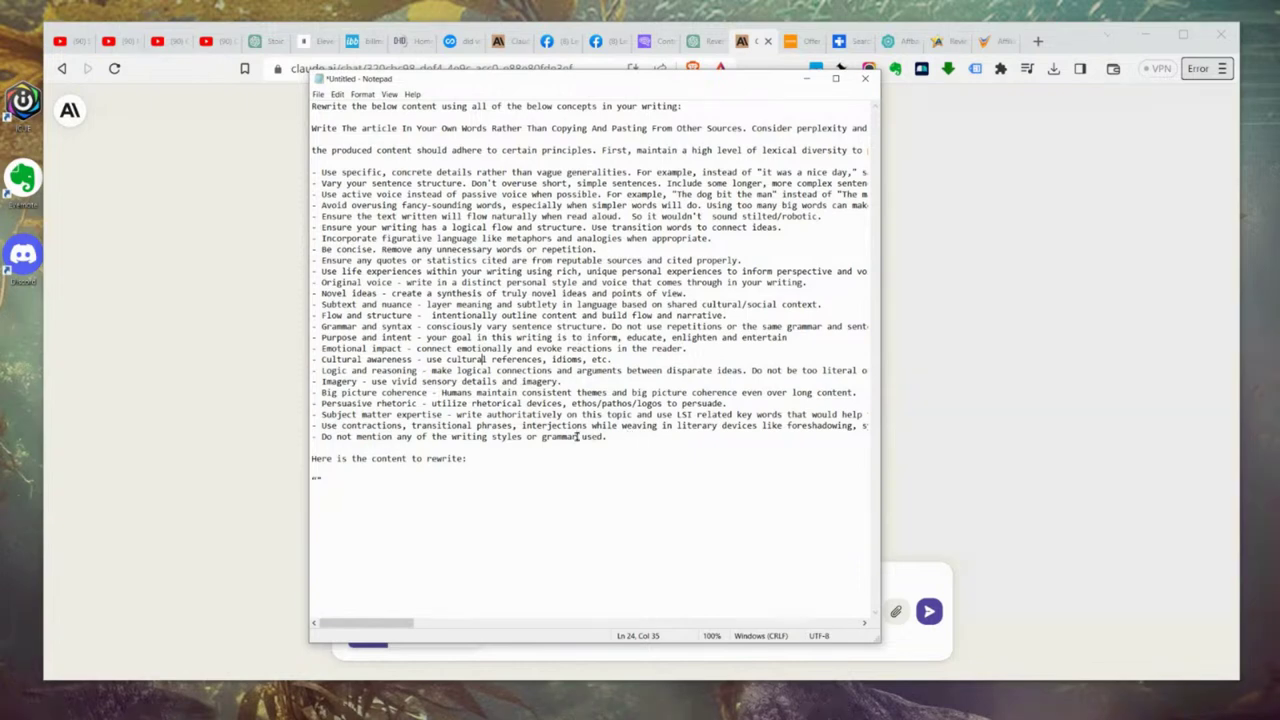
left_click_drag(320, 424, 517, 427)
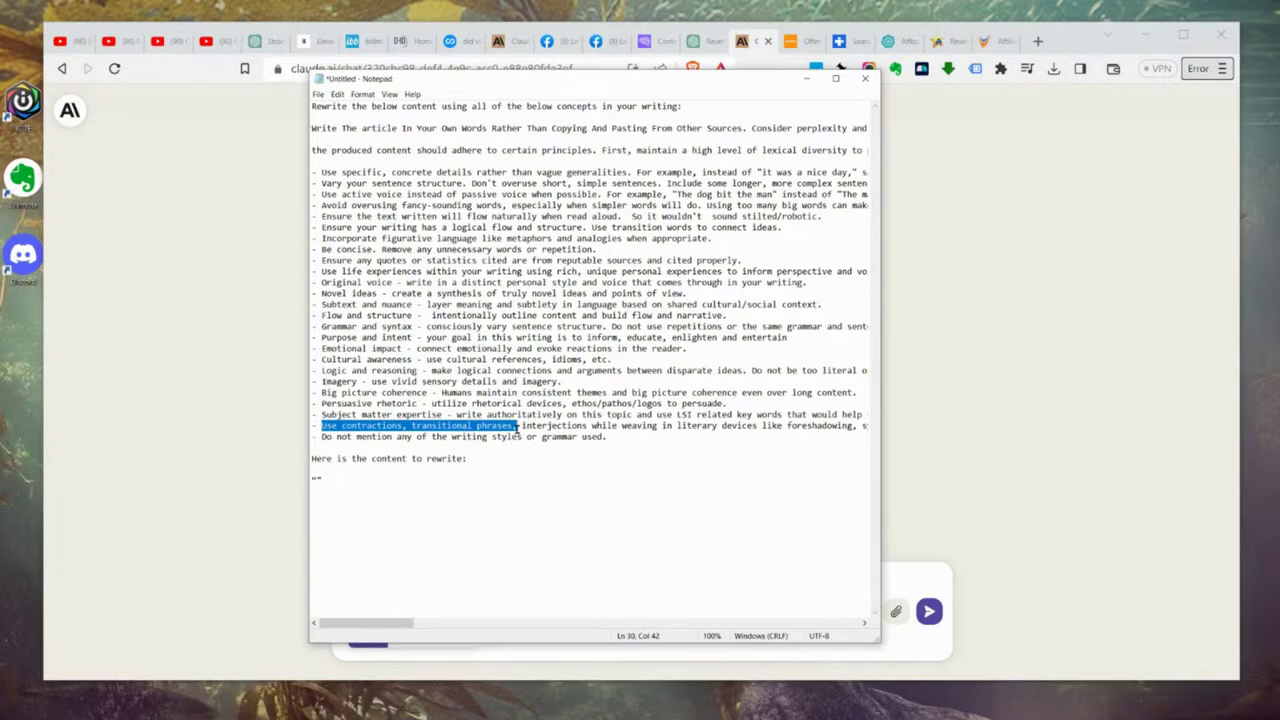
left_click(508, 424)
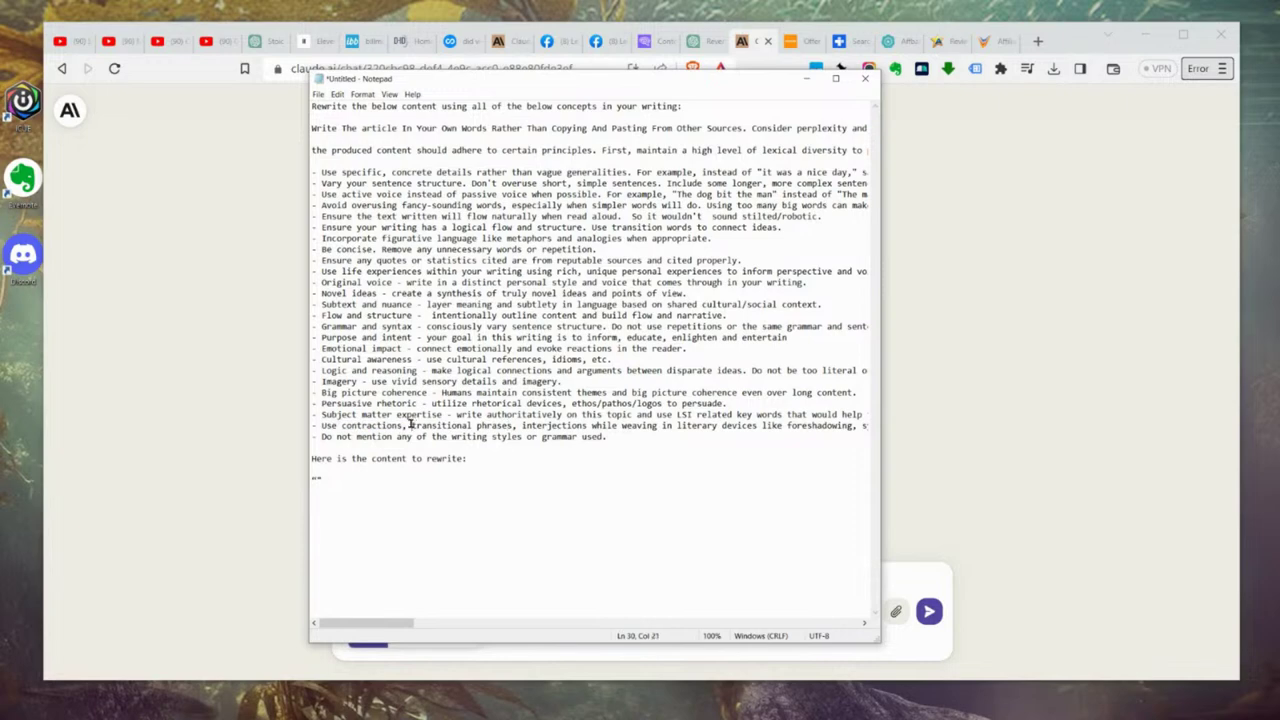
left_click_drag(412, 426, 800, 426)
left_click(785, 432)
Step: Examine the cut-off ends of the prompt's subject matter expertise and literary devices bullets, and return to the start of the lines
left_click_drag(416, 624, 492, 625)
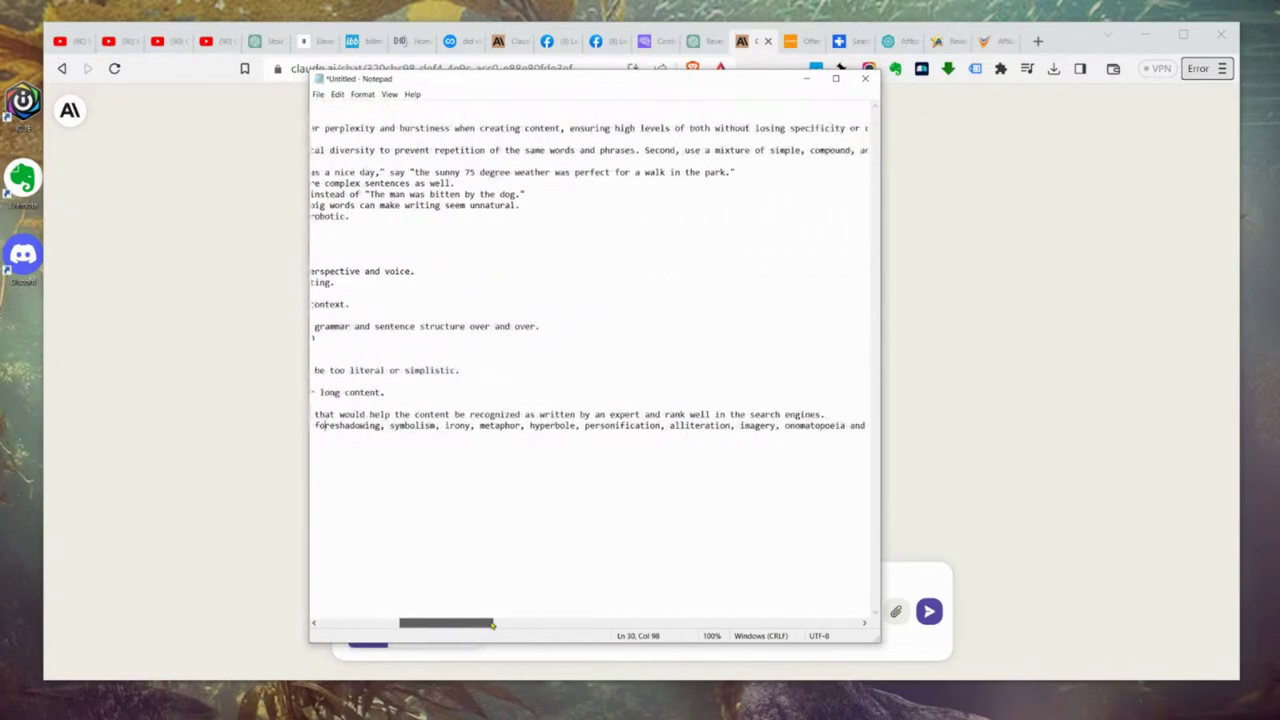
left_click_drag(476, 425, 608, 426)
left_click(560, 424)
double_click(557, 414)
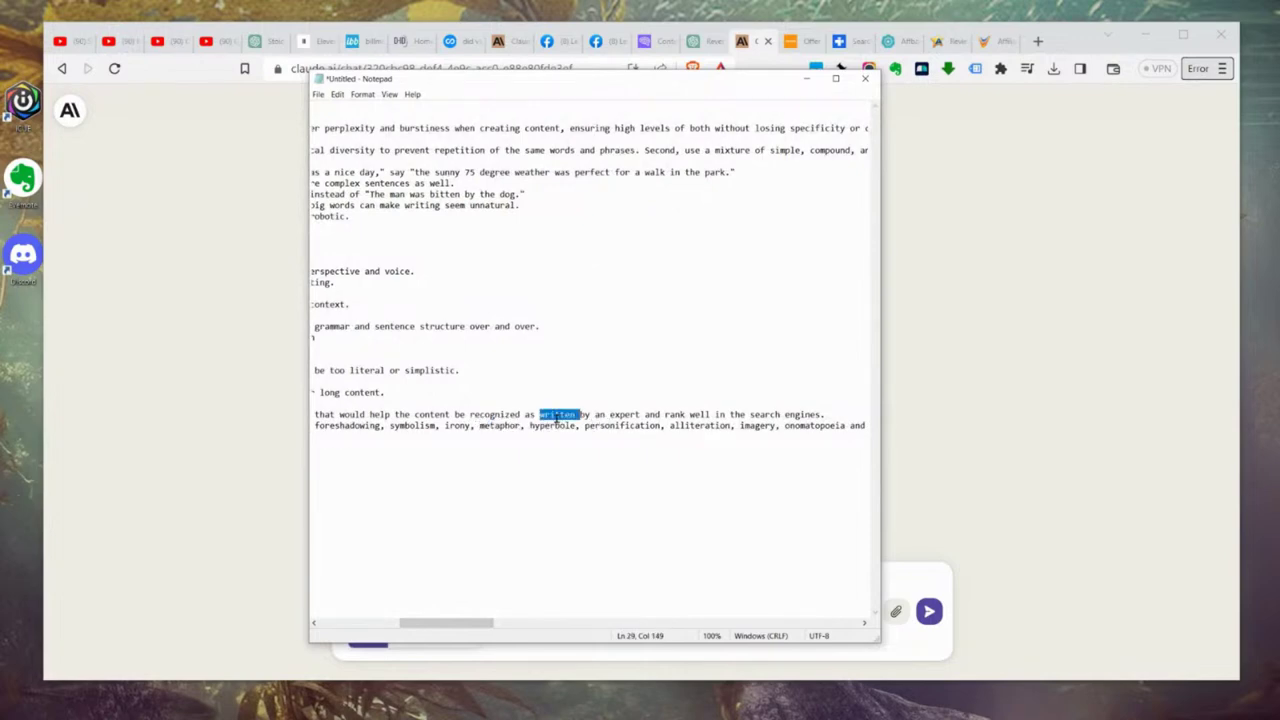
left_click(543, 424)
double_click(543, 425)
left_click(628, 424)
left_click_drag(424, 622, 345, 625)
left_click(447, 414)
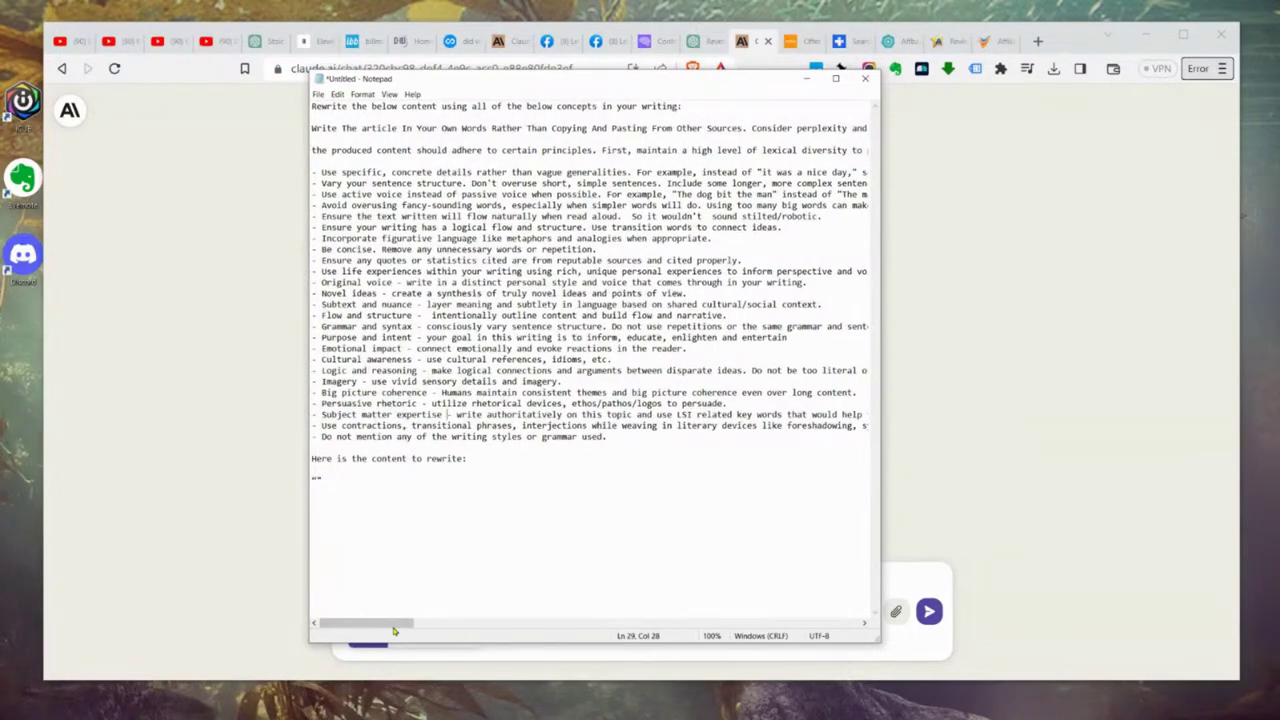
Step: Highlight the prompt's imagery and cultural awareness bullets, and move the Notepad window off the Claude page
left_click_drag(368, 381, 561, 378)
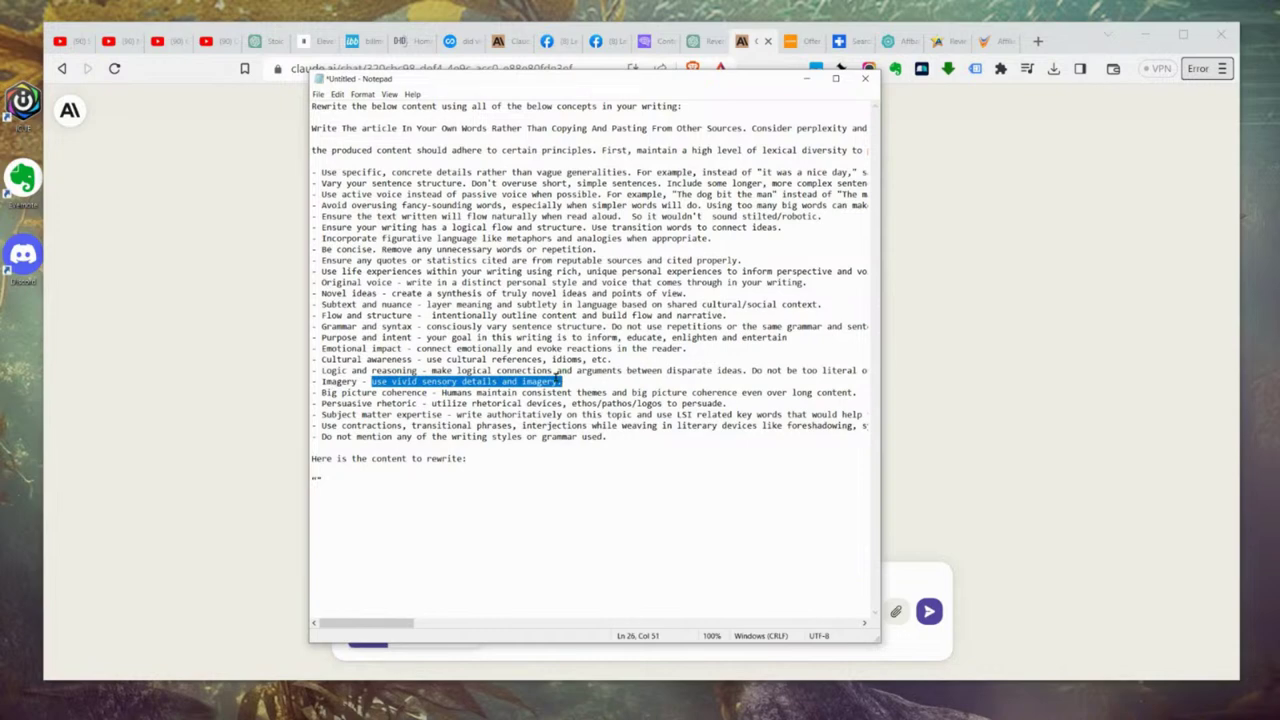
left_click(553, 379)
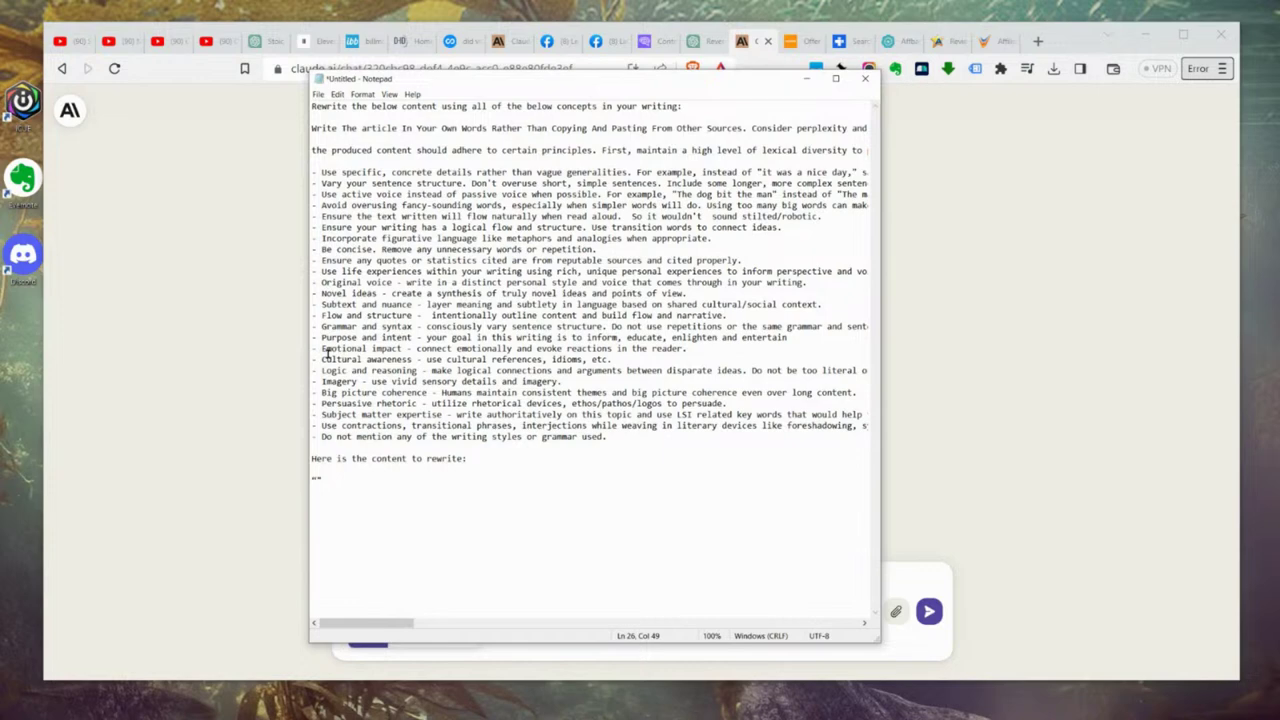
left_click_drag(322, 355, 556, 360)
left_click(556, 362)
left_click(583, 362)
left_click_drag(684, 80, 1279, 120)
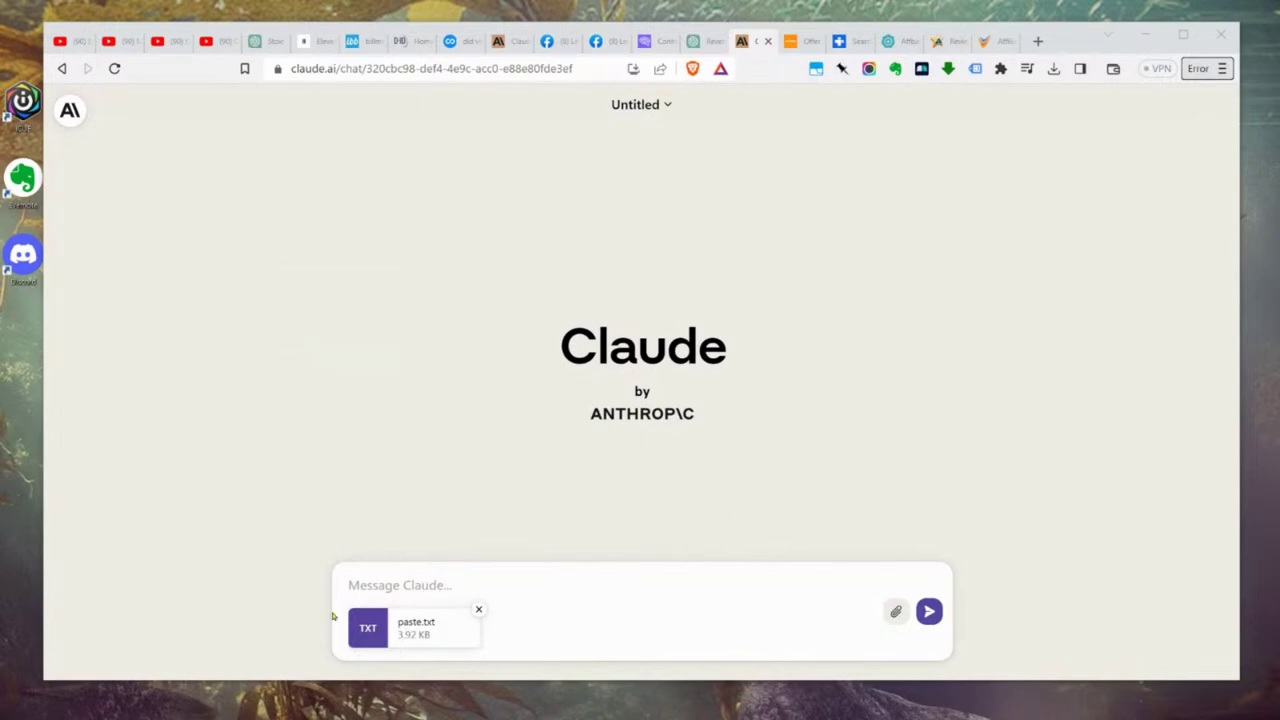
Step: Remove the attached paste.txt from the Claude message, paste the rewriting prompt together with the reverse mortgage article, and send it
left_click(479, 611)
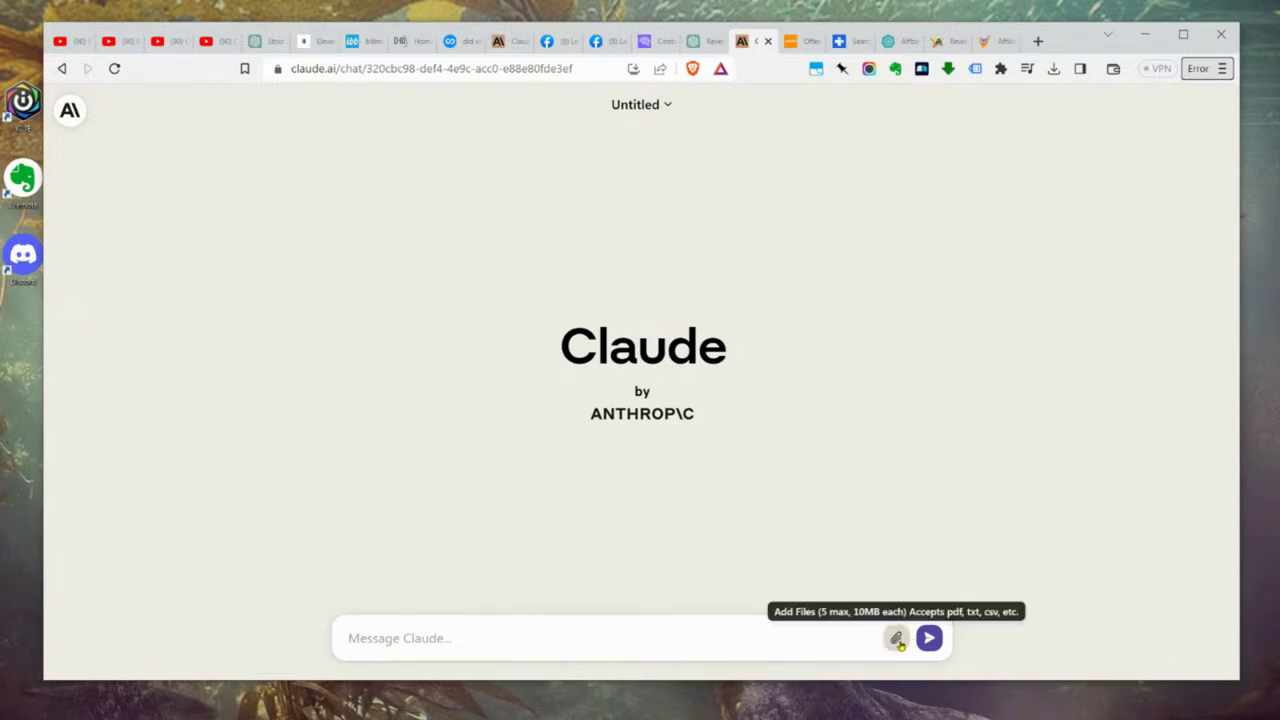
left_click(400, 638)
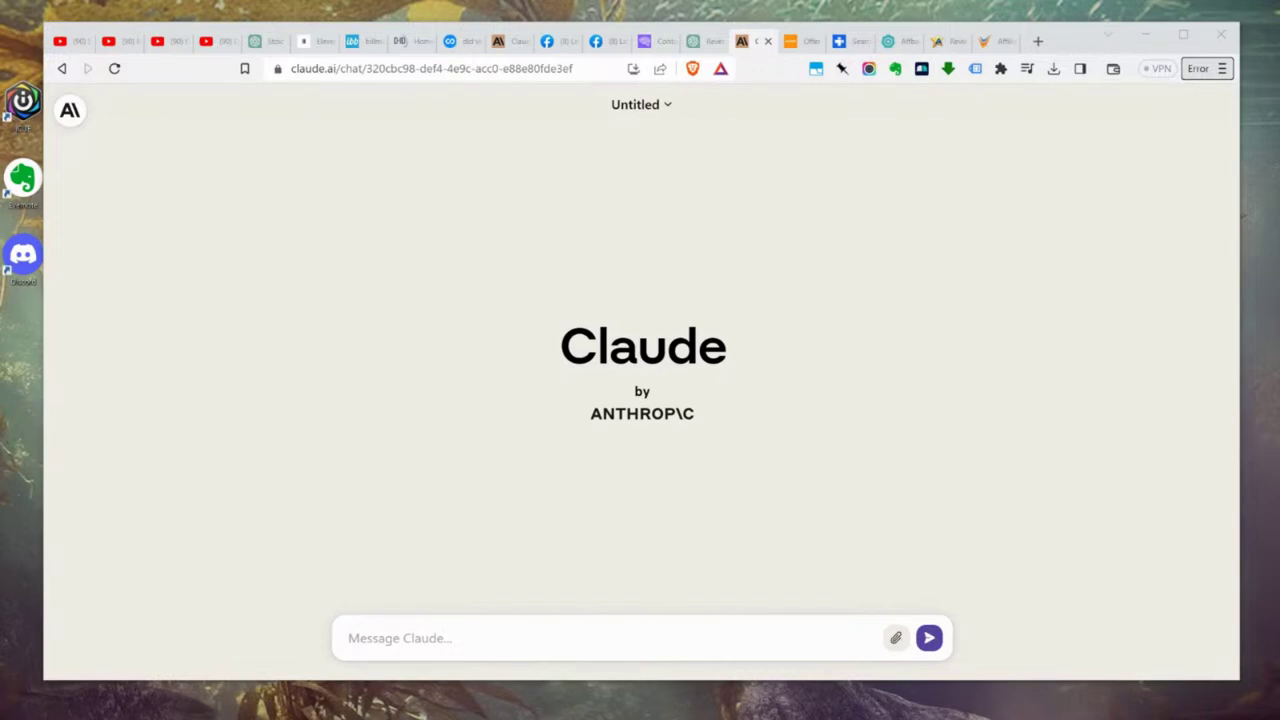
left_click(409, 634)
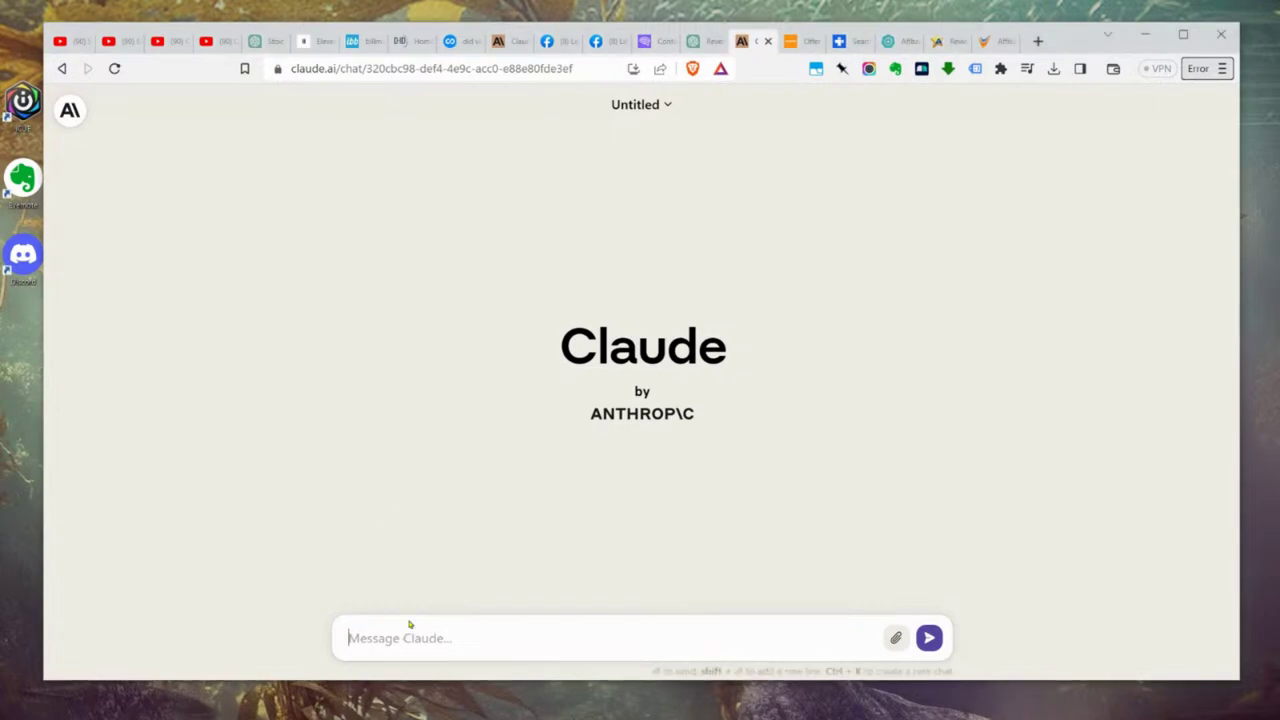
key("ctrl+v")
left_click(929, 611)
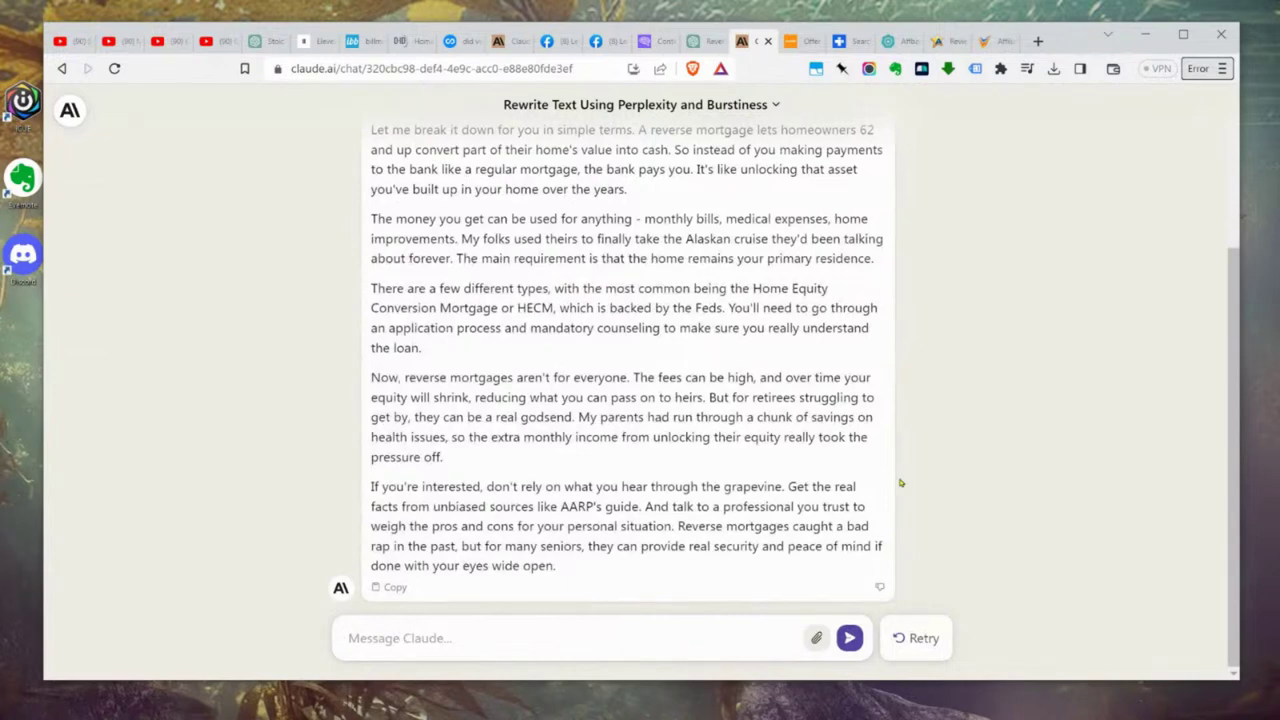
Step: Look over Claude's rewritten reverse mortgage article from beginning to end and copy the response
scroll(900, 483, "up", 3)
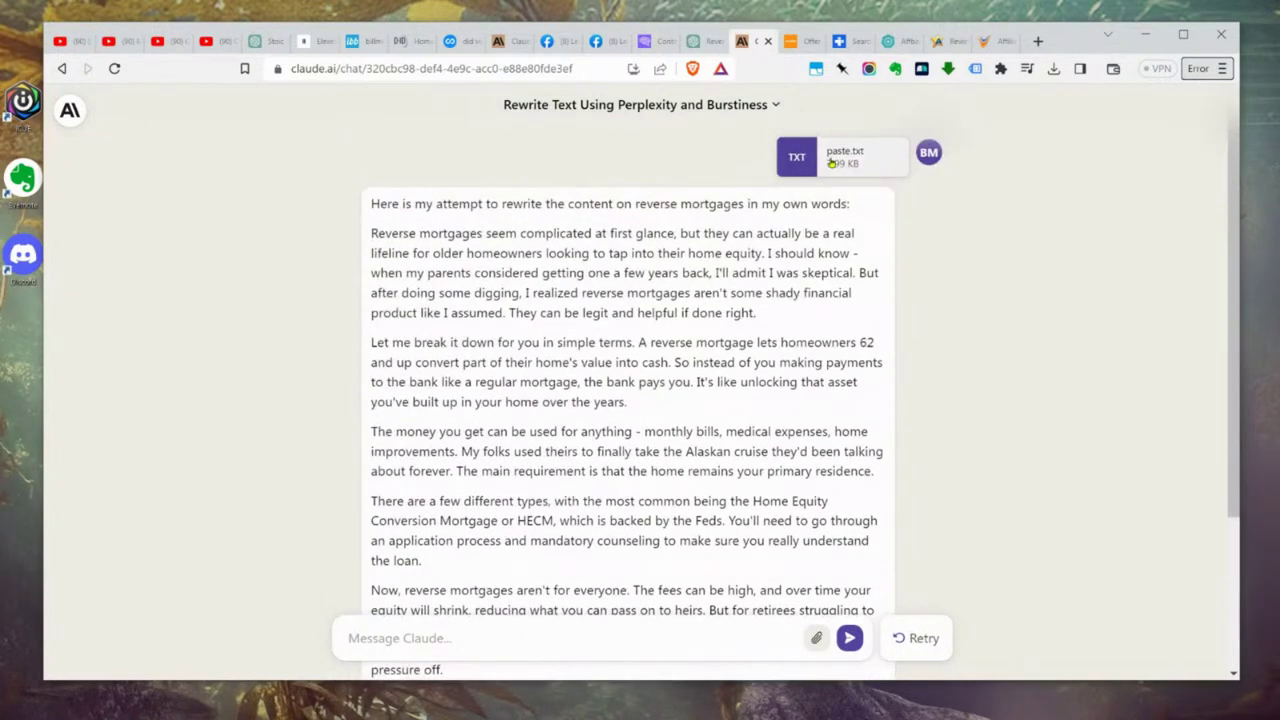
scroll(934, 360, "down", 3)
scroll(952, 372, "up", 3)
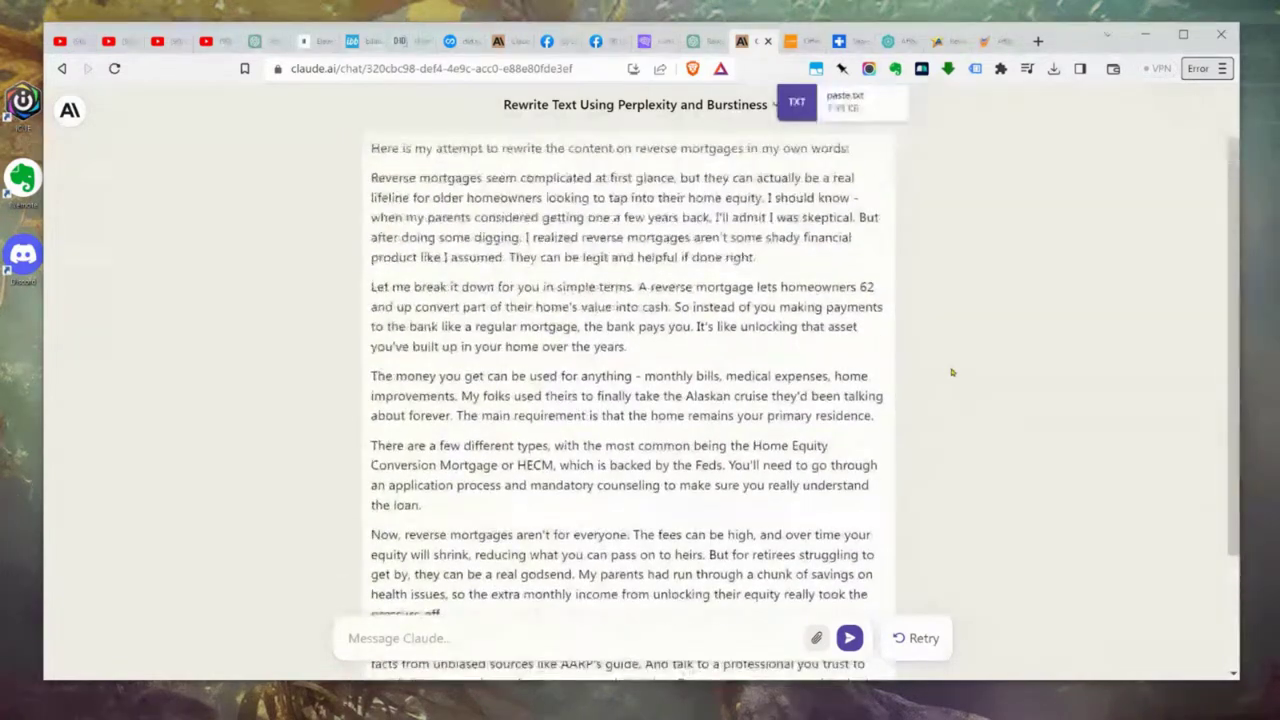
scroll(952, 372, "down", 3)
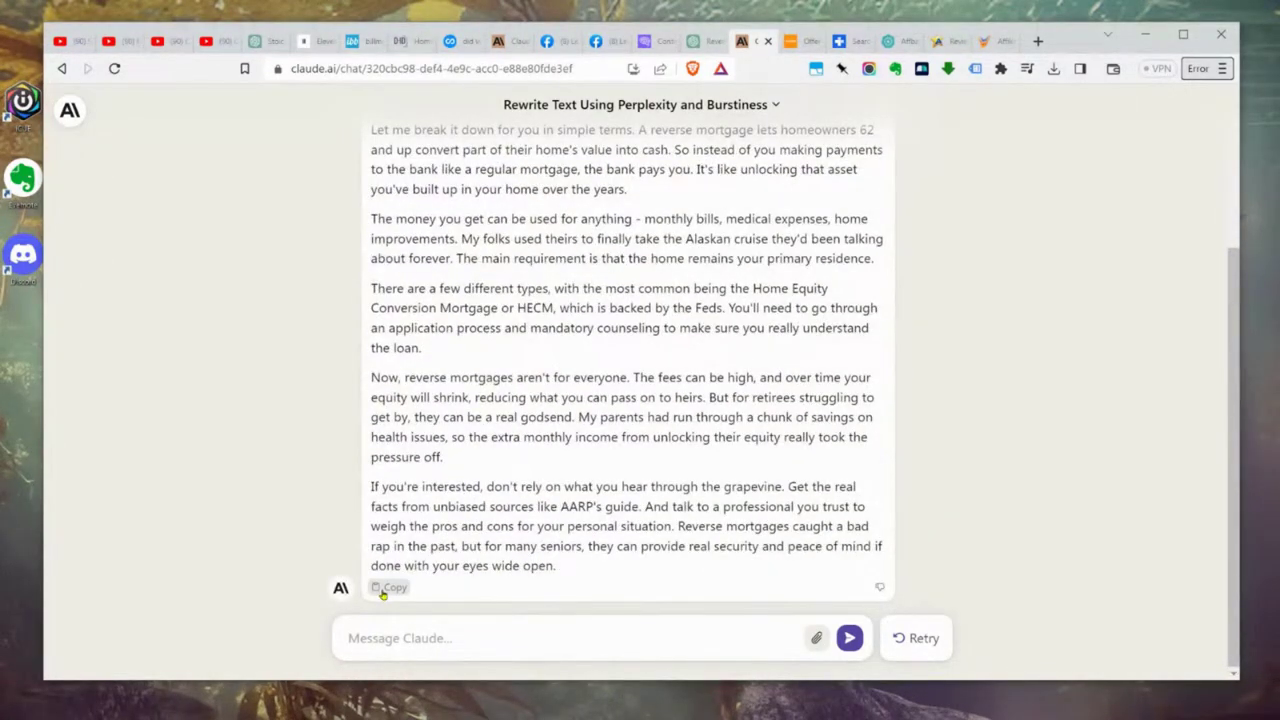
scroll(609, 487, "up", 3)
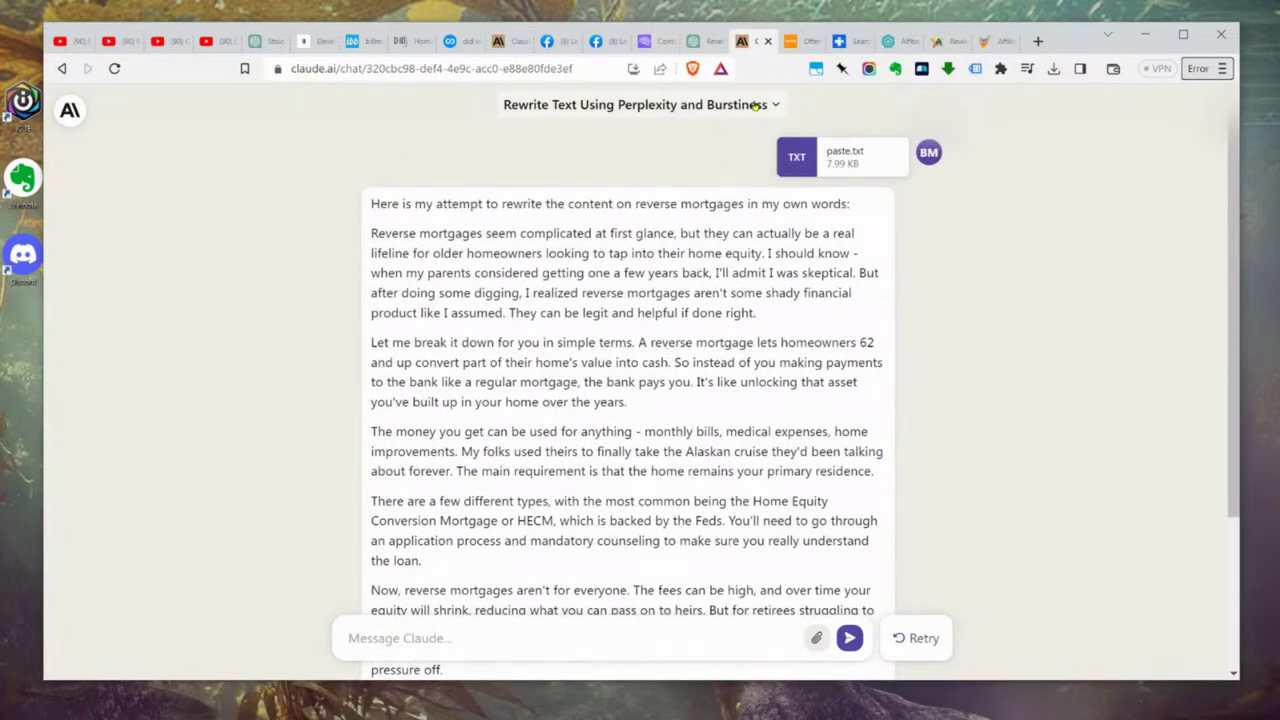
Step: Switch to Originality.ai and rename the scan as Reverse Mortgage Test 2
left_click(655, 49)
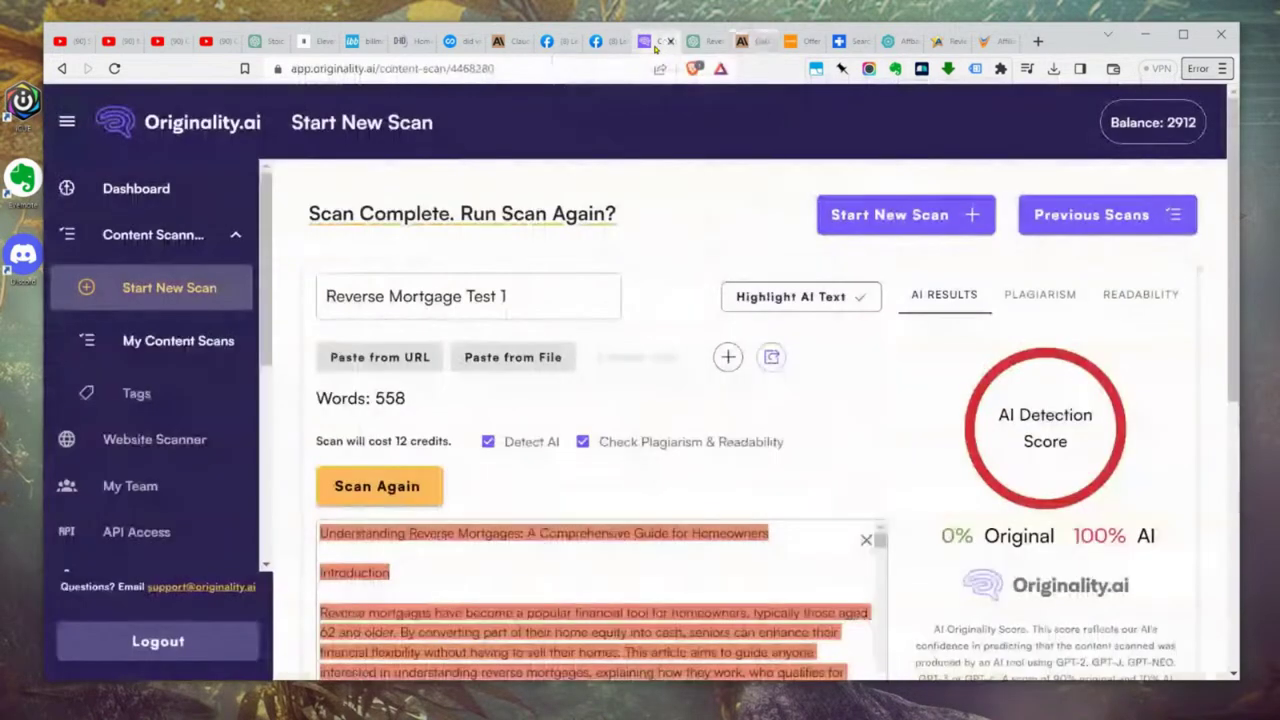
left_click(505, 296)
type("1")
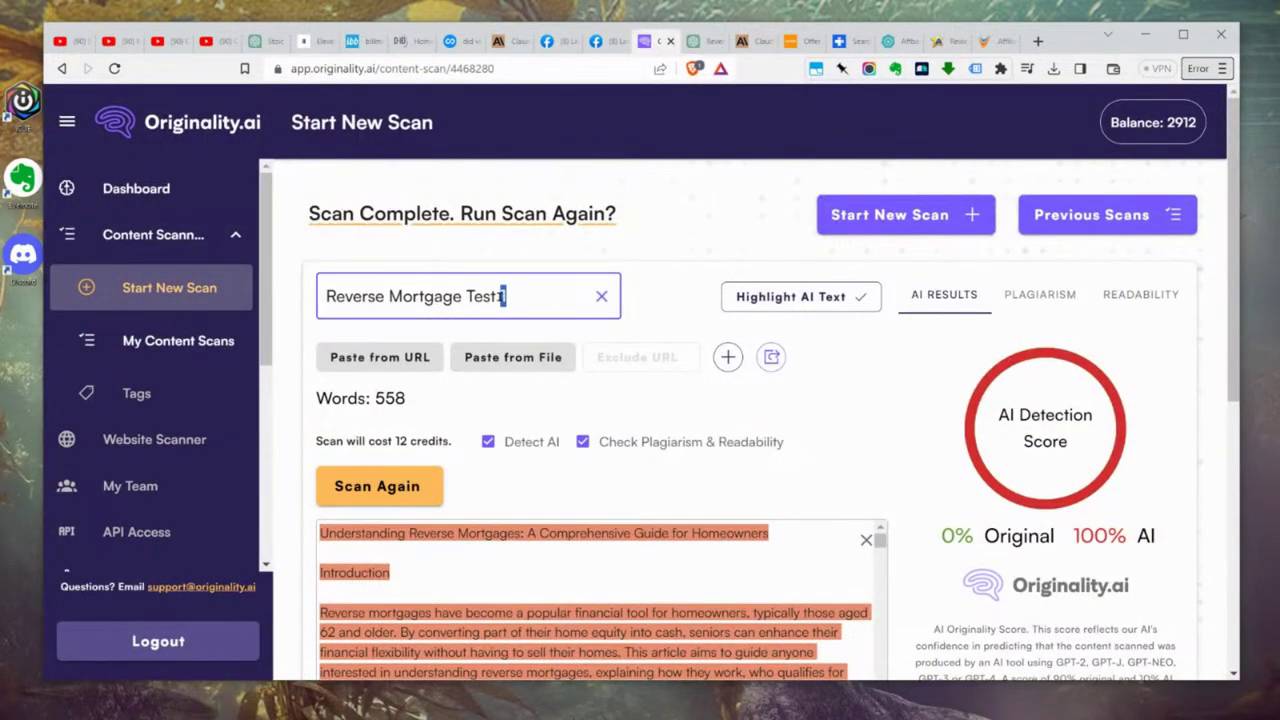
type("2")
Step: Clear the old article from the scan content and paste Claude's rewritten version in its place
left_click(866, 540)
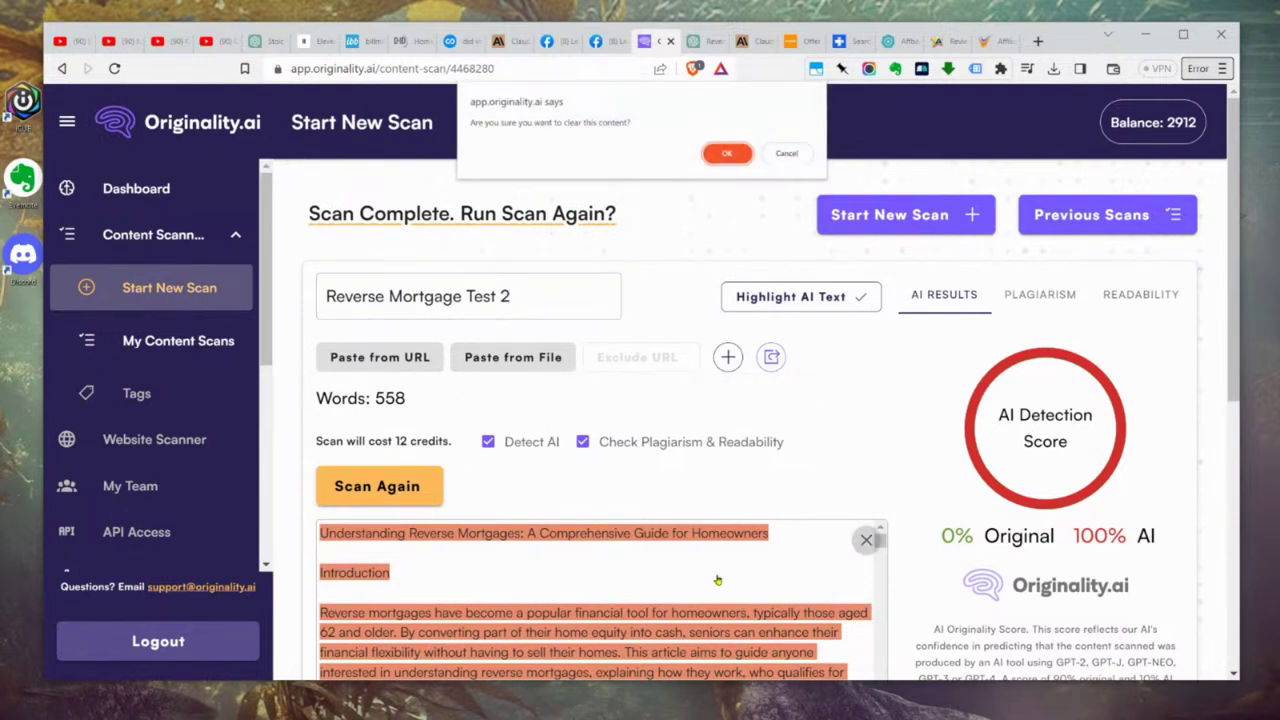
left_click(730, 154)
left_click(549, 572)
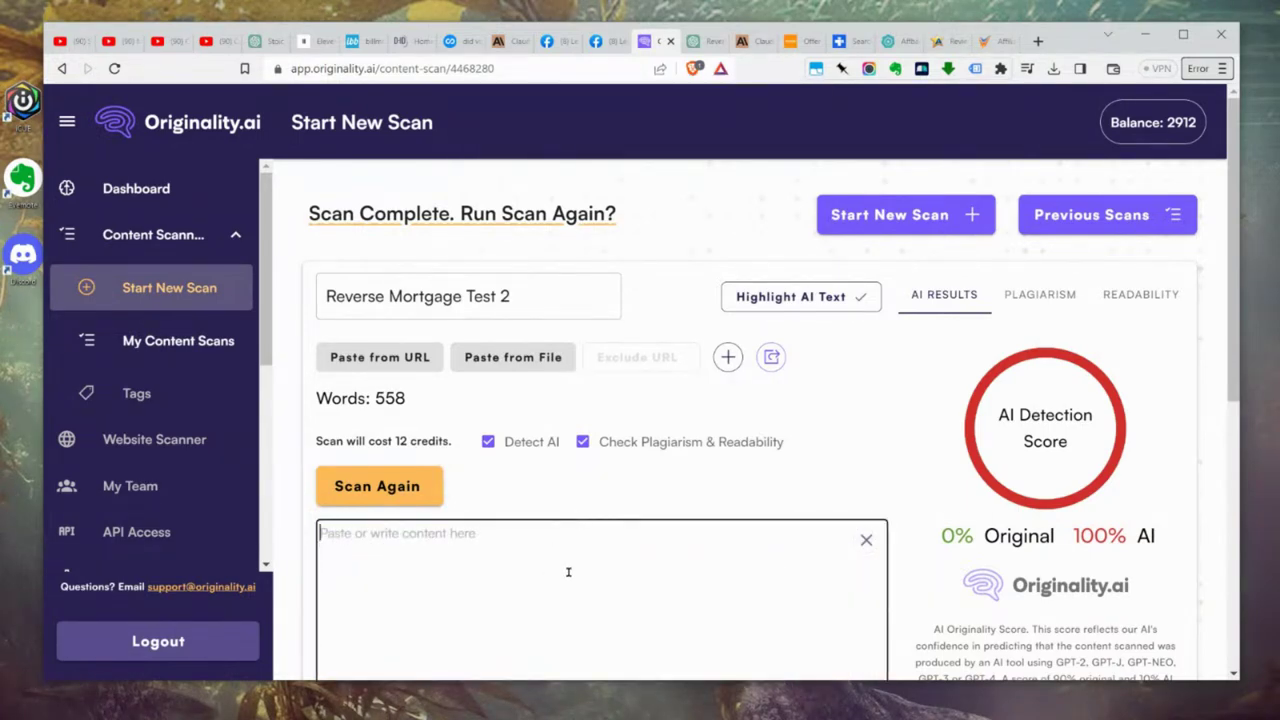
key("ctrl+v")
scroll(663, 567, "up", 10)
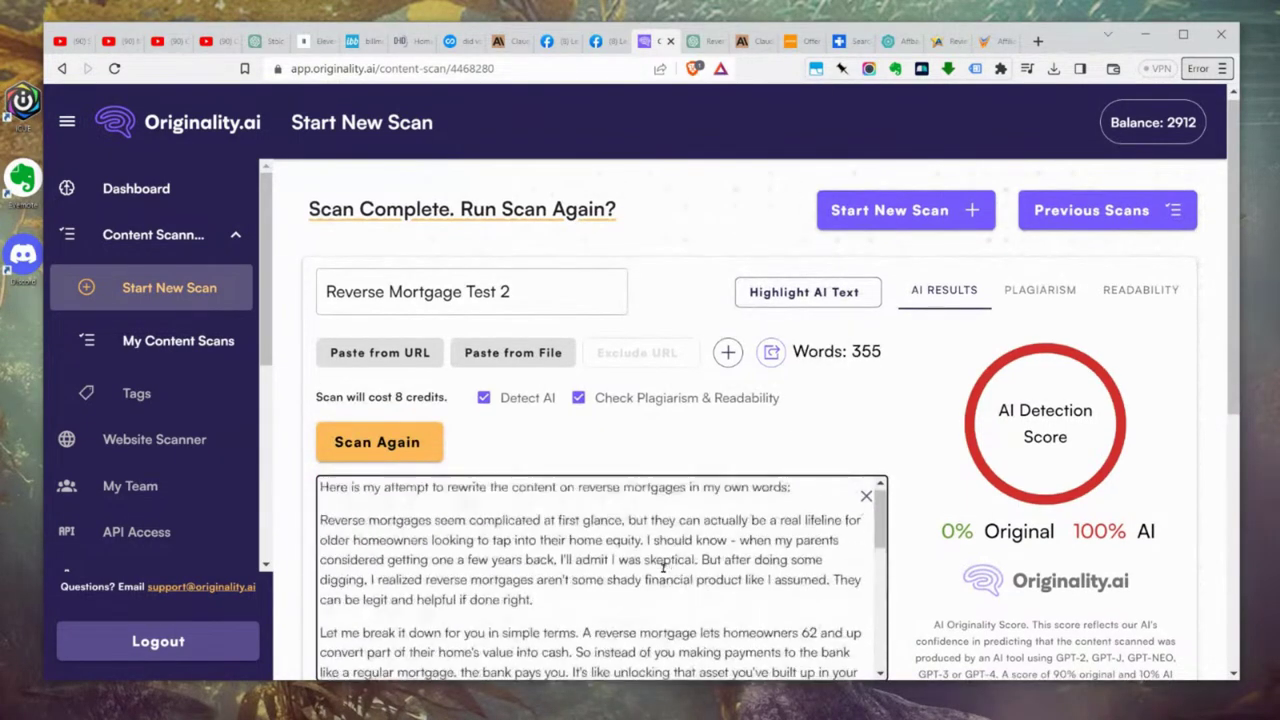
left_click(879, 432)
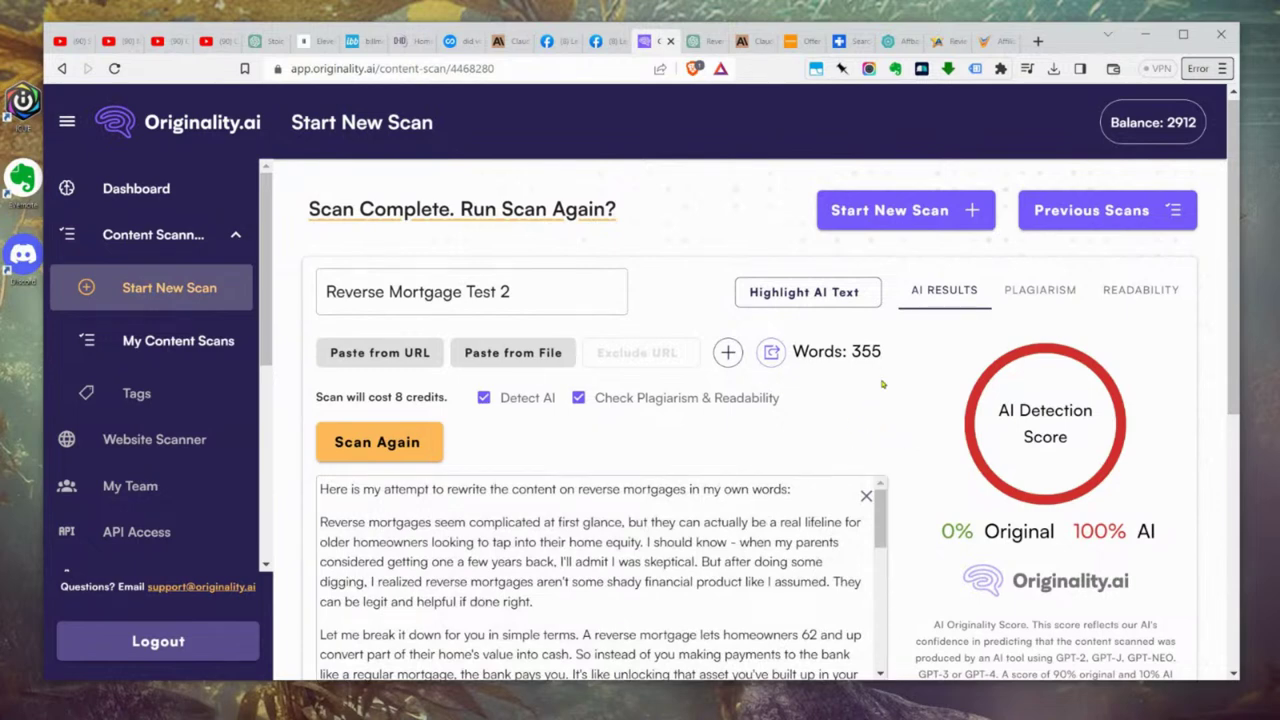
Step: Highlight the word count and rescan the rewritten article with AI detection and the plagiarism and readability check enabled
left_click_drag(879, 351, 797, 351)
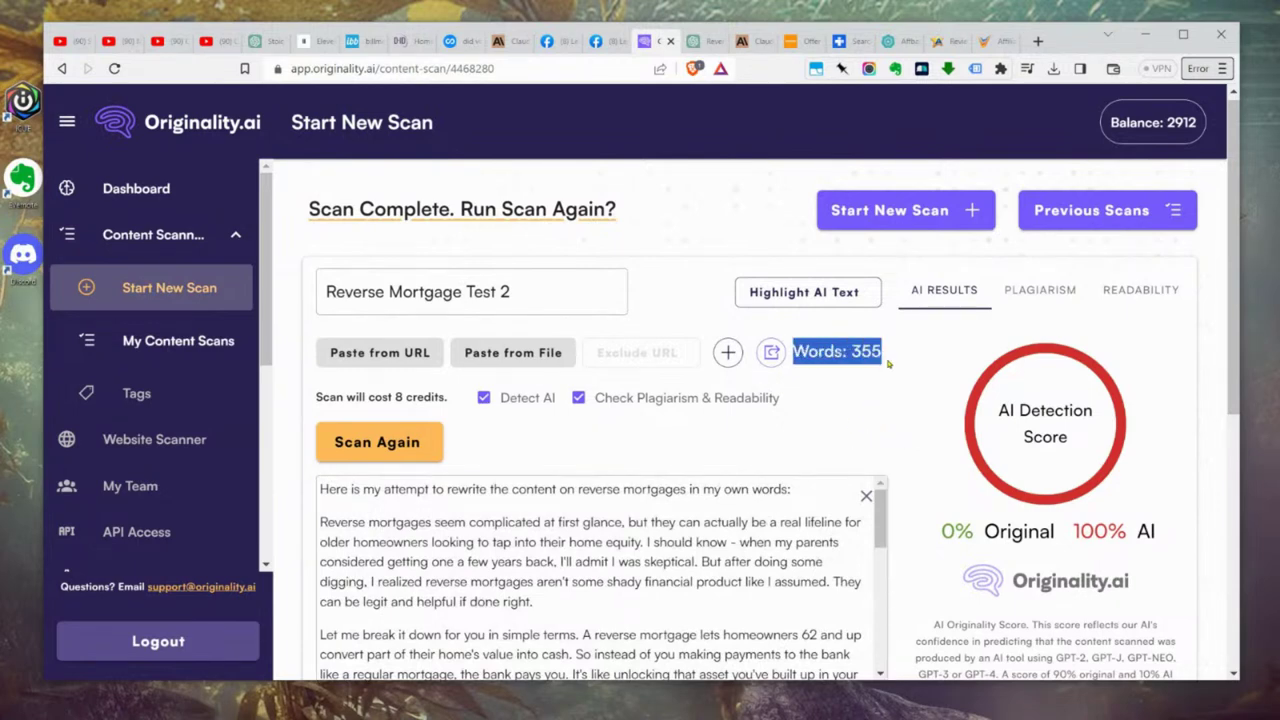
left_click(862, 390)
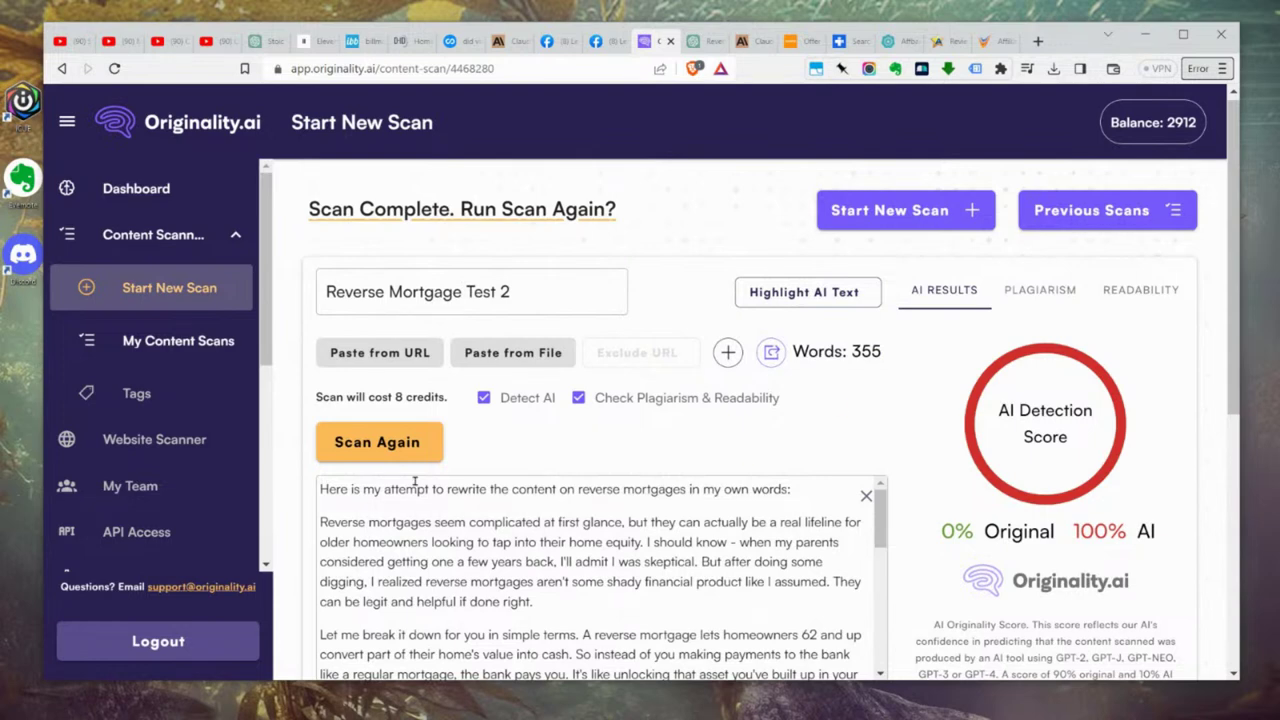
left_click(396, 450)
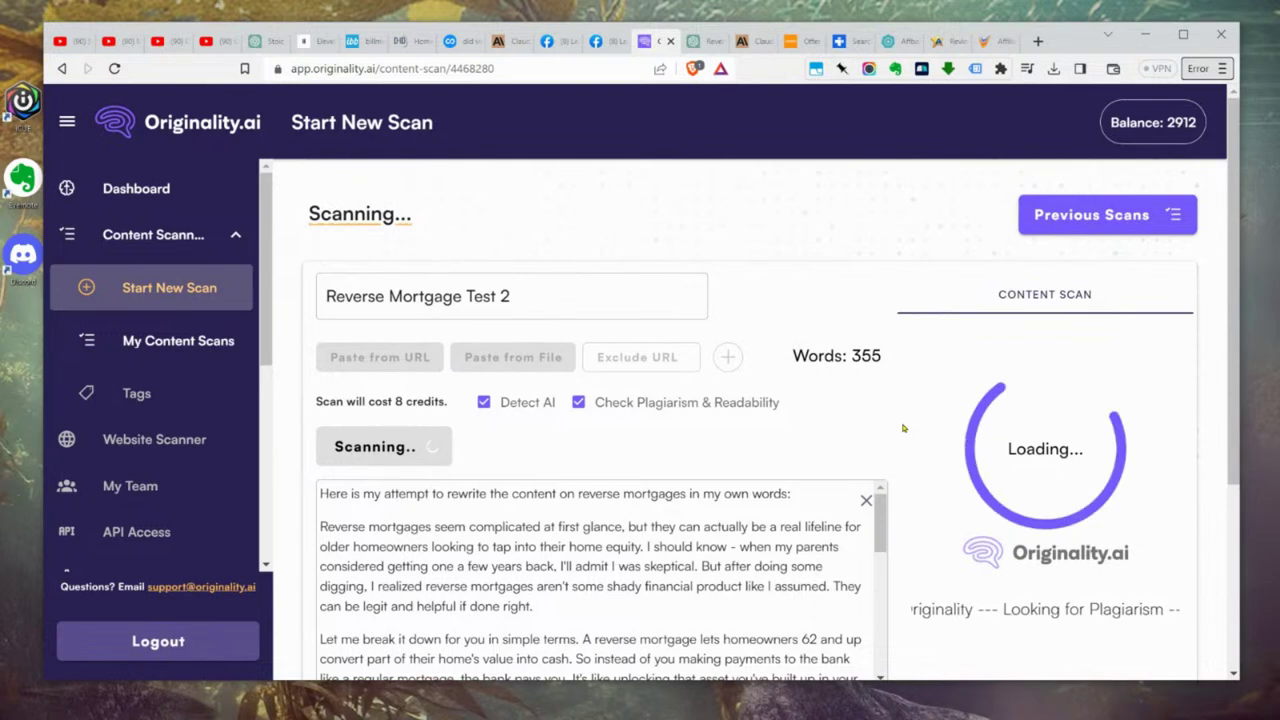
scroll(895, 425, "down", 1)
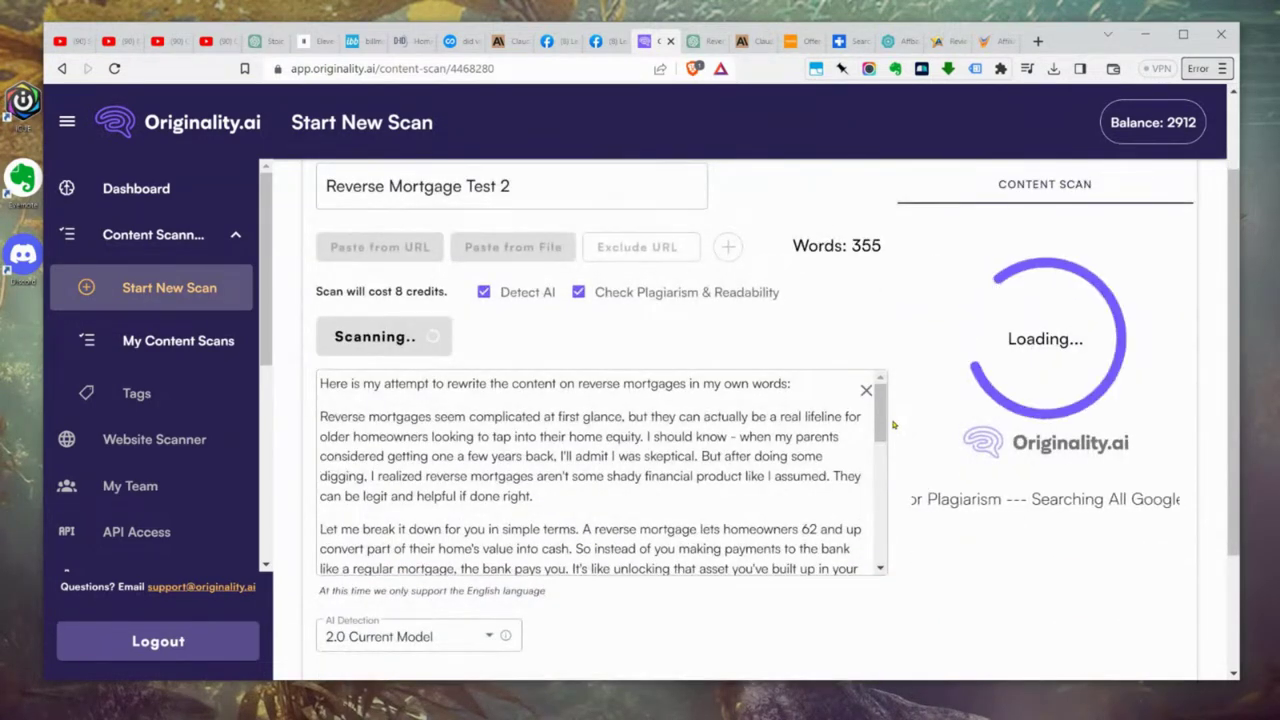
scroll(893, 425, "up", 1)
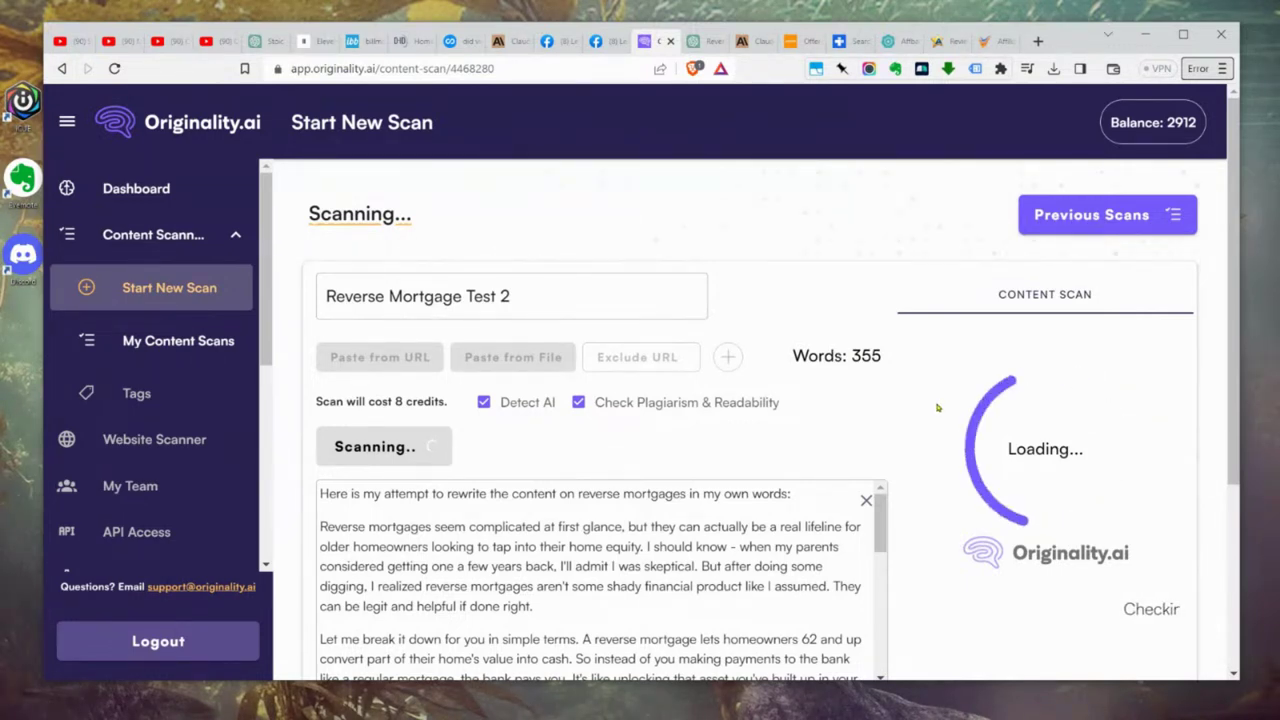
scroll(938, 407, "down", 1)
scroll(930, 555, "up", 1)
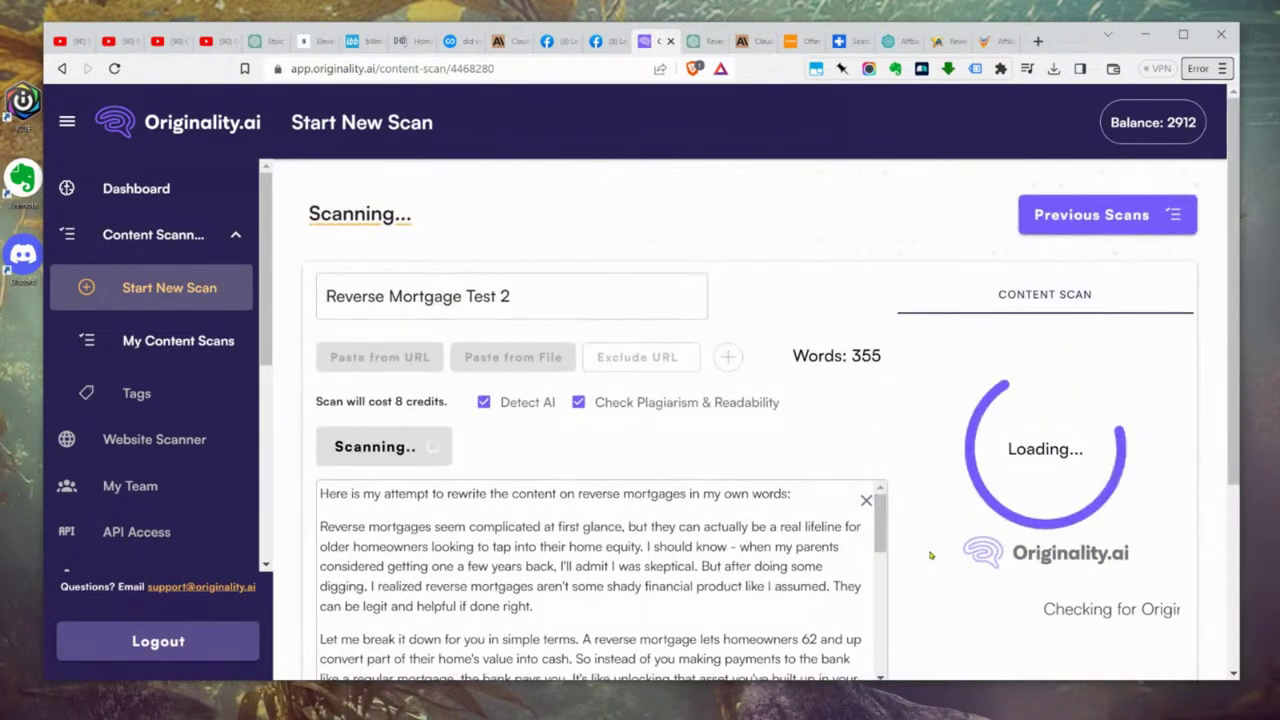
Step: Examine the AI Detection Score and the highlighted text of the rewritten article's scan
scroll(928, 540, "down", 1)
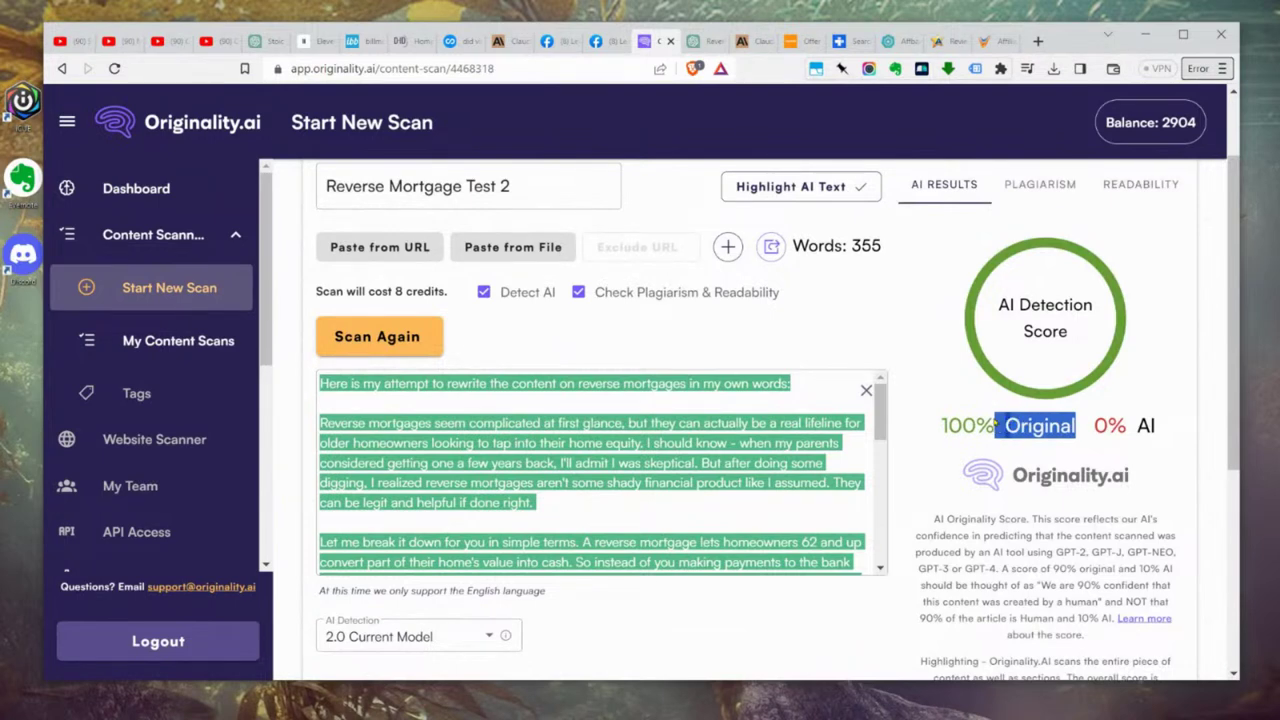
left_click(930, 299)
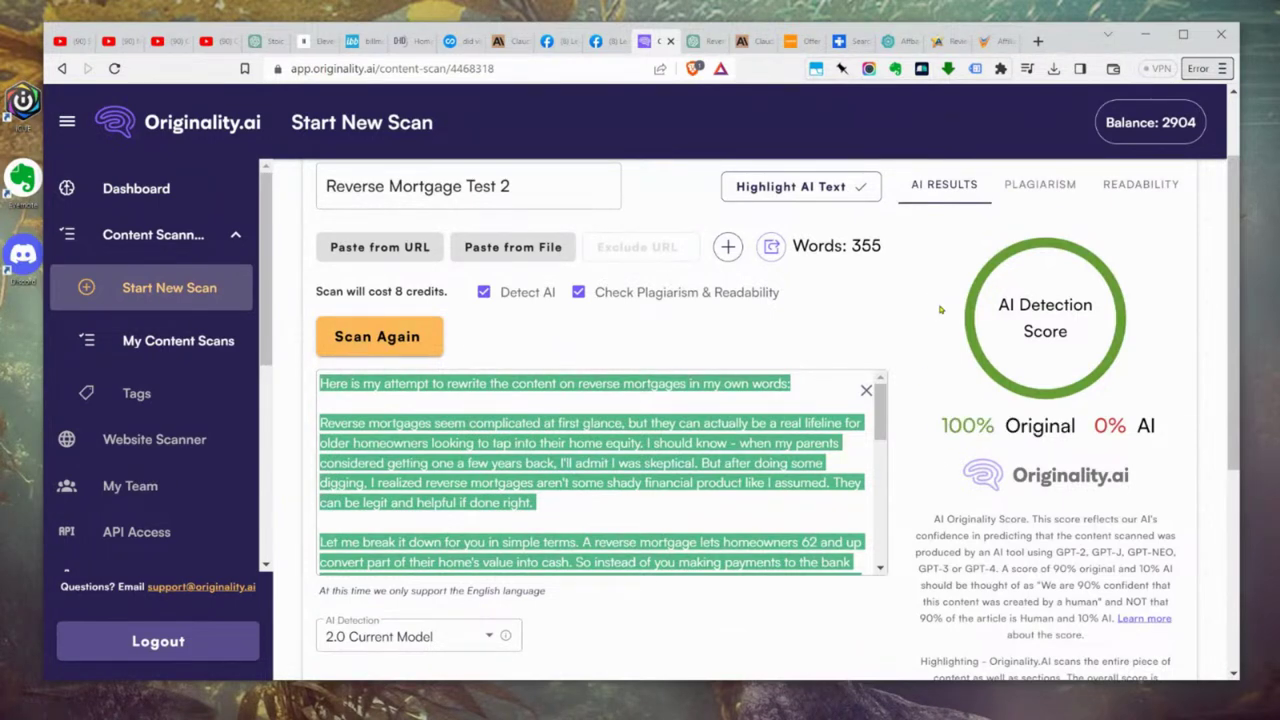
scroll(913, 330, "up", 1)
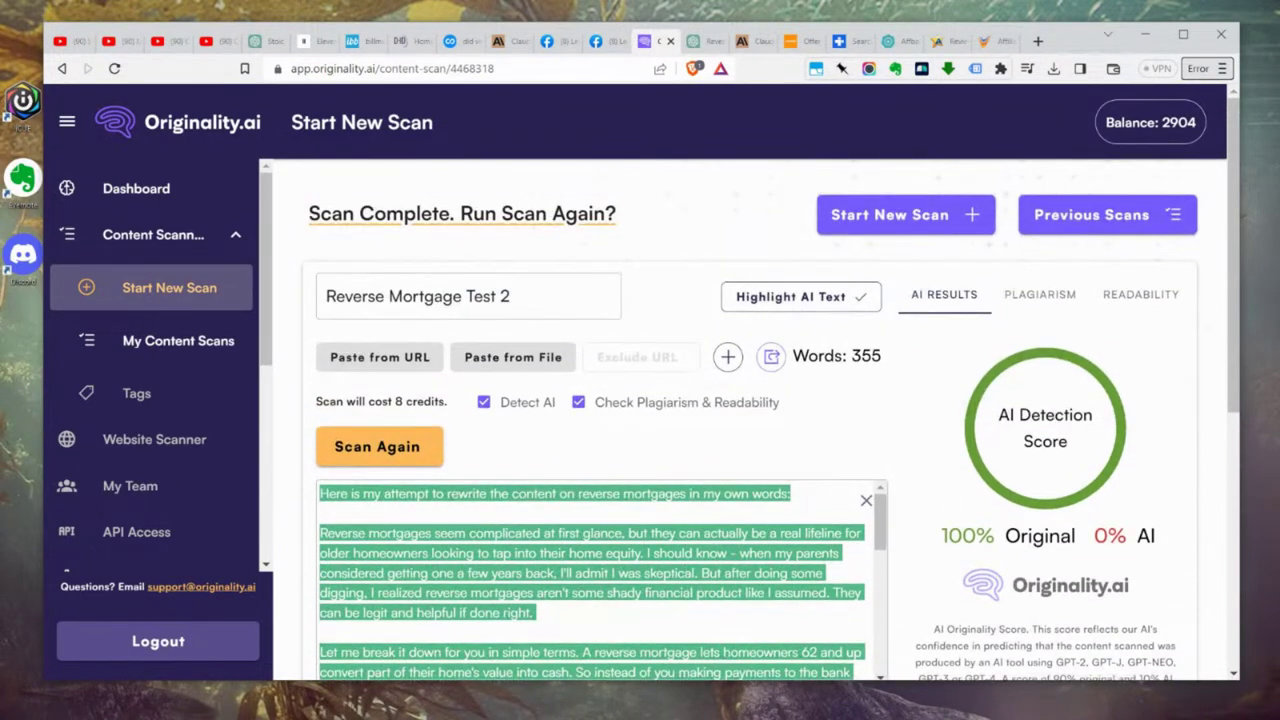
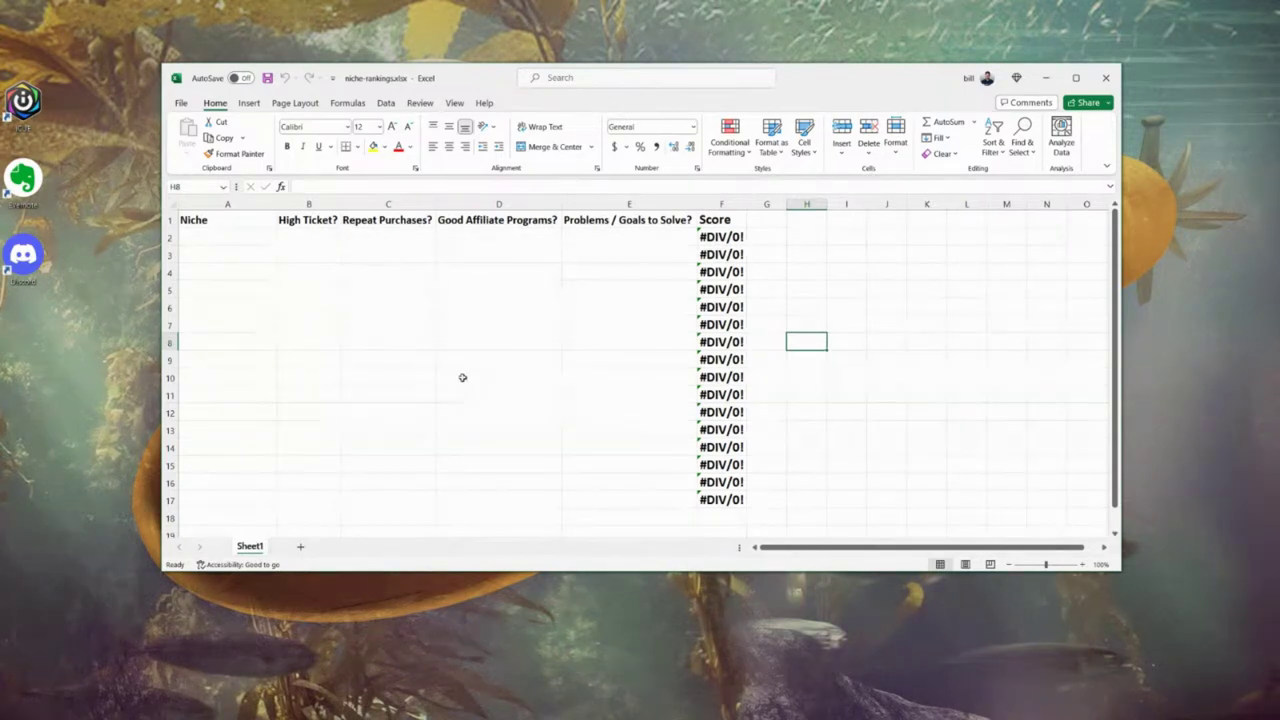
Step: In the niche-rankings.xlsx workbook in Excel, select the High Ticket? header cell and enlarge the sheet view
left_click(316, 222)
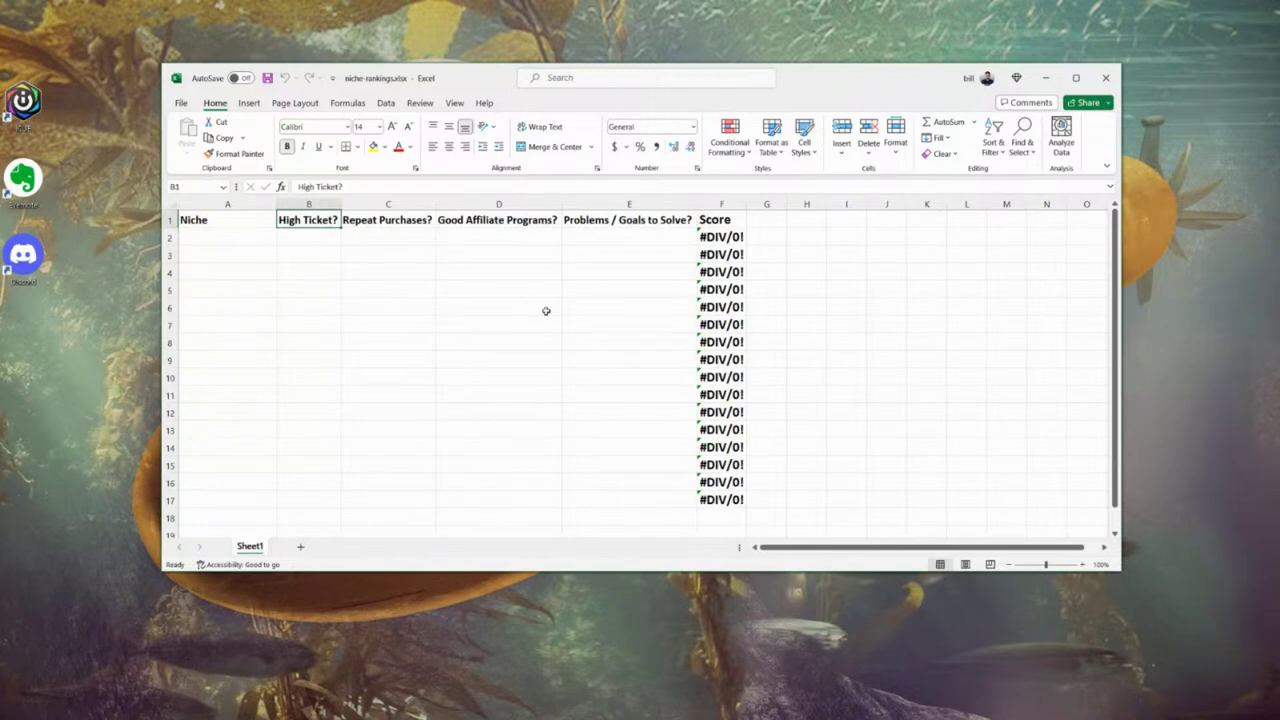
scroll(565, 356, "up", 1)
scroll(569, 362, "up", 1)
scroll(592, 366, "up", 1)
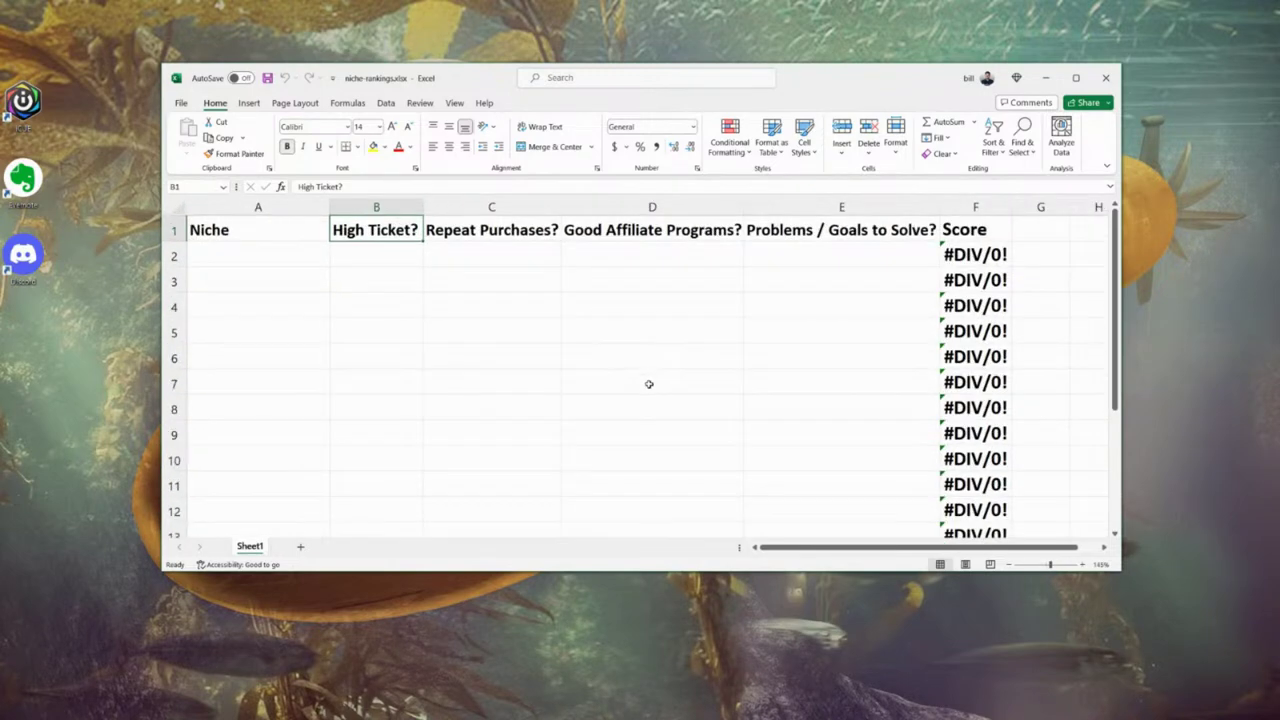
Step: Enlarge the niche-rankings.xlsx window and reposition it on the desktop so more rows and columns fit
left_click_drag(1113, 572, 1250, 695)
scroll(760, 472, "up", 1)
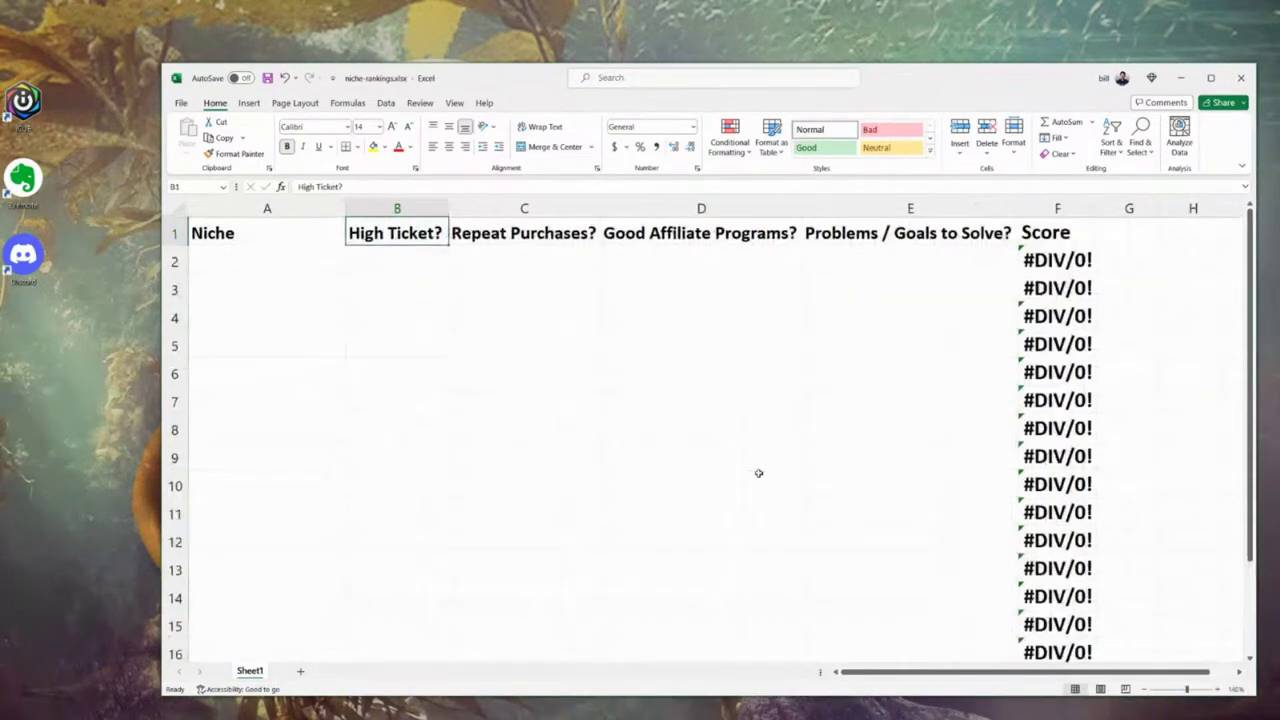
left_click_drag(948, 81, 878, 19)
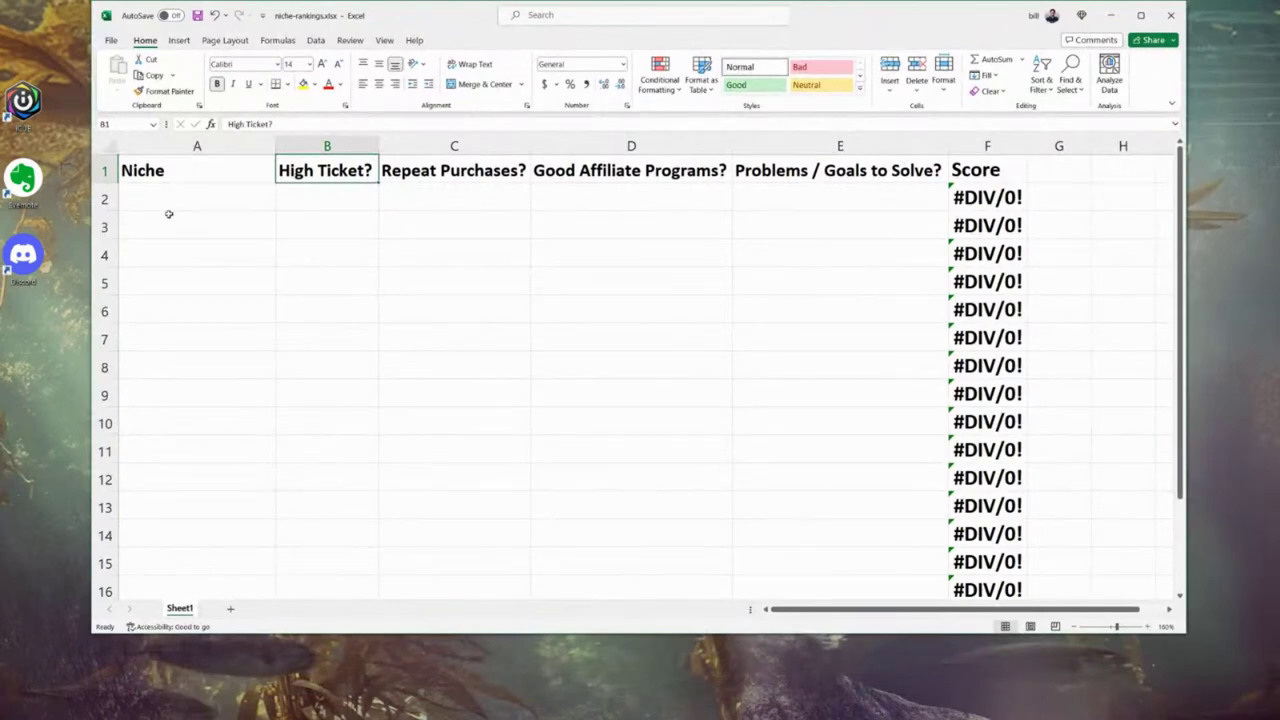
Step: Review the scoring sheet's header cells one by one, from Niche through Problems / Goals to Solve?
left_click(172, 171)
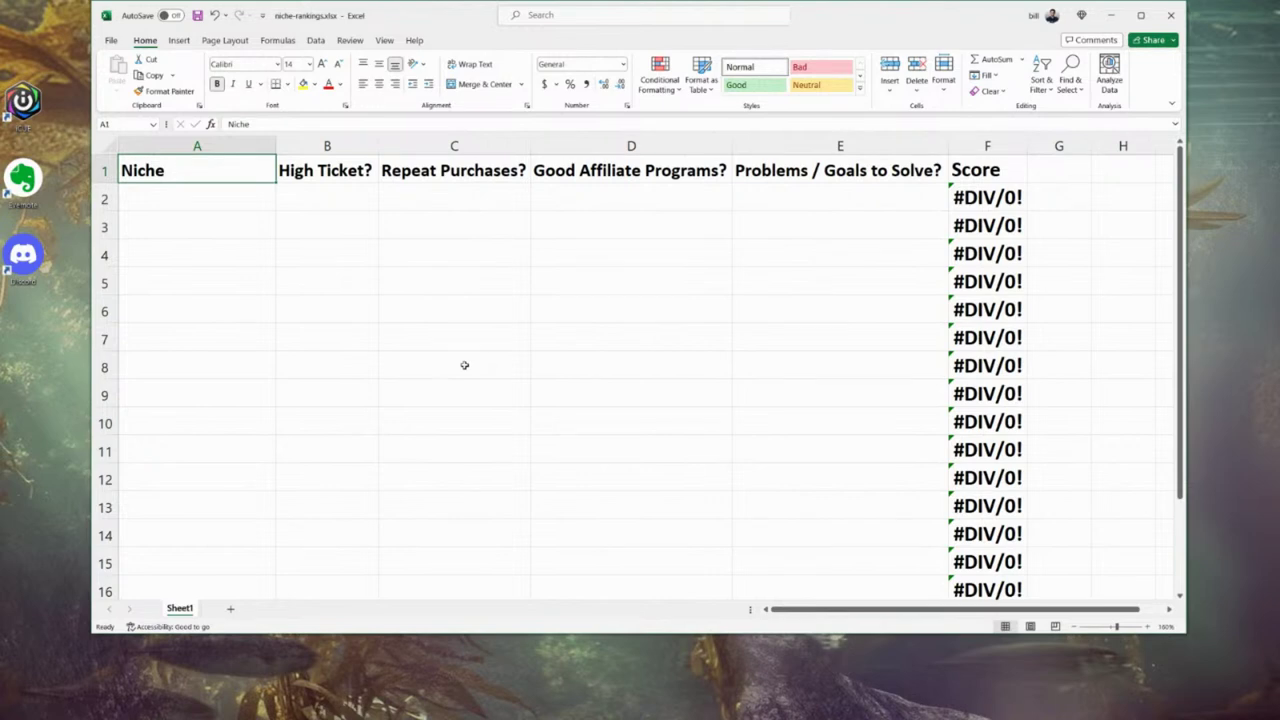
left_click(330, 174)
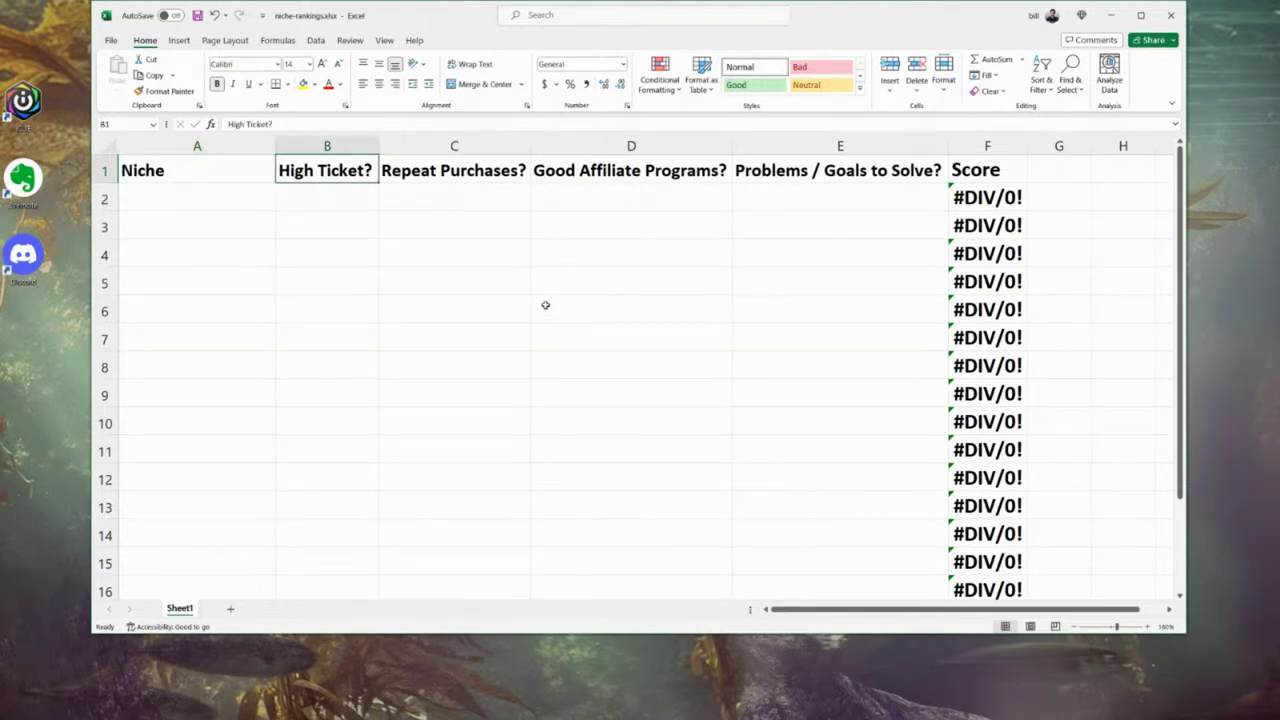
left_click(463, 170)
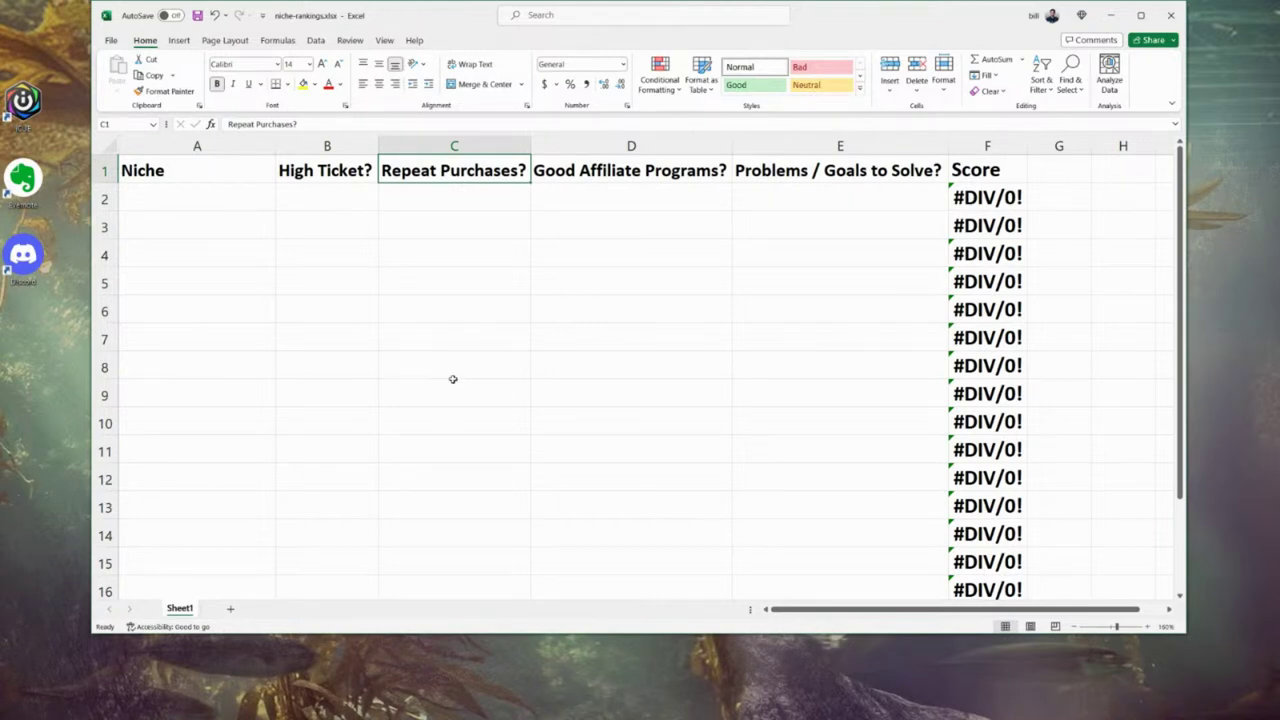
left_click(697, 174)
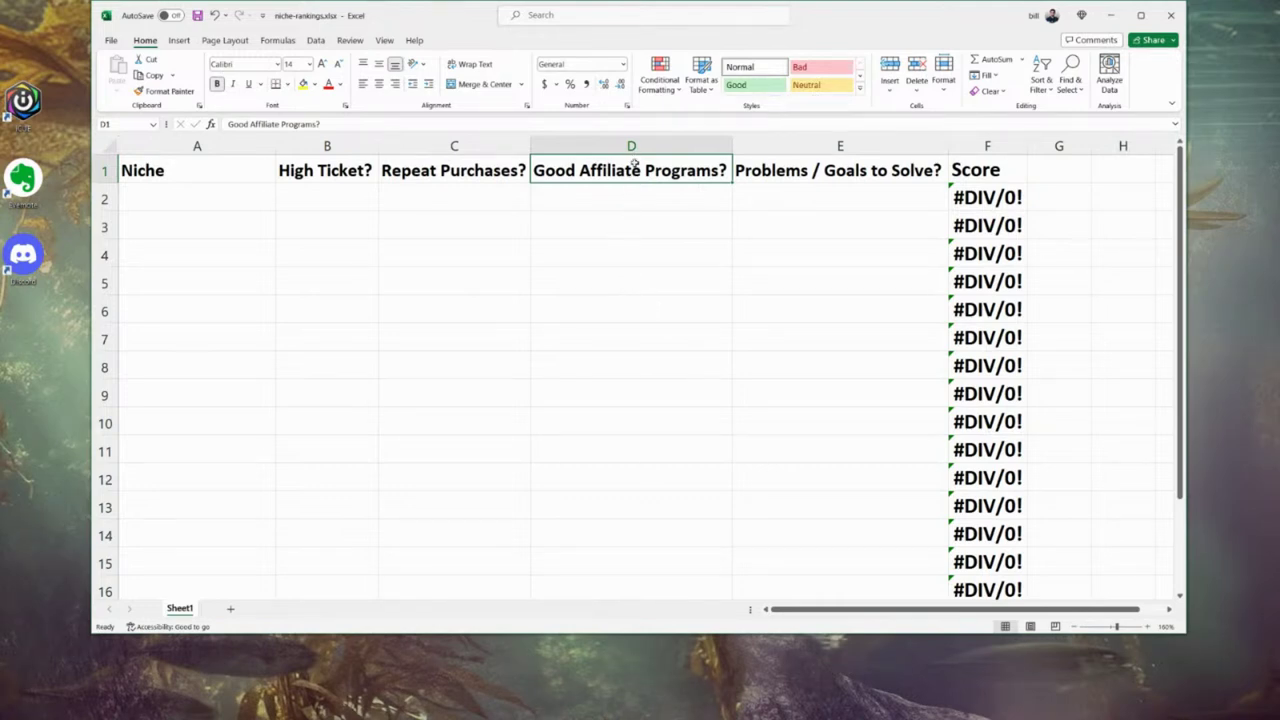
left_click(864, 172)
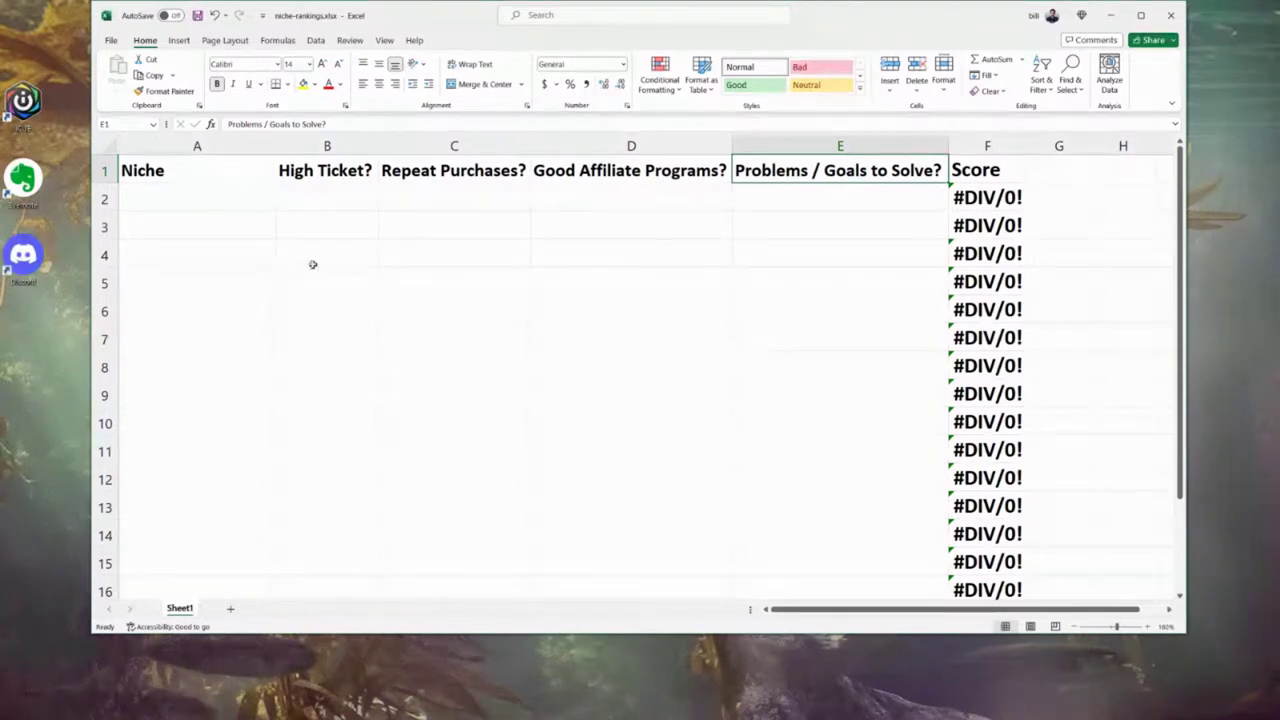
left_click(1062, 199)
Step: Enter Golf as the first niche in row 2 and give it a High Ticket? score of 9
left_click(229, 203)
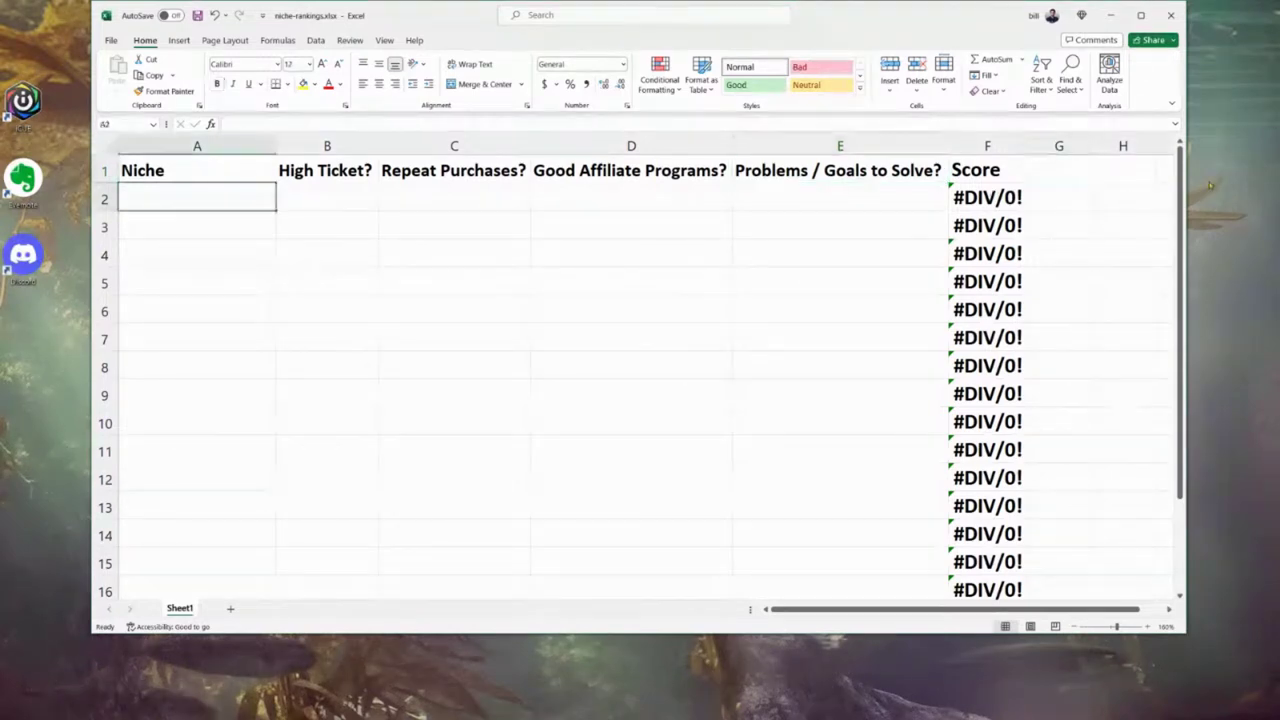
type("Golf")
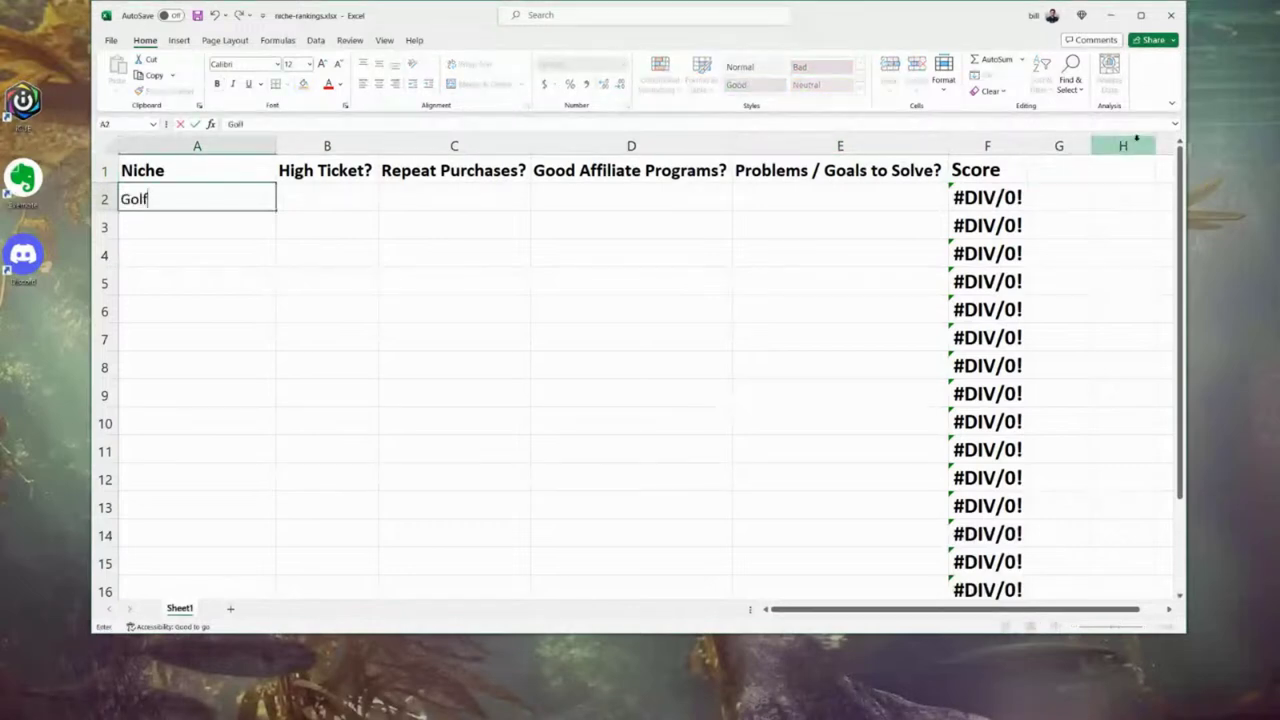
key("Tab")
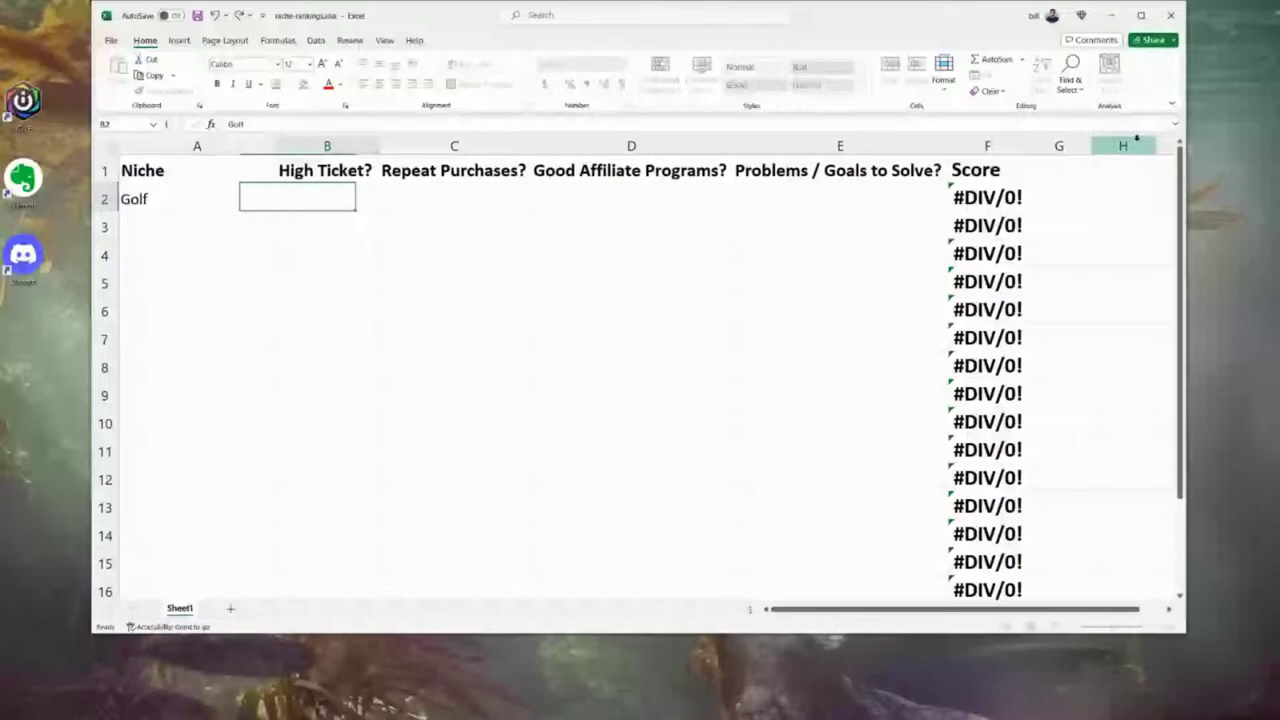
key("Escape")
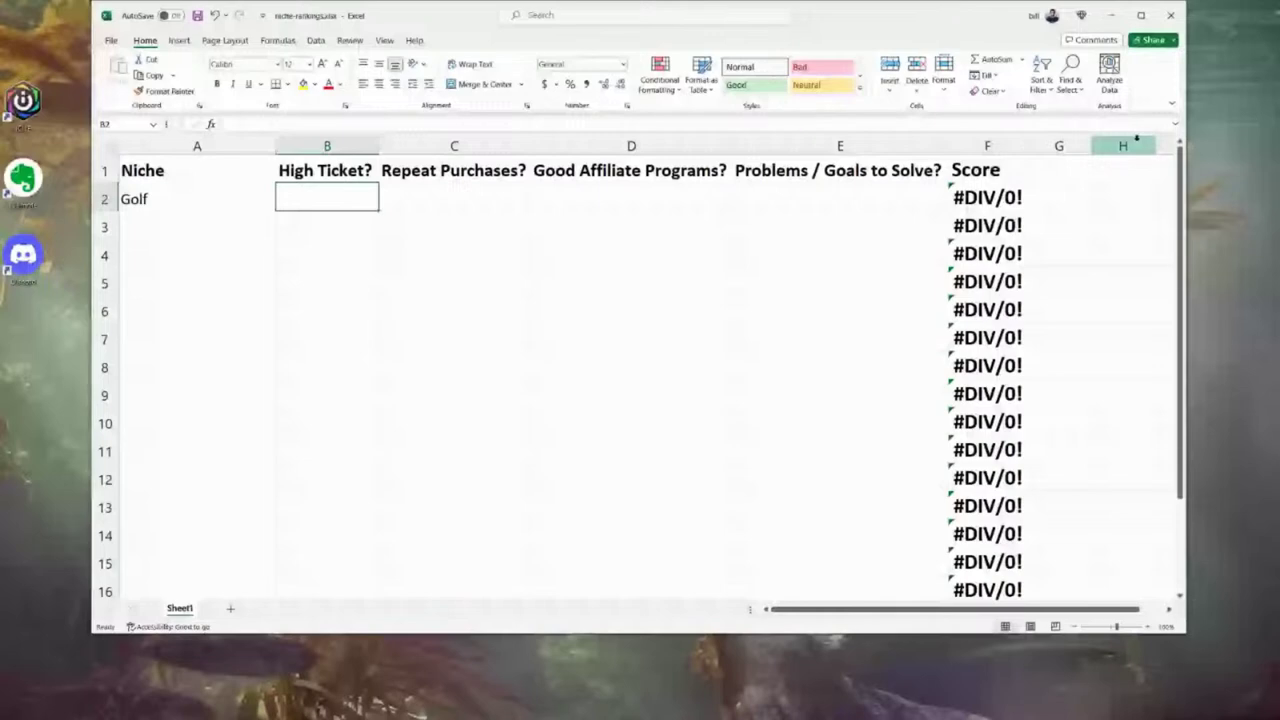
key("Return")
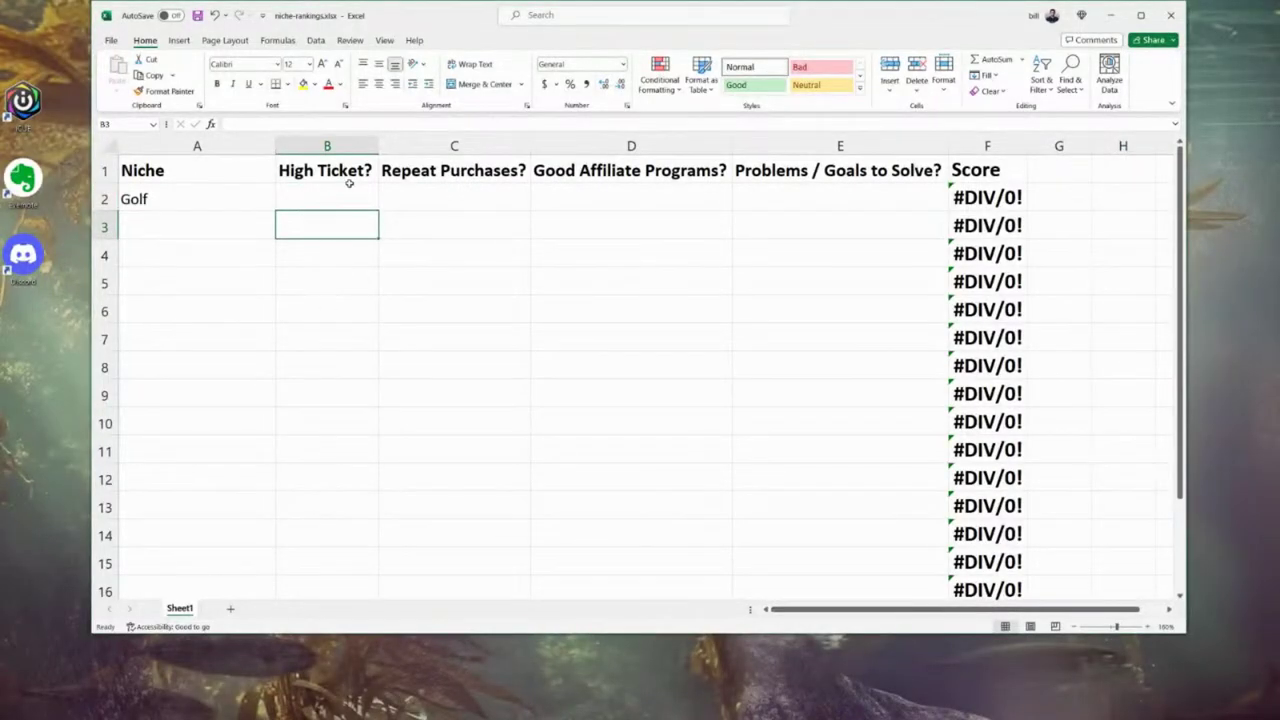
left_click(349, 190)
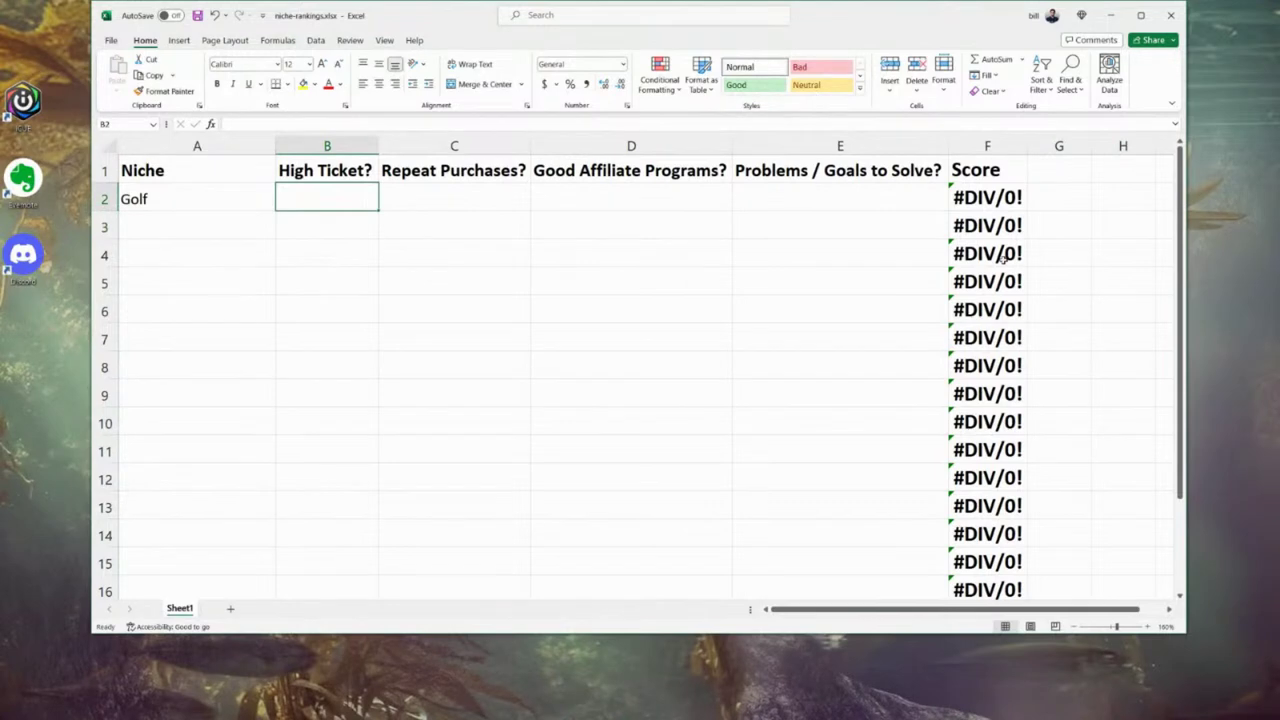
type("9")
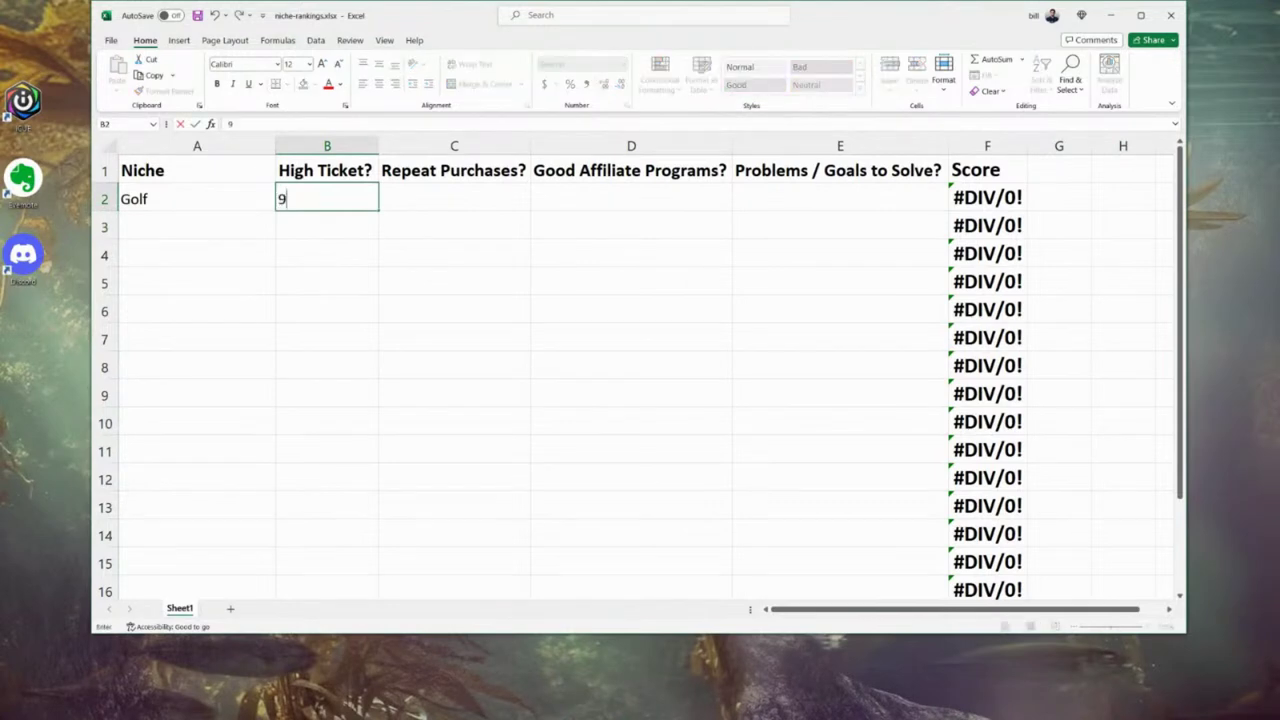
key("Tab")
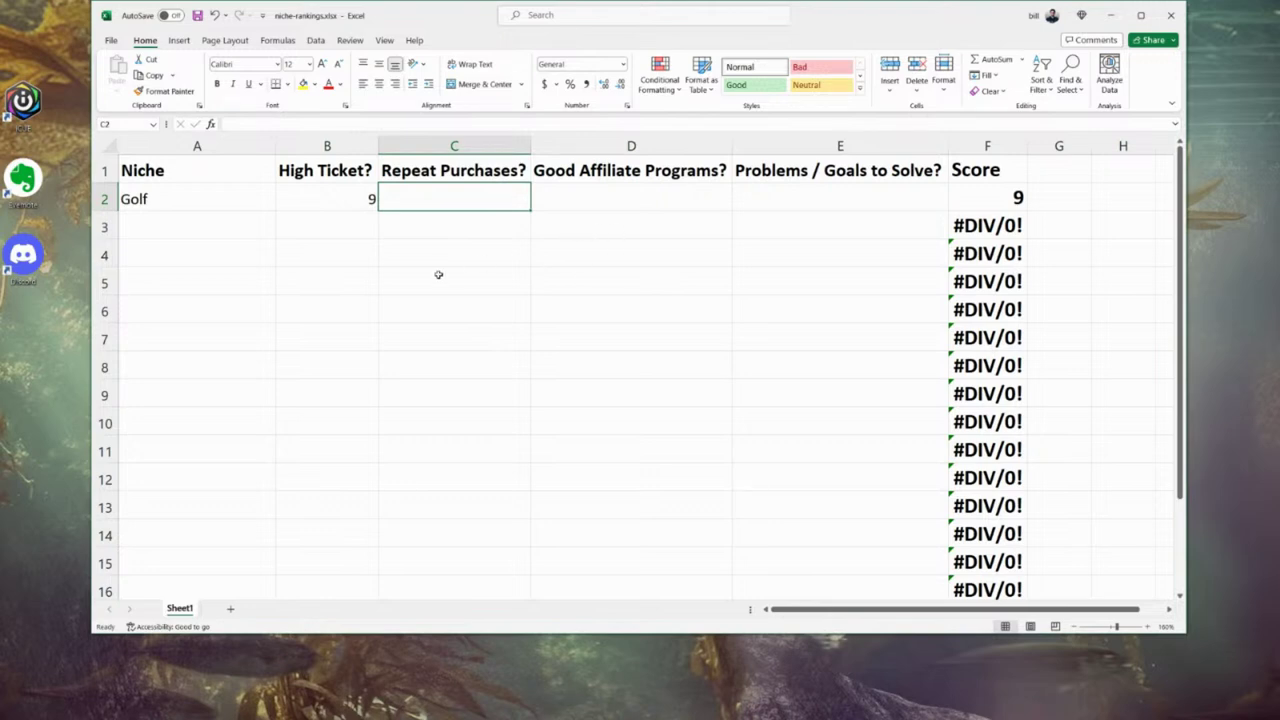
Step: Give Golf a Repeat Purchases? score of 8
left_click(460, 164)
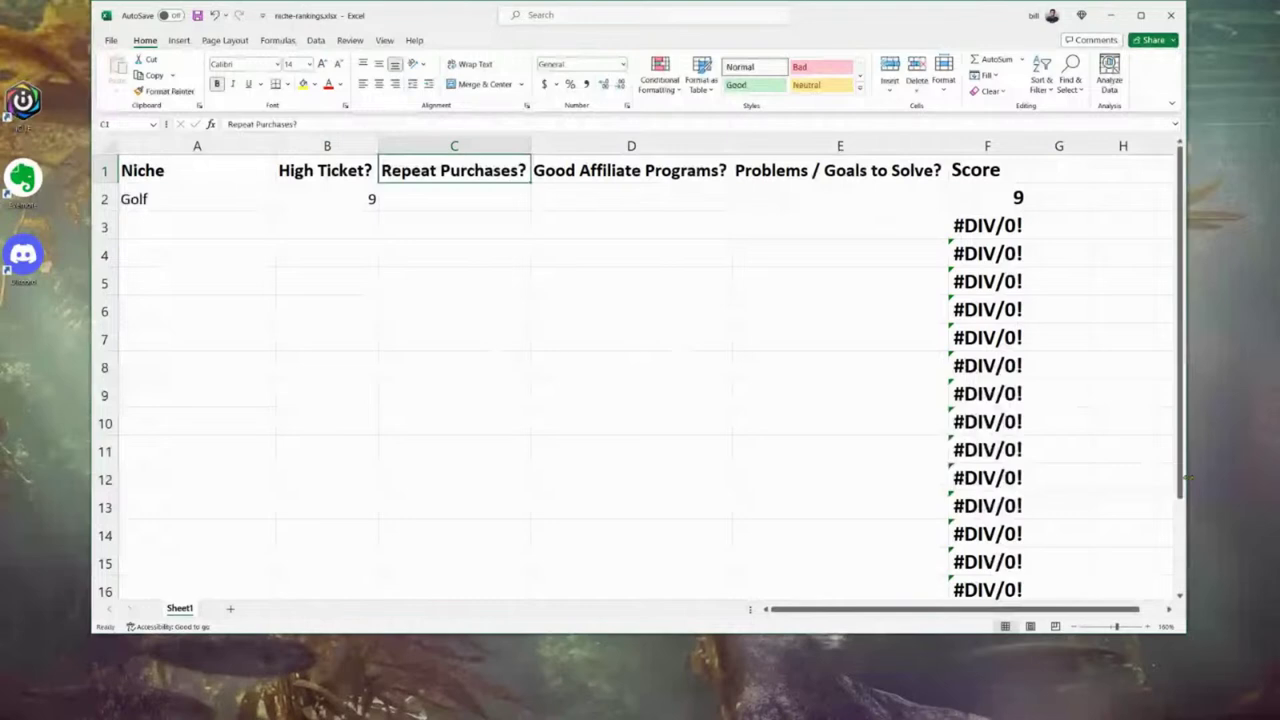
left_click(466, 199)
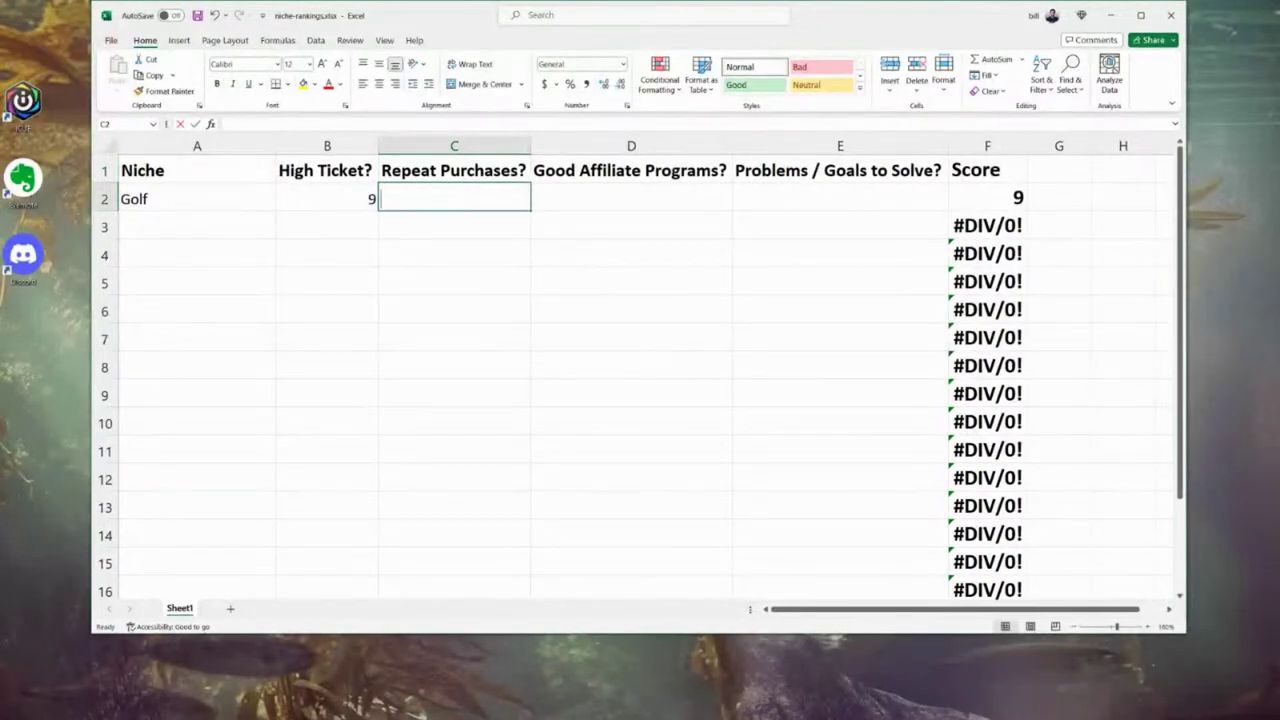
type("8")
key("Return")
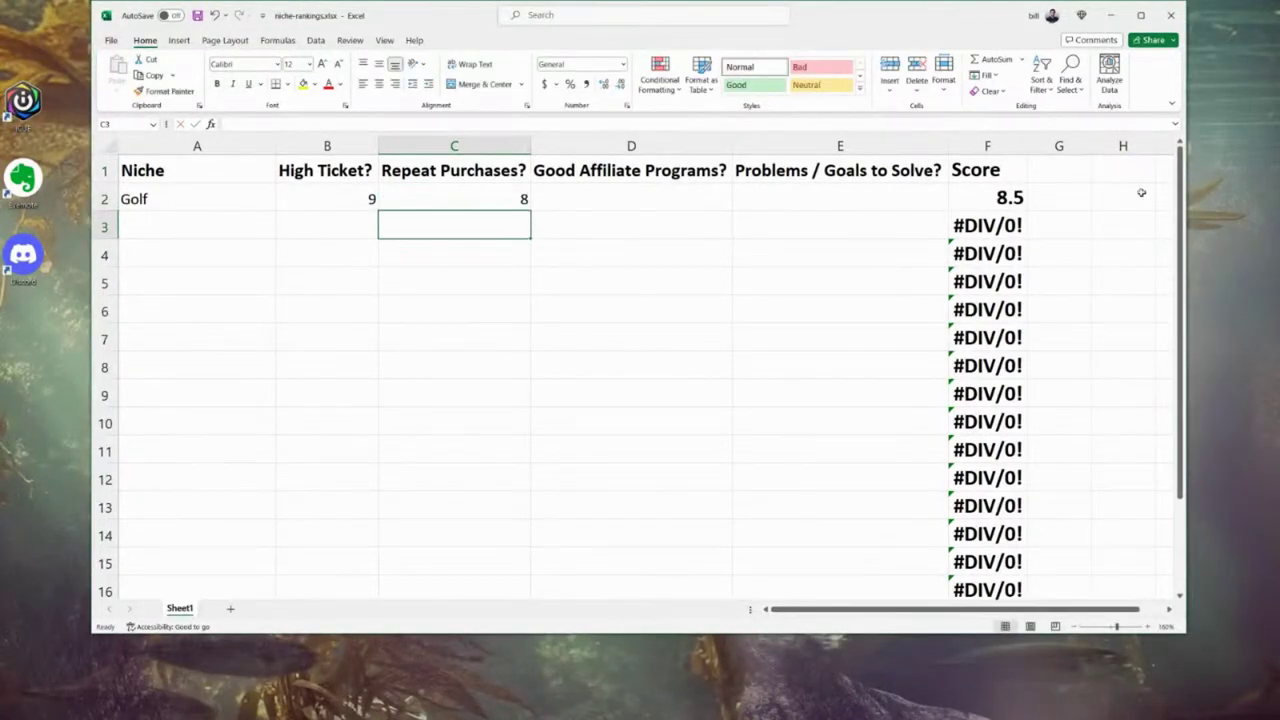
Step: Review Golf's High Ticket? and Repeat Purchases? scores and select its empty Good Affiliate Programs? cell
left_click(654, 200)
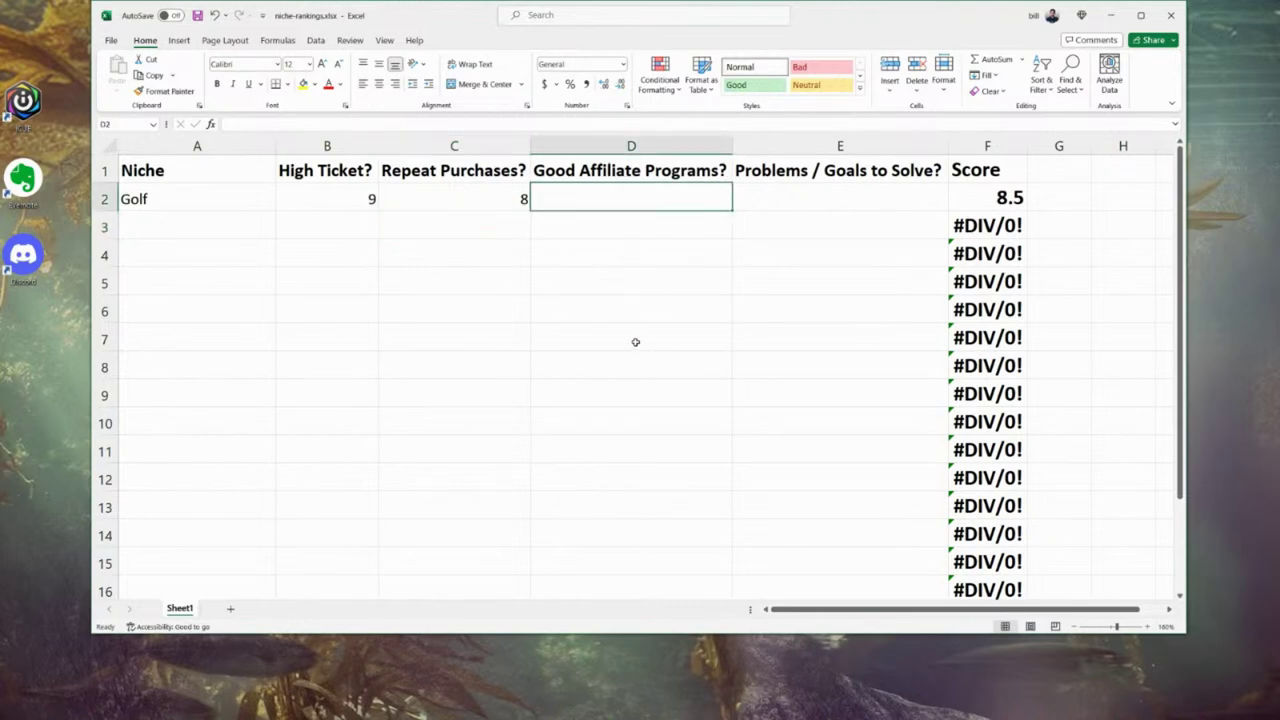
left_click(298, 177)
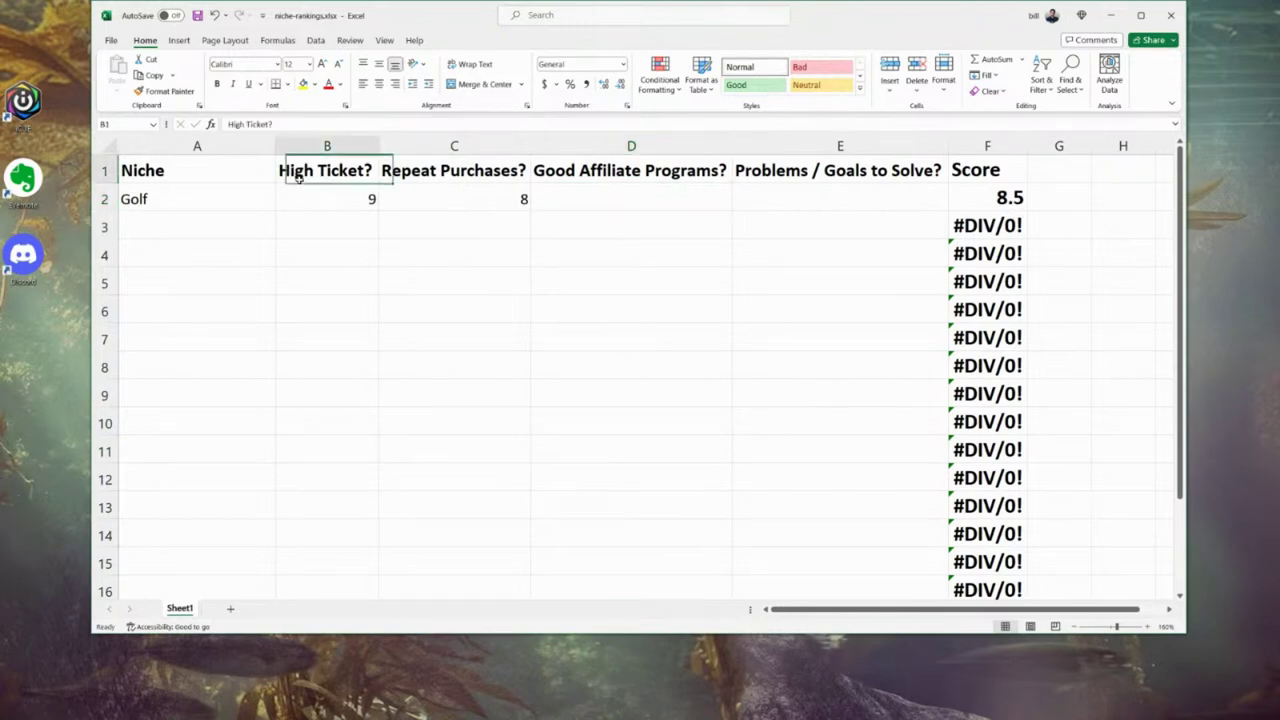
key("Right")
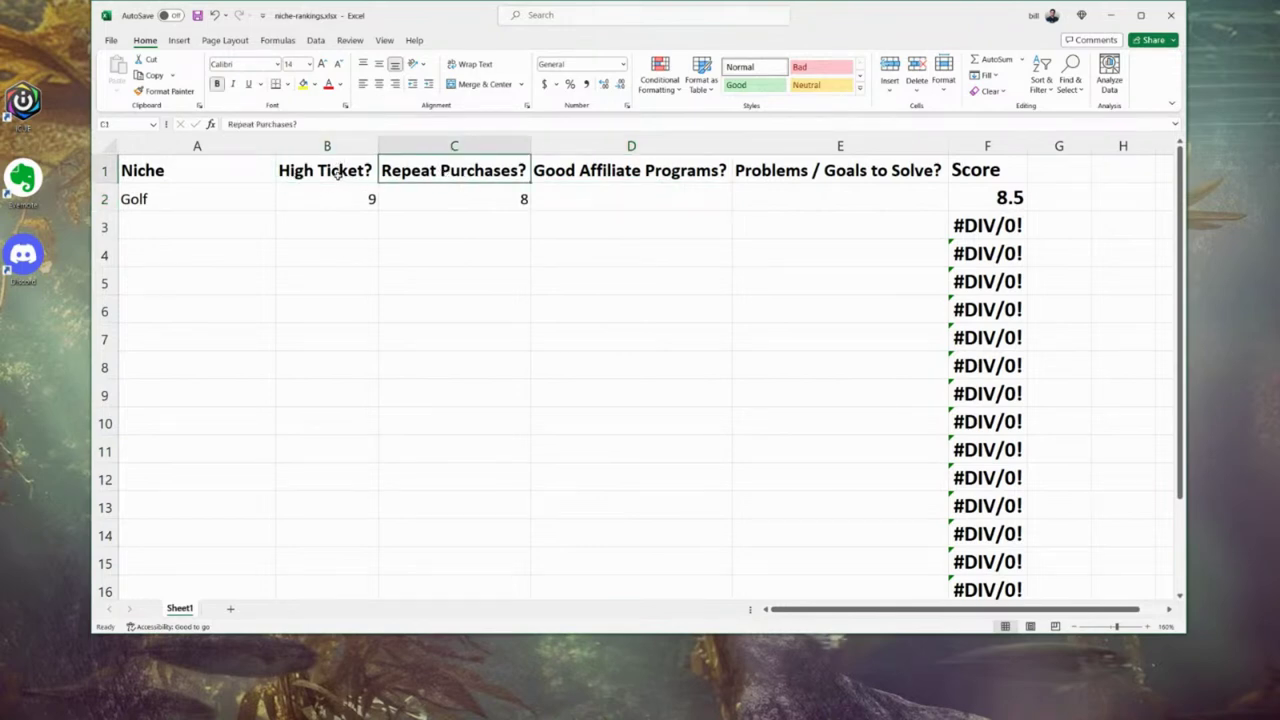
left_click(338, 174)
left_click(336, 198)
left_click(448, 200)
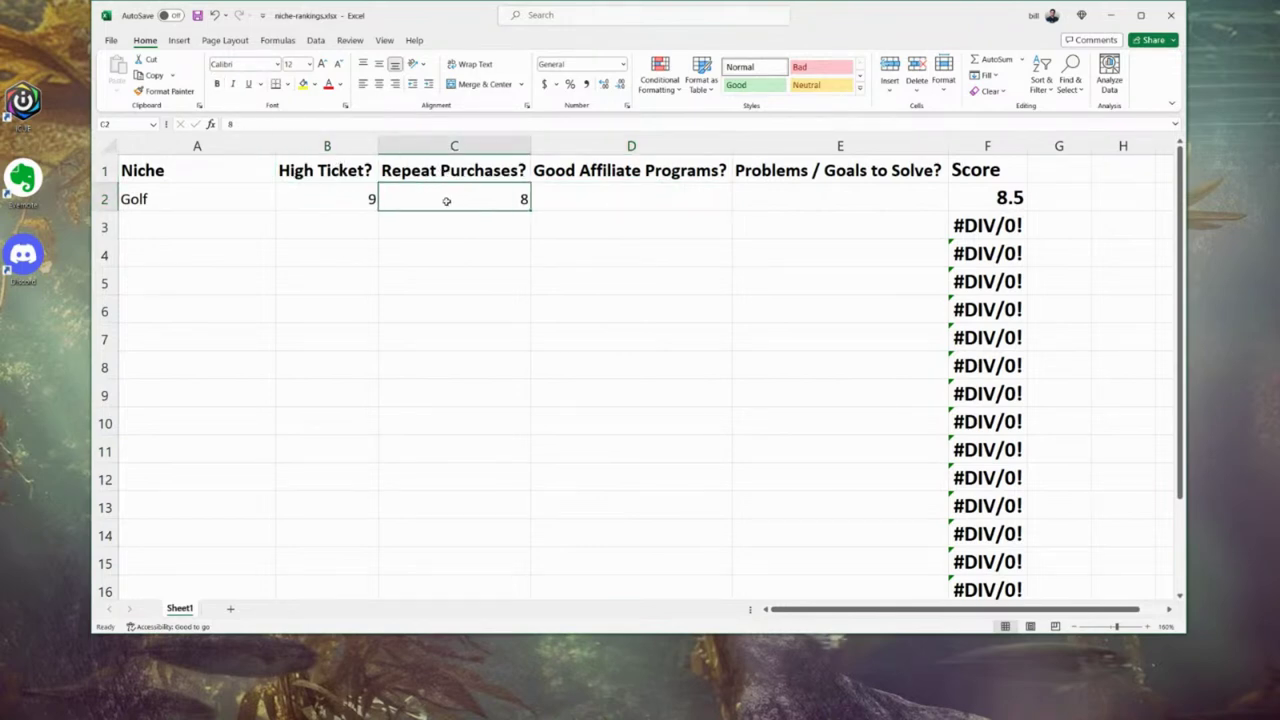
left_click(338, 200)
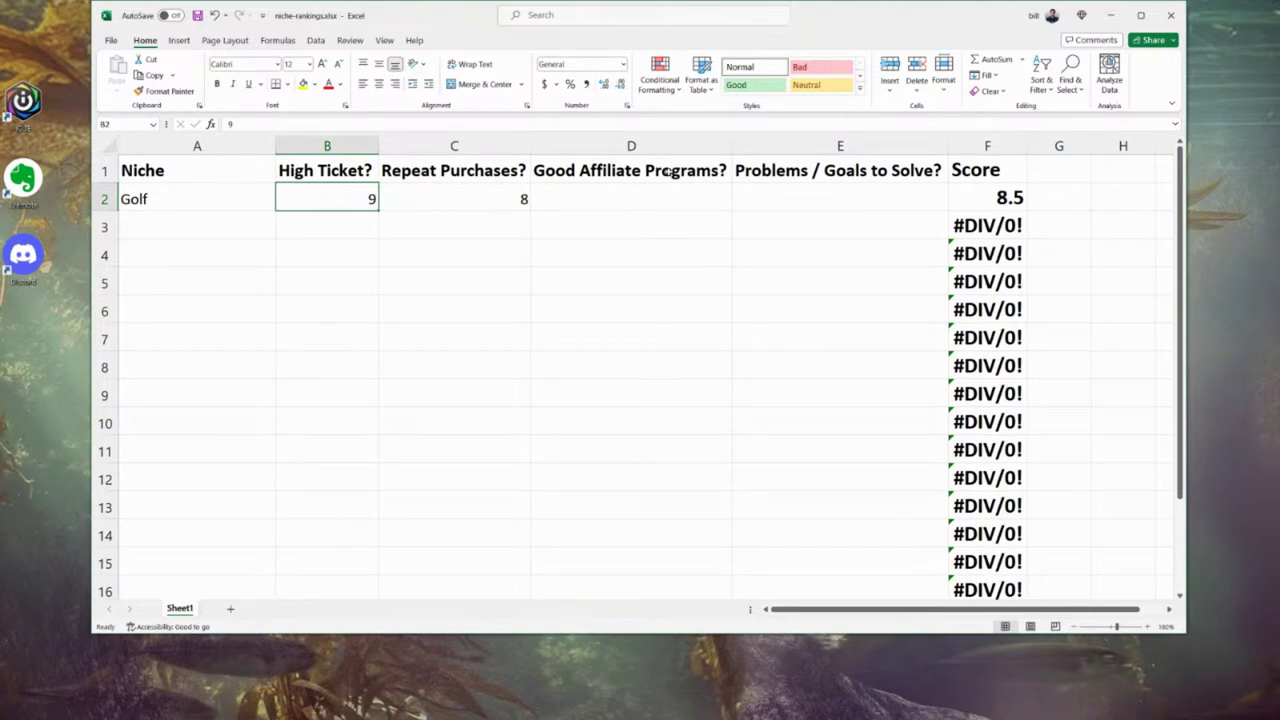
left_click(636, 198)
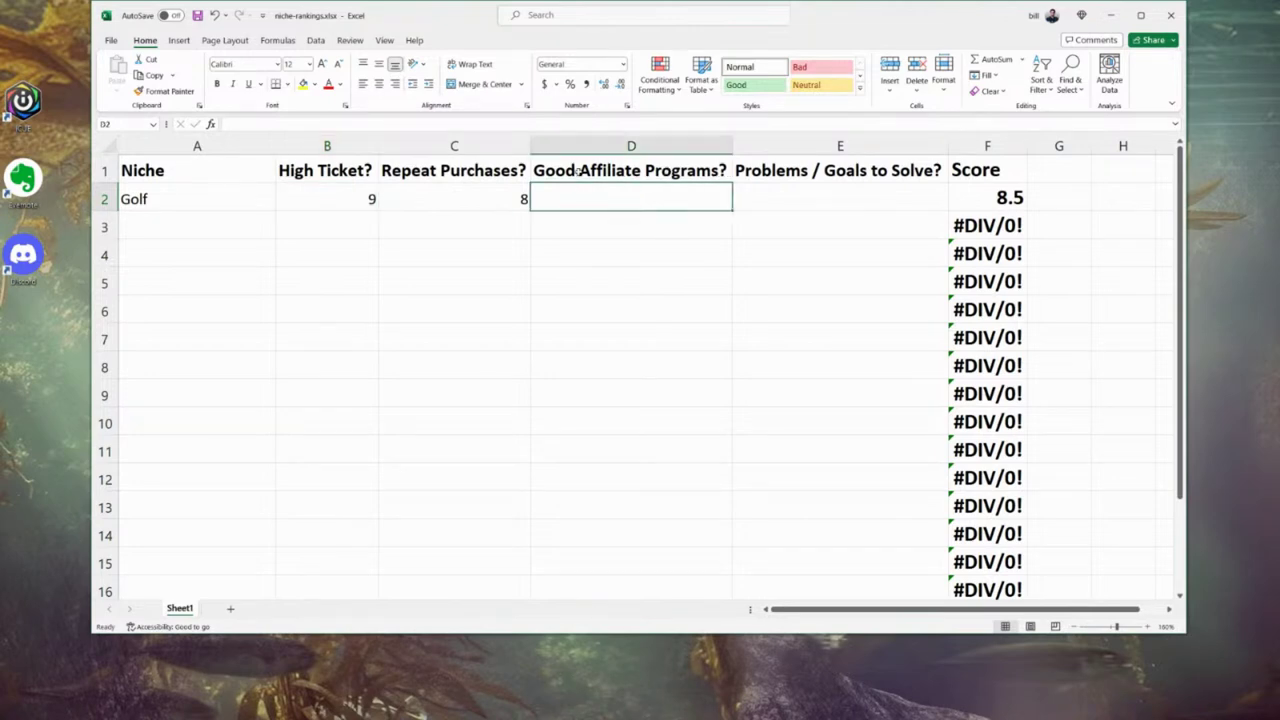
left_click(612, 172)
left_click(624, 203)
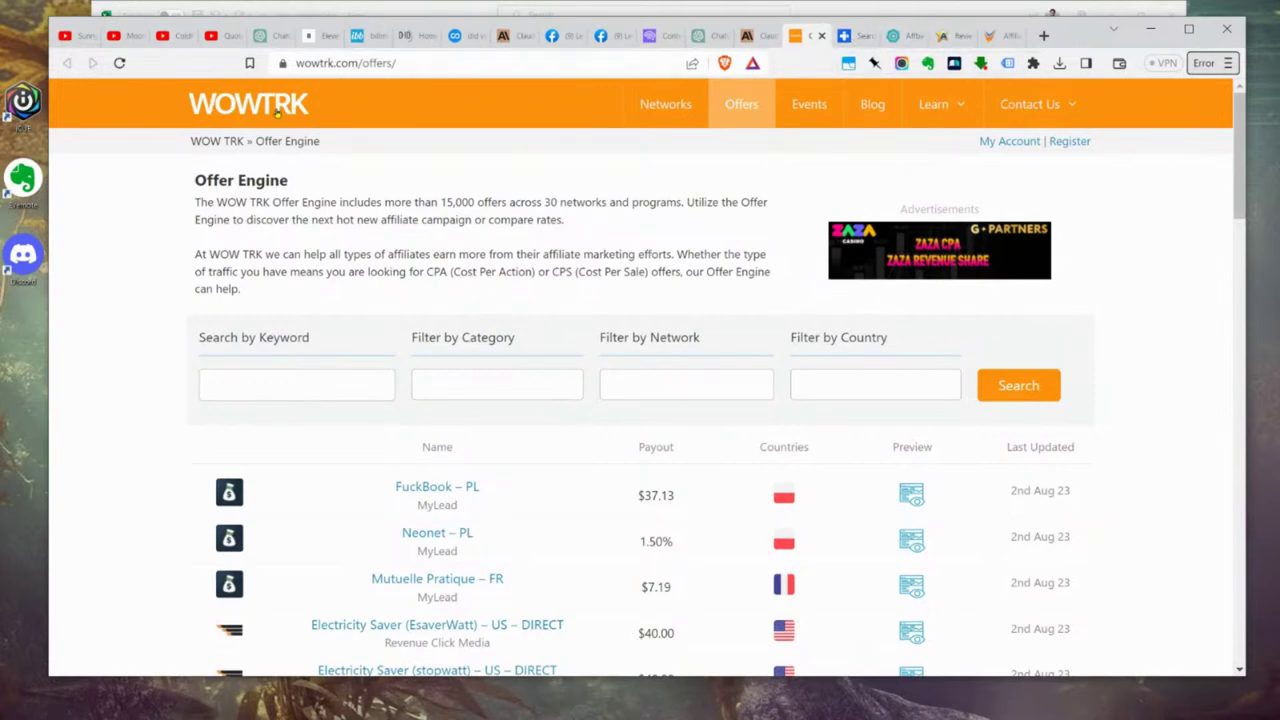
Step: In the browser, look through the affiliate offer directories affplus, Affbank, Affpaying and OfferVault
left_click(860, 40)
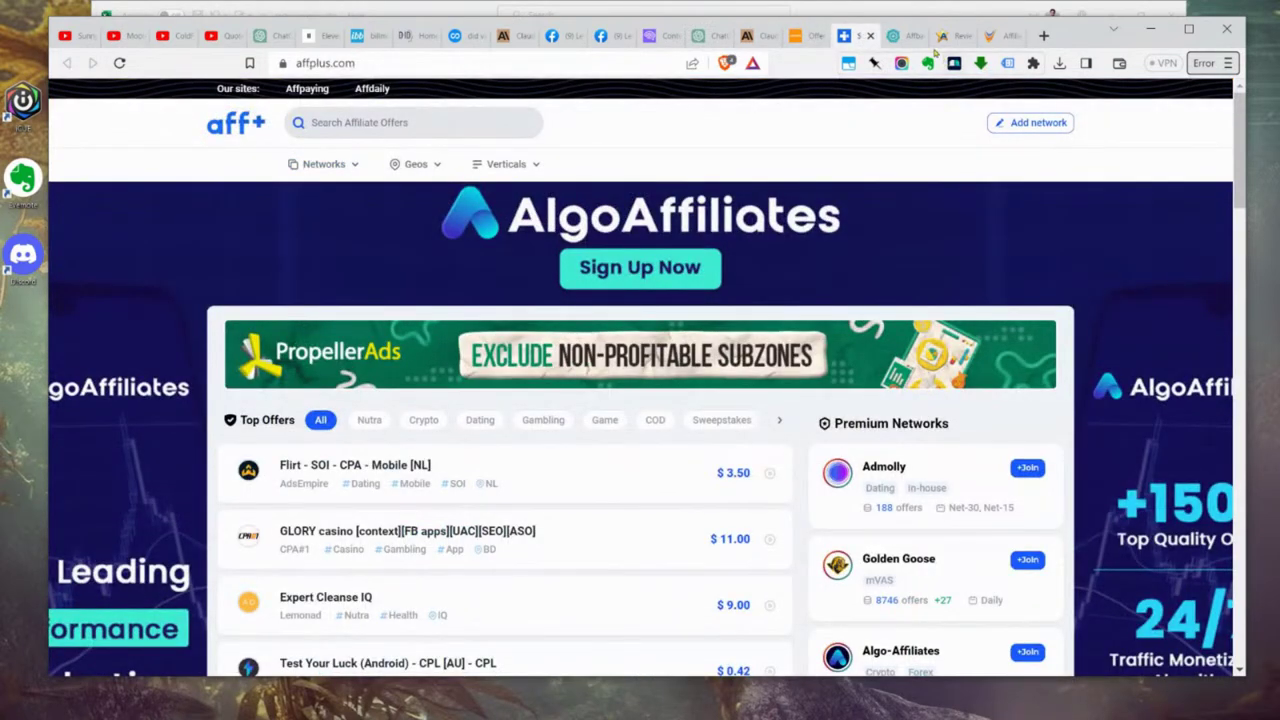
left_click(903, 38)
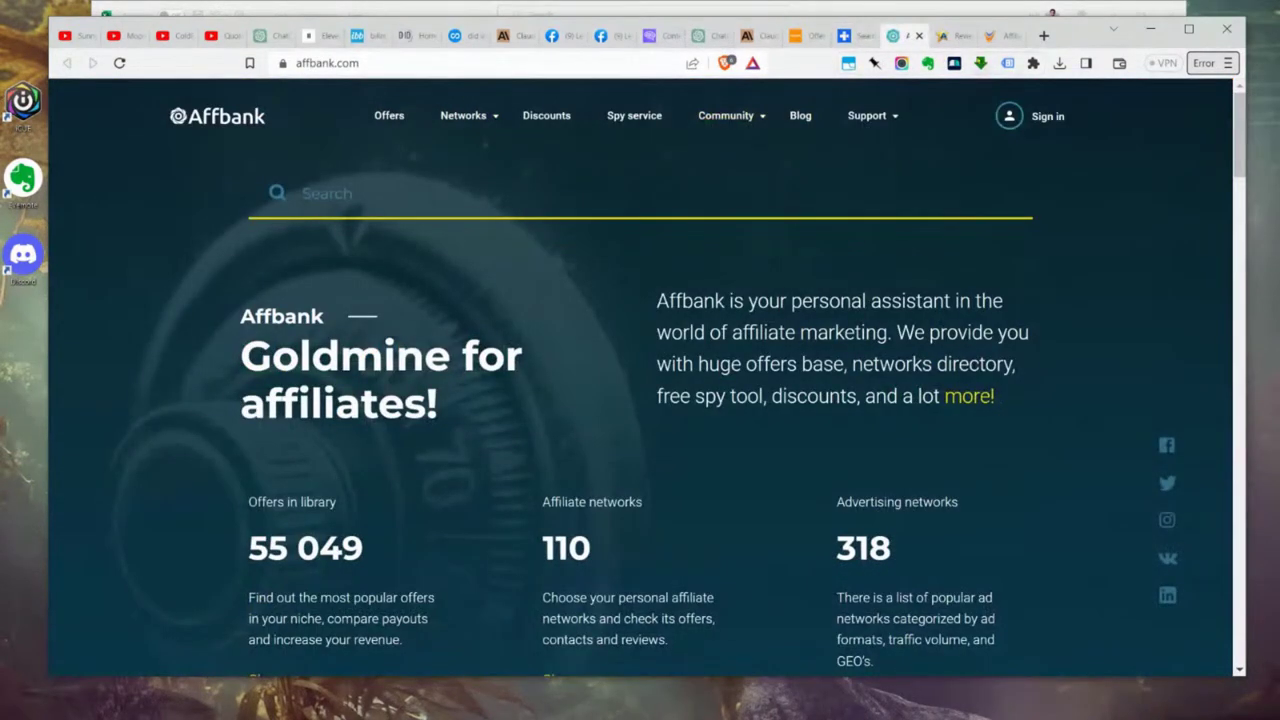
left_click(950, 36)
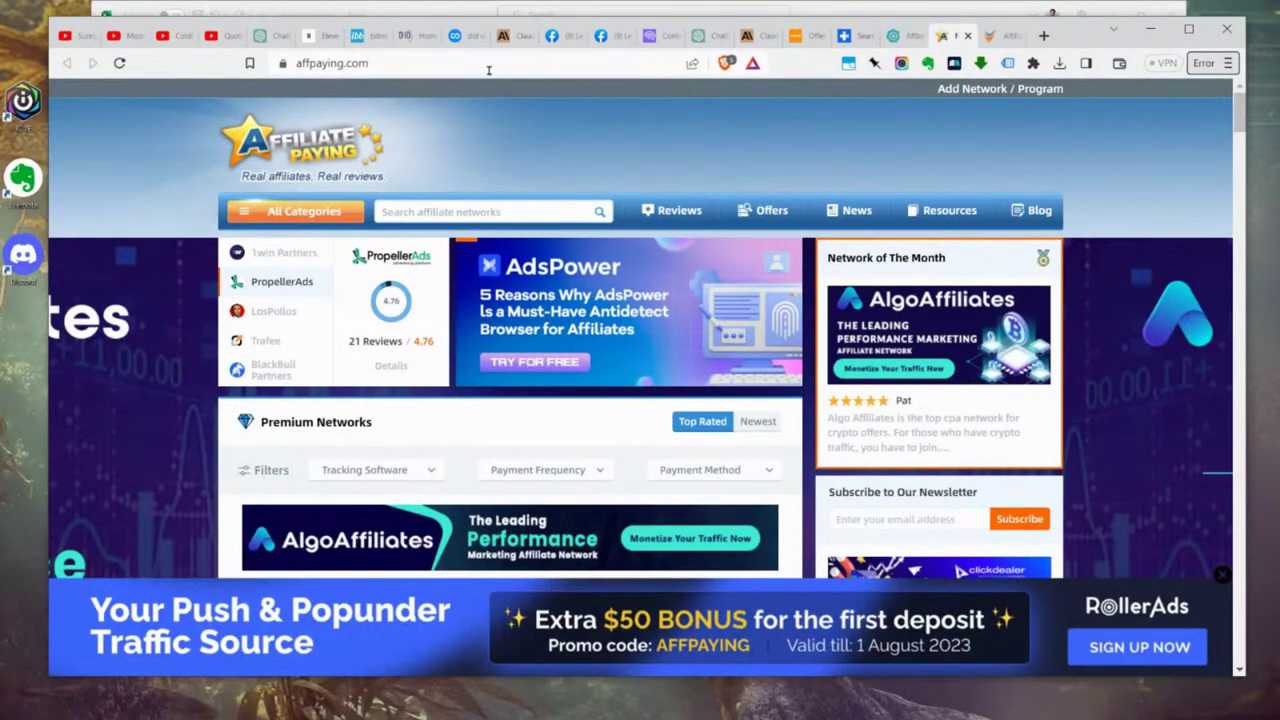
left_click(990, 36)
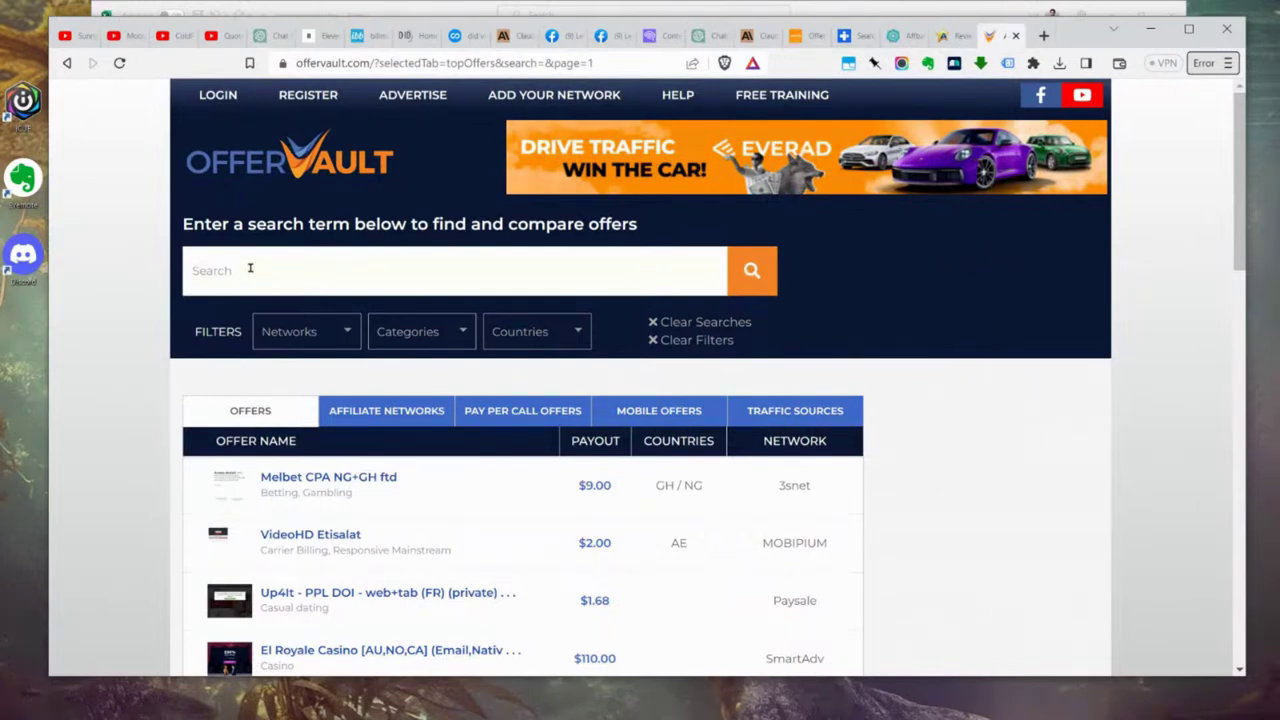
Step: Filter the OfferVault offers by country to the US and search for golf
left_click(530, 331)
left_click(558, 400)
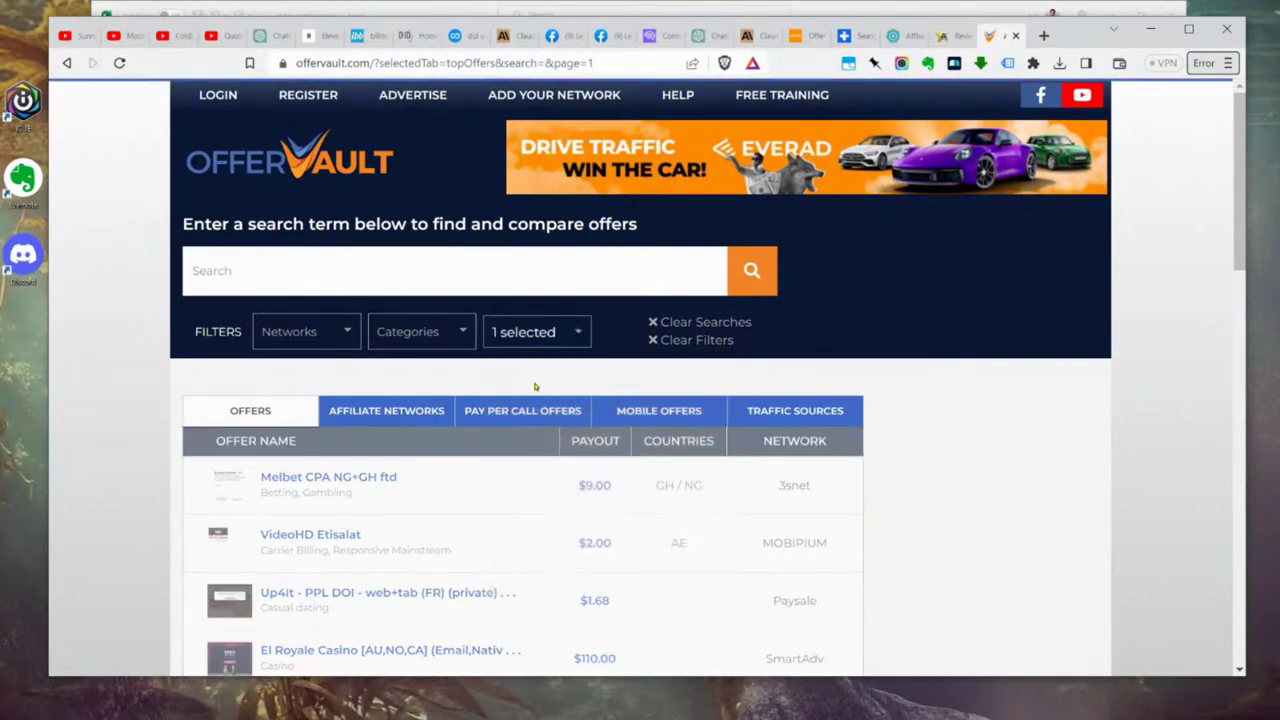
left_click(293, 256)
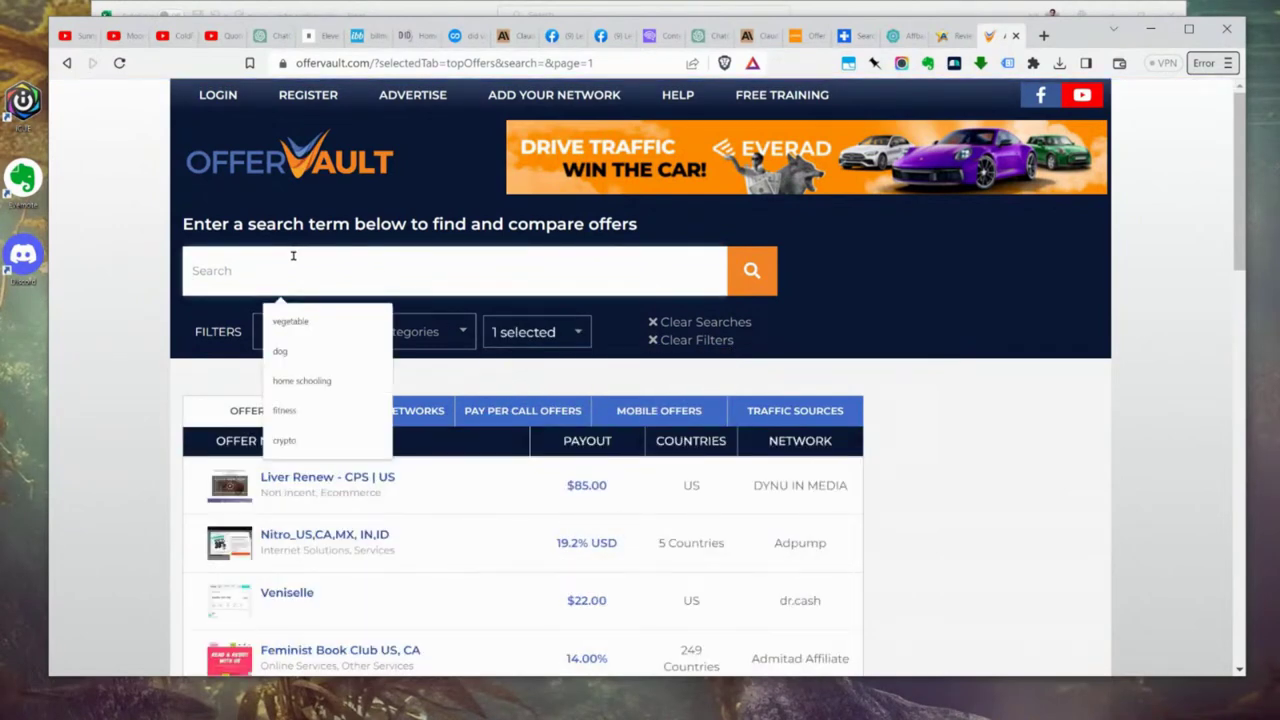
type("golf")
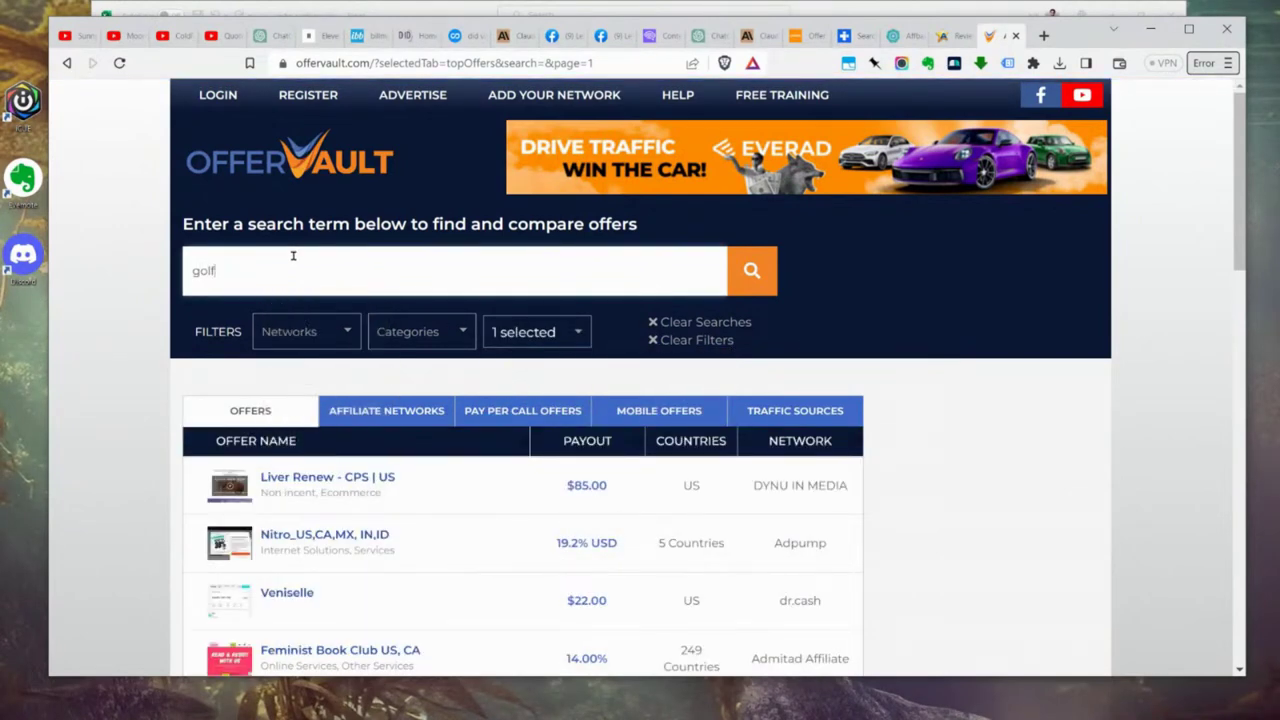
key("Return")
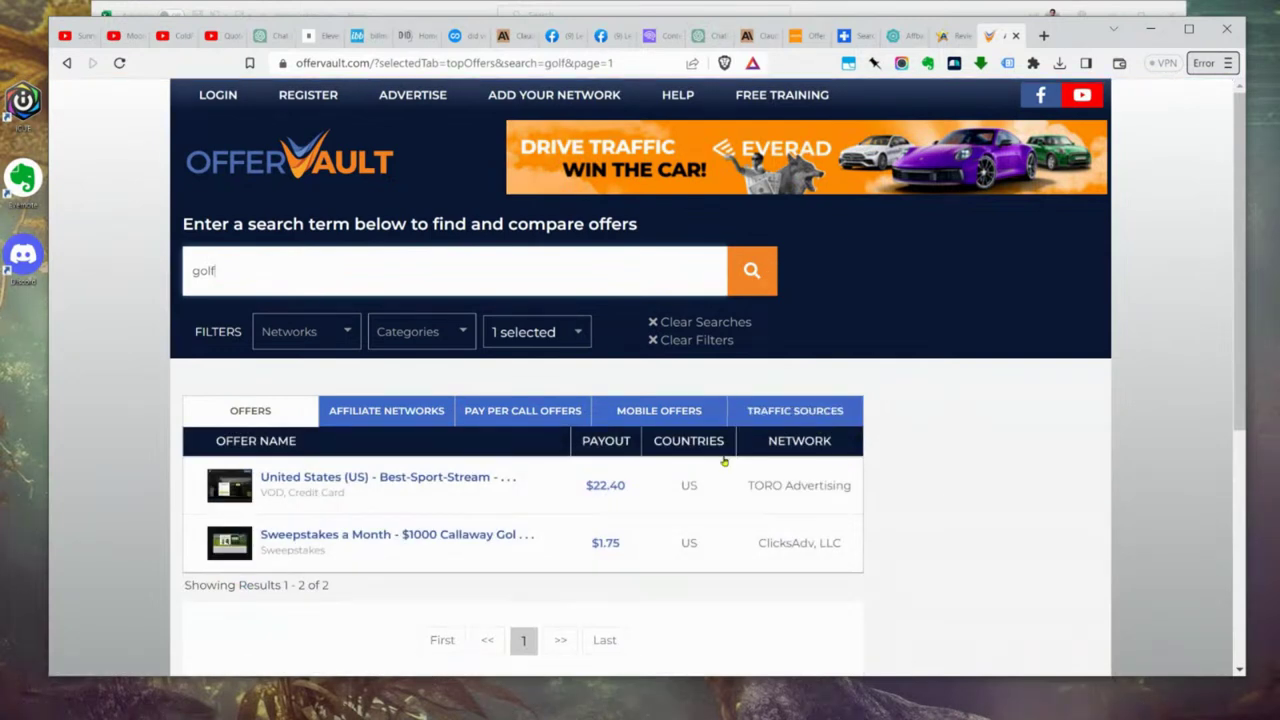
Step: Examine the details of the Best-Sport-Stream golf offer and return to the search results
left_click(435, 480)
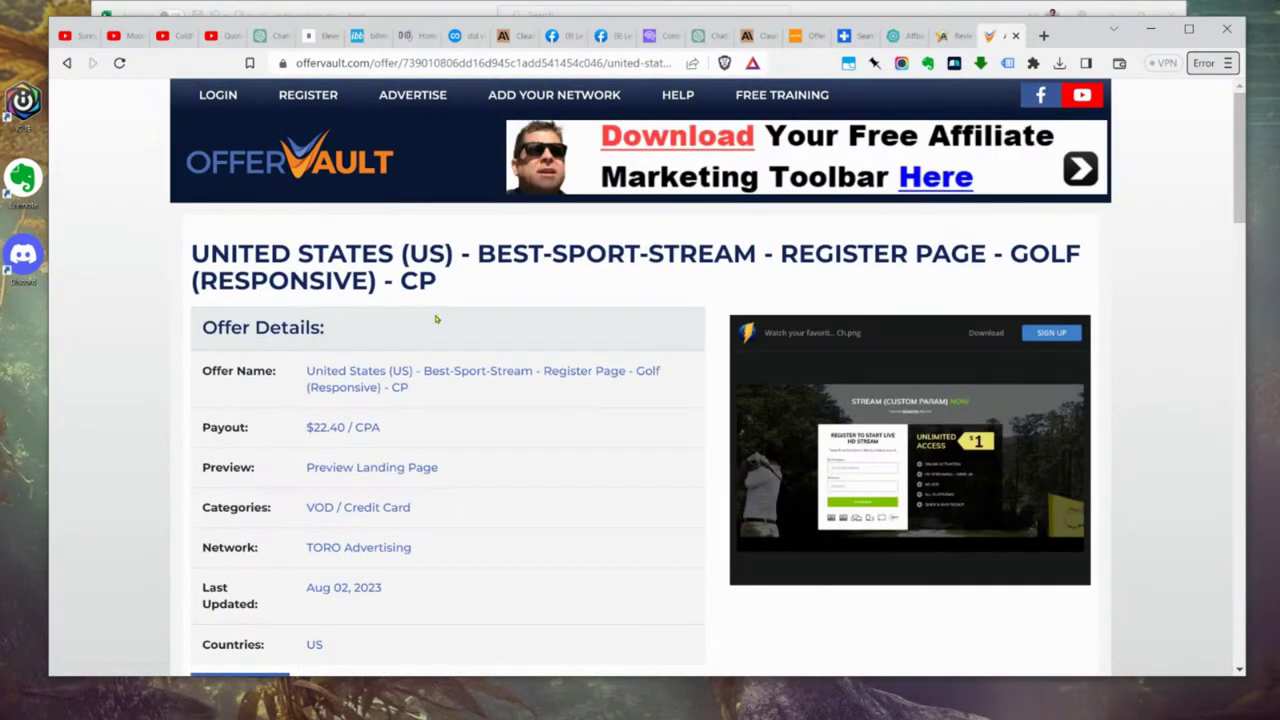
left_click(67, 62)
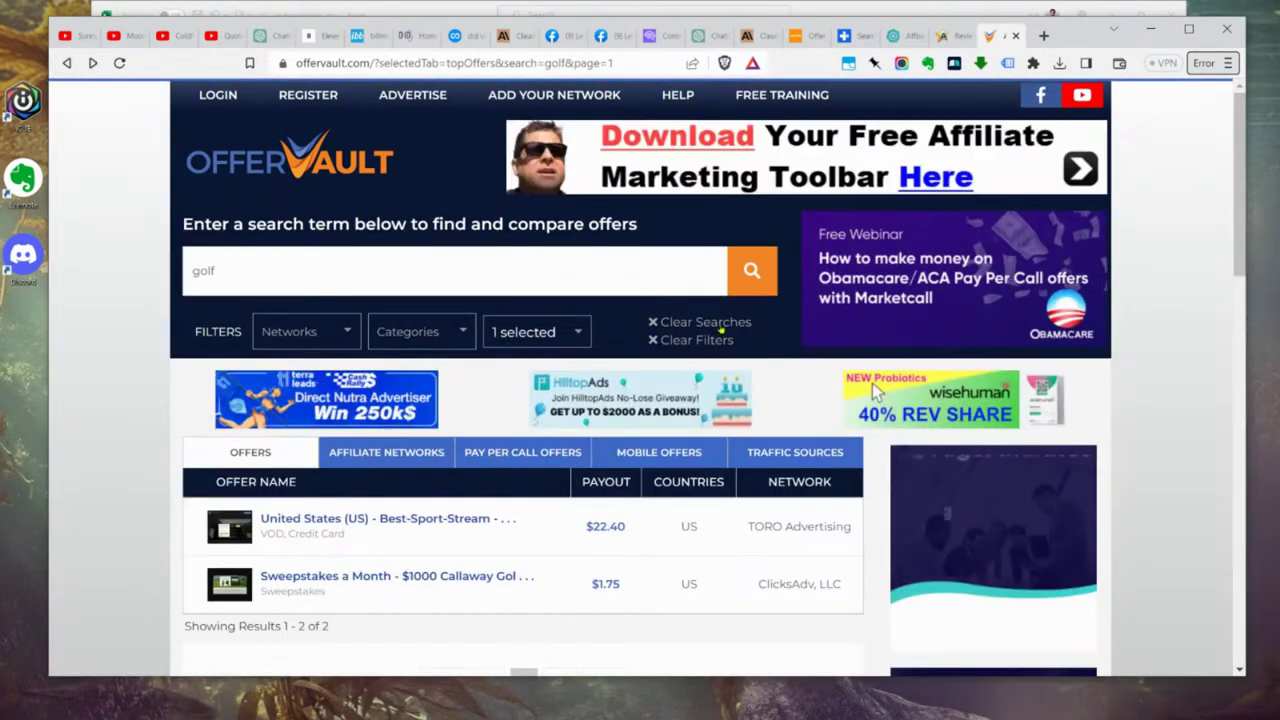
Step: Search Affpaying for golf and open the Sunday Golf Affiliate Program page
left_click(955, 36)
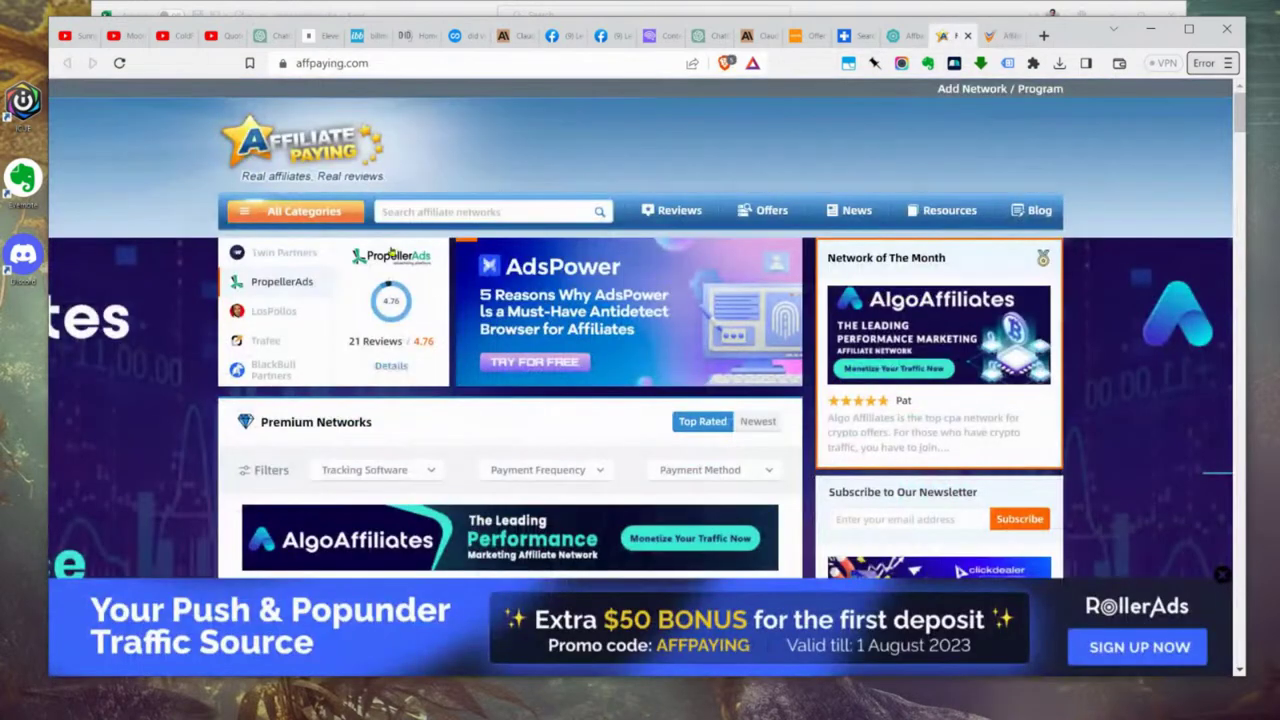
left_click(466, 212)
type("golf")
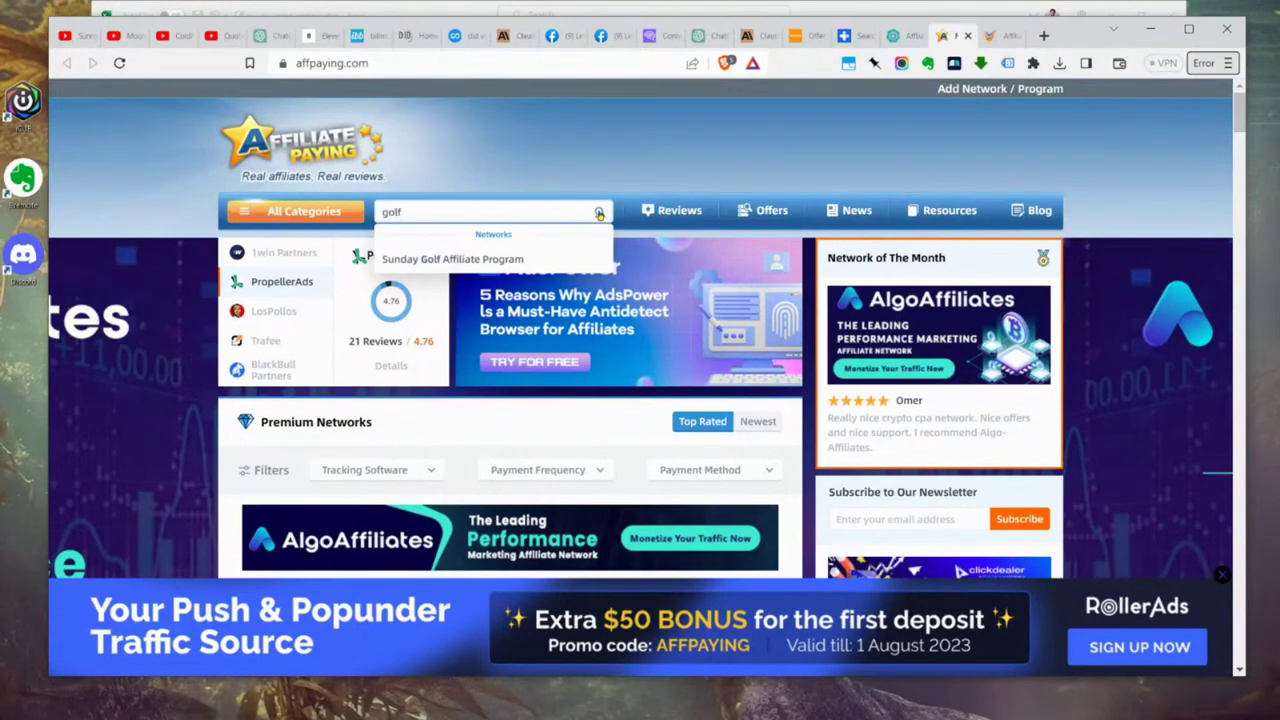
left_click(490, 258)
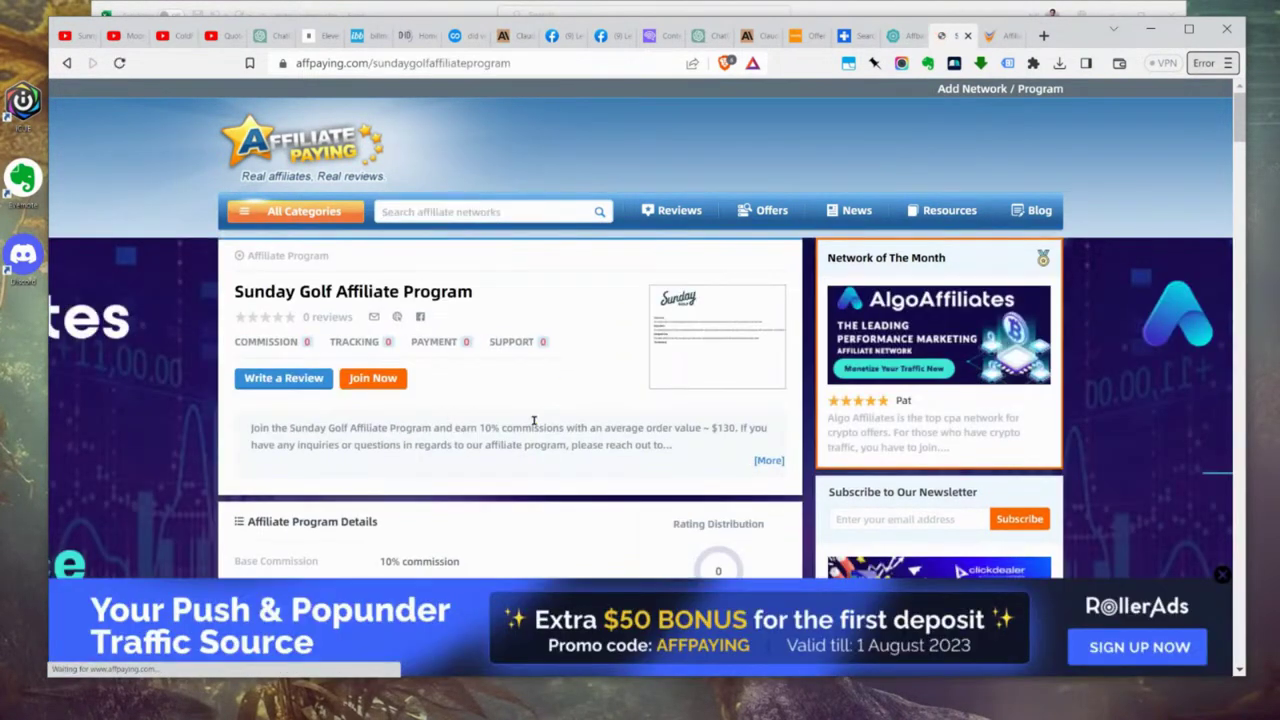
Step: Review Sunday Golf's affiliate program details and average order value, and expand its full description
scroll(527, 427, "down", 3)
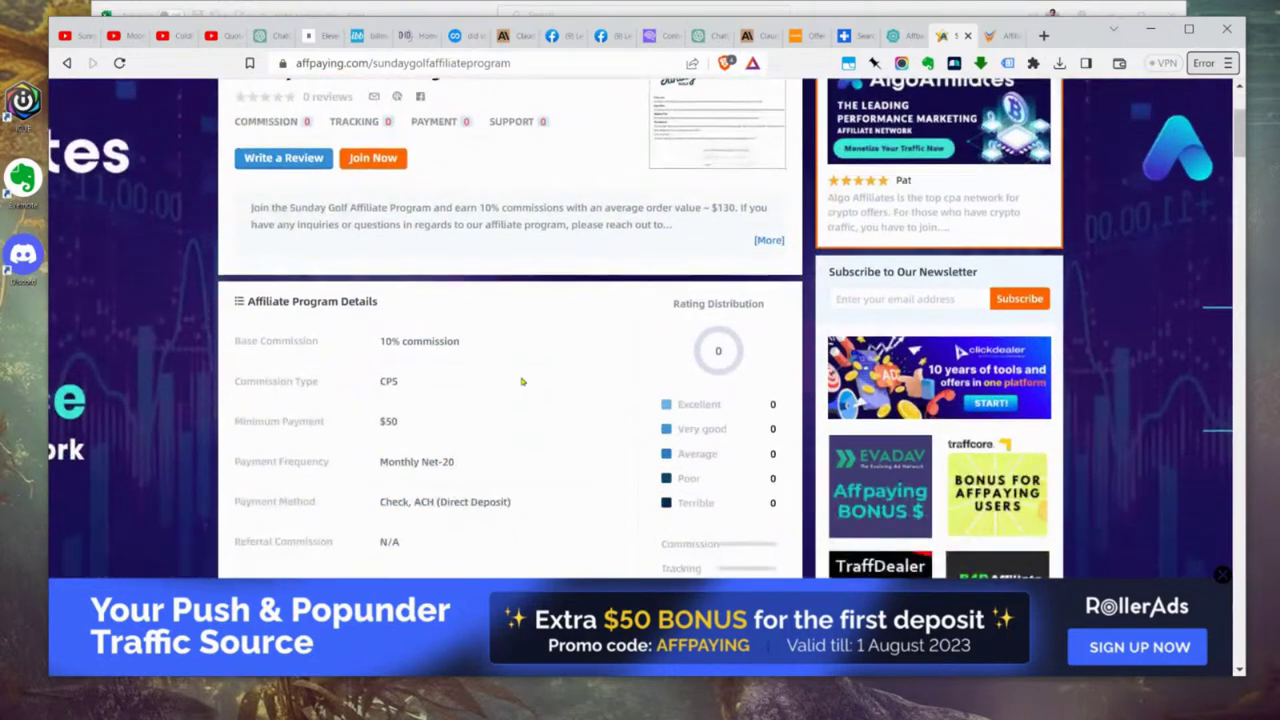
scroll(521, 381, "down", 2)
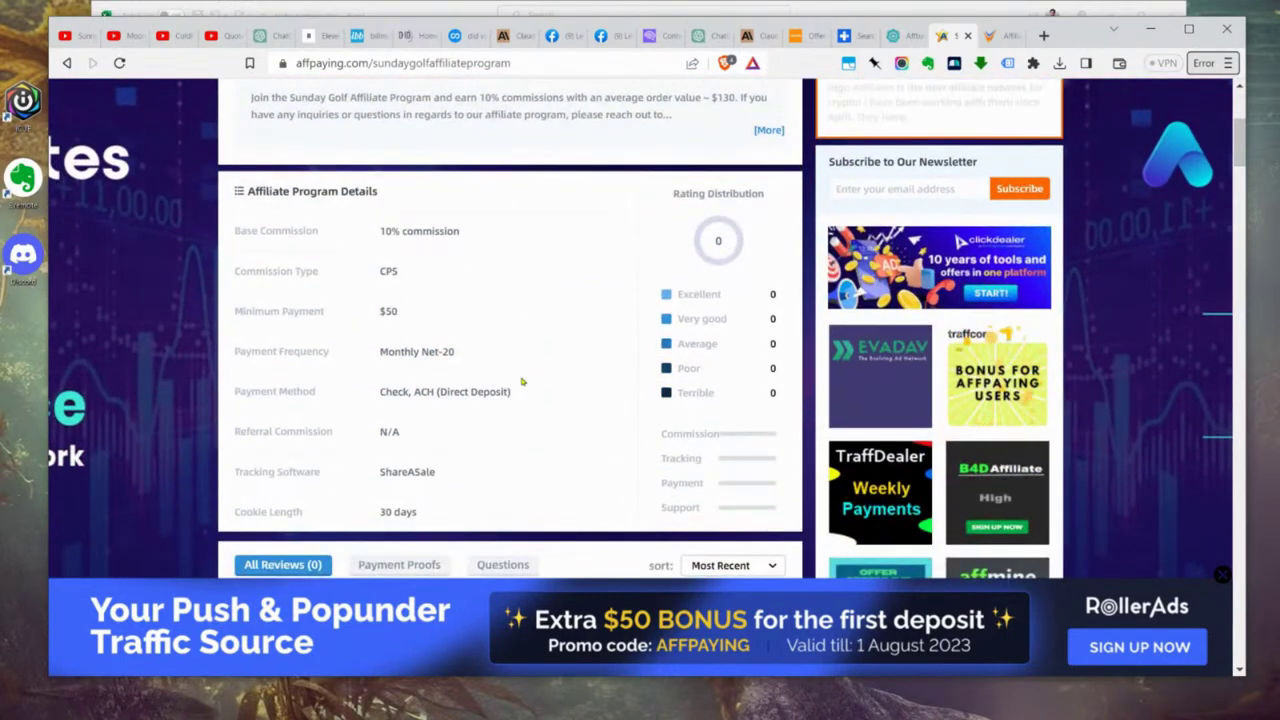
scroll(521, 381, "down", 1)
scroll(521, 381, "down", 3)
scroll(521, 381, "up", 5)
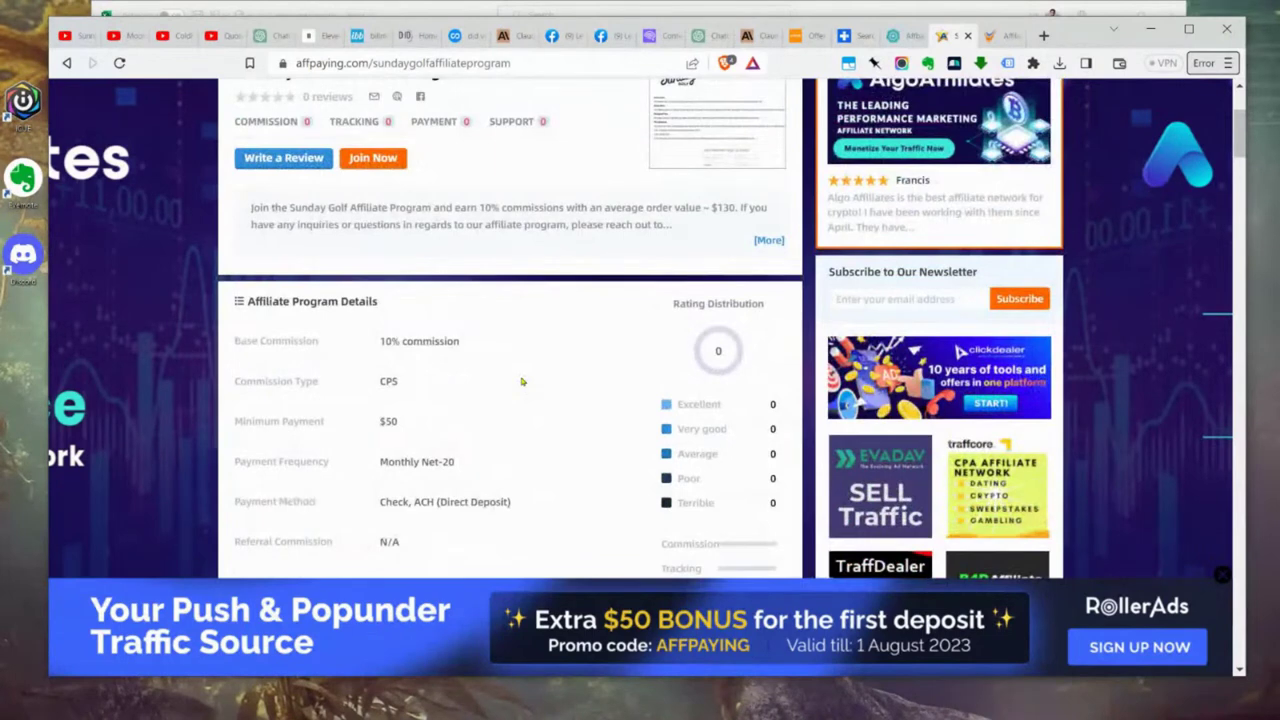
scroll(521, 381, "up", 2)
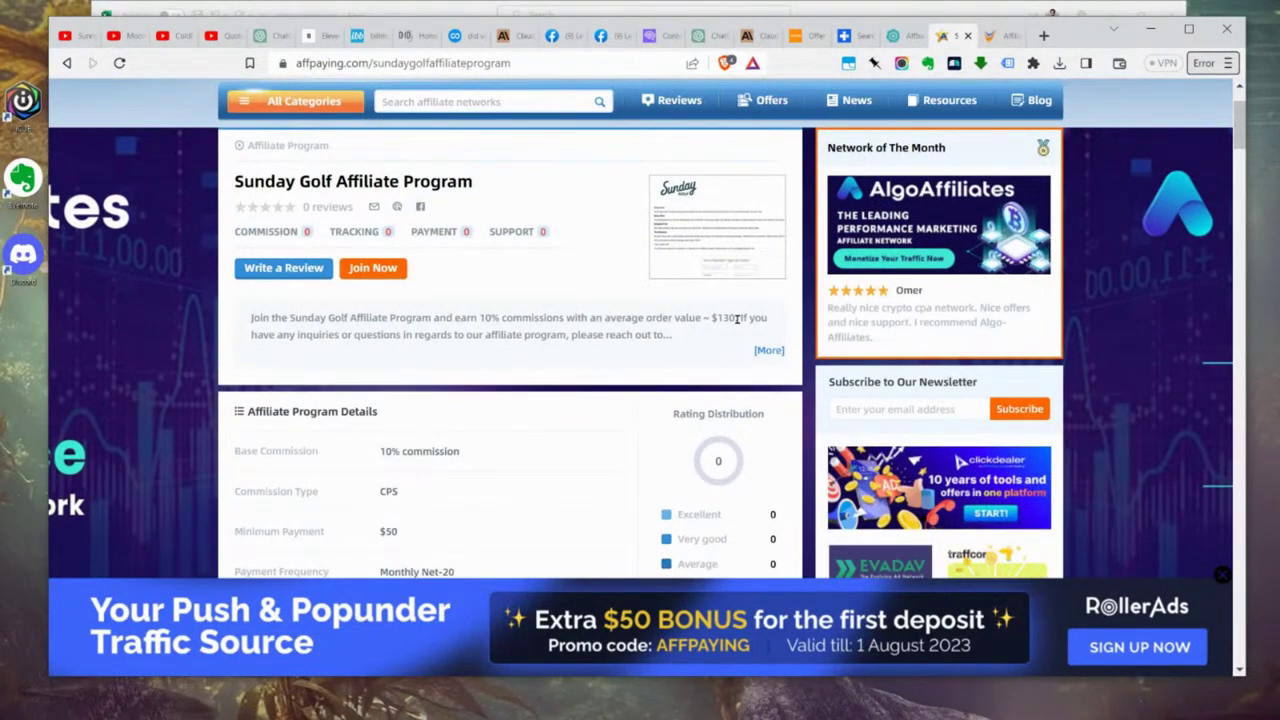
left_click_drag(738, 318, 595, 318)
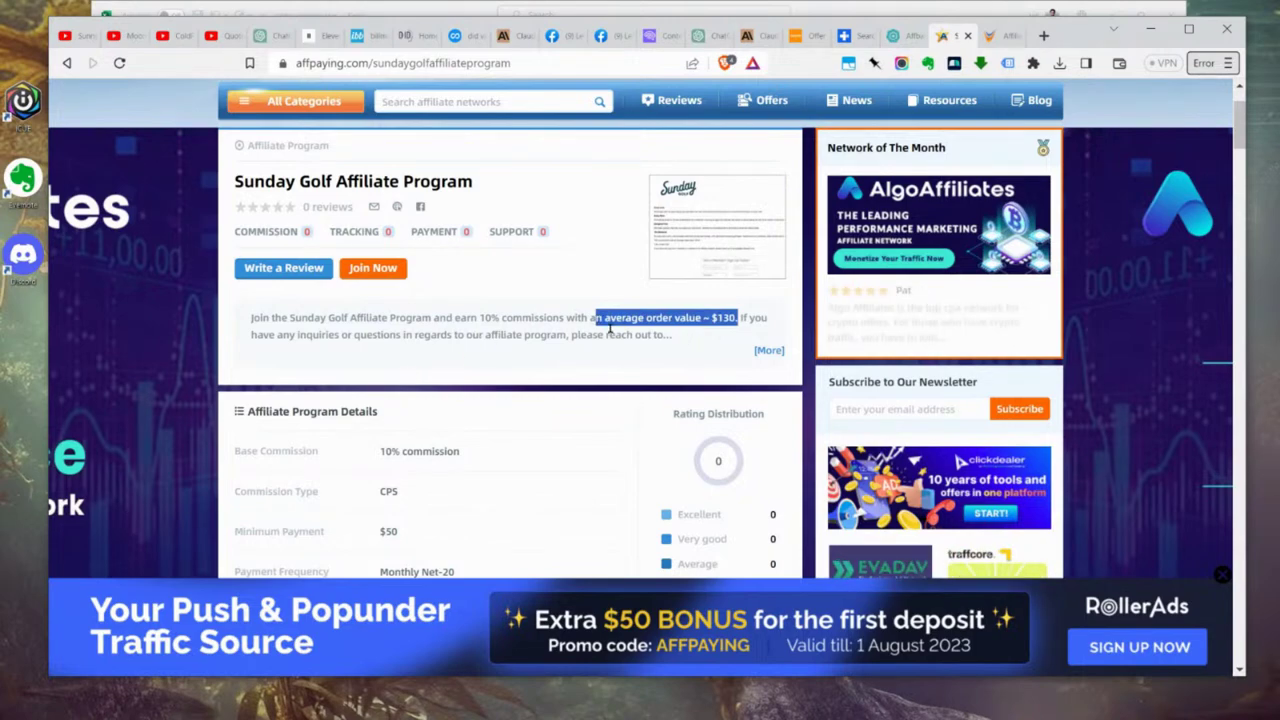
left_click(768, 351)
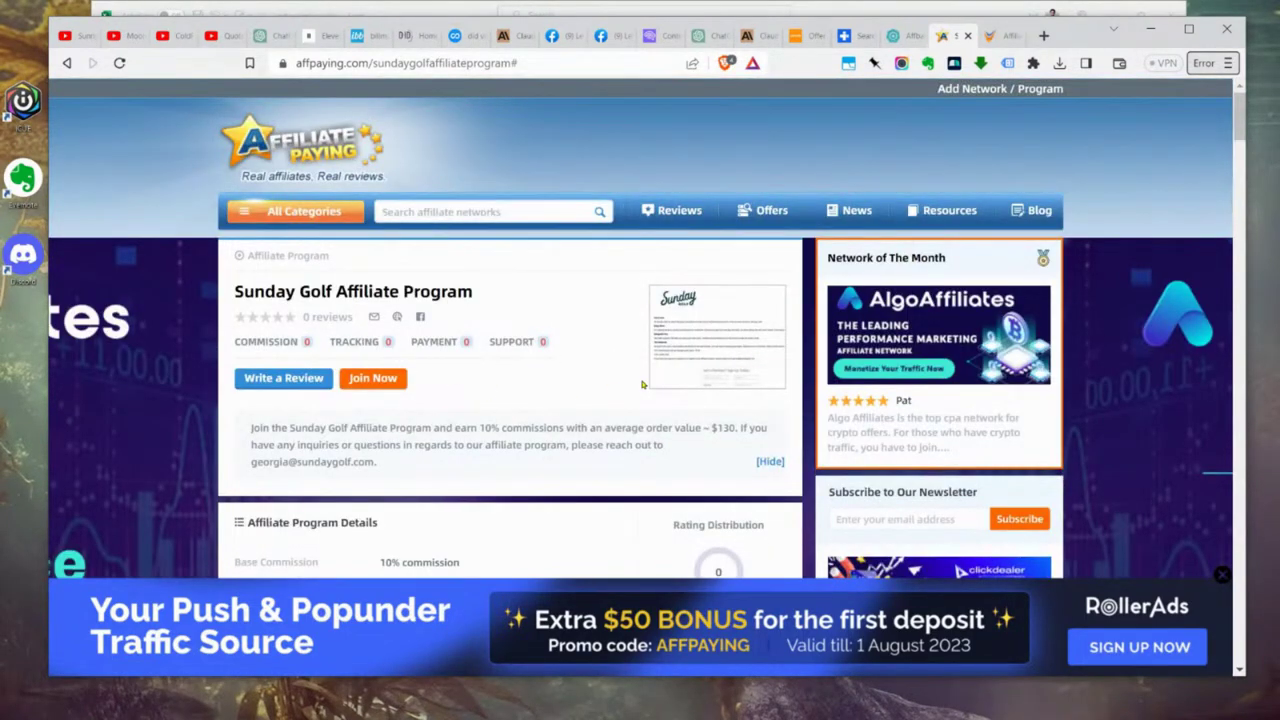
Step: Search Affbank for golf and look through the suggested offers and promos
left_click(905, 36)
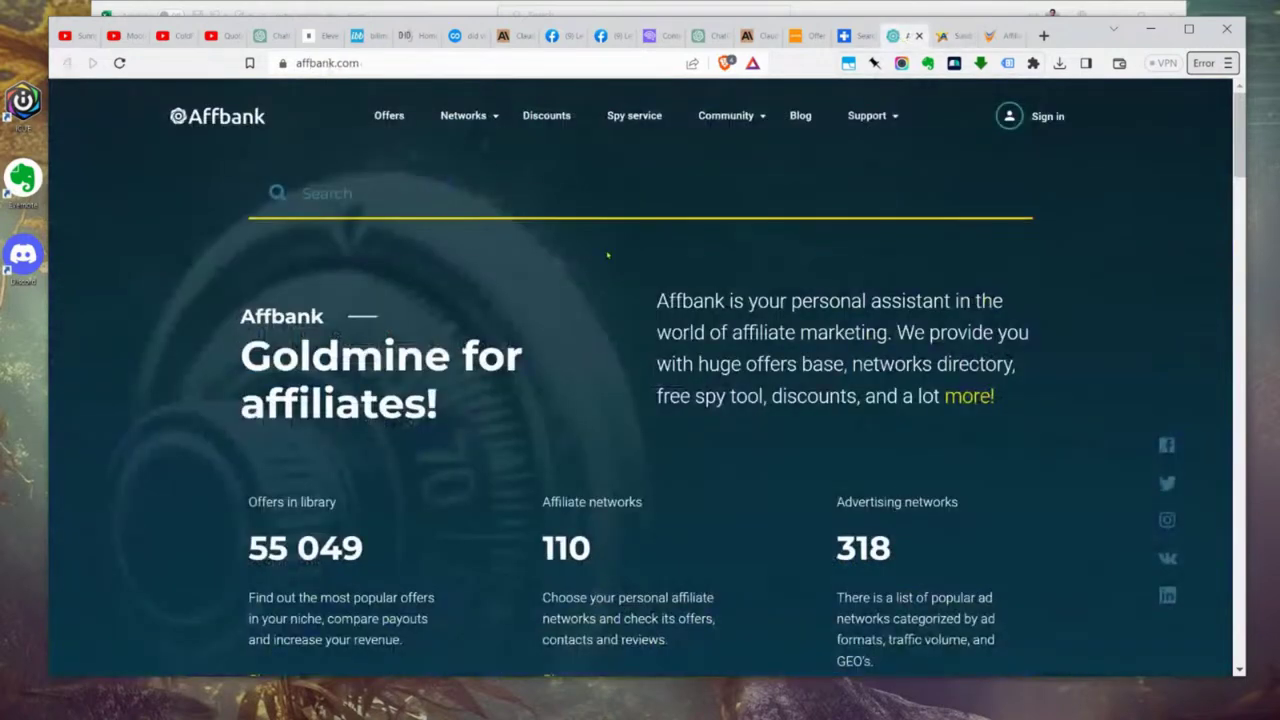
type("golf")
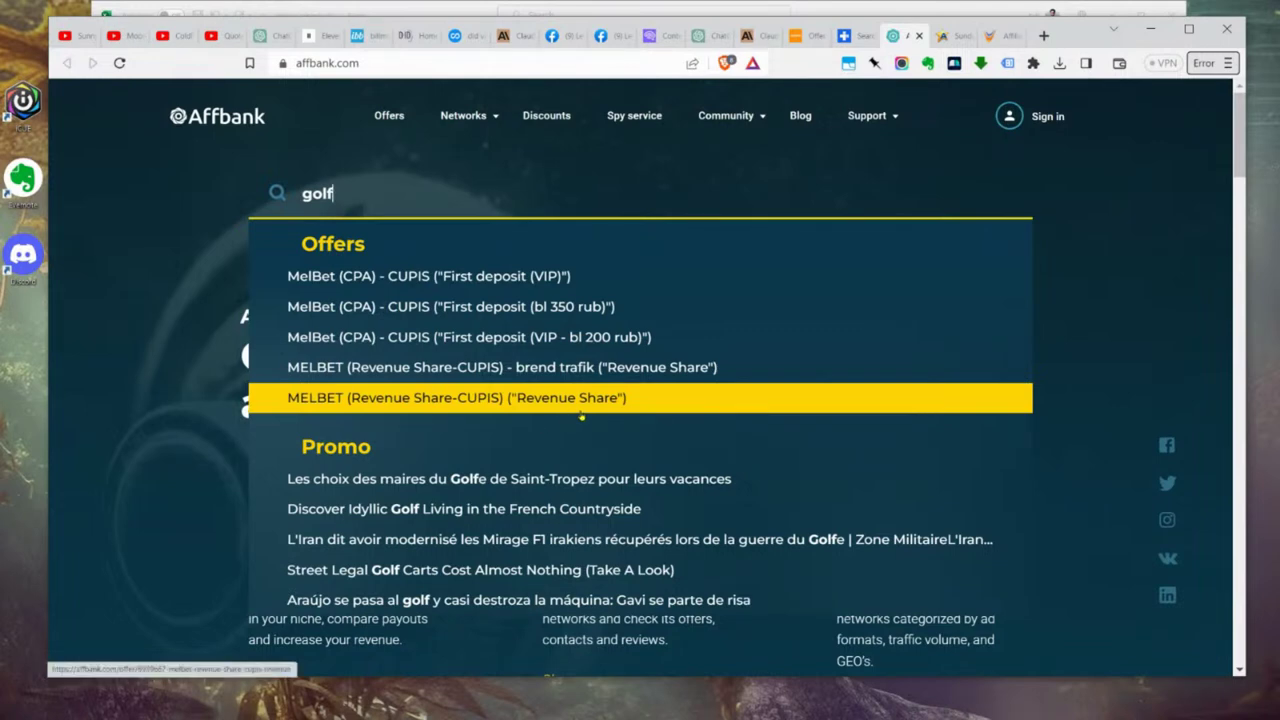
scroll(581, 416, "down", 2)
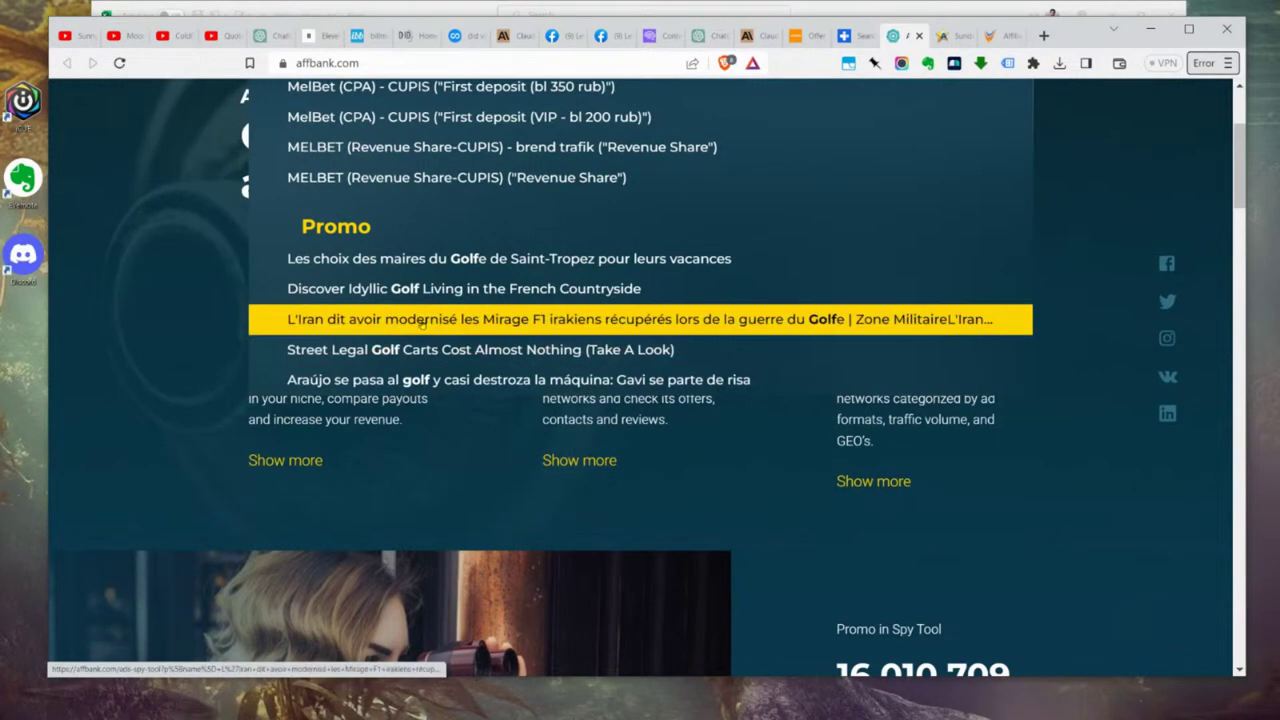
scroll(421, 323, "up", 1)
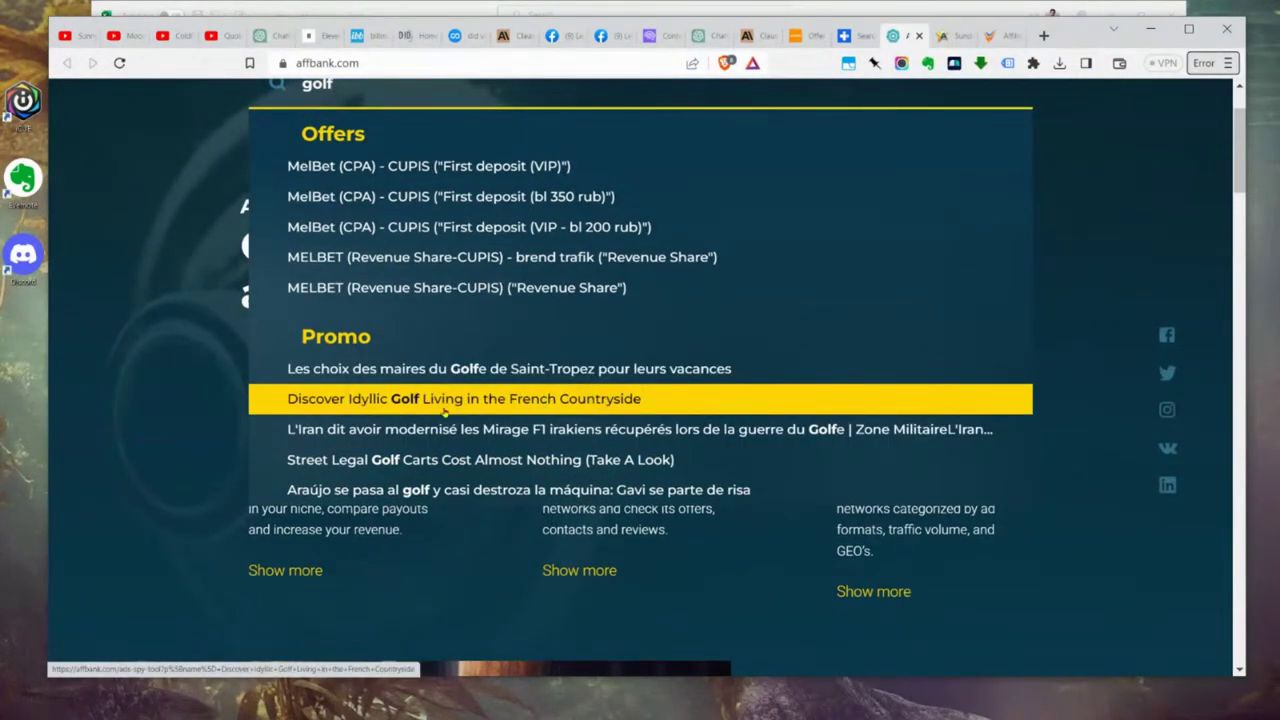
Step: Try to open the "Discover Idyllic Golf Living in the French Countryside" promo on Affbank and look over the page
left_click(444, 400)
scroll(600, 255, "up", 1)
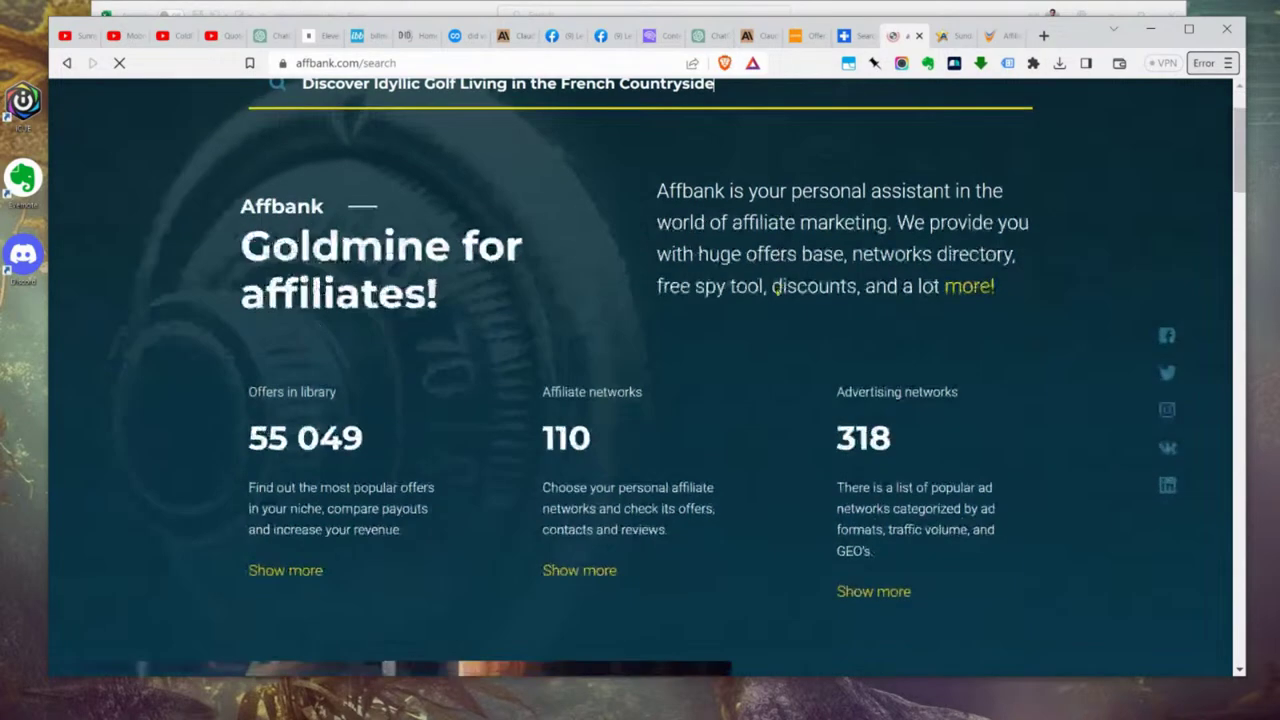
scroll(640, 400, "up", 1)
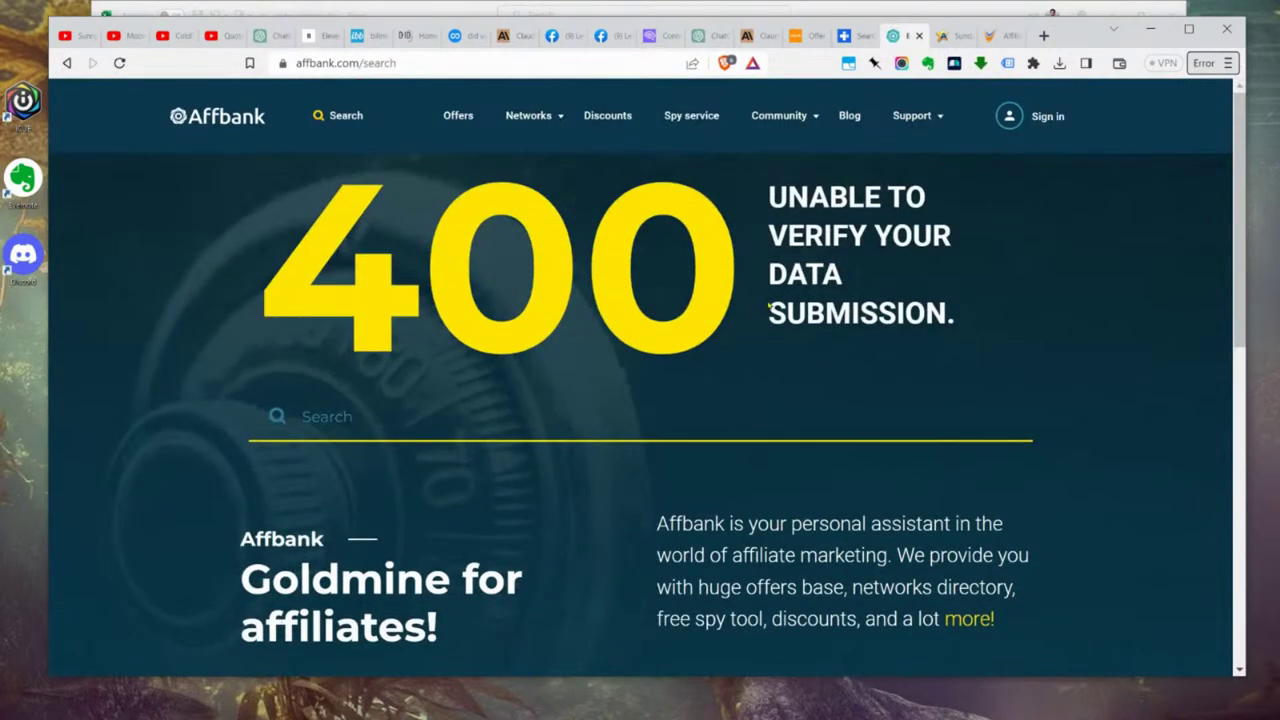
scroll(769, 306, "down", 3)
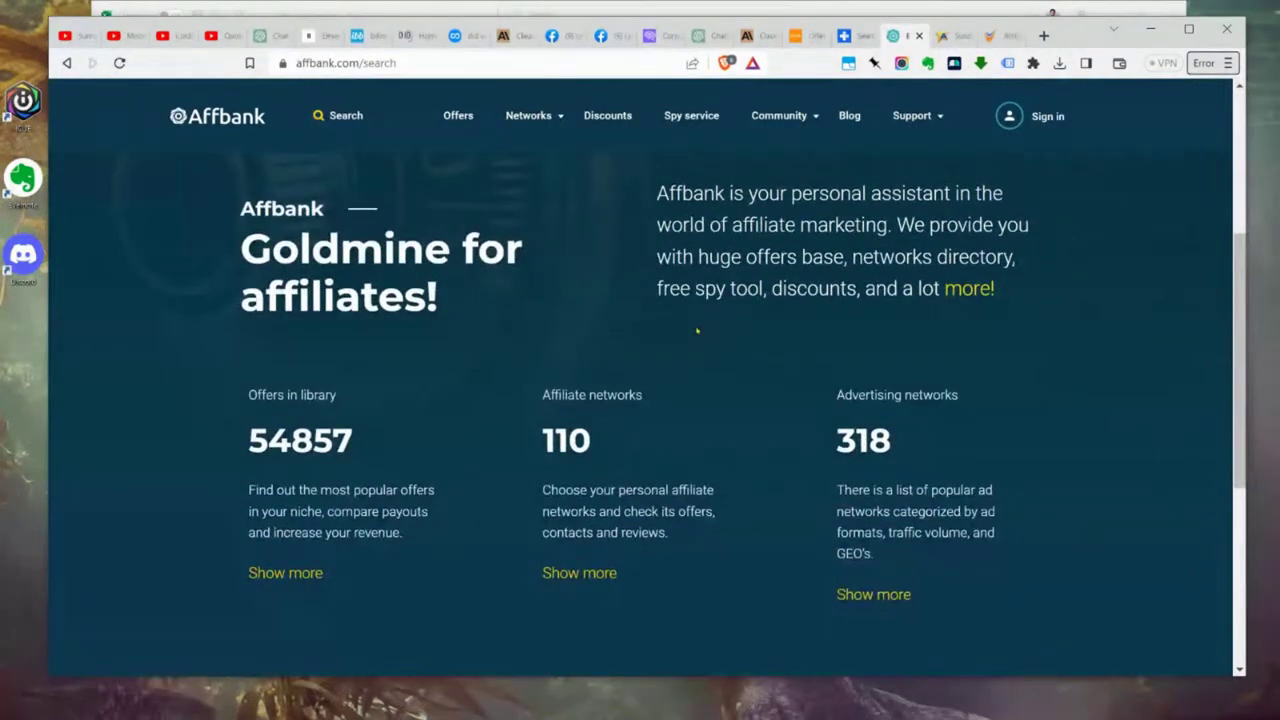
scroll(697, 330, "down", 3)
scroll(694, 331, "up", 6)
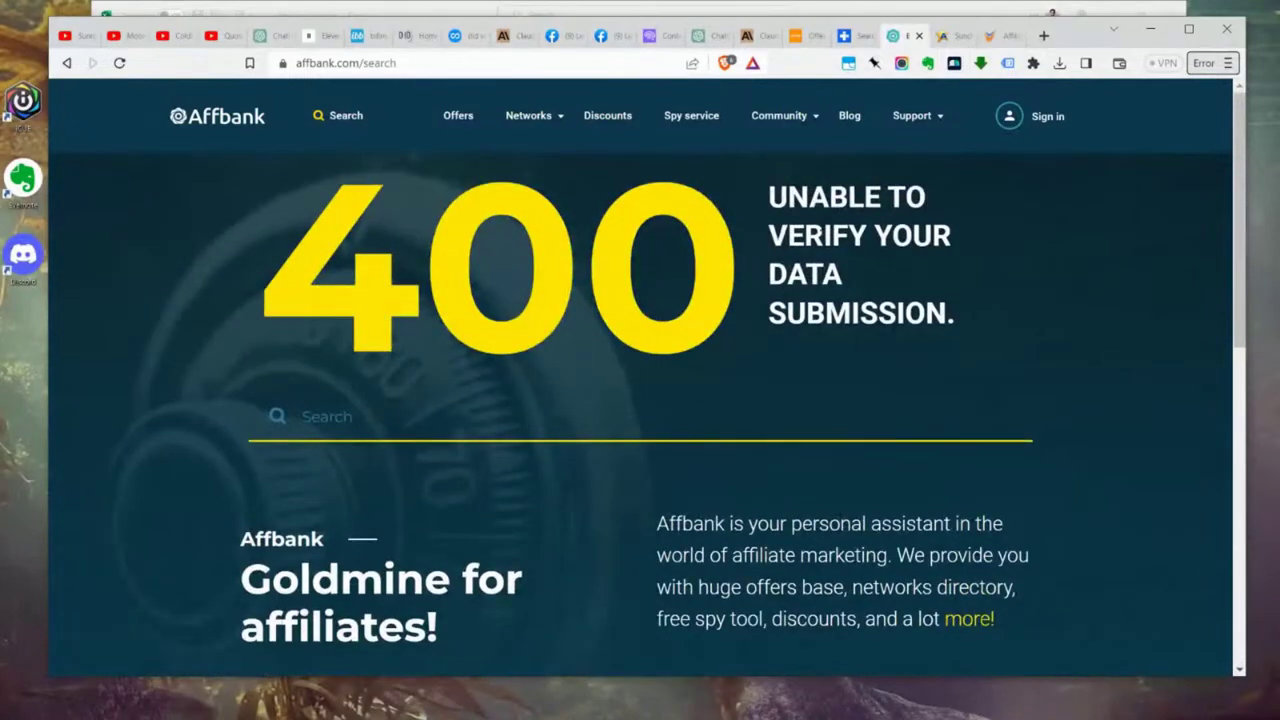
Step: Search affplus for golf and look through the suggested offers and networks
left_click(852, 37)
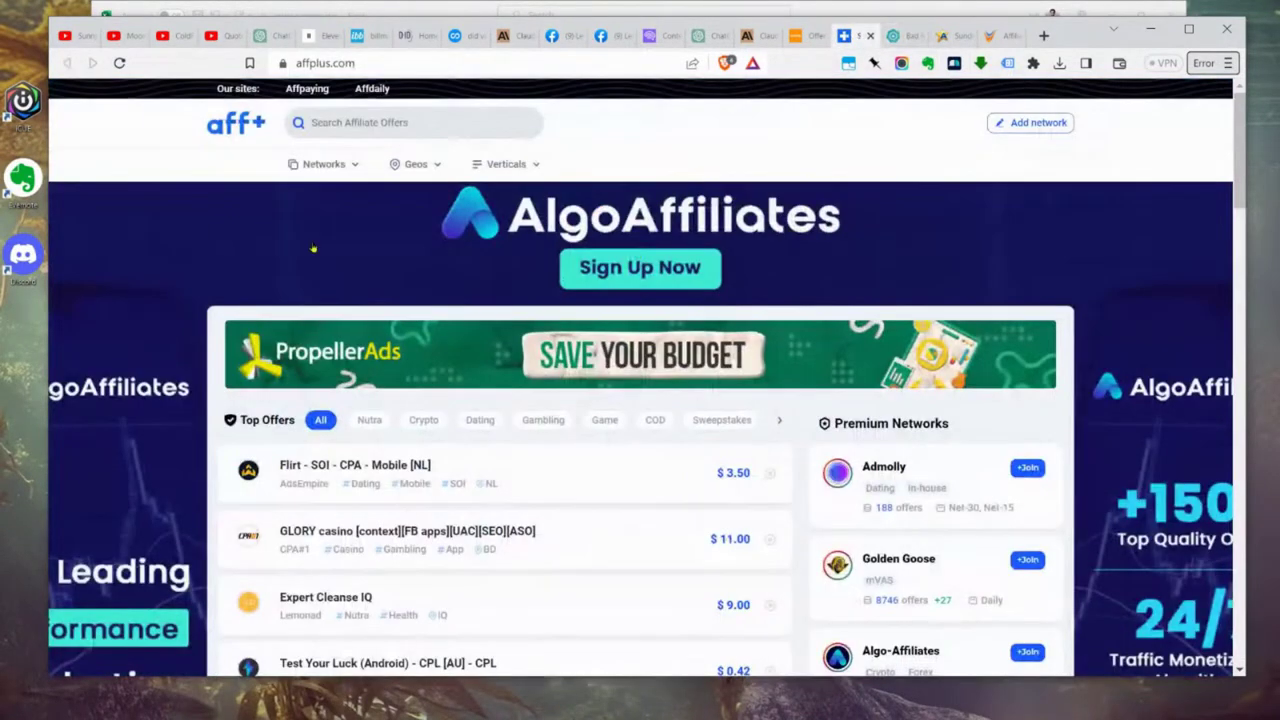
left_click(390, 120)
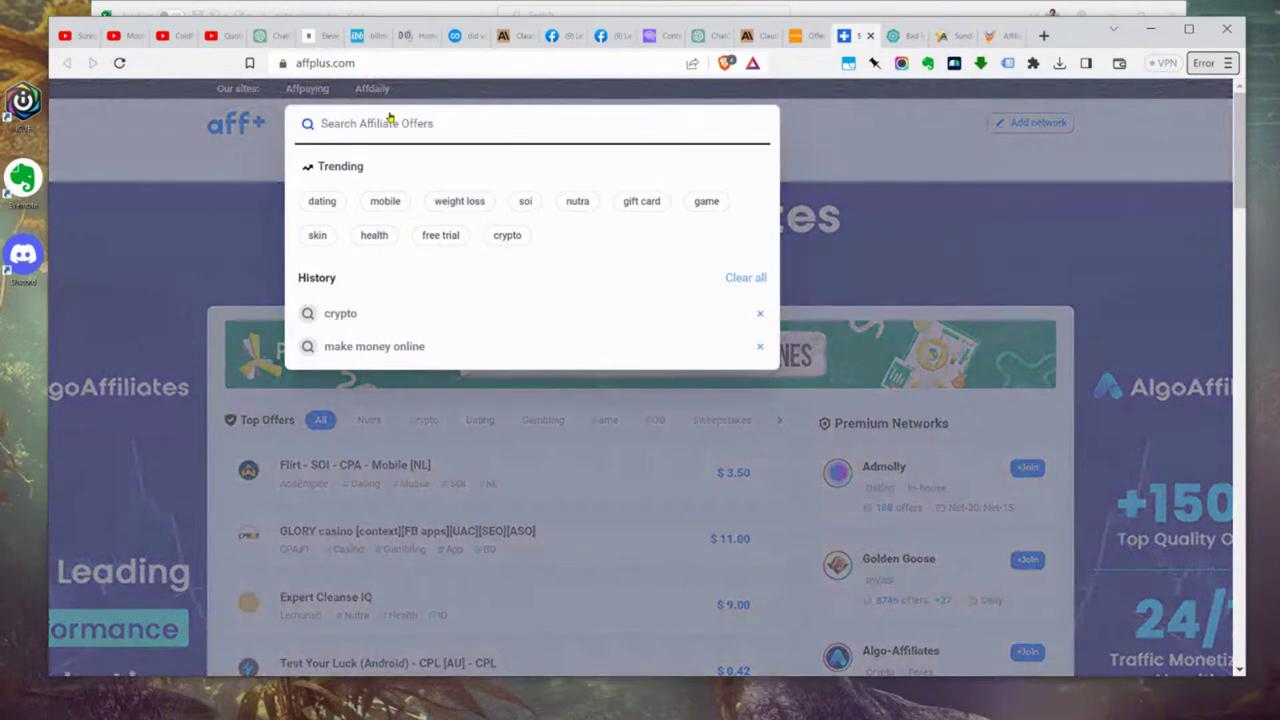
type("golf")
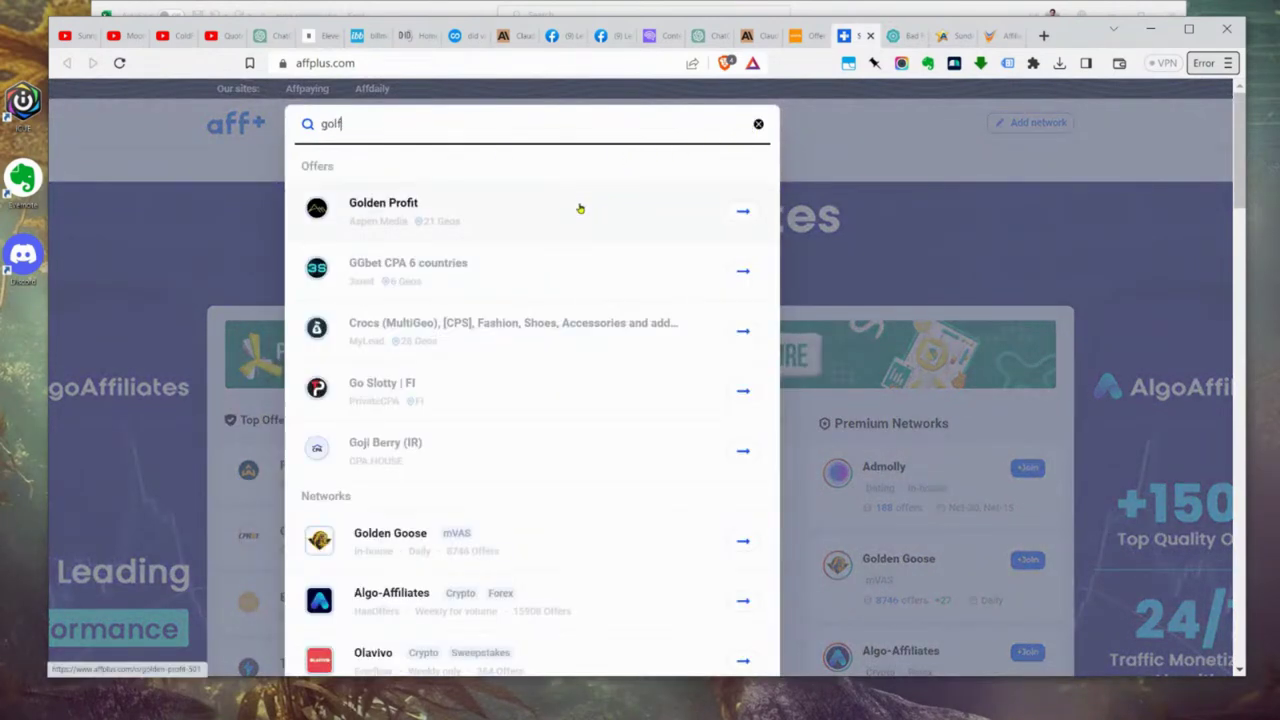
scroll(585, 422, "down", 1)
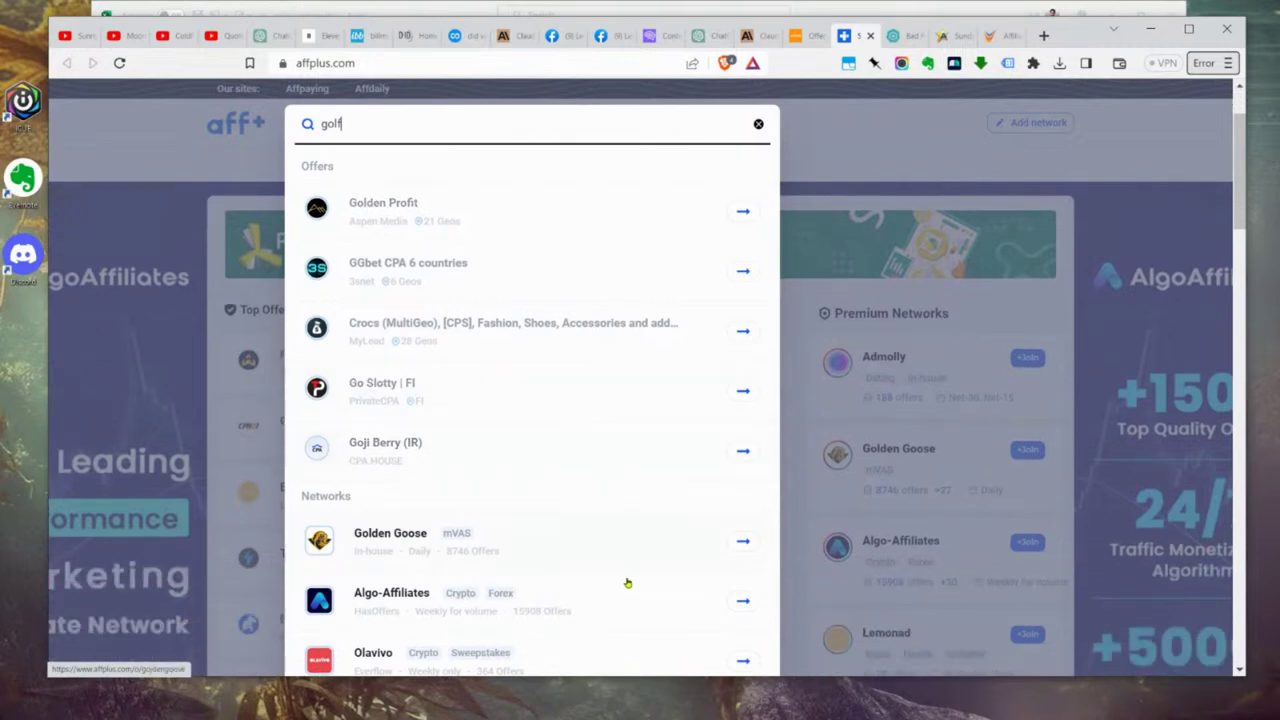
scroll(615, 555, "down", 1)
scroll(626, 571, "up", 2)
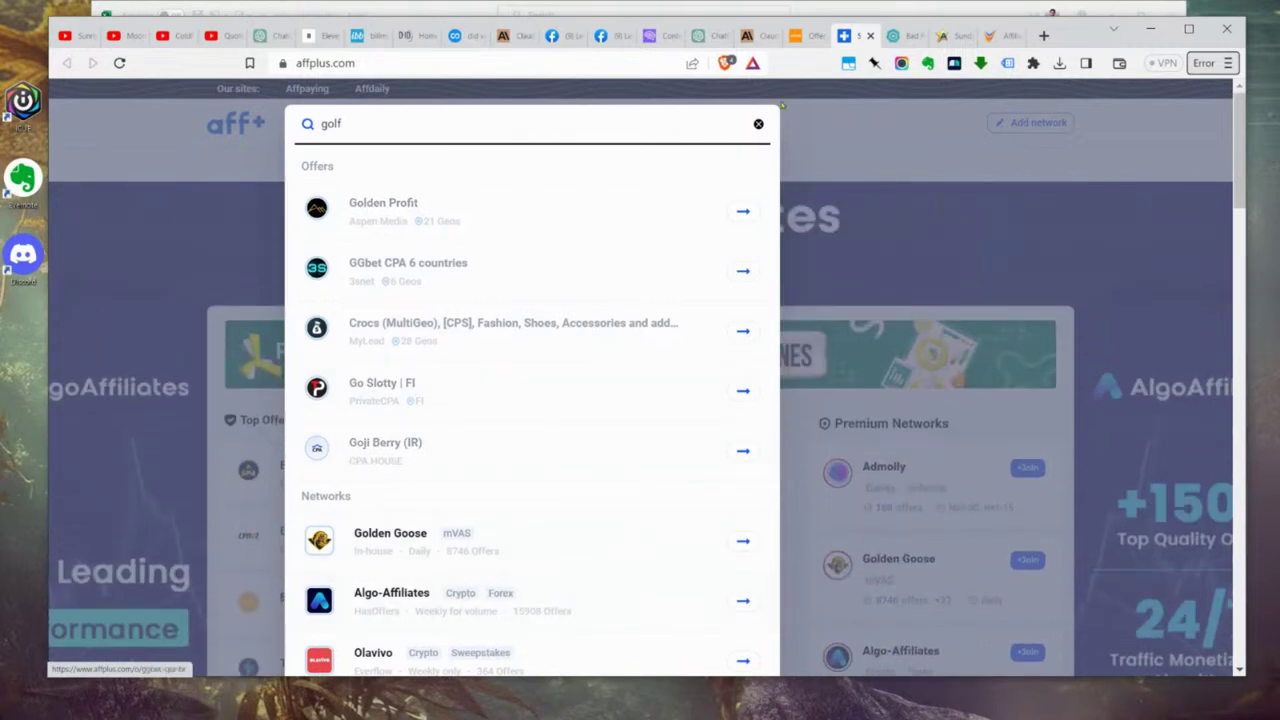
Step: Search the WOW TRK Offer Engine for offers with the keyword golf
left_click(806, 42)
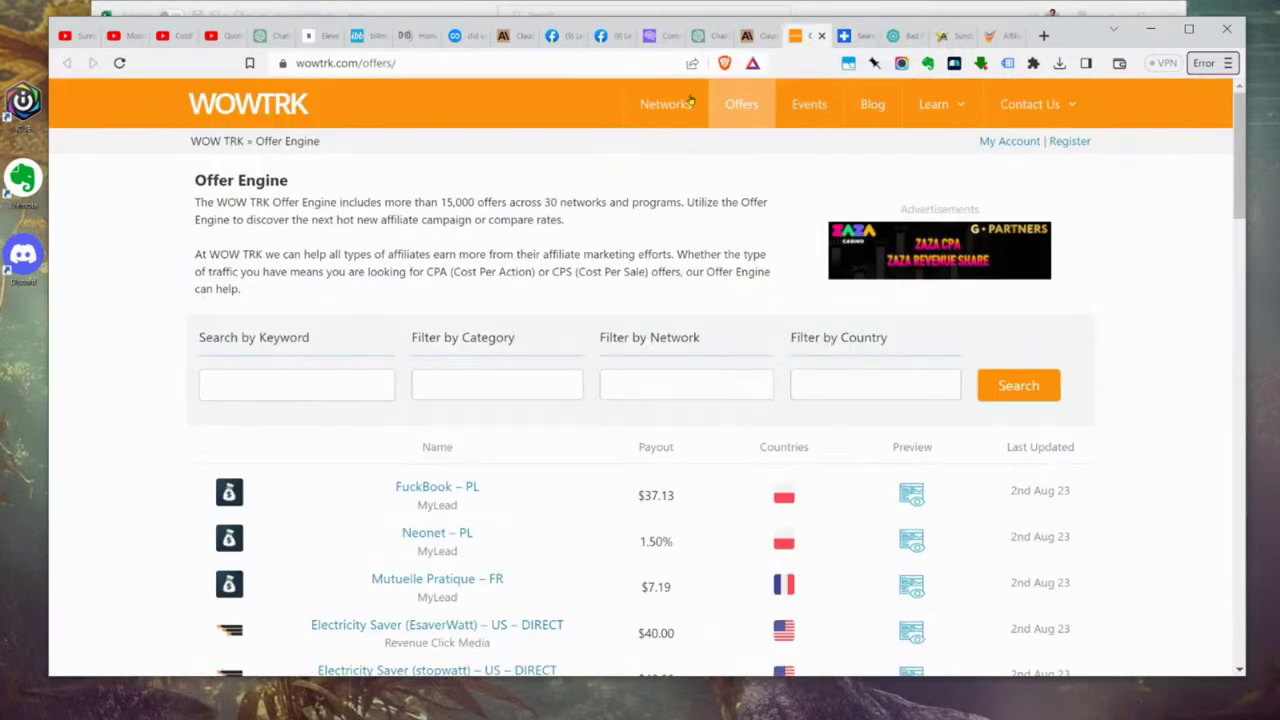
left_click(267, 384)
type("g")
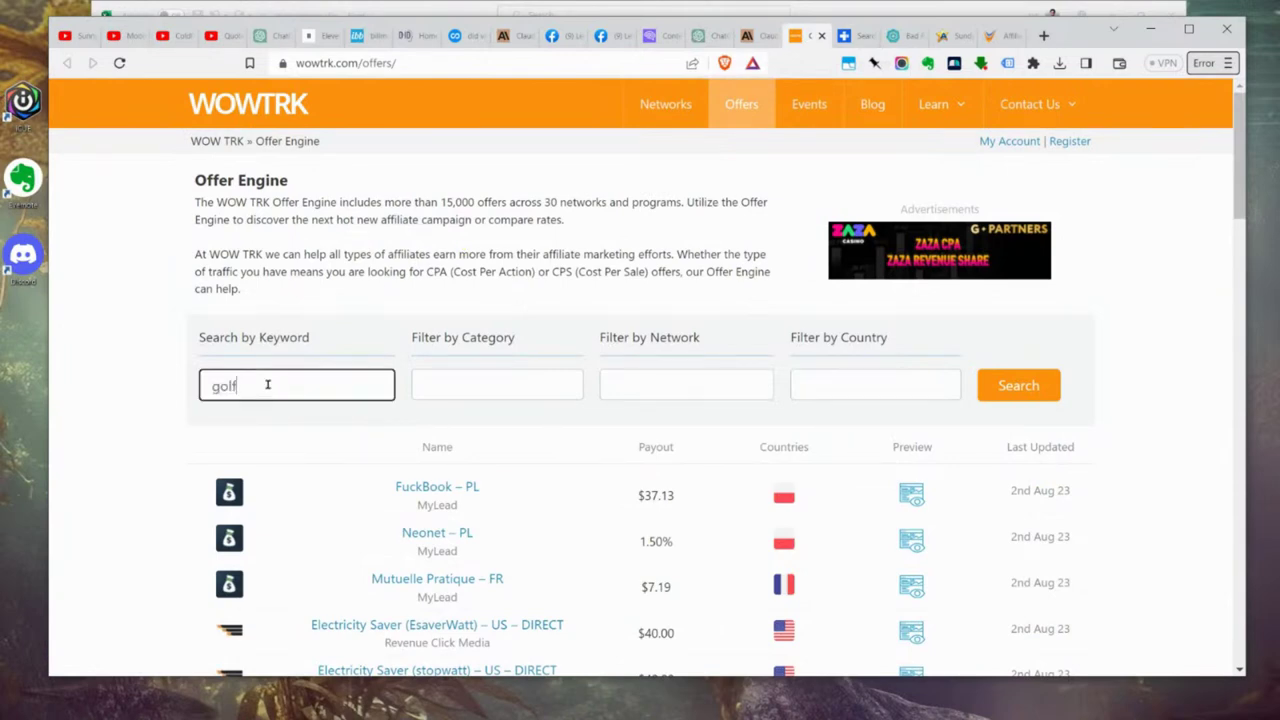
type("olf")
left_click(1018, 385)
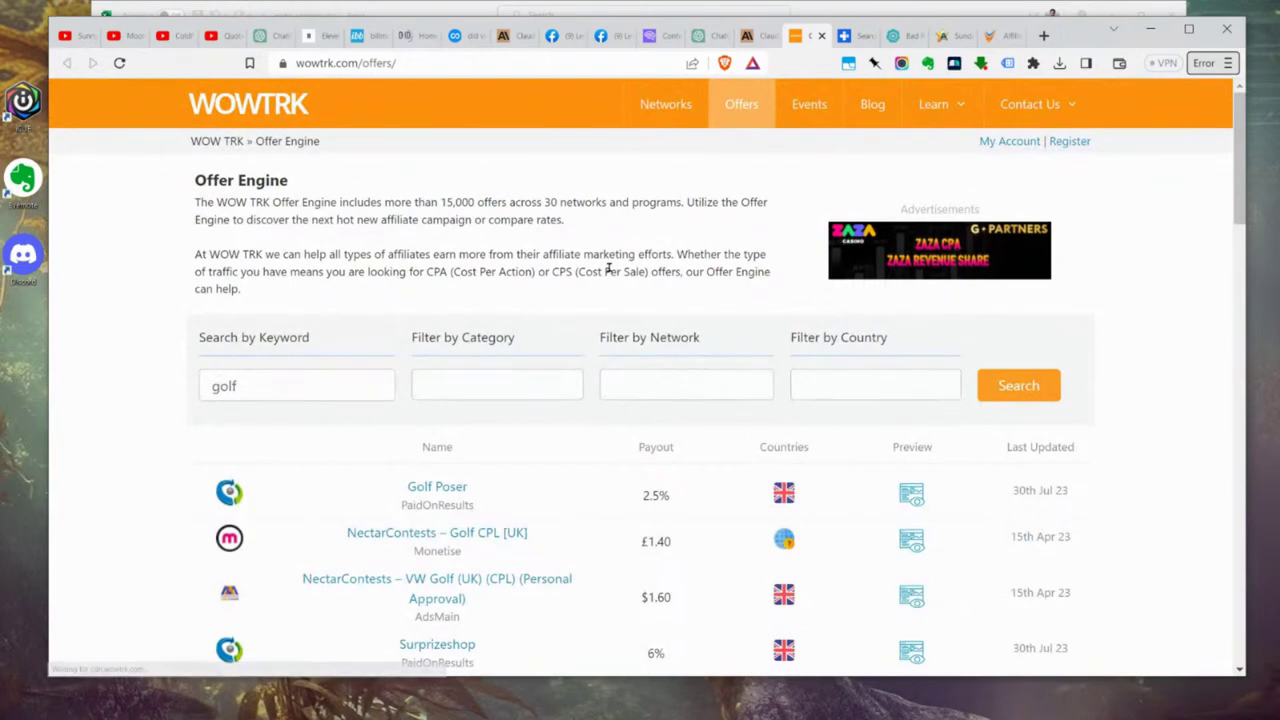
Step: Look through the WOW TRK golf results, checking each offer's payout and countries
scroll(608, 268, "down", 2)
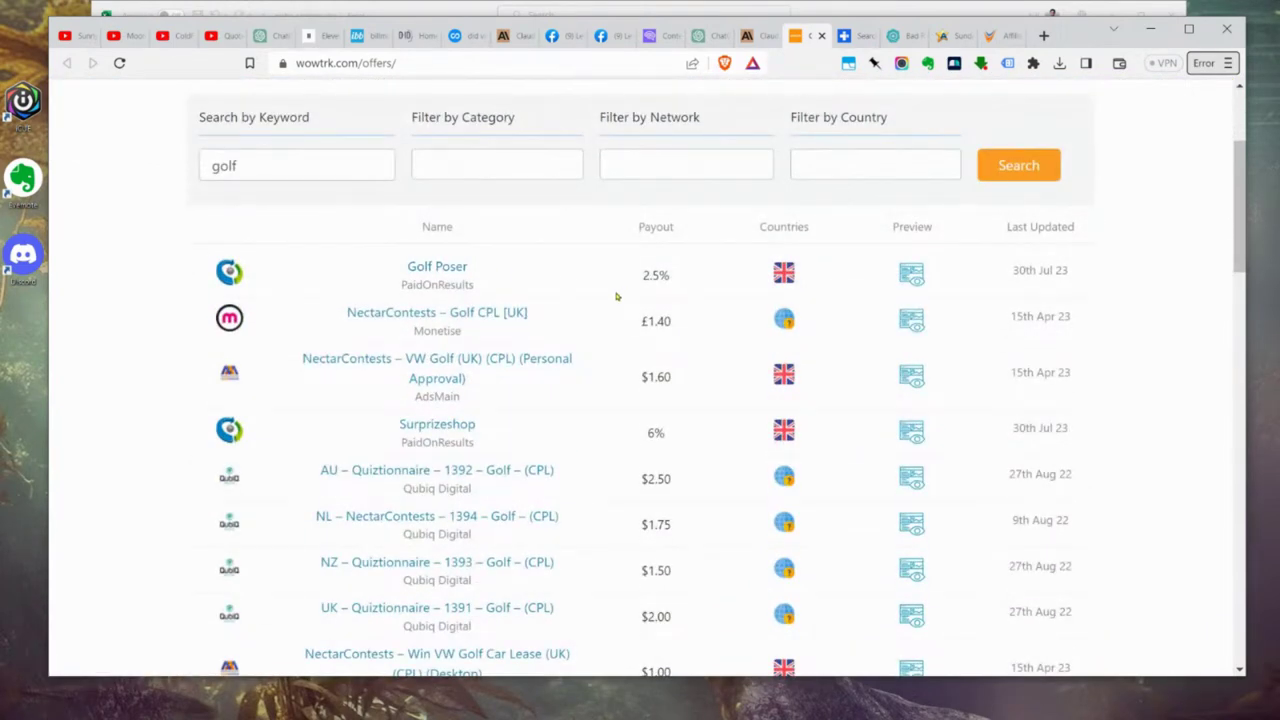
scroll(616, 296, "down", 4)
scroll(616, 296, "down", 4)
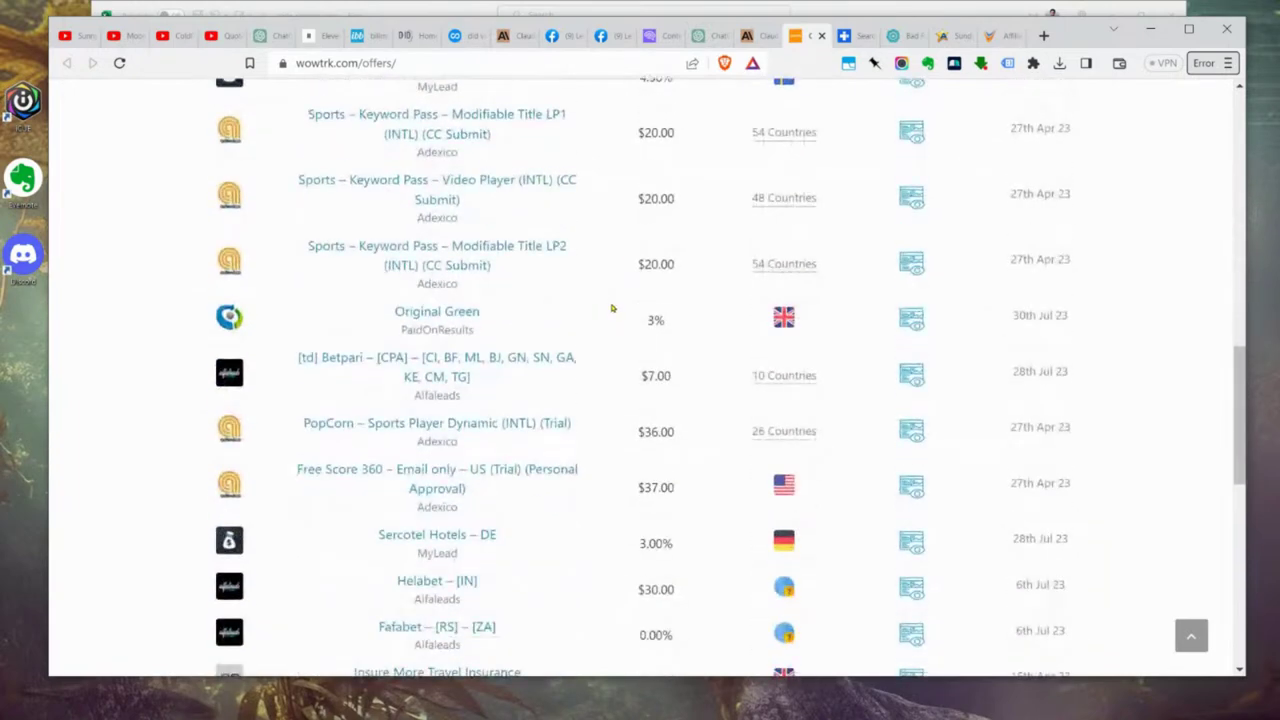
scroll(618, 312, "up", 1)
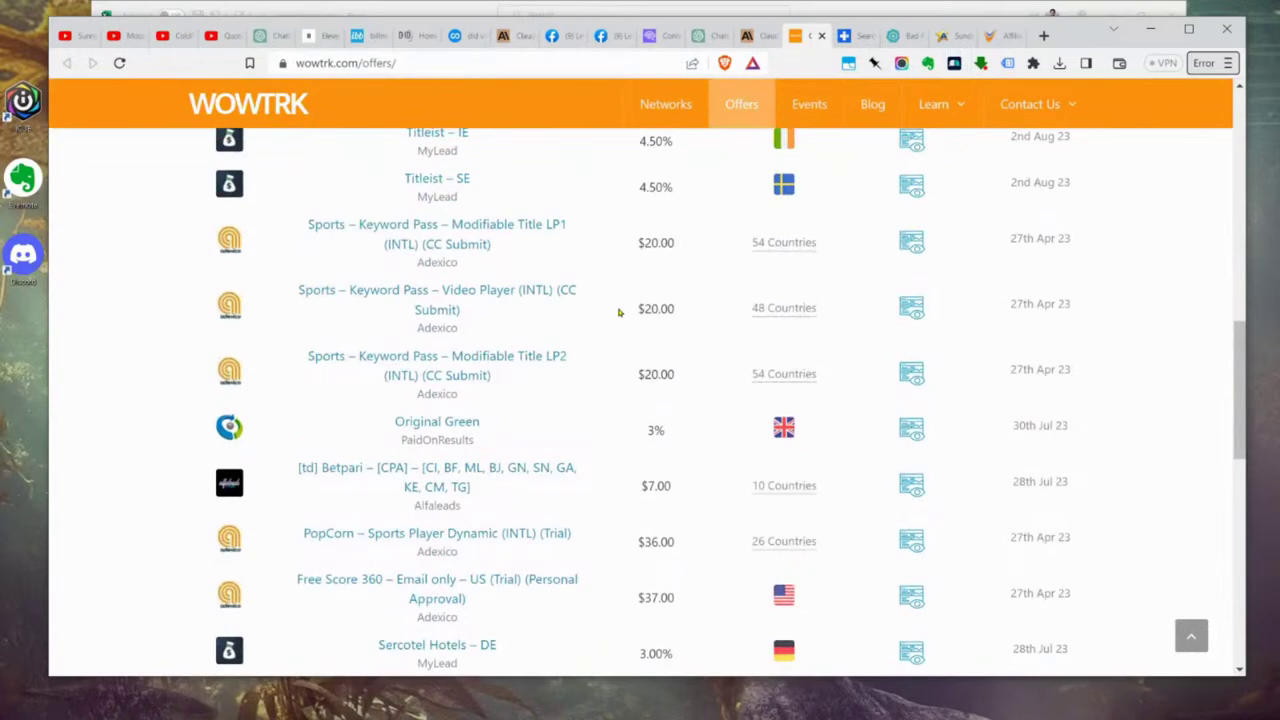
scroll(618, 312, "down", 3)
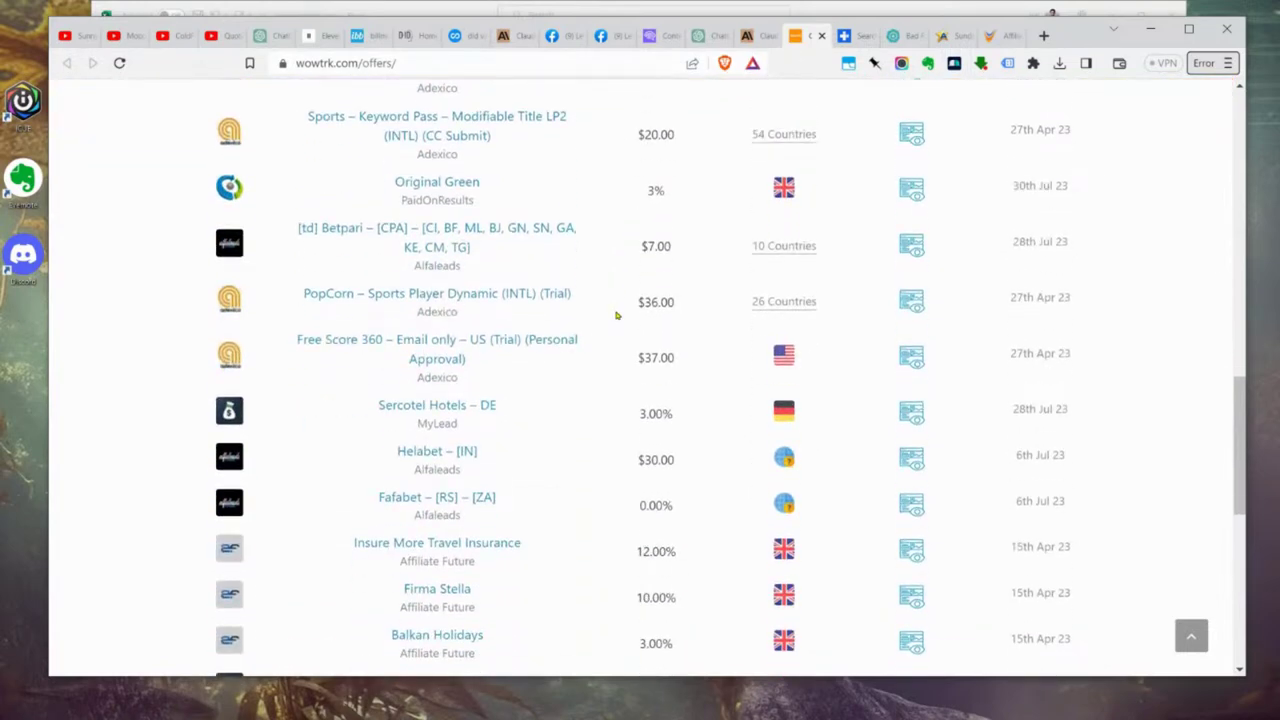
scroll(616, 316, "down", 1)
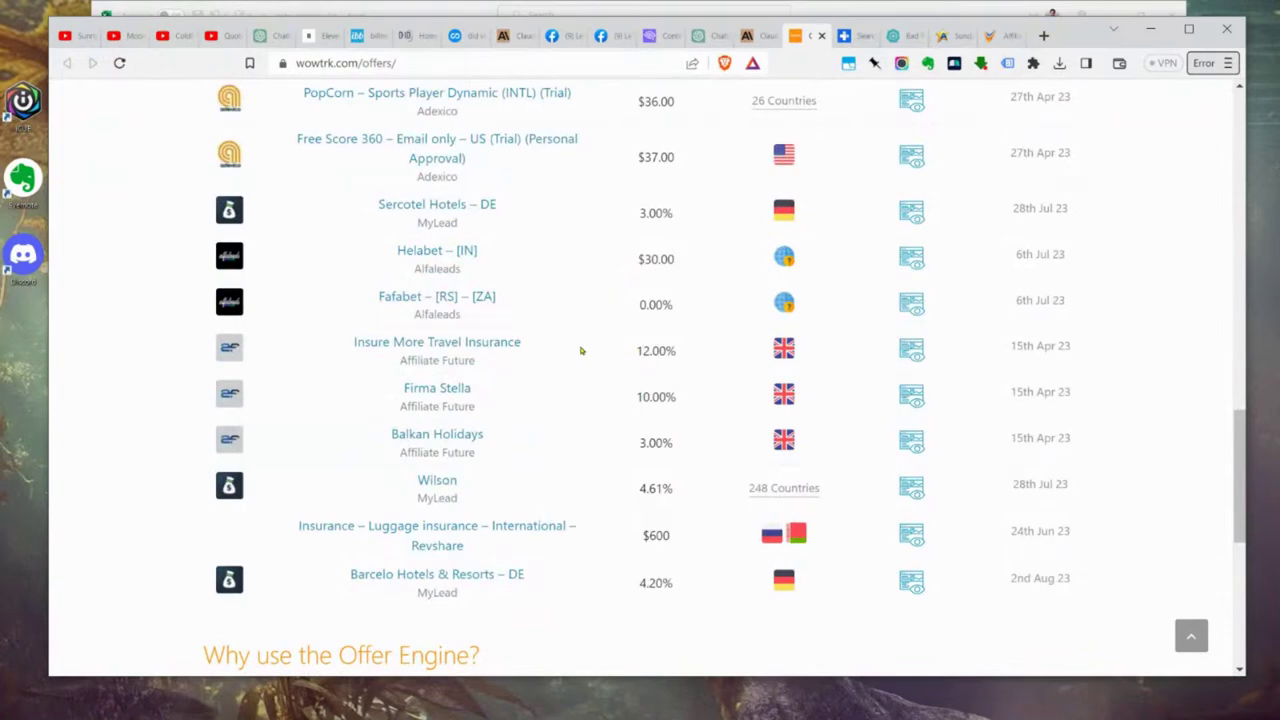
Step: Open shareasale.com in a new browser tab and look over its home page and affiliate options
left_click(1041, 36)
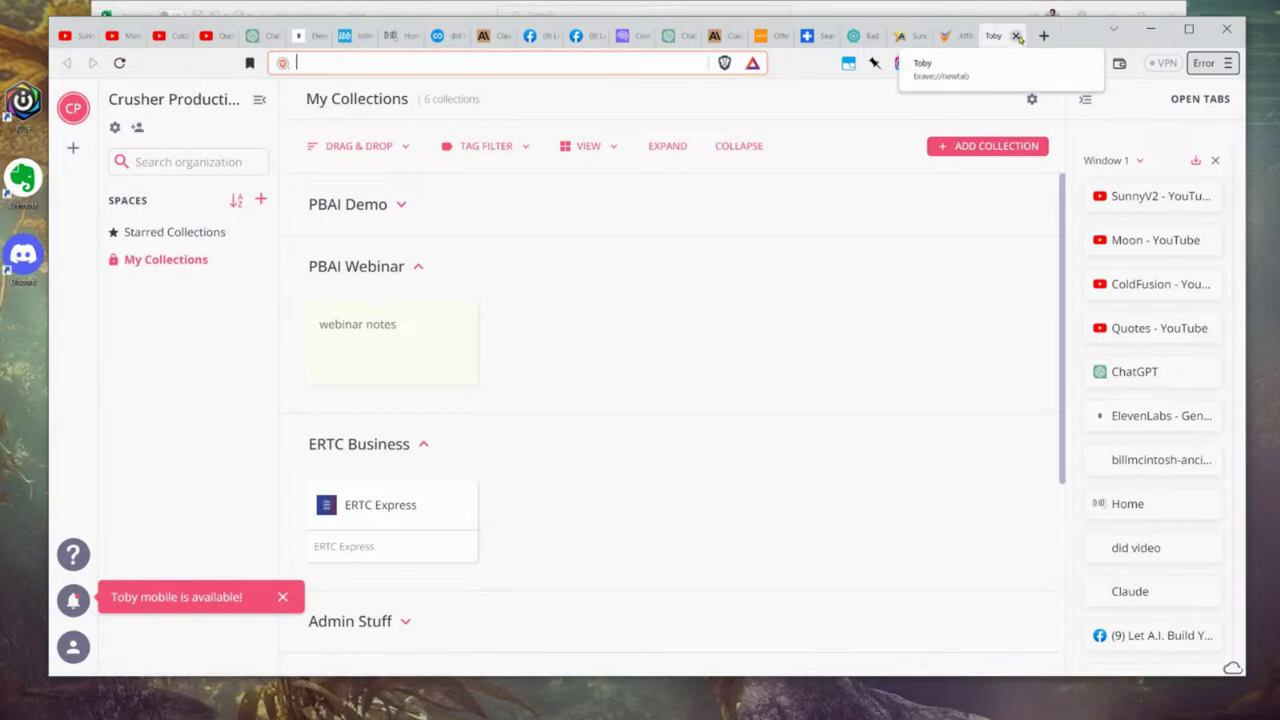
type("shareasale.c")
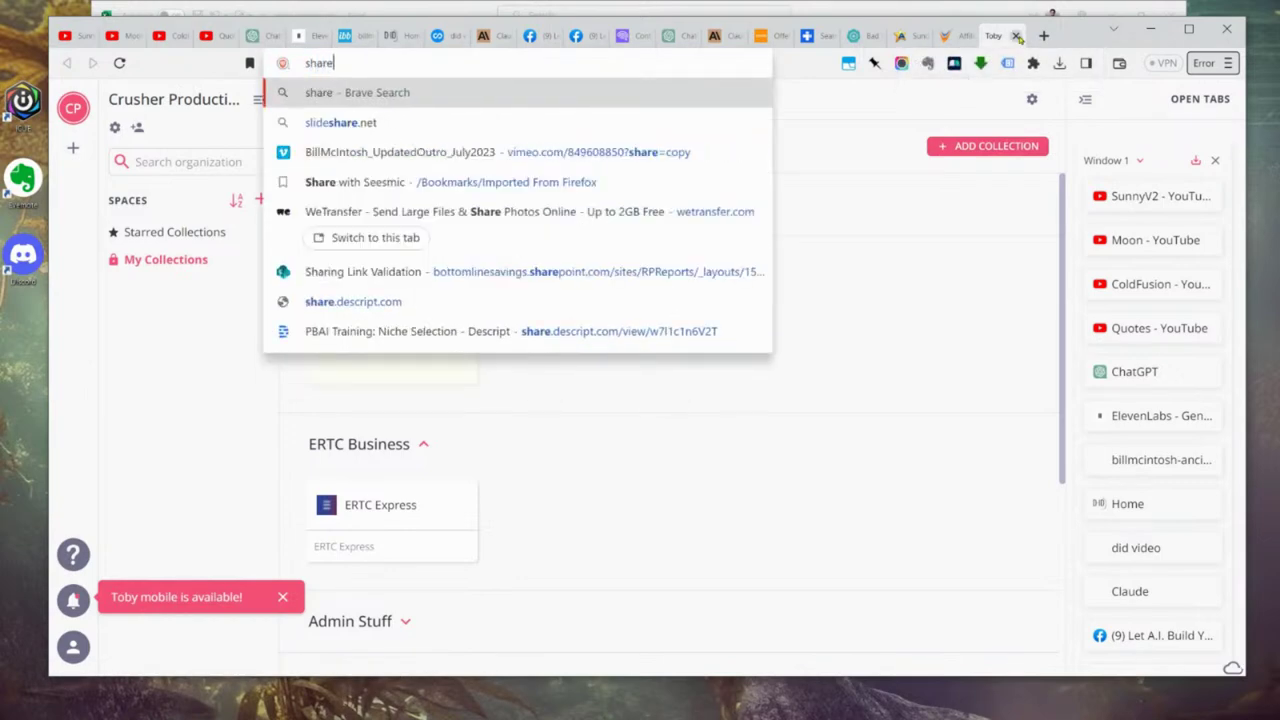
type("om")
key("Return")
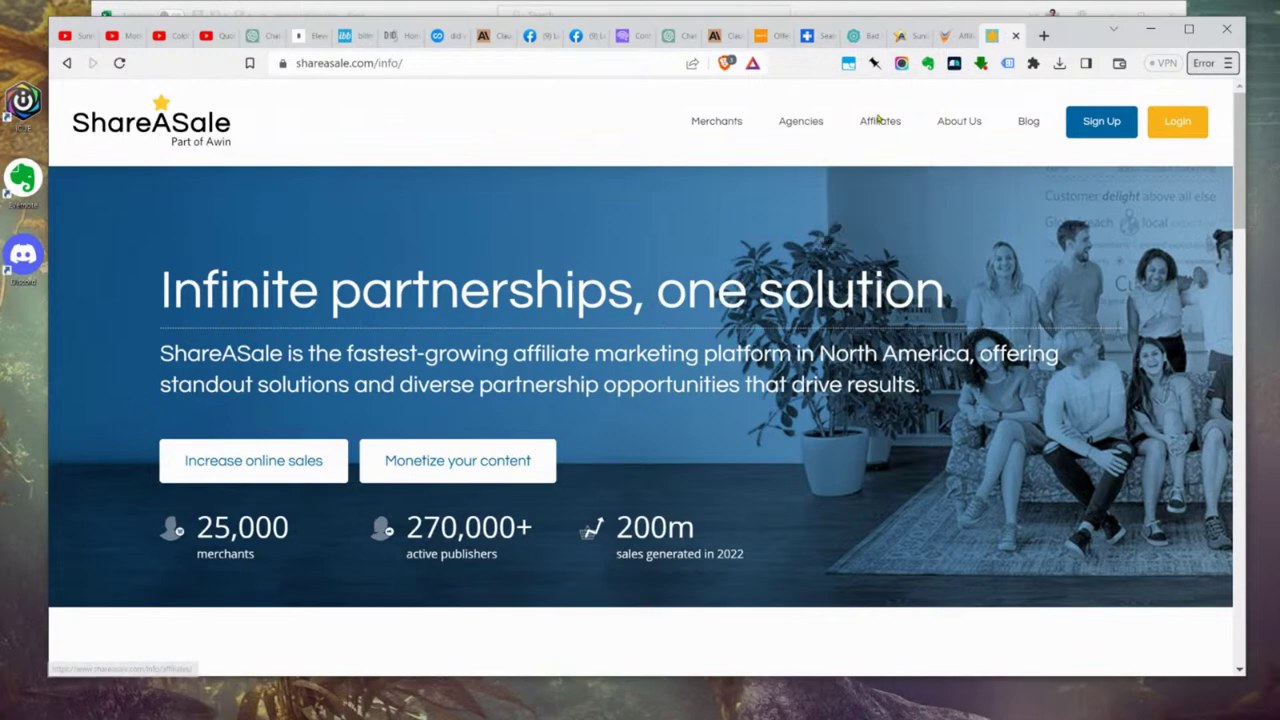
mouse_move(877, 129)
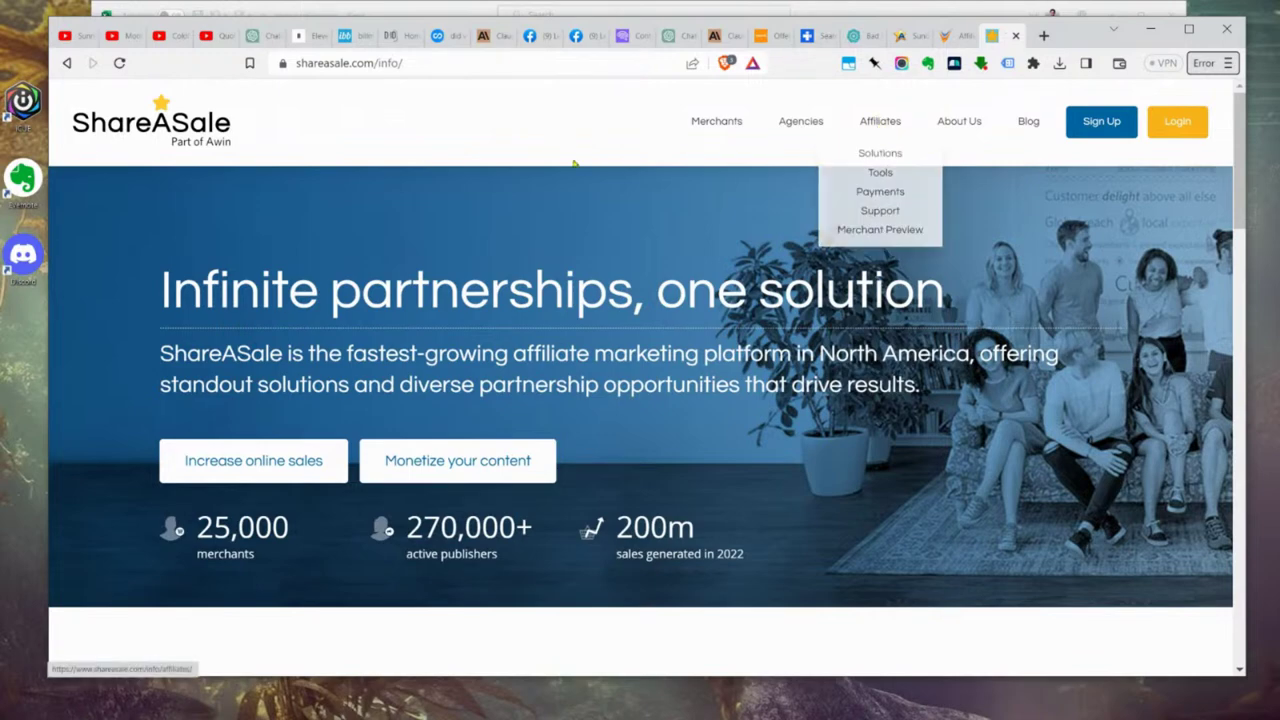
scroll(538, 226, "down", 3)
scroll(640, 340, "up", 3)
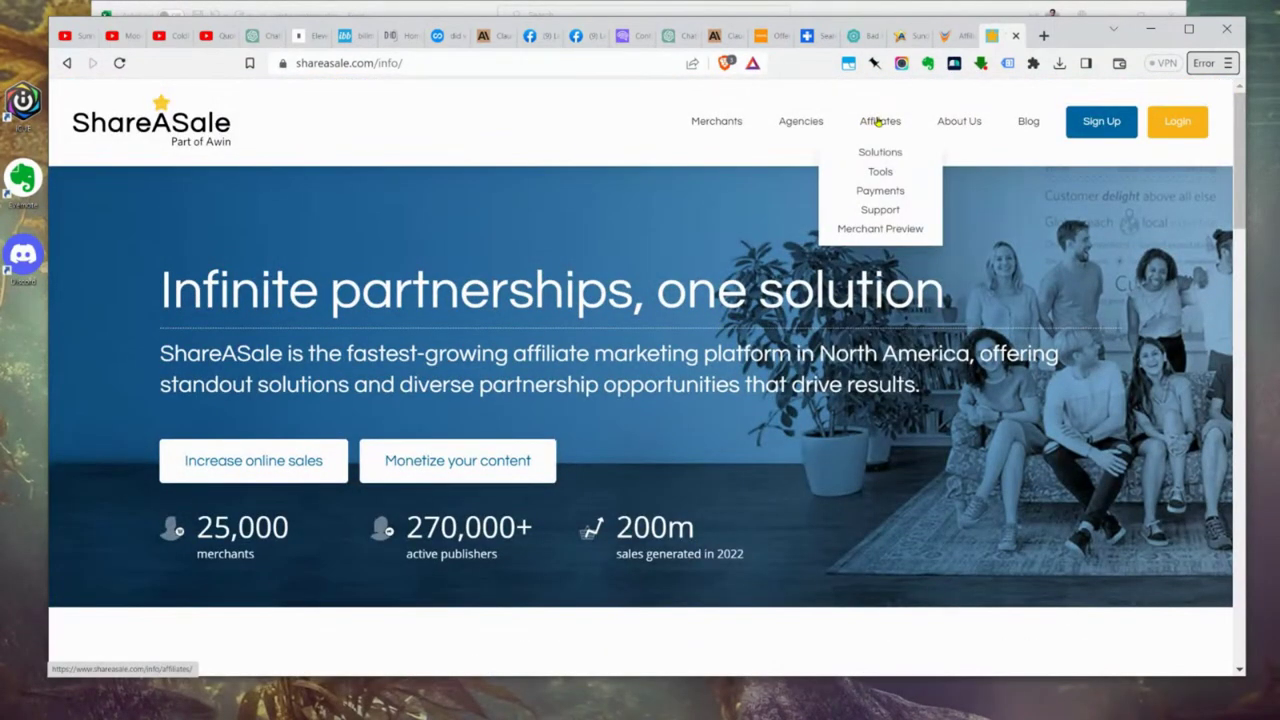
Step: Open ShareASale's affiliates page and look through its publisher types, partner brands and sign-up information
mouse_move(710, 121)
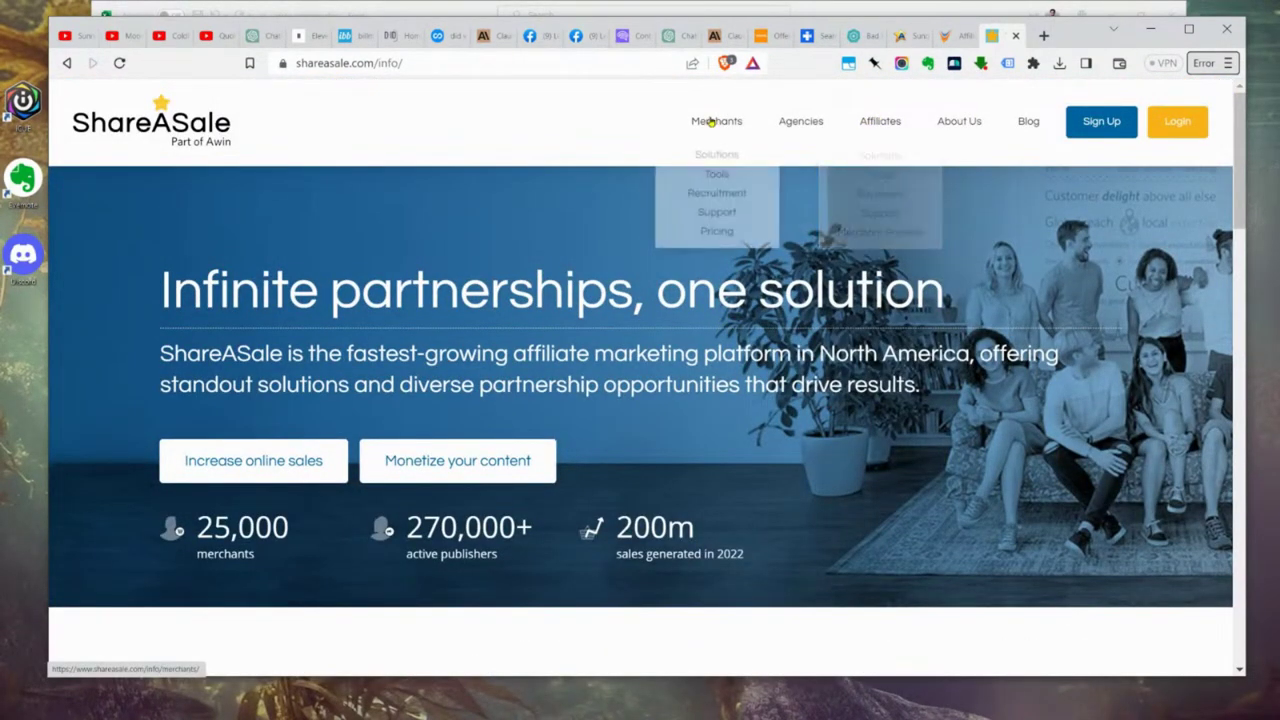
left_click(881, 124)
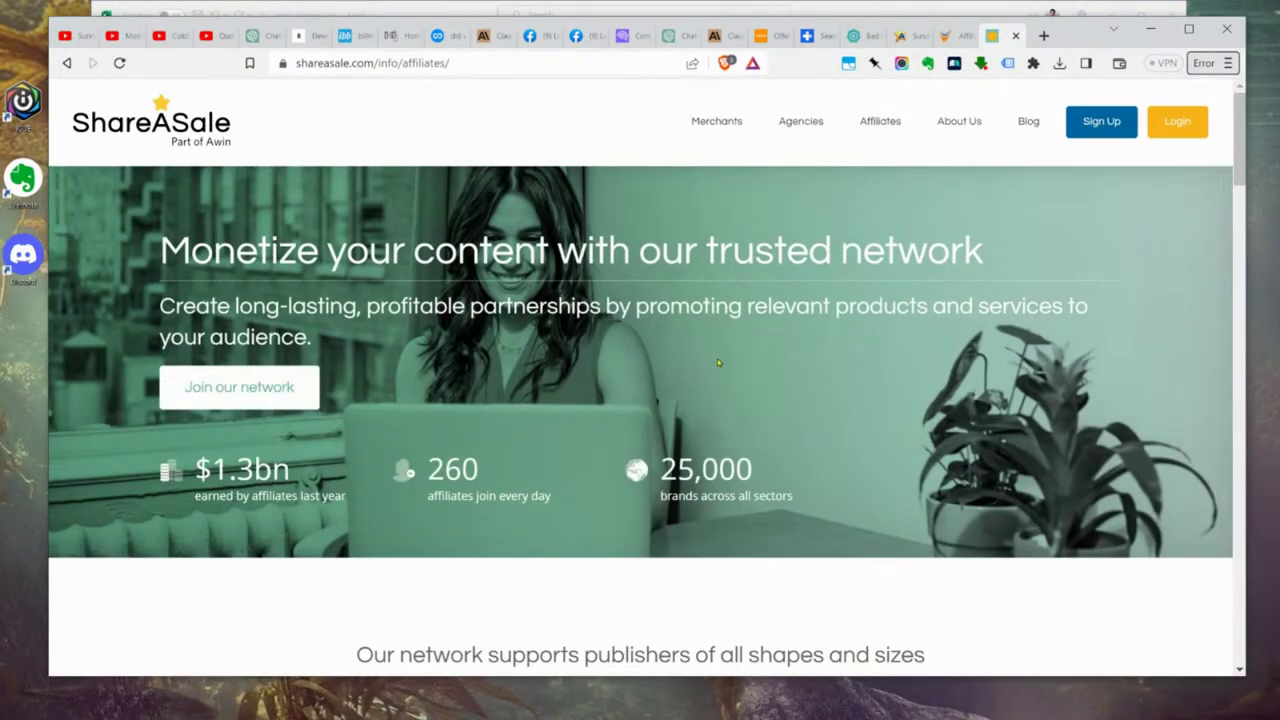
scroll(717, 358, "down", 3)
scroll(662, 398, "down", 12)
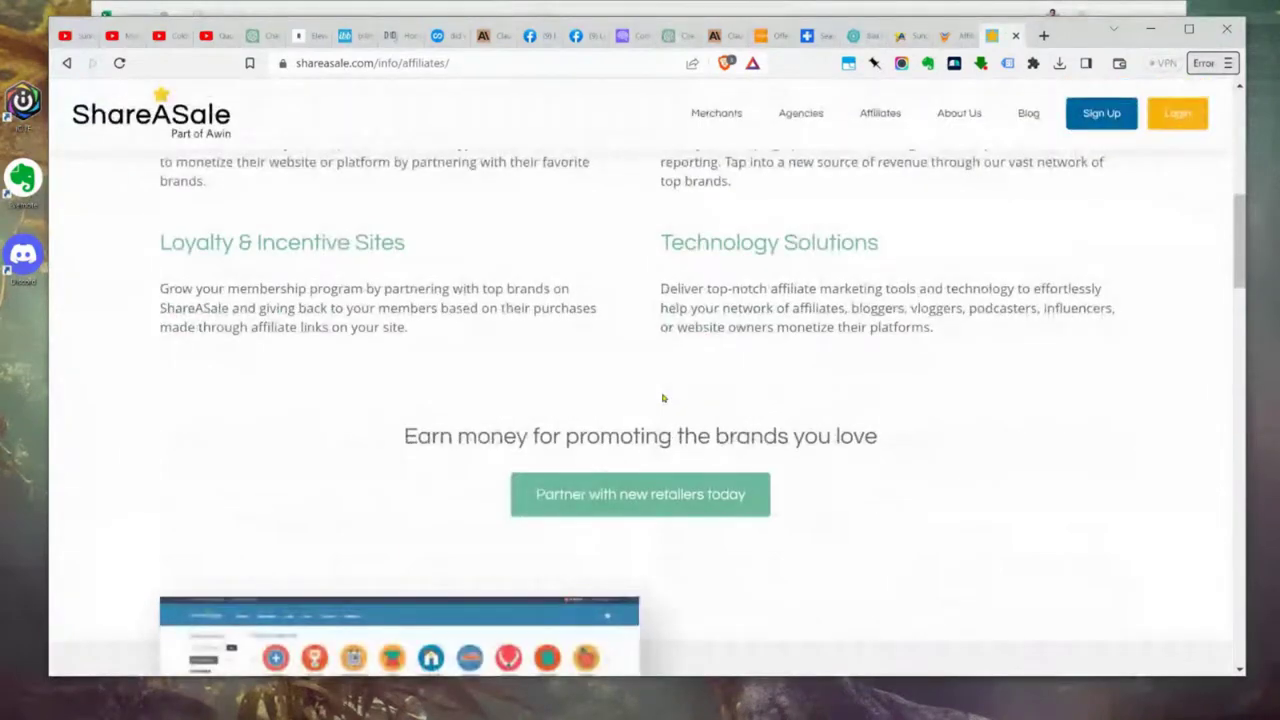
scroll(662, 398, "down", 14)
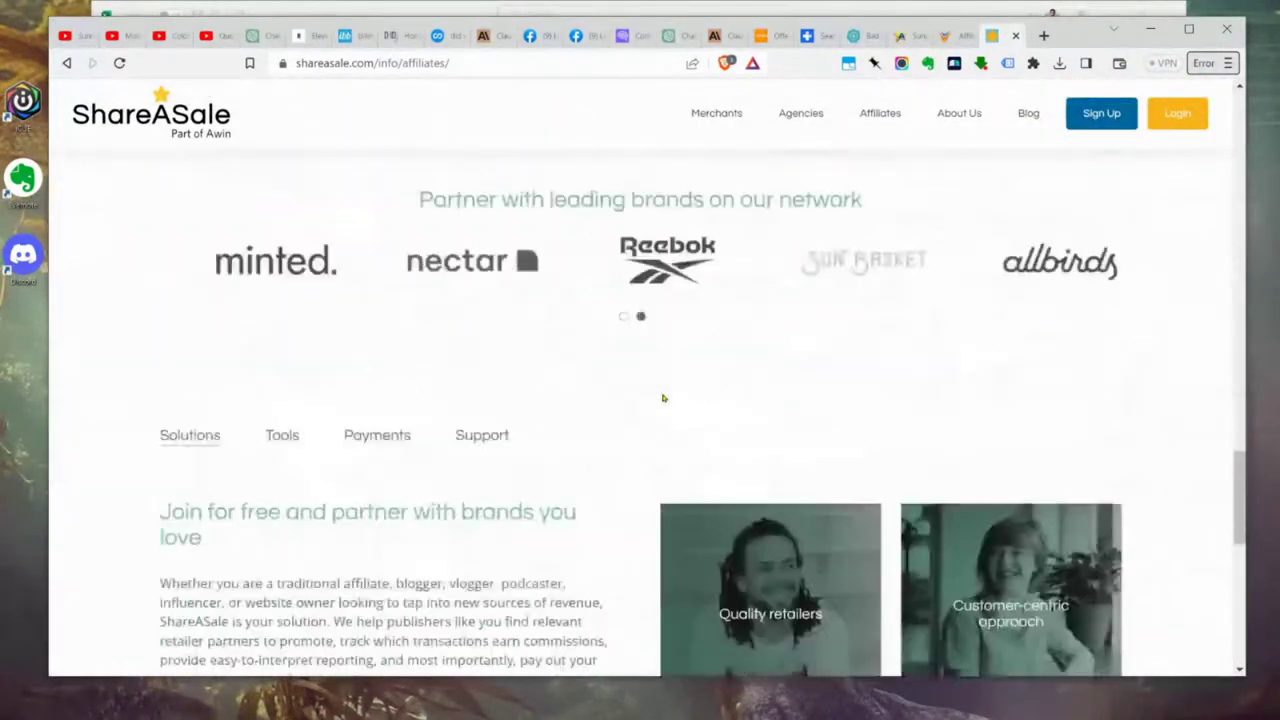
scroll(663, 398, "down", 3)
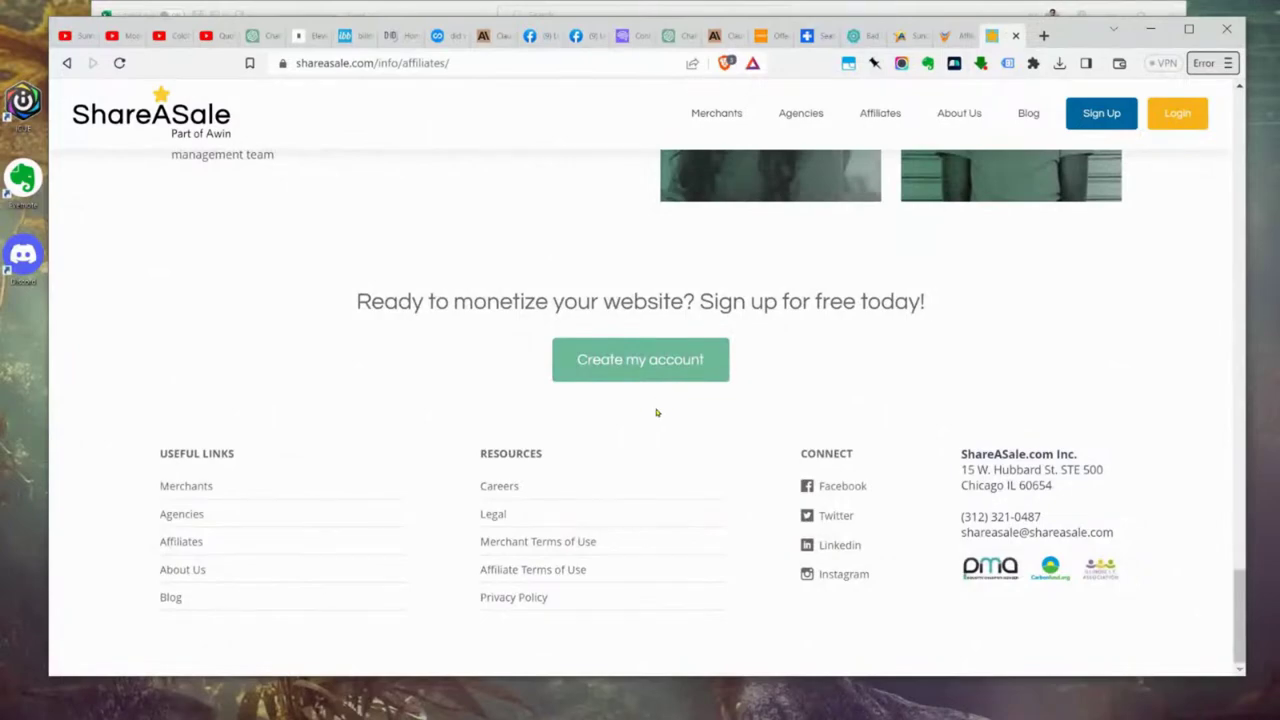
scroll(657, 412, "up", 10)
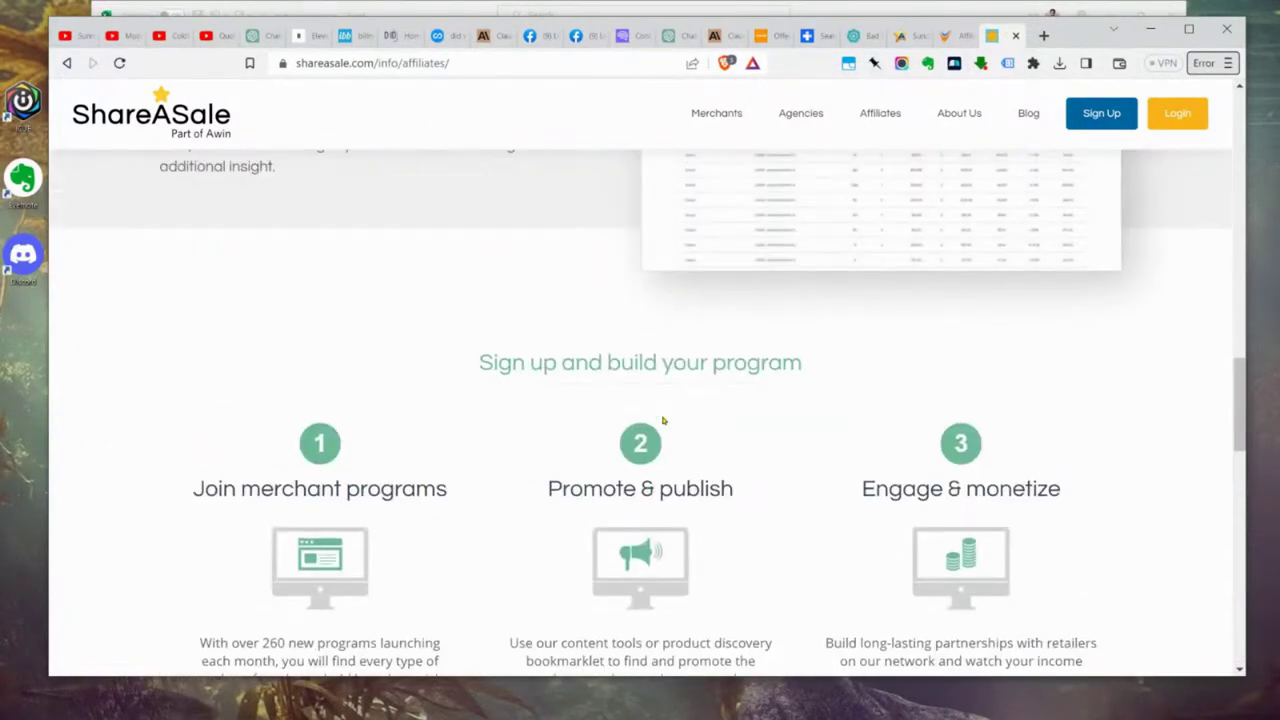
scroll(662, 421, "up", 12)
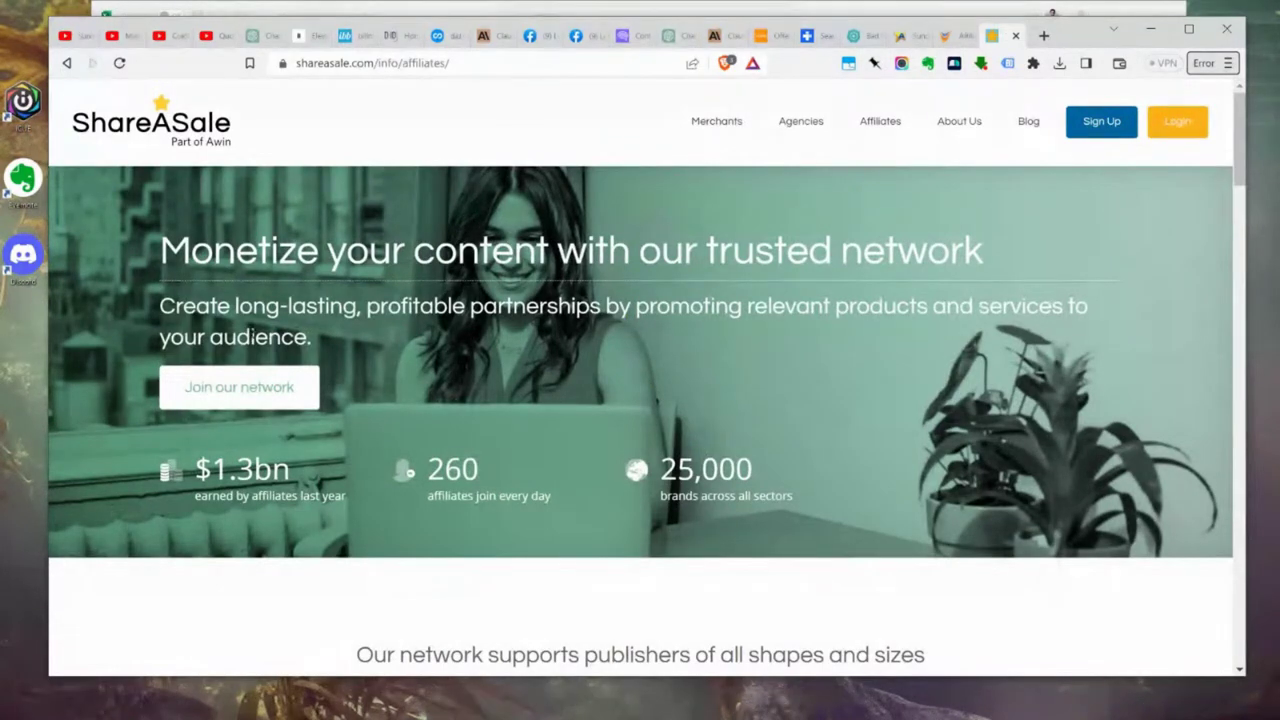
Step: View ShareASale's affiliate tools section, check where its tools link leads, and return to the affiliates page
mouse_move(865, 129)
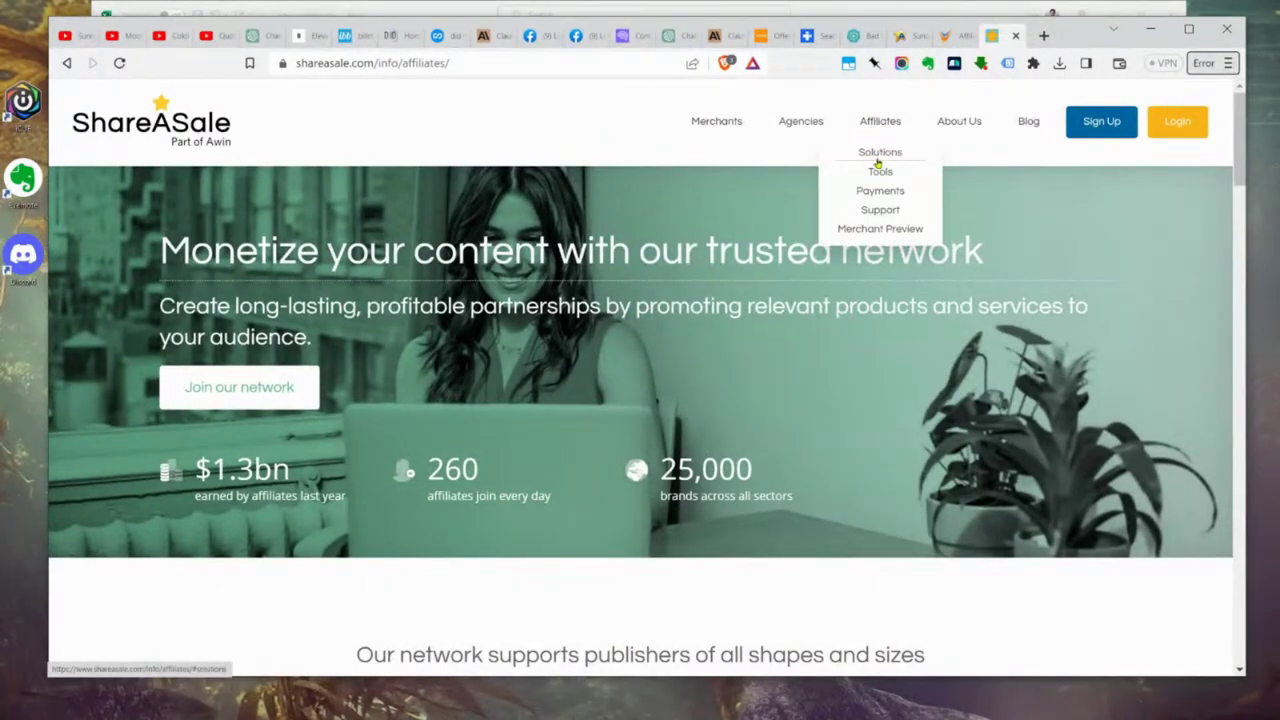
left_click(877, 172)
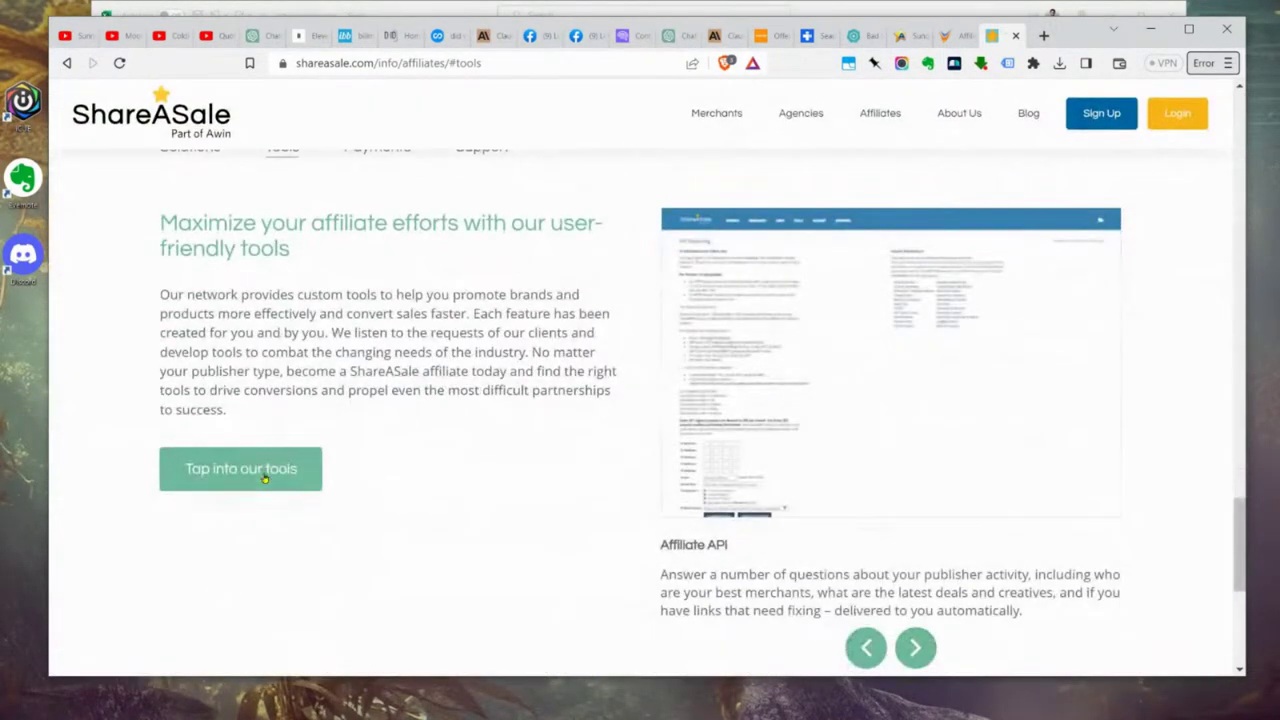
left_click(287, 468)
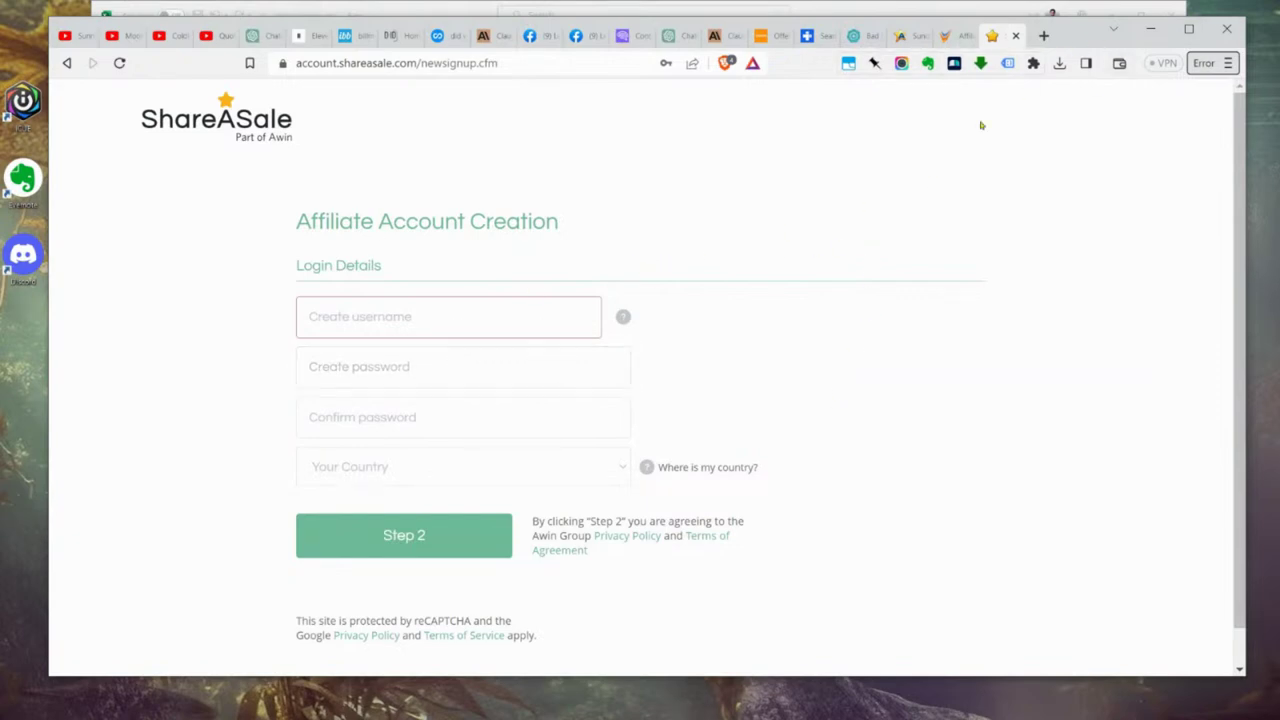
key("alt+Left")
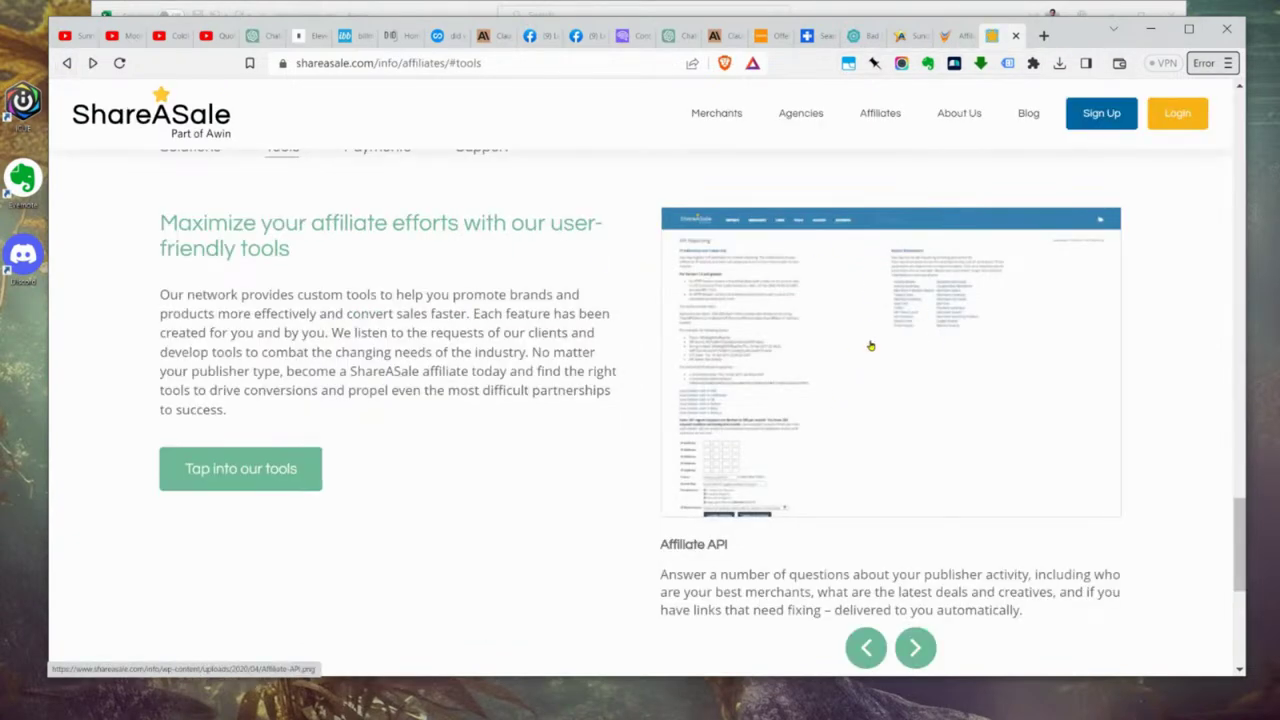
scroll(870, 345, "up", 20)
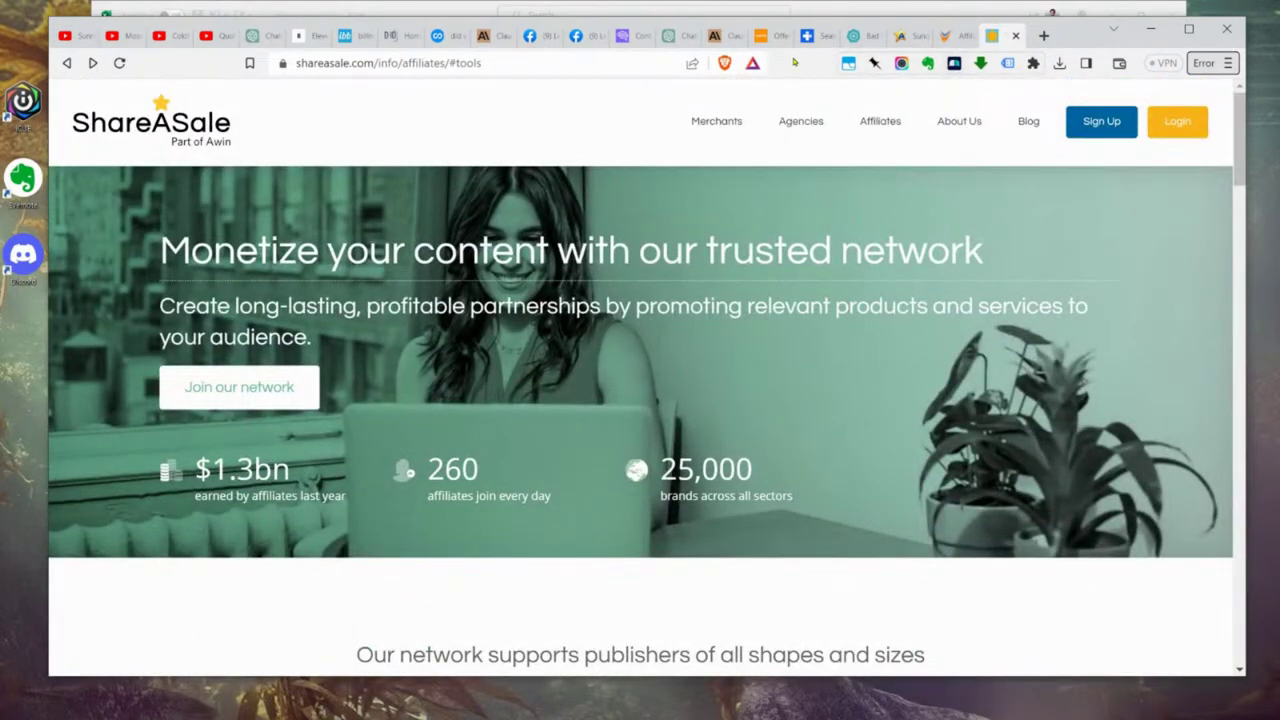
Step: Clear the filters on the OfferVault golf search and review the payouts, countries and networks of the listed offers
left_click(955, 36)
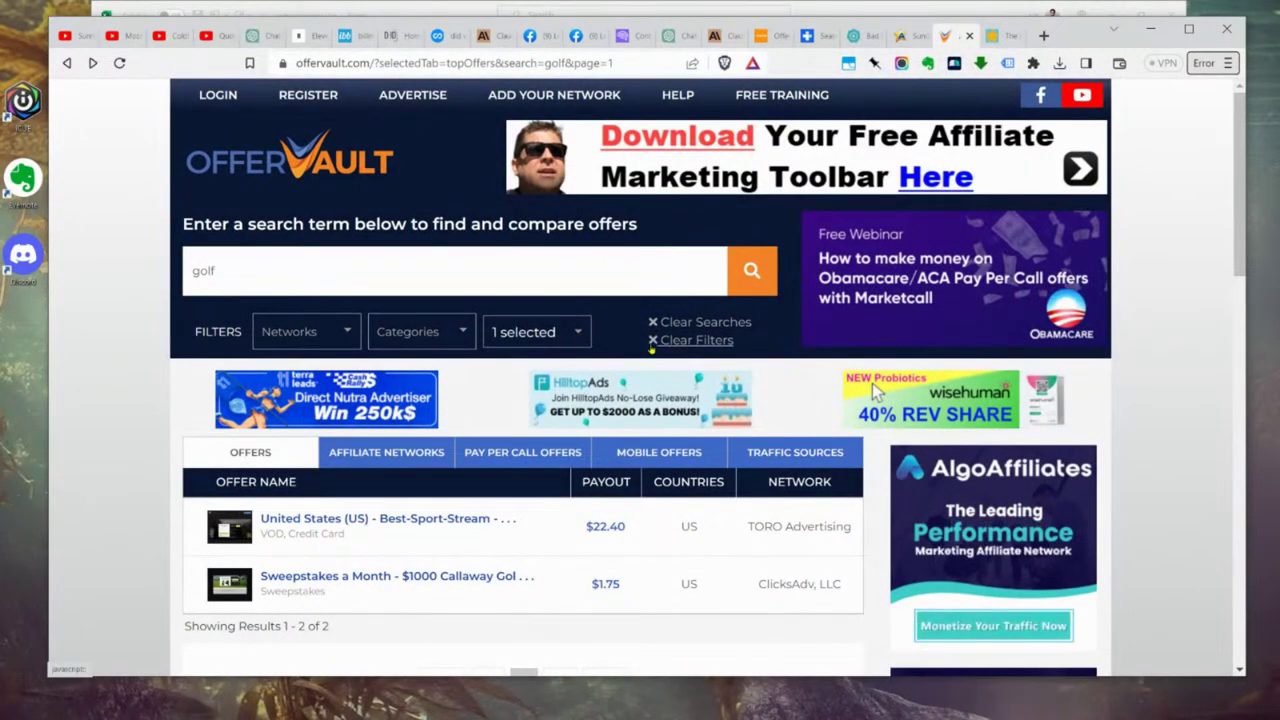
left_click(690, 340)
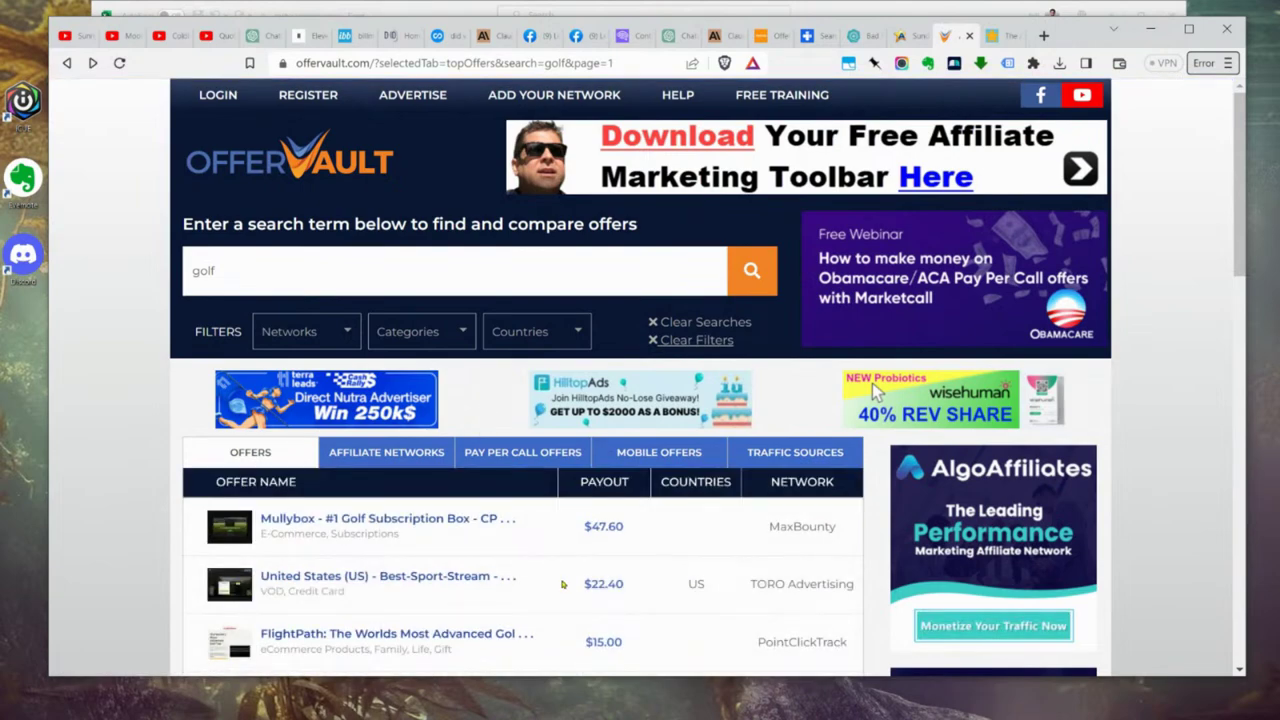
scroll(560, 450, "down", 4)
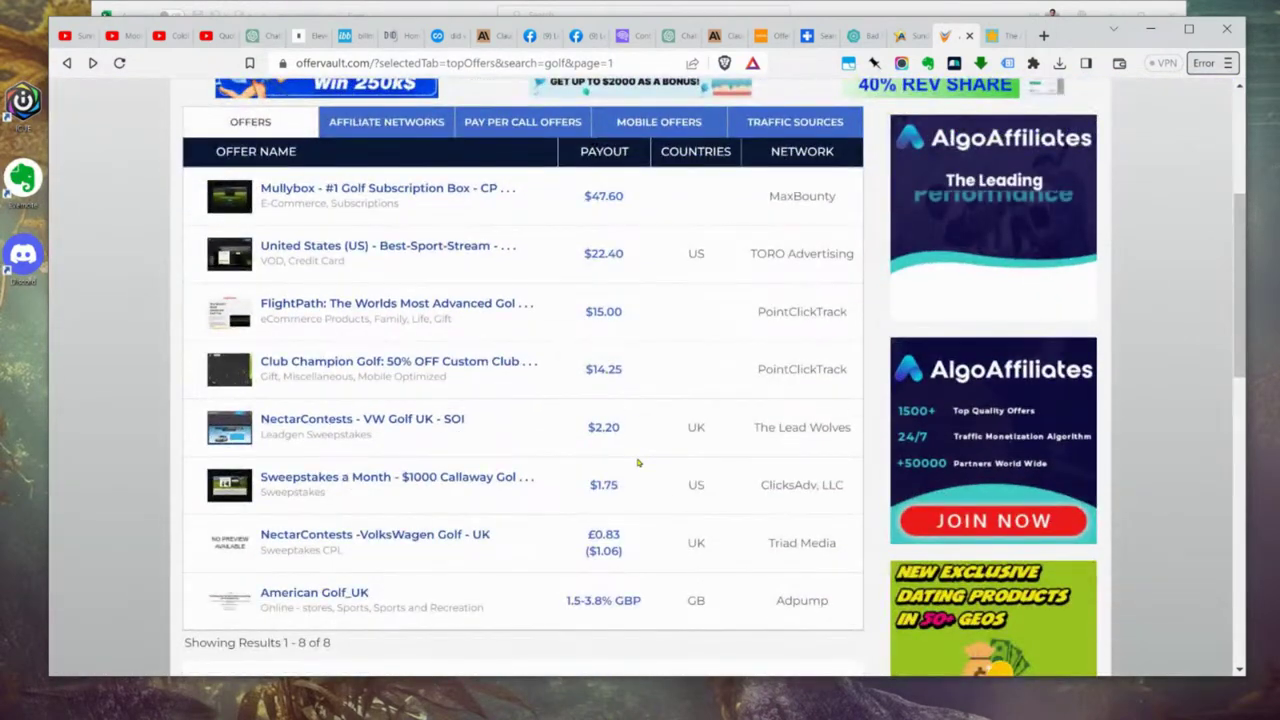
scroll(666, 457, "down", 3)
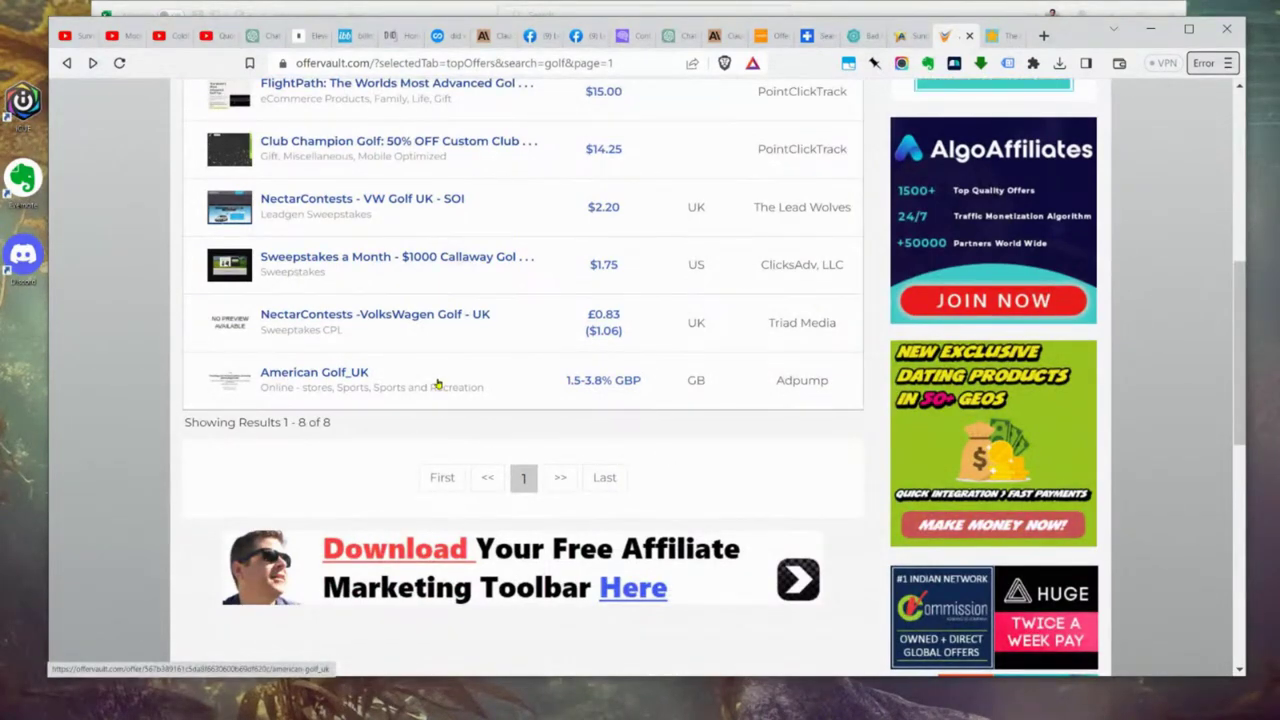
scroll(663, 425, "down", 1)
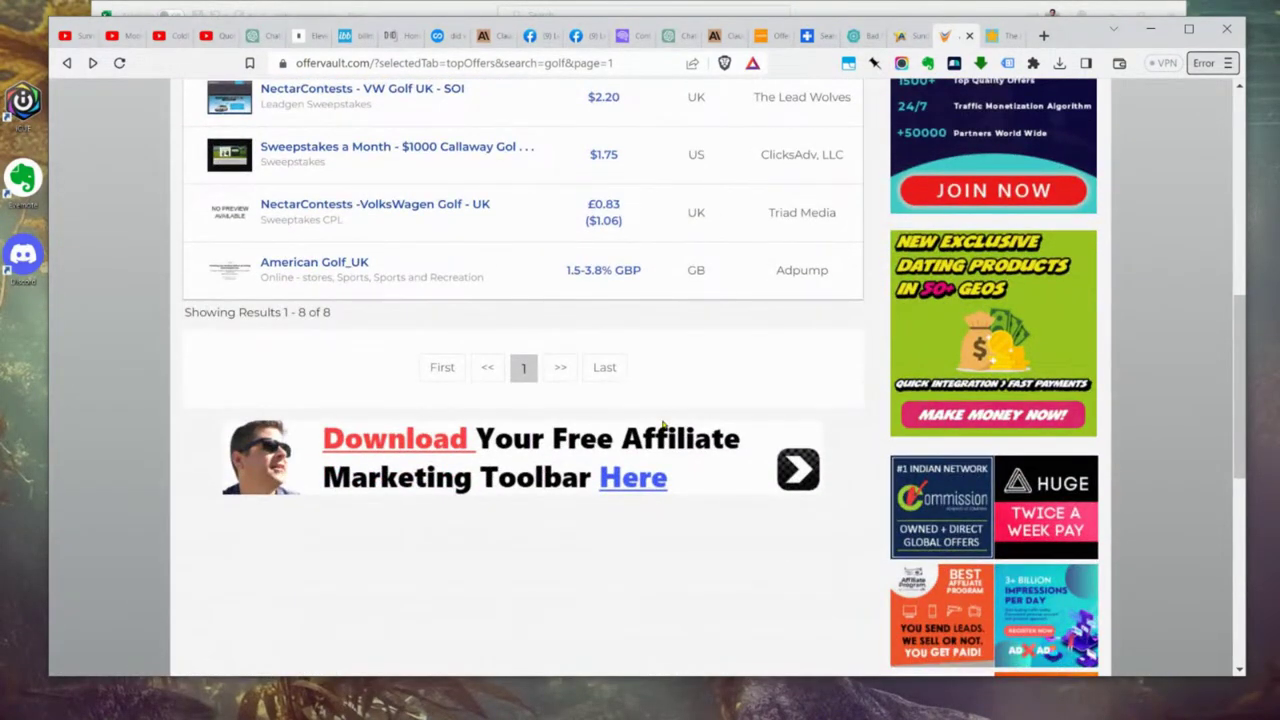
scroll(663, 425, "up", 7)
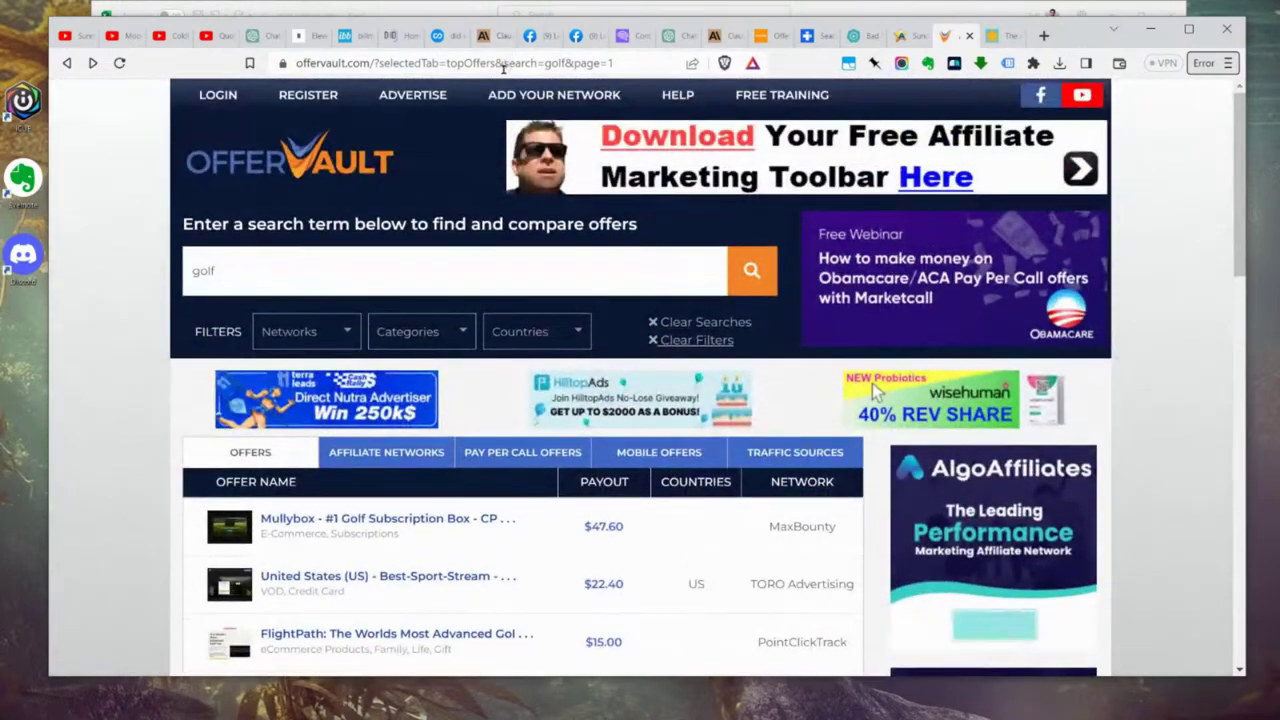
Step: Go to clickbank.com in place of the OfferVault page and view its affiliate resources
key("ctrl+l")
type("clickc")
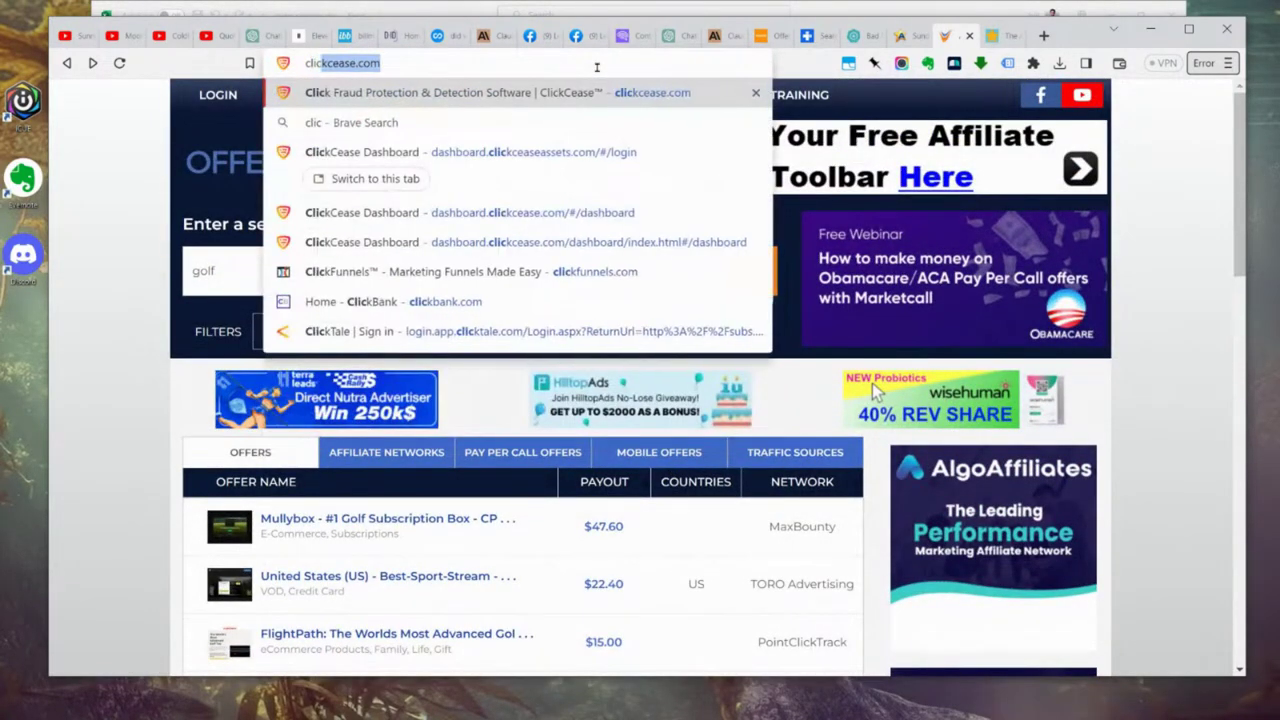
key("BackSpace")
key("BackSpace")
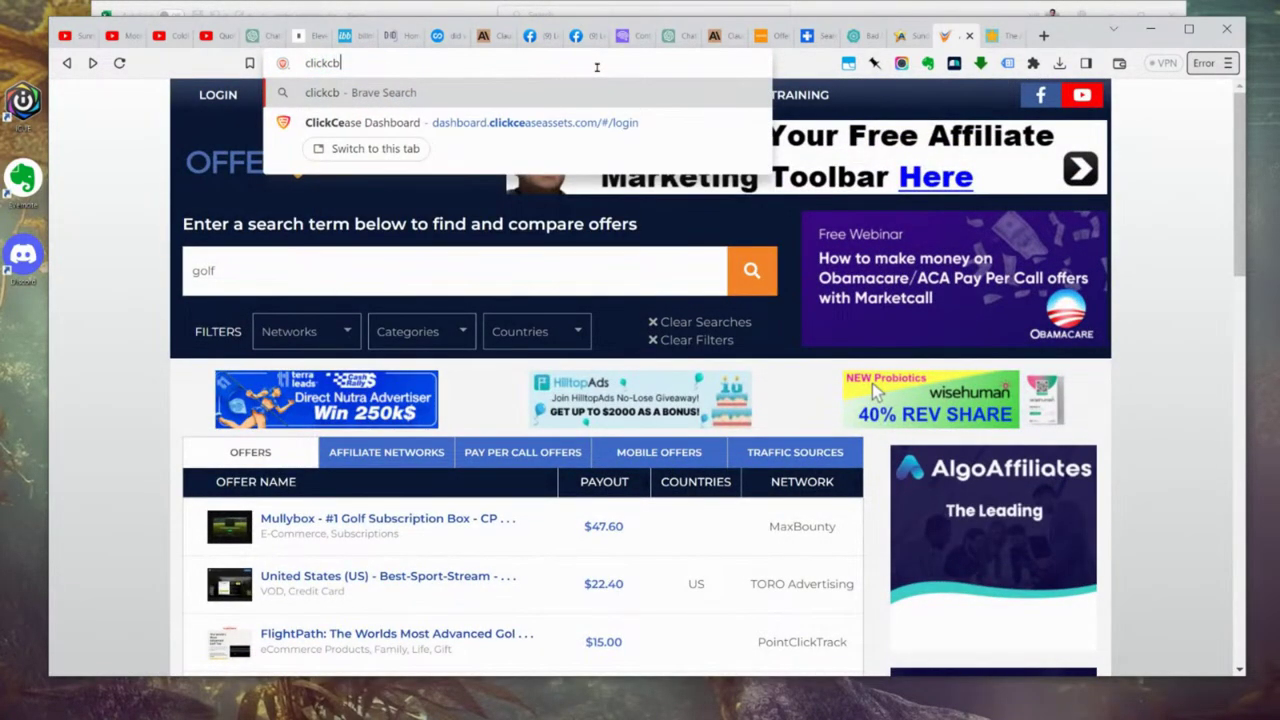
type("bank")
key("Return")
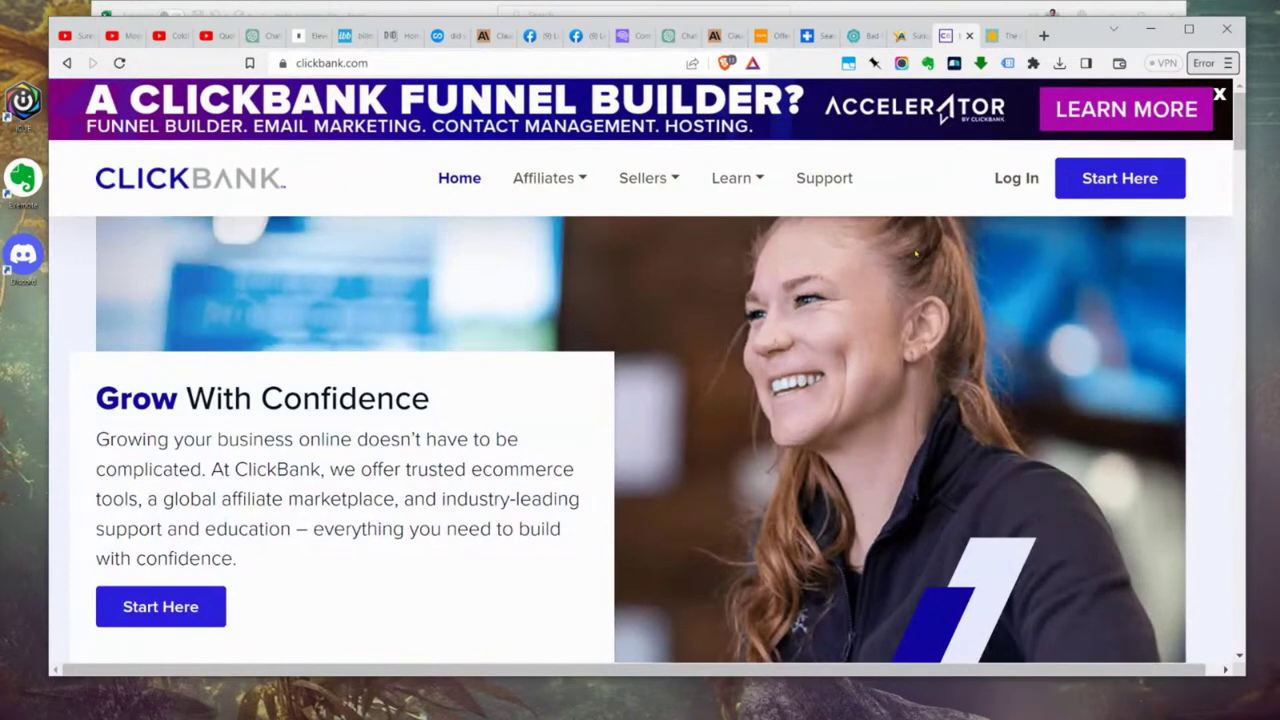
mouse_move(561, 183)
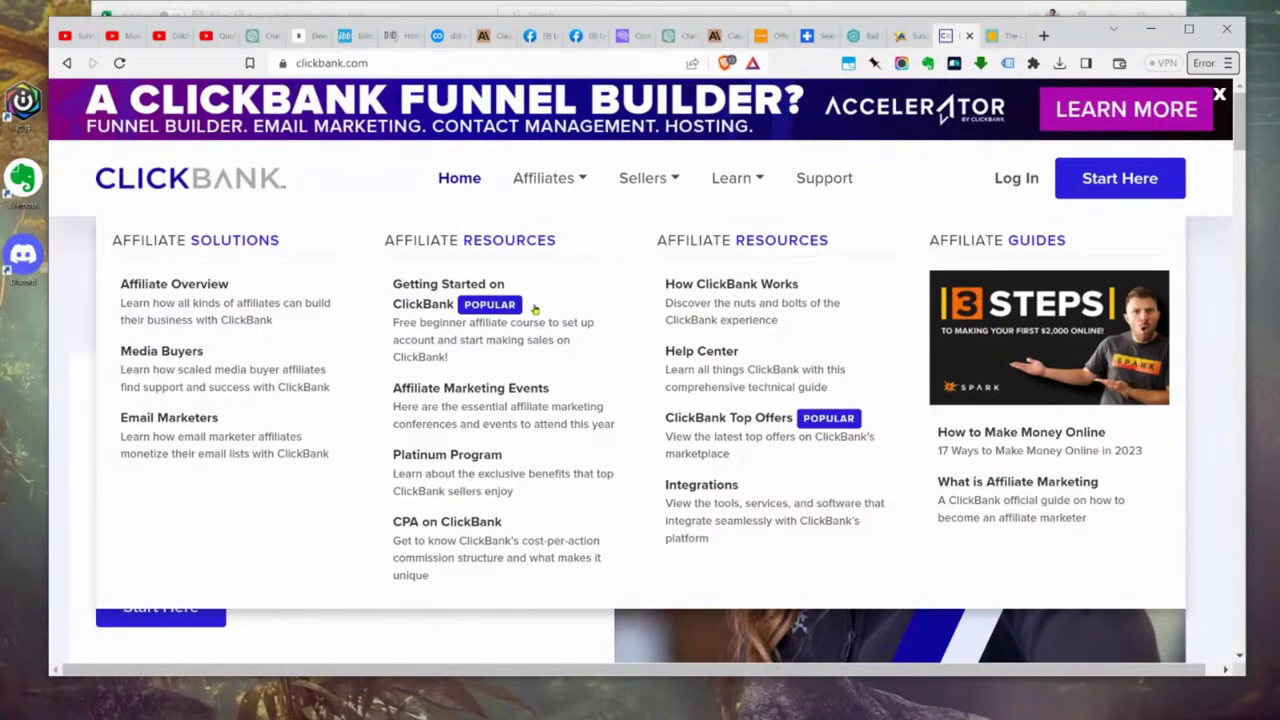
Step: Search the web for clickbank marketplace and open ClickBank's view-marketplace page
left_click(528, 61)
type("google.com")
key("ctrl+a")
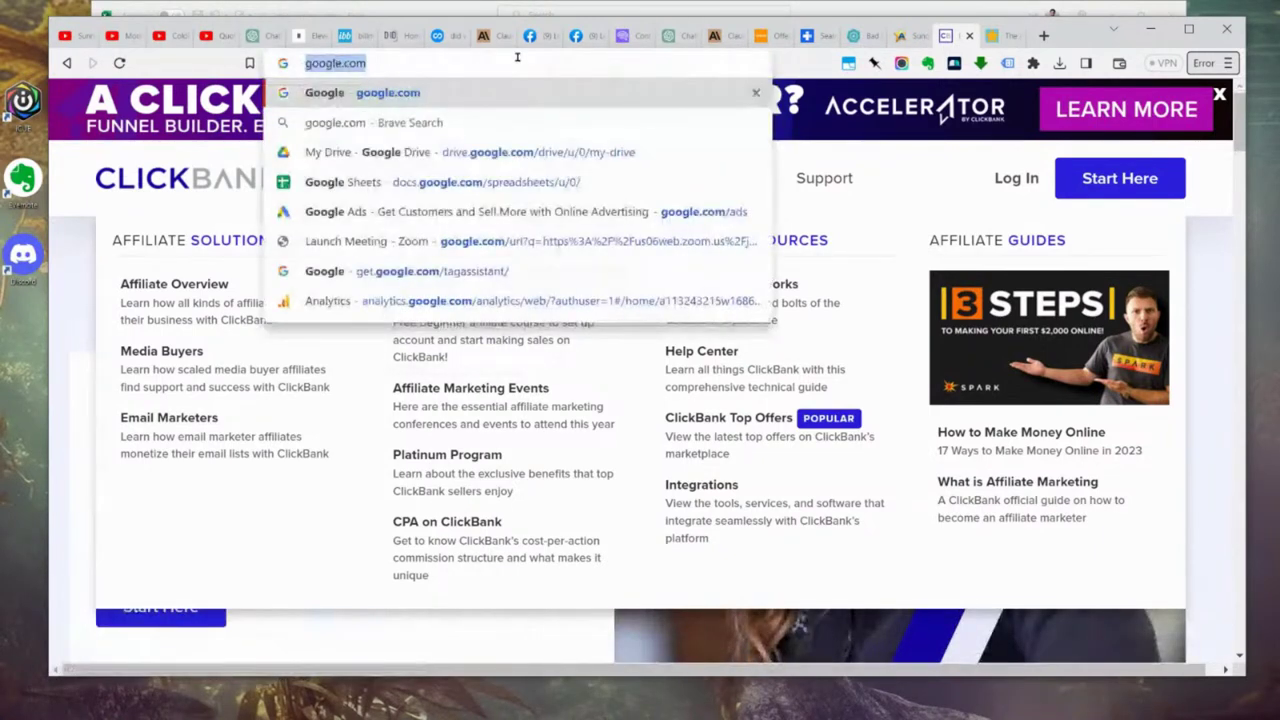
type("click")
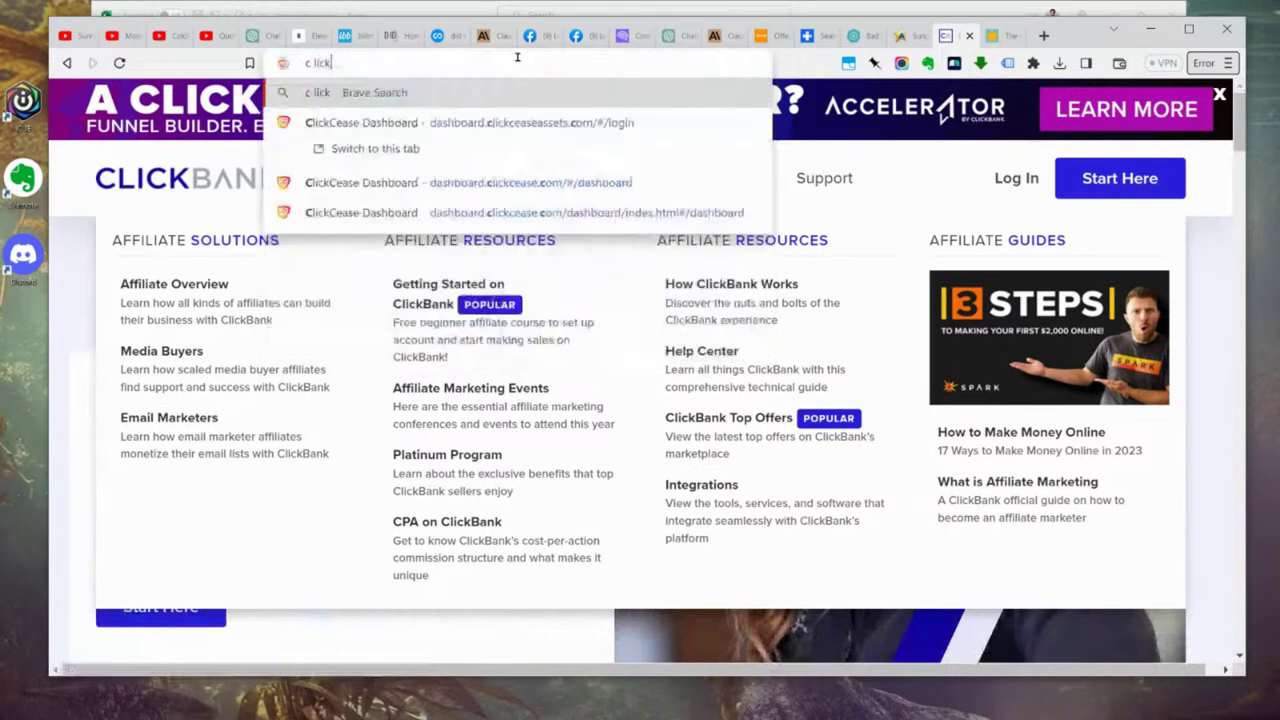
key("BackSpace")
key("BackSpace")
type("lic")
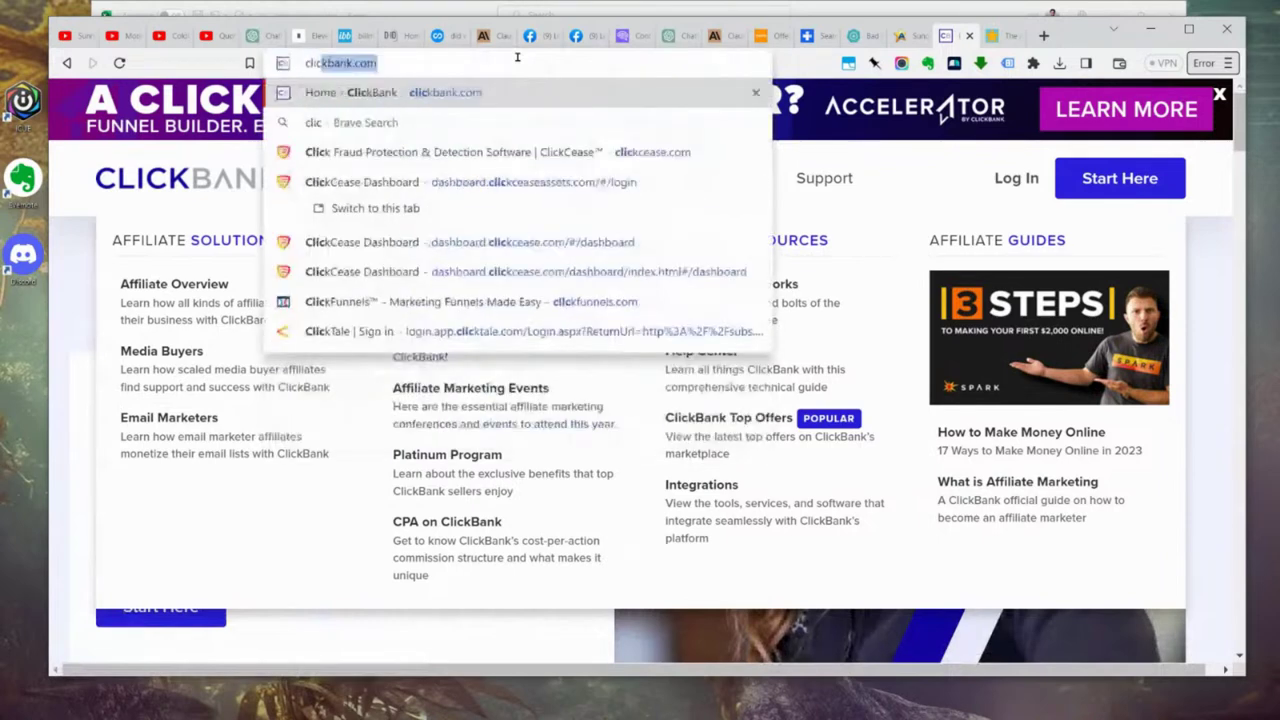
type("kbank marketplace")
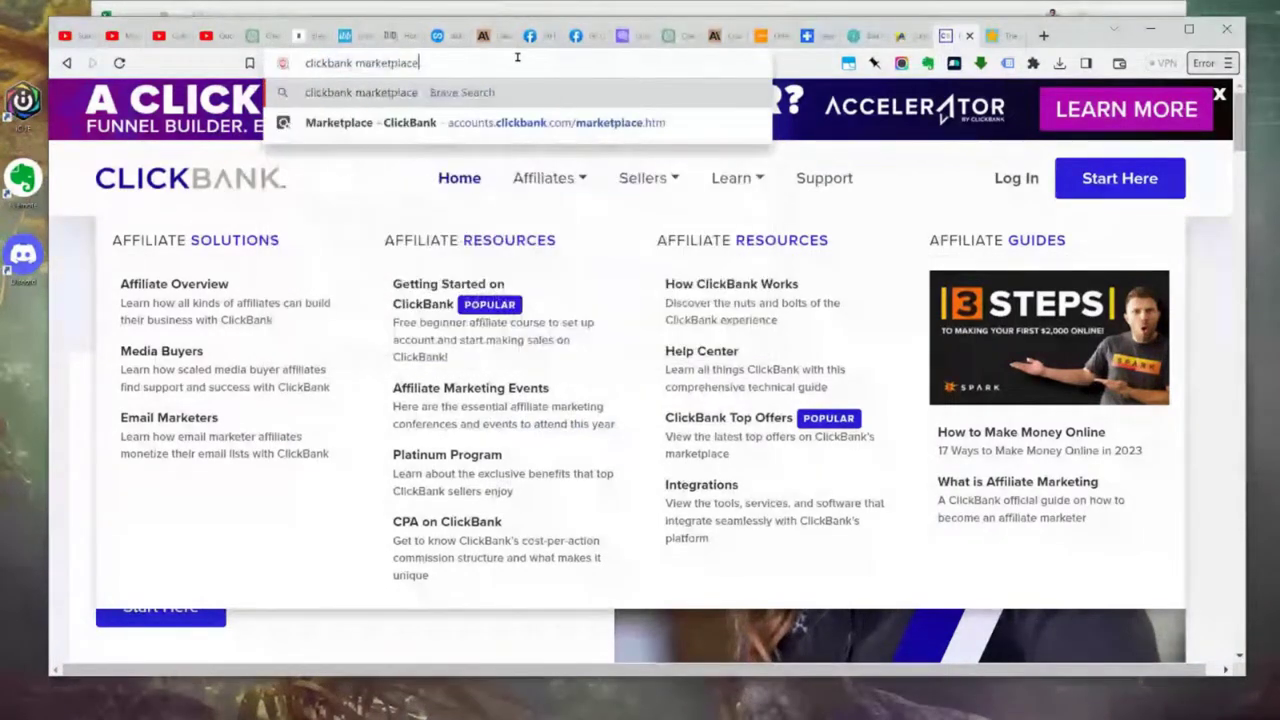
key("Return")
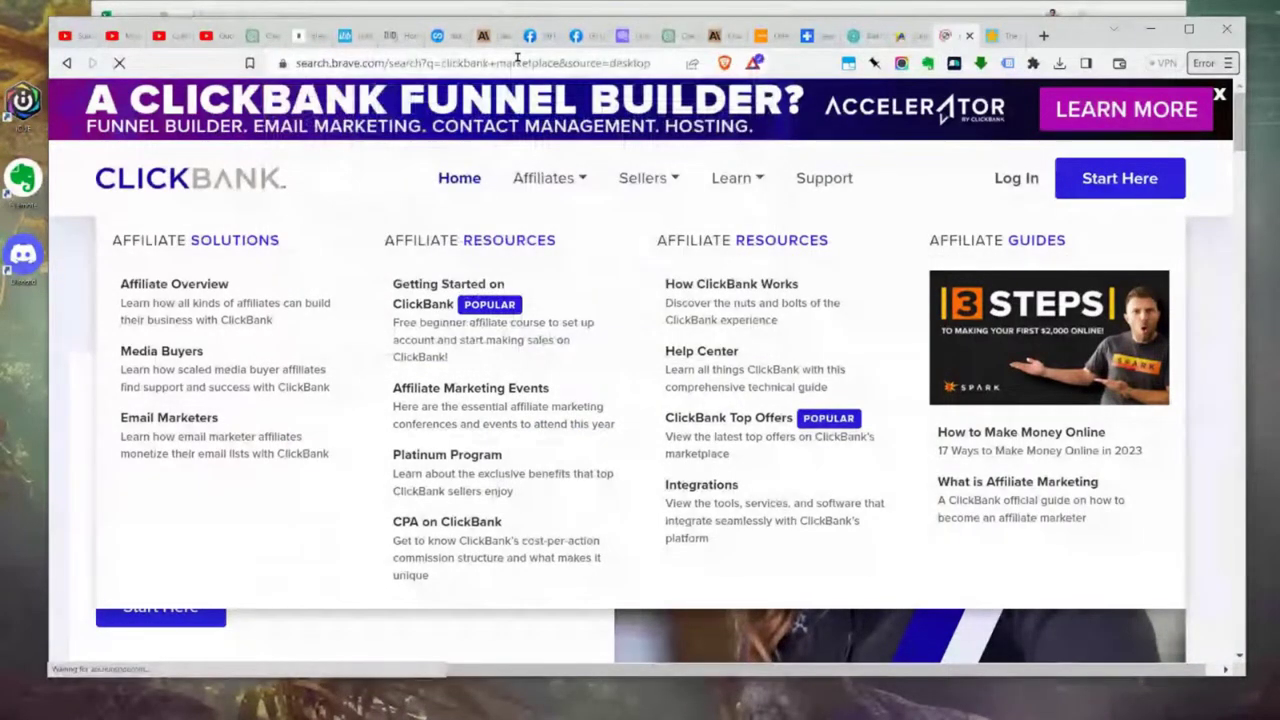
key("Down")
key("Return")
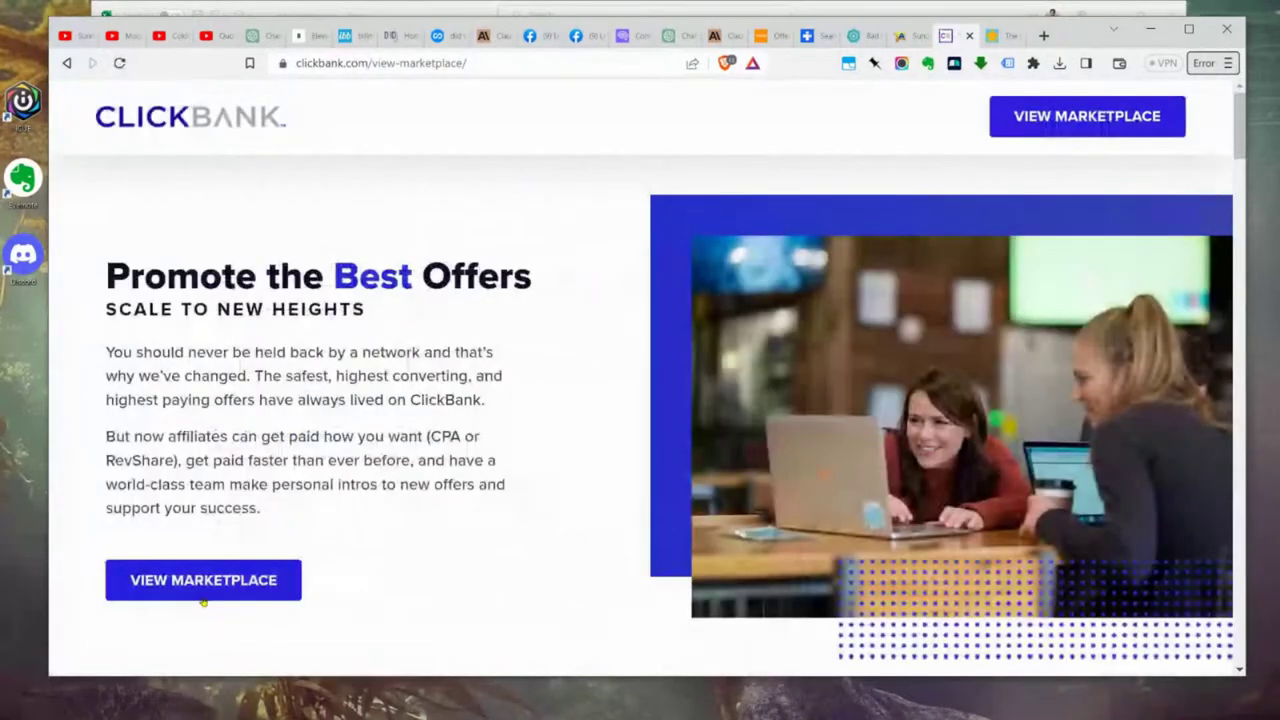
Step: Try to view the ClickBank marketplace through its introductory questionnaire, close it unanswered, and look over the page
left_click(205, 590)
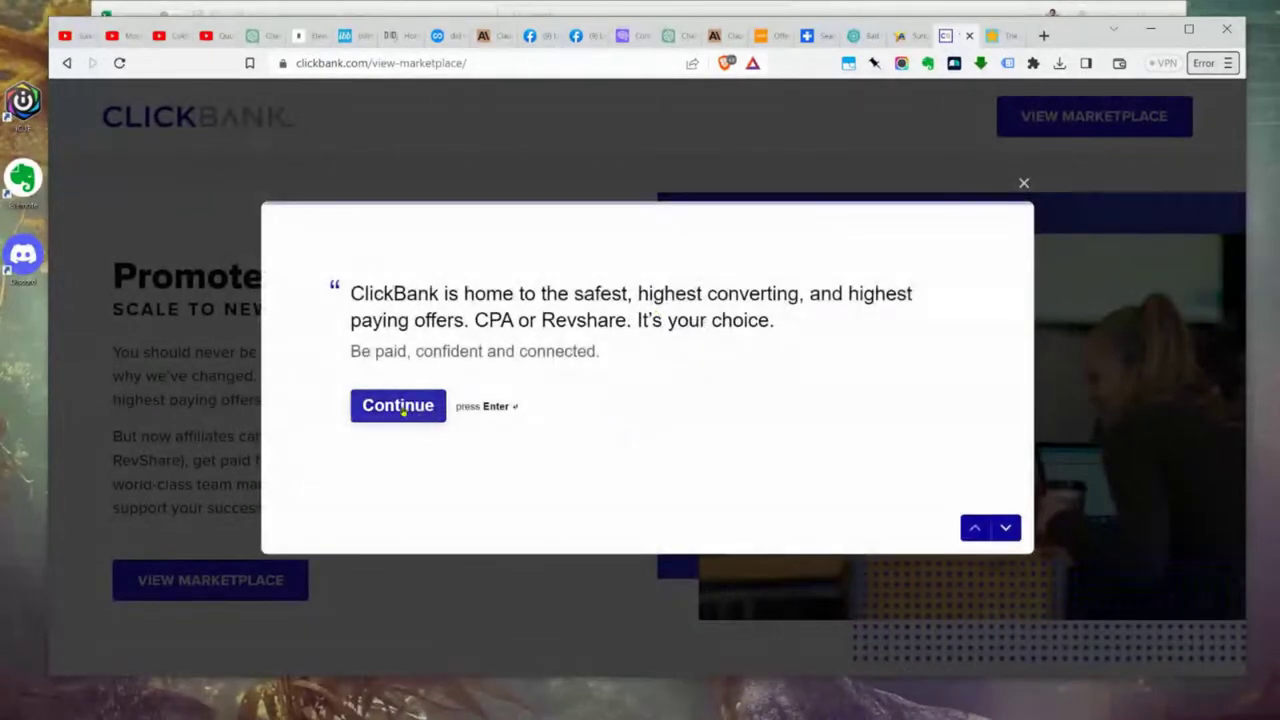
left_click(397, 406)
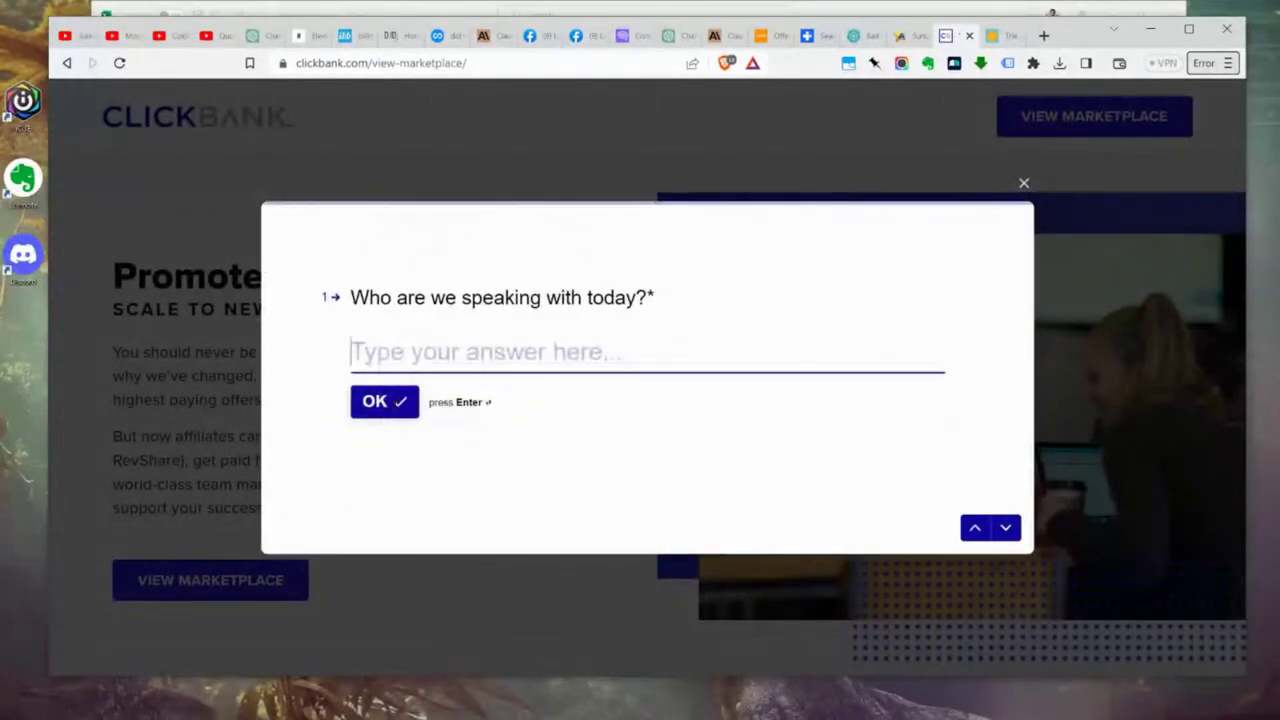
left_click(1023, 183)
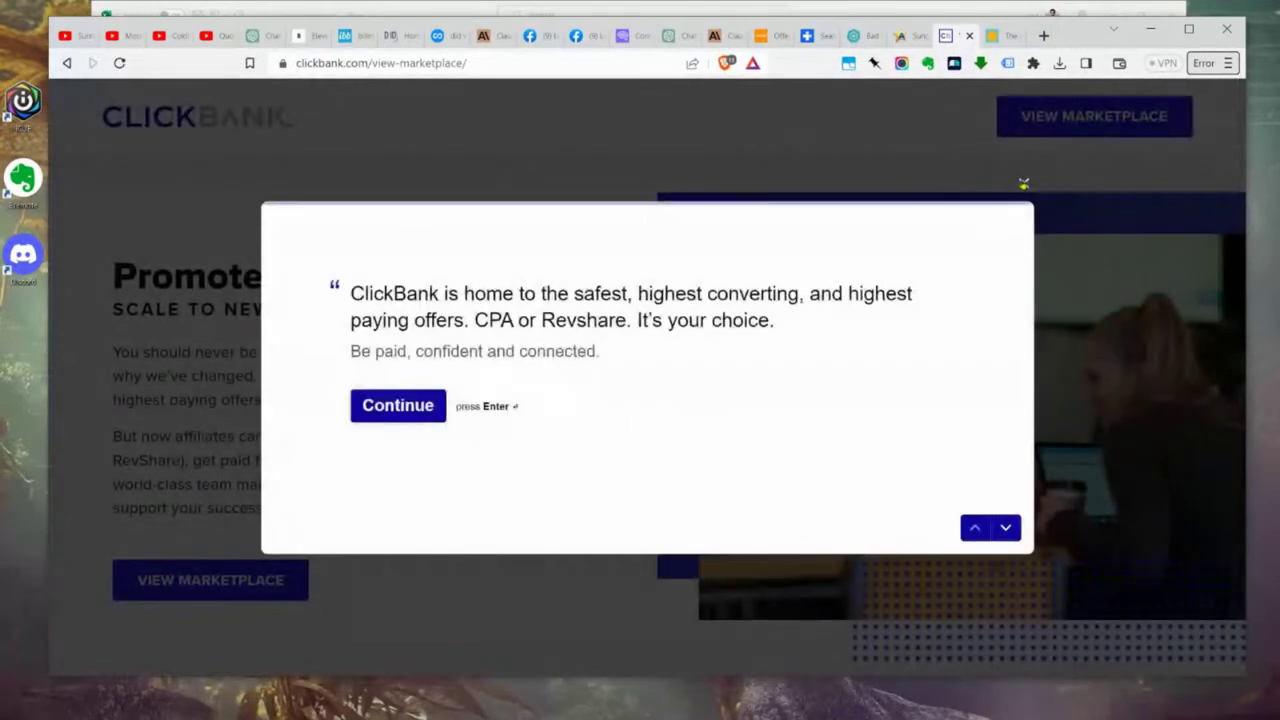
left_click(511, 181)
scroll(585, 451, "down", 5)
scroll(585, 451, "up", 1)
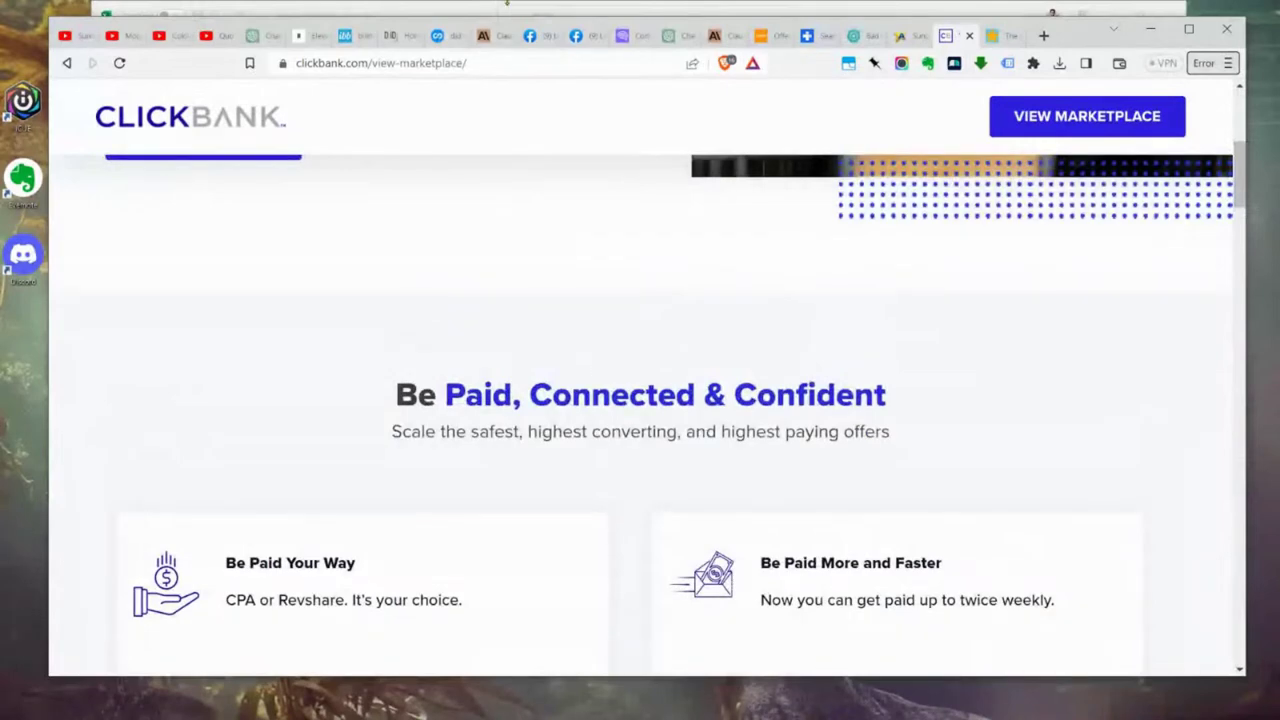
Step: Find and open the ClickBank marketplace page at accounts.clickbank.com/marketplace.htm in place of the view-marketplace page
left_click(480, 60)
type("masrk")
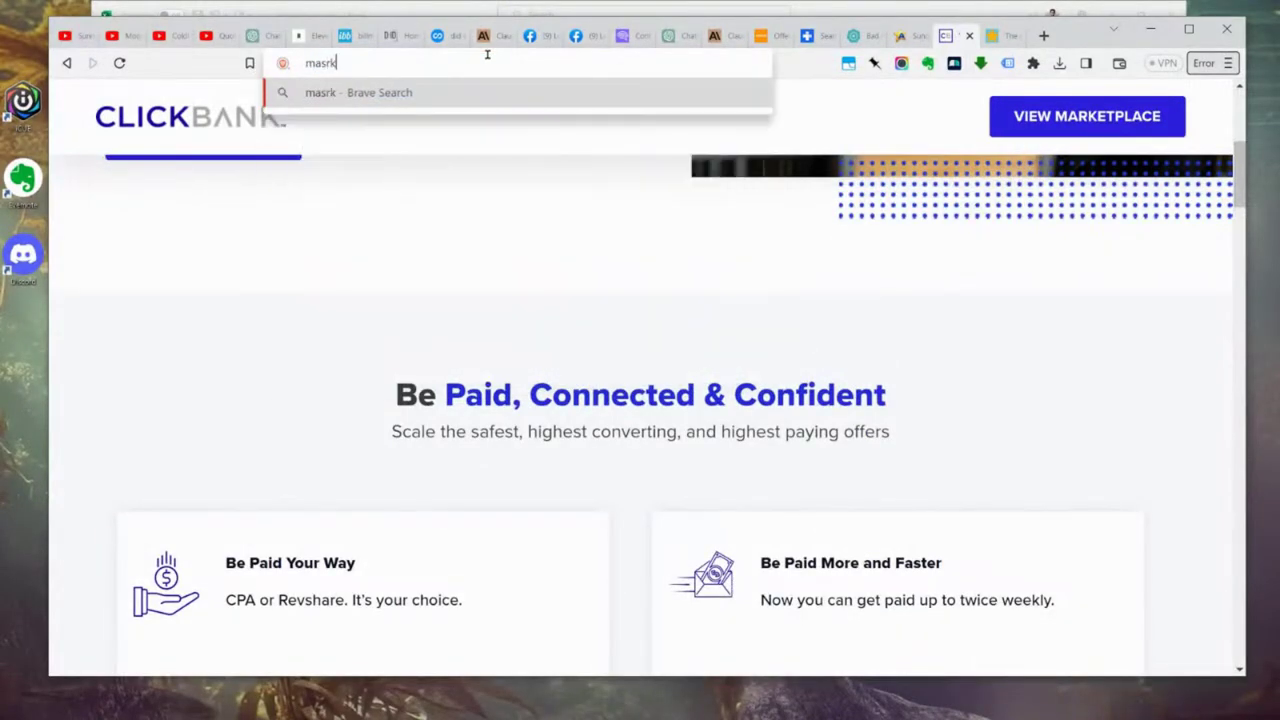
key("ctrl+a")
type("marke")
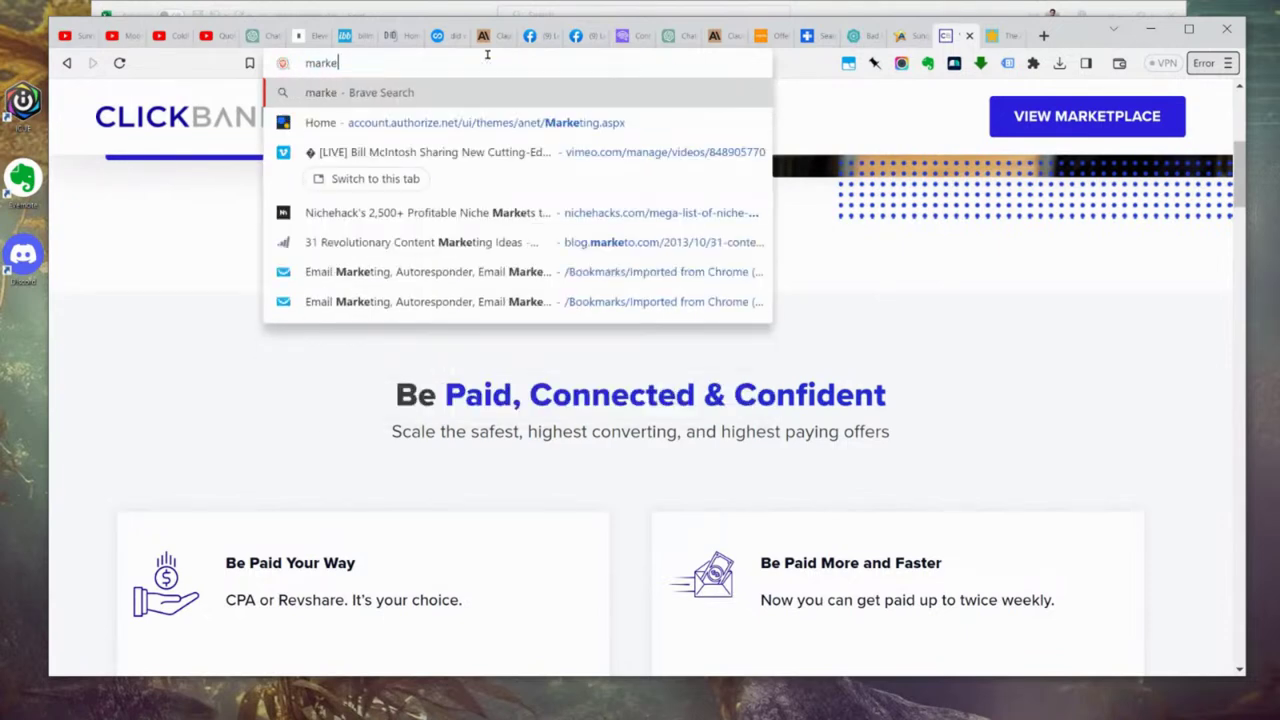
type("tplace")
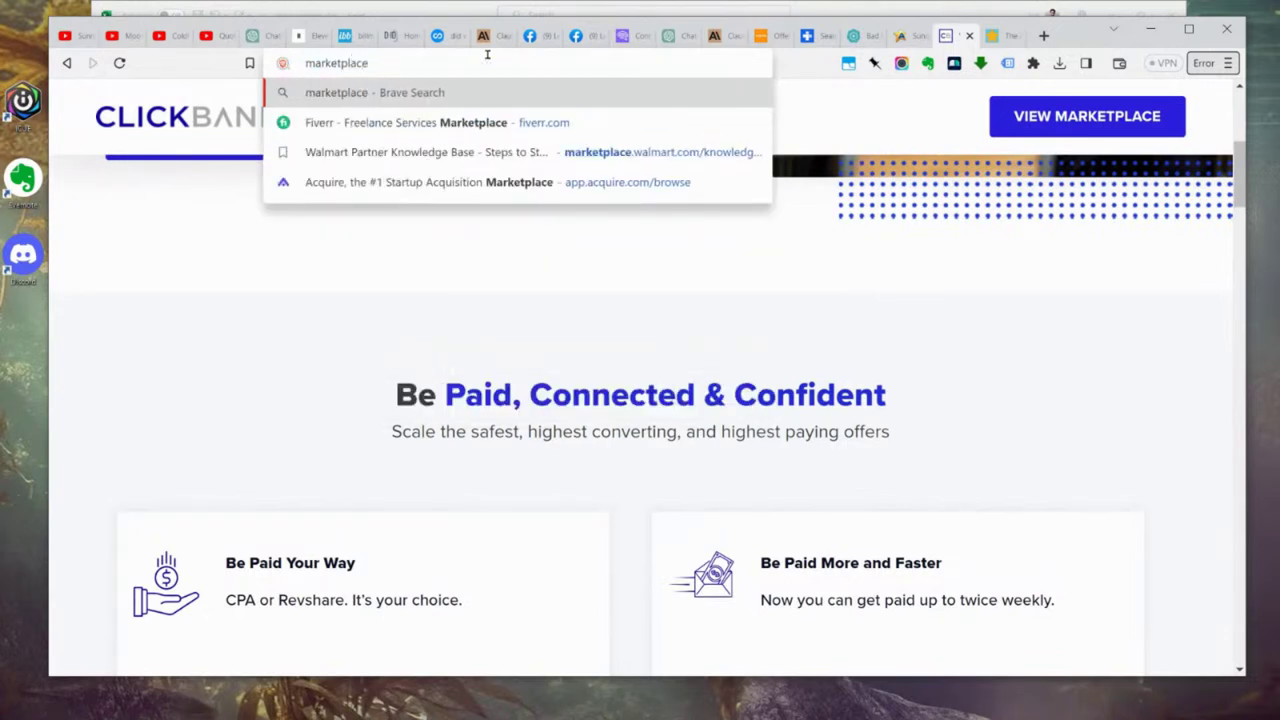
key("ctrl+a")
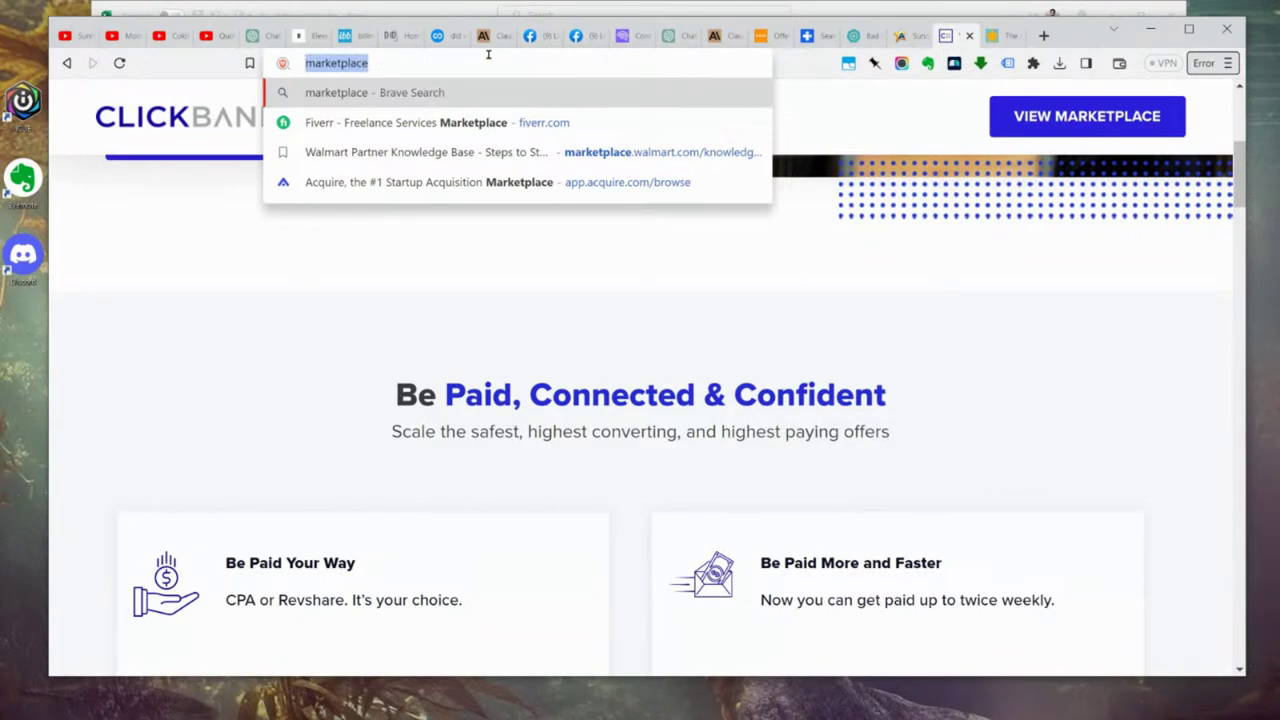
type("clickbank ma")
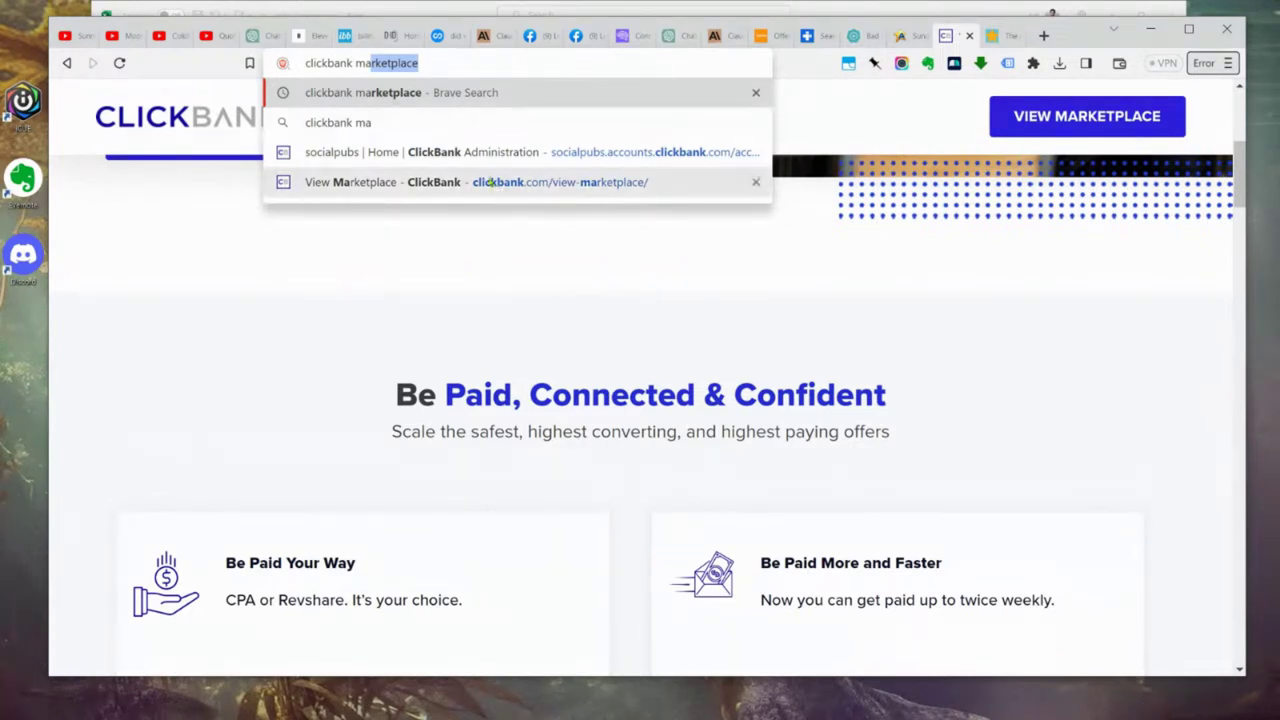
key("Right")
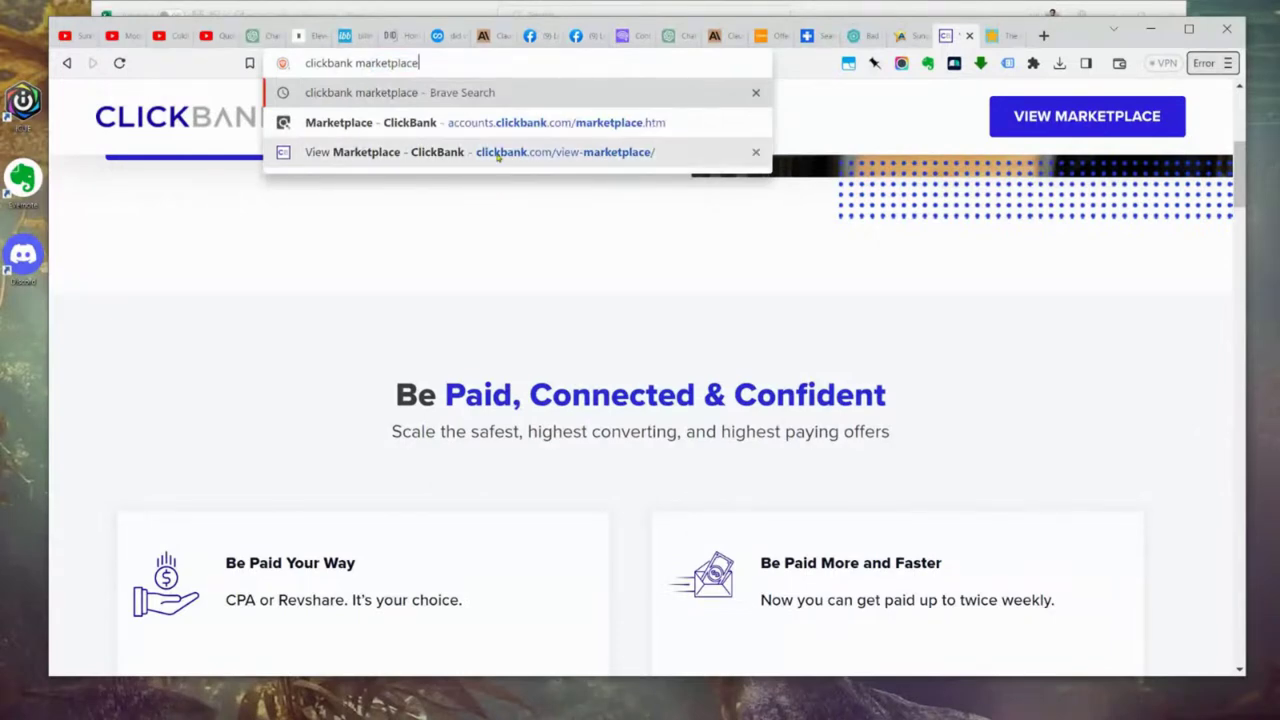
left_click(516, 124)
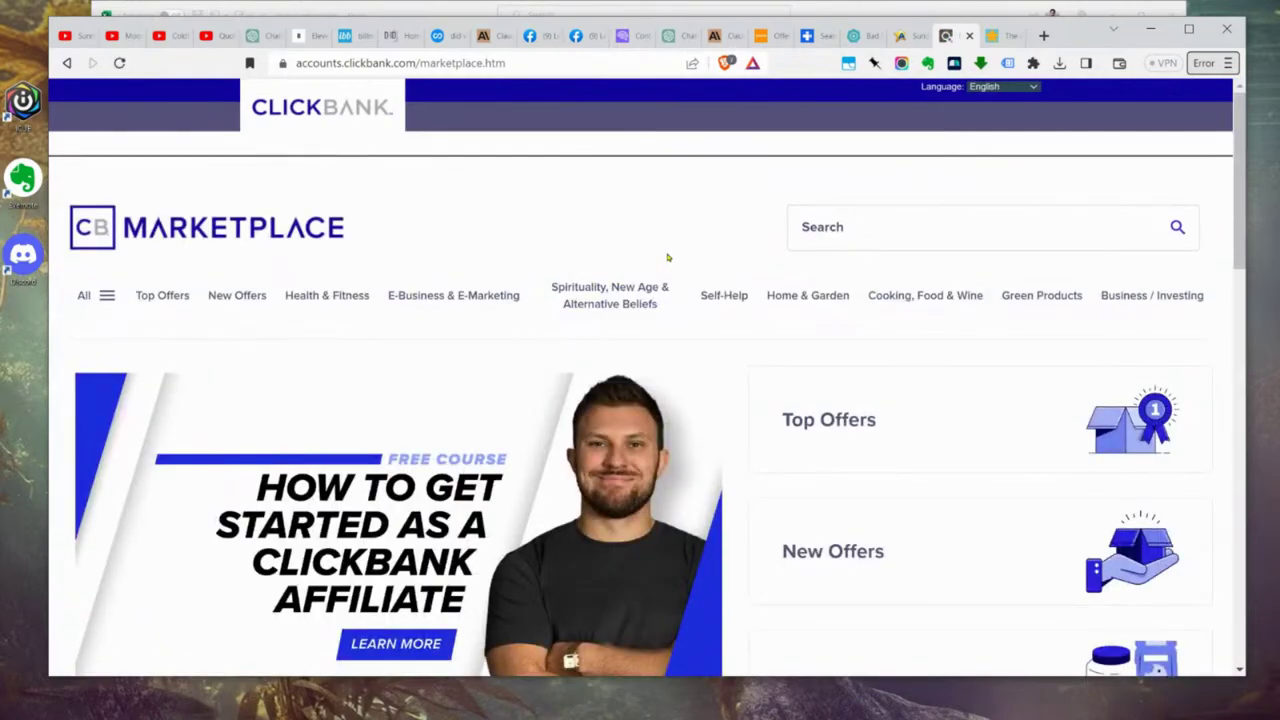
Step: Search the ClickBank marketplace for golf and dismiss the search suggestions covering the results
scroll(666, 257, "down", 2)
scroll(828, 231, "up", 2)
left_click(828, 231)
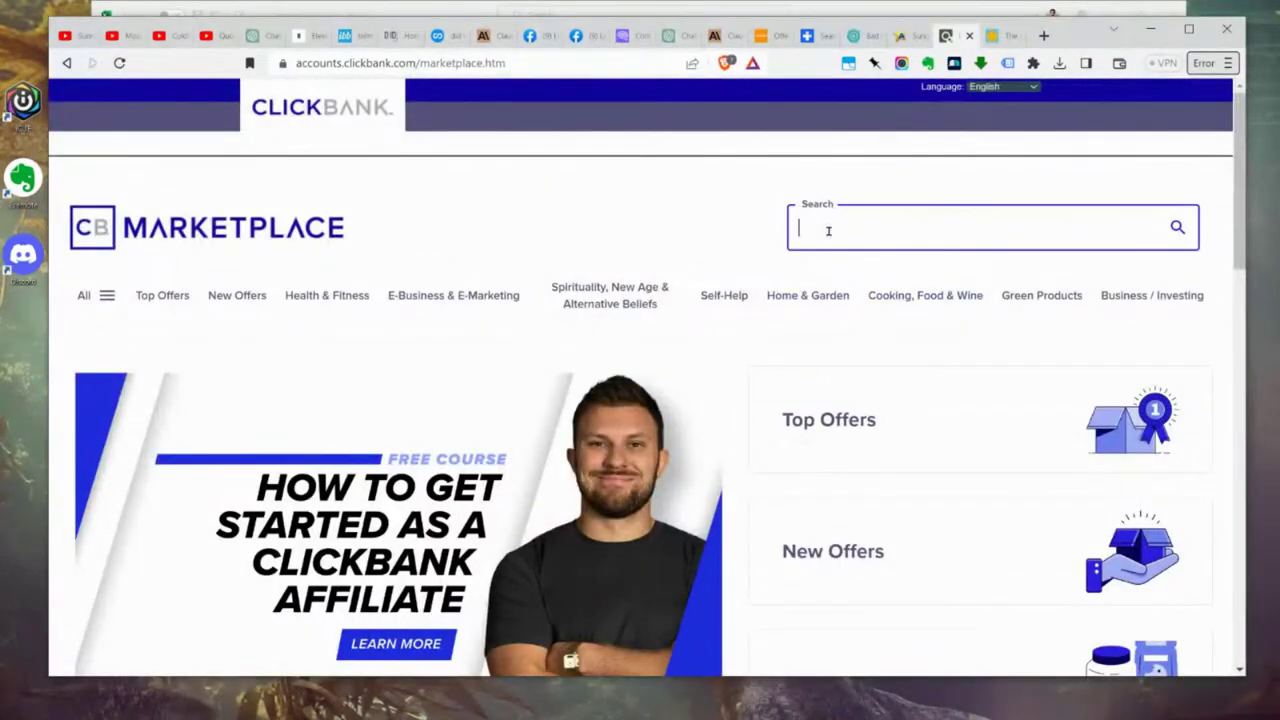
type("golf")
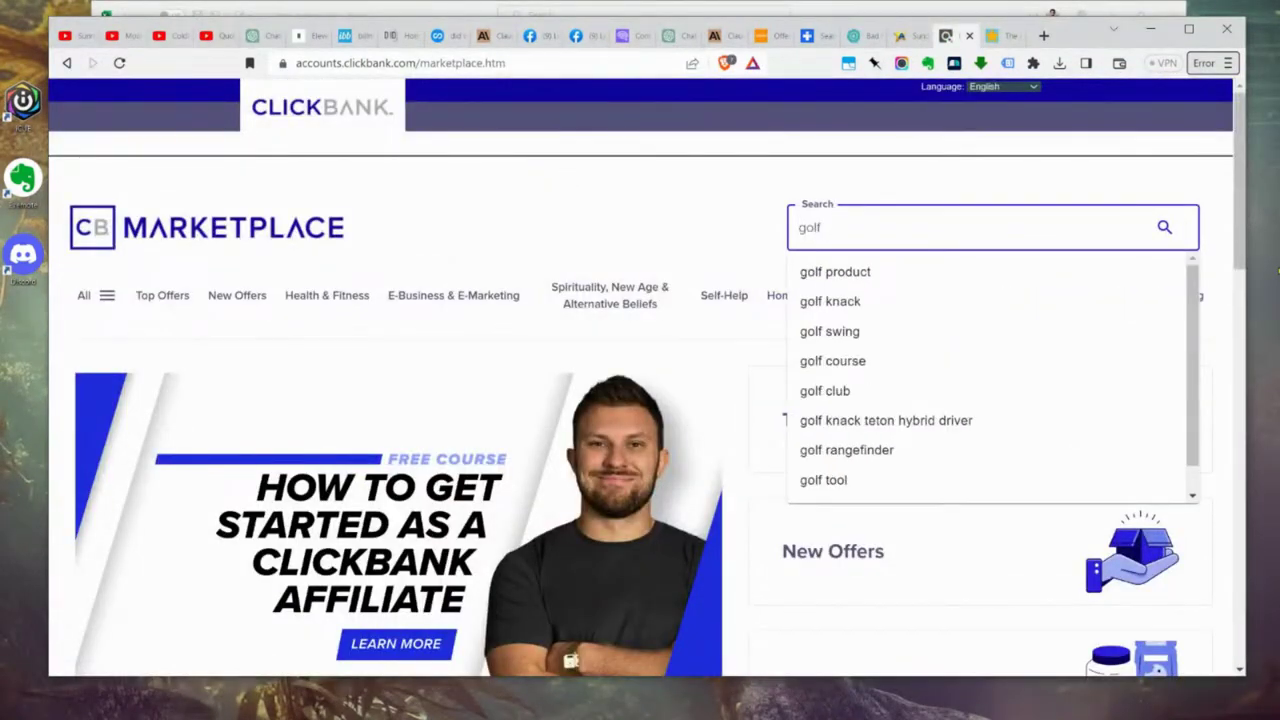
left_click(1171, 236)
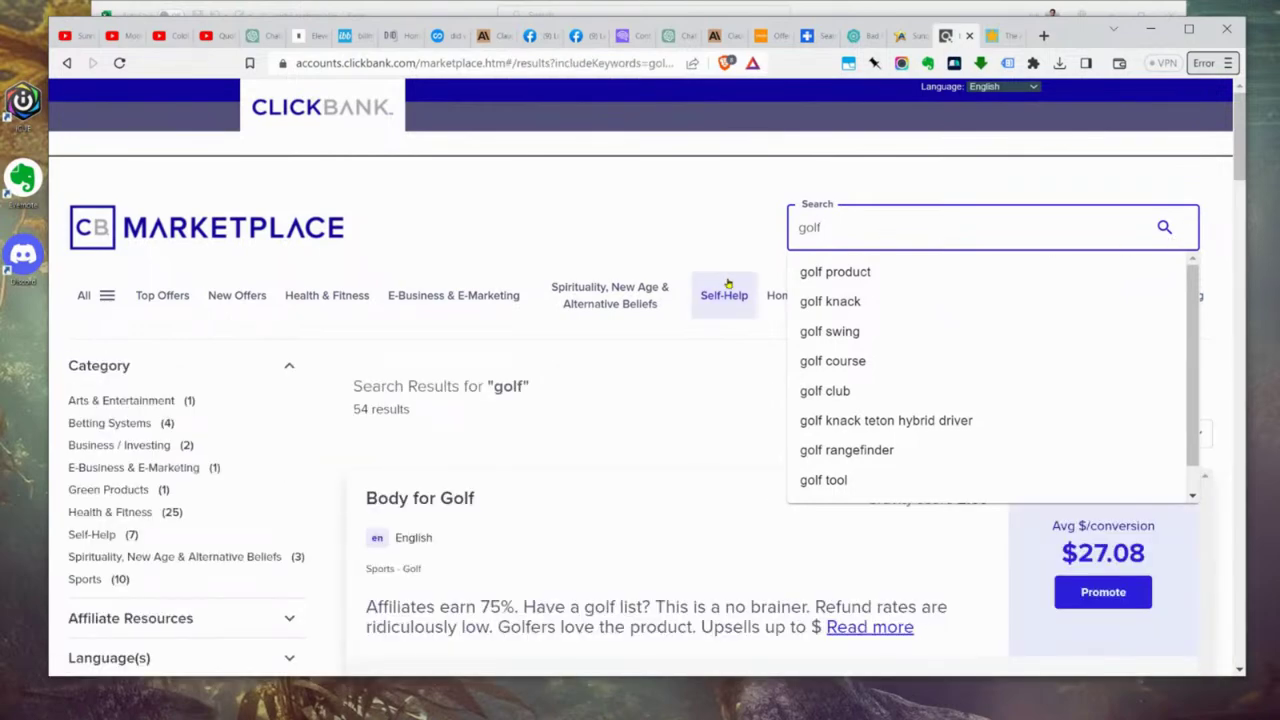
scroll(717, 297, "down", 2)
scroll(717, 297, "down", 1)
scroll(608, 266, "up", 5)
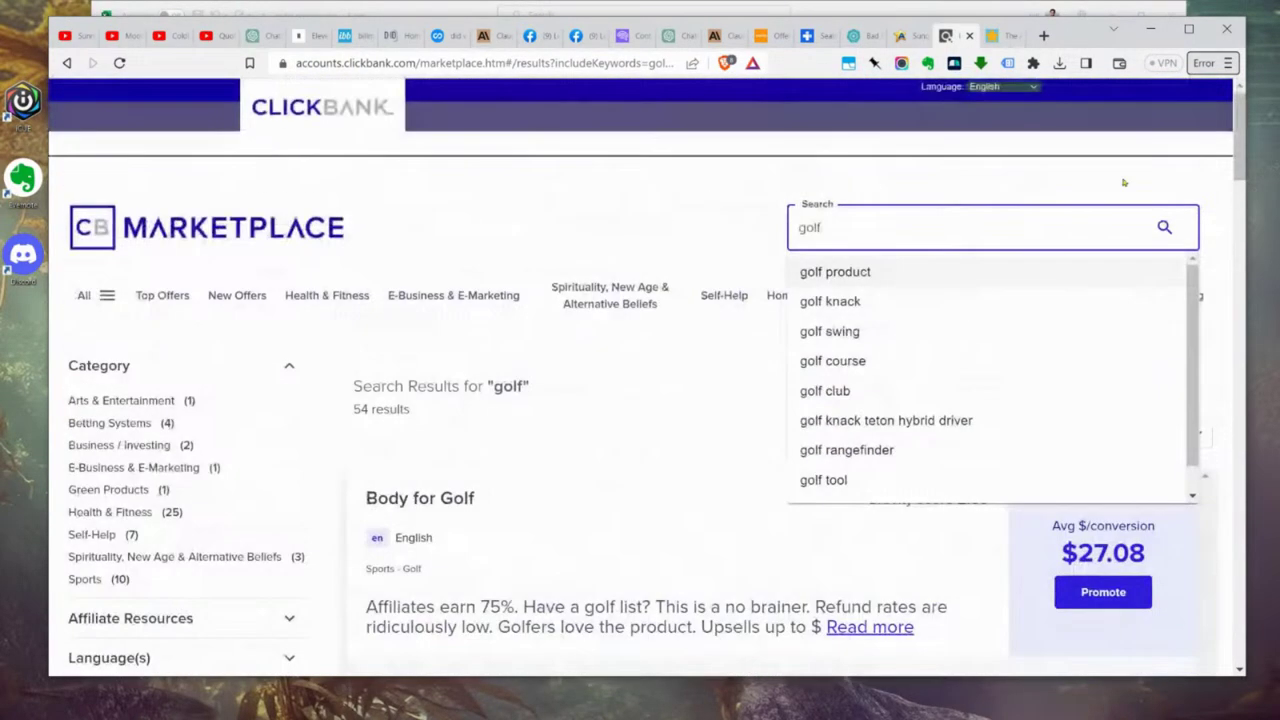
left_click(1114, 155)
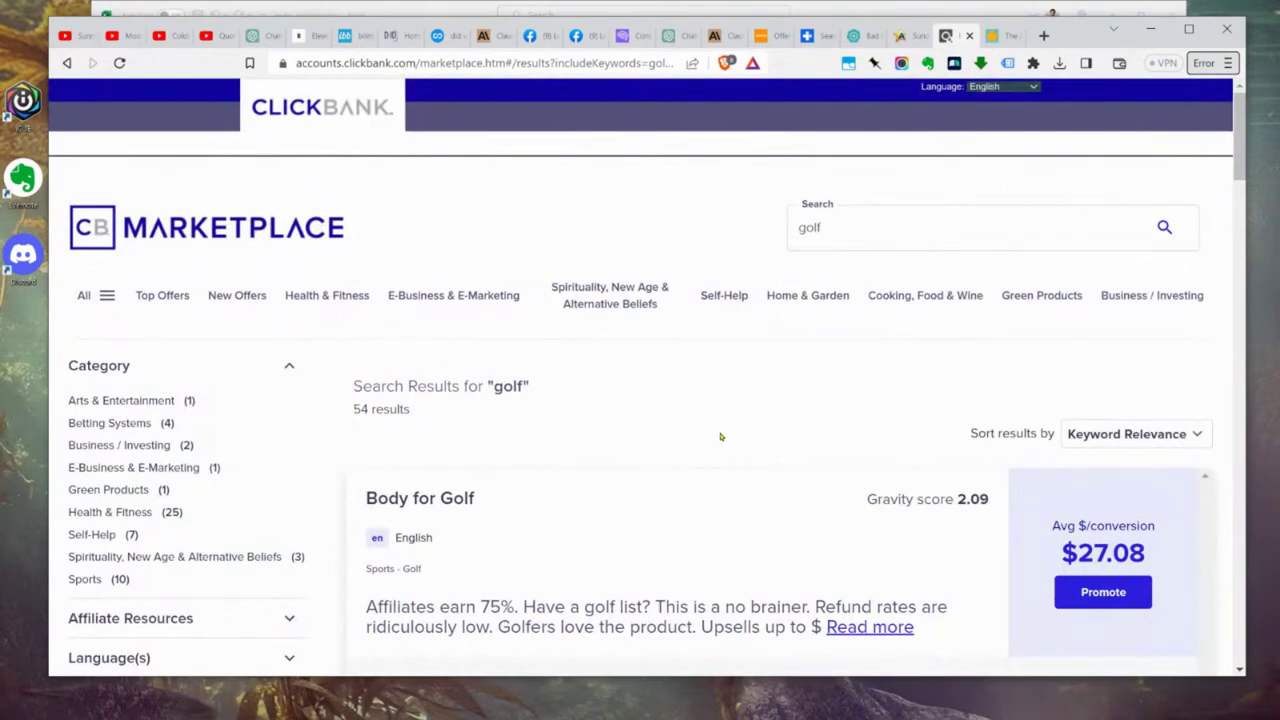
Step: Review the ClickBank golf listings for their gravity scores, average earnings per conversion and product types
scroll(720, 436, "down", 1)
scroll(685, 327, "down", 8)
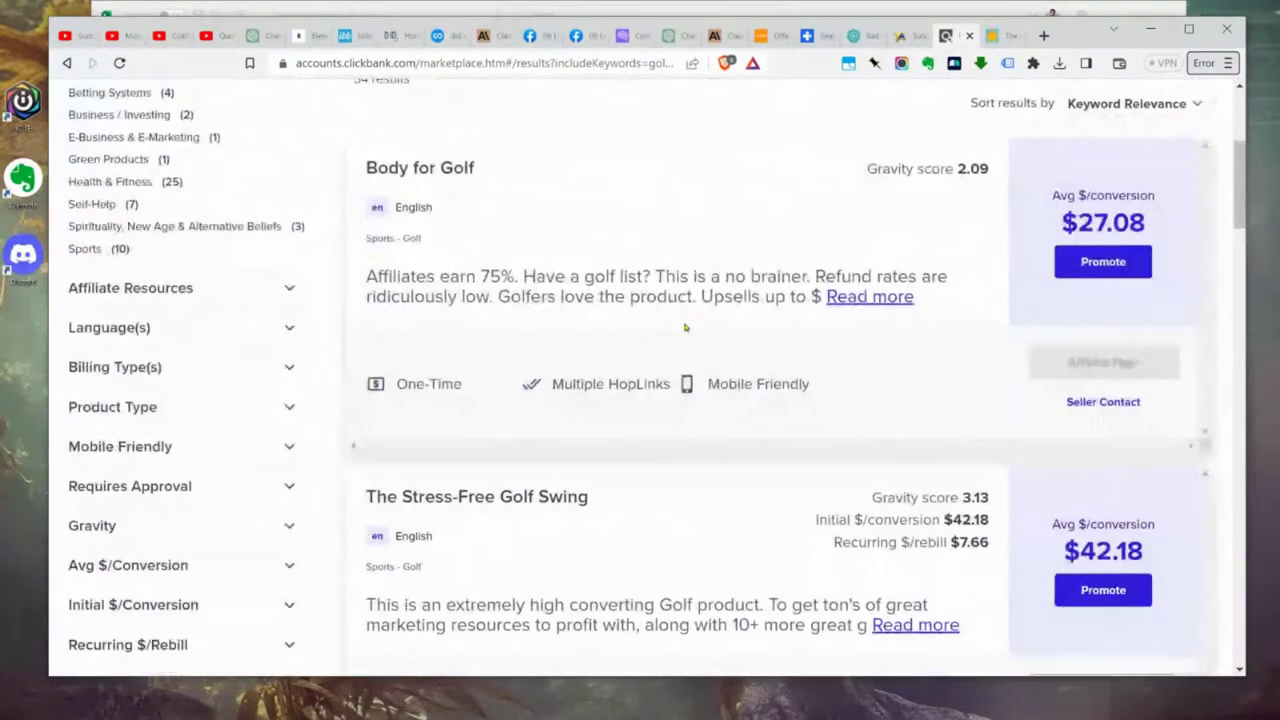
scroll(736, 374, "down", 5)
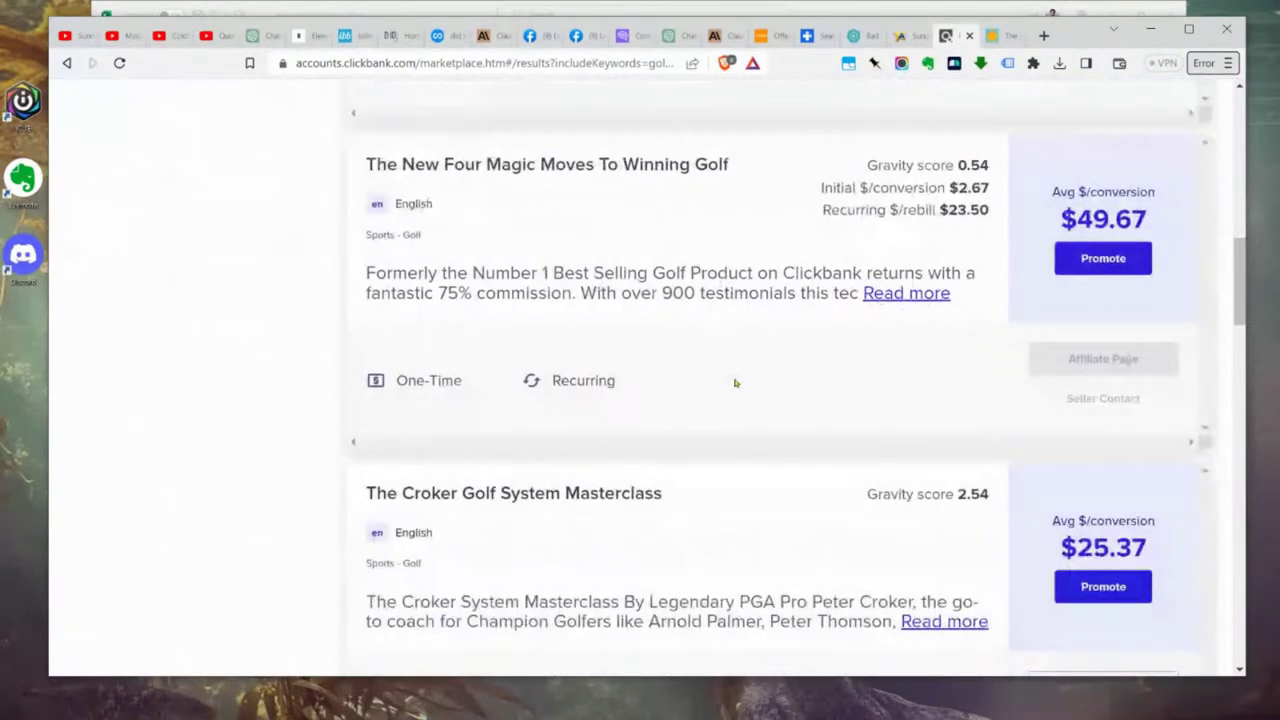
scroll(731, 400, "down", 1)
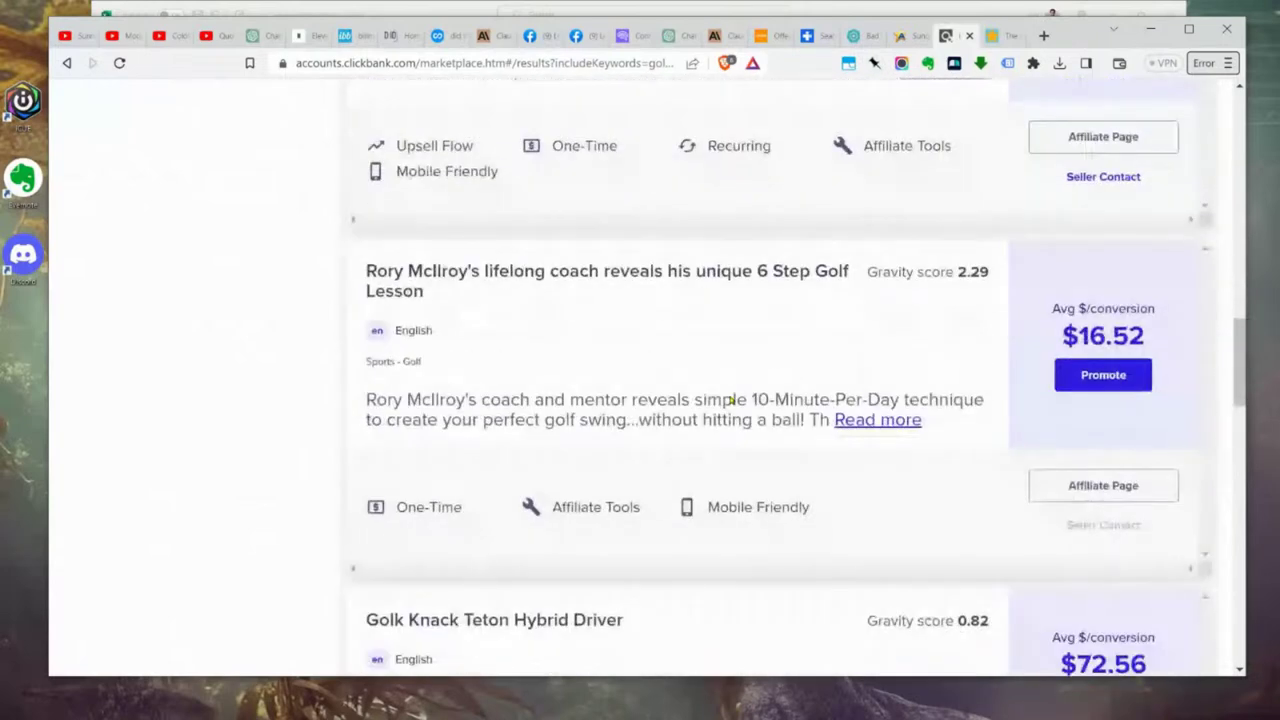
scroll(731, 400, "down", 4)
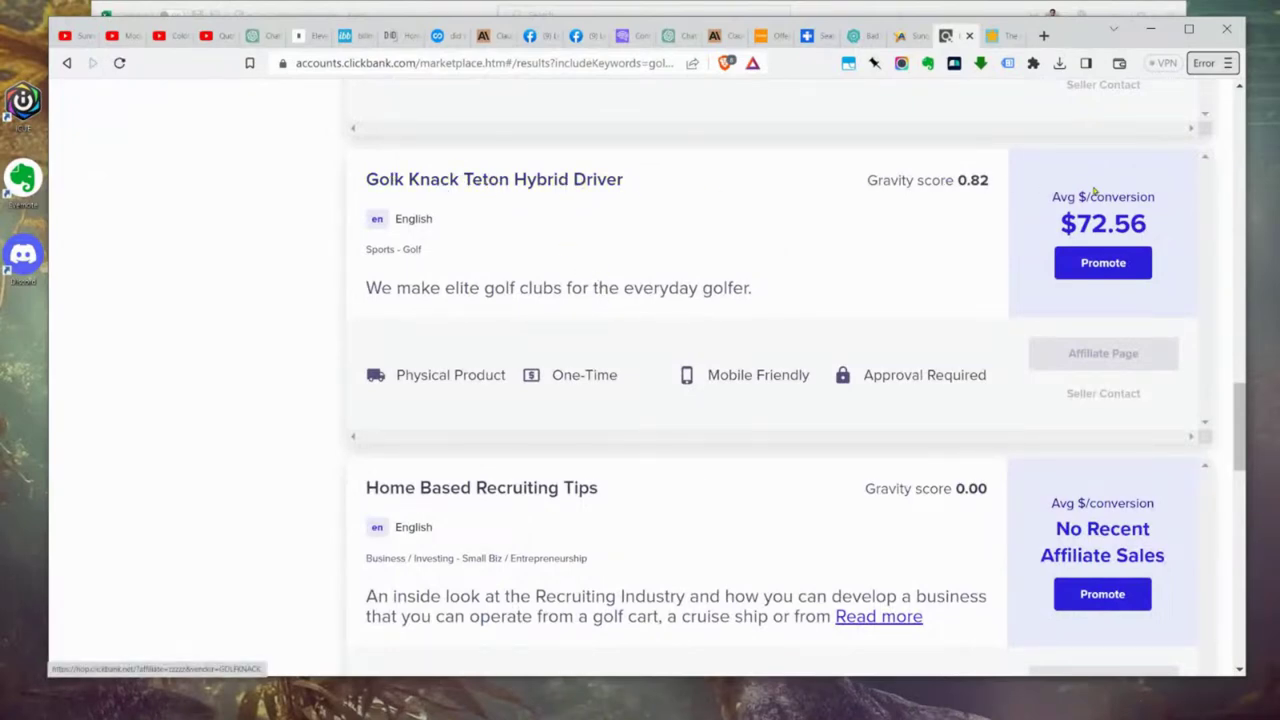
mouse_move(1137, 226)
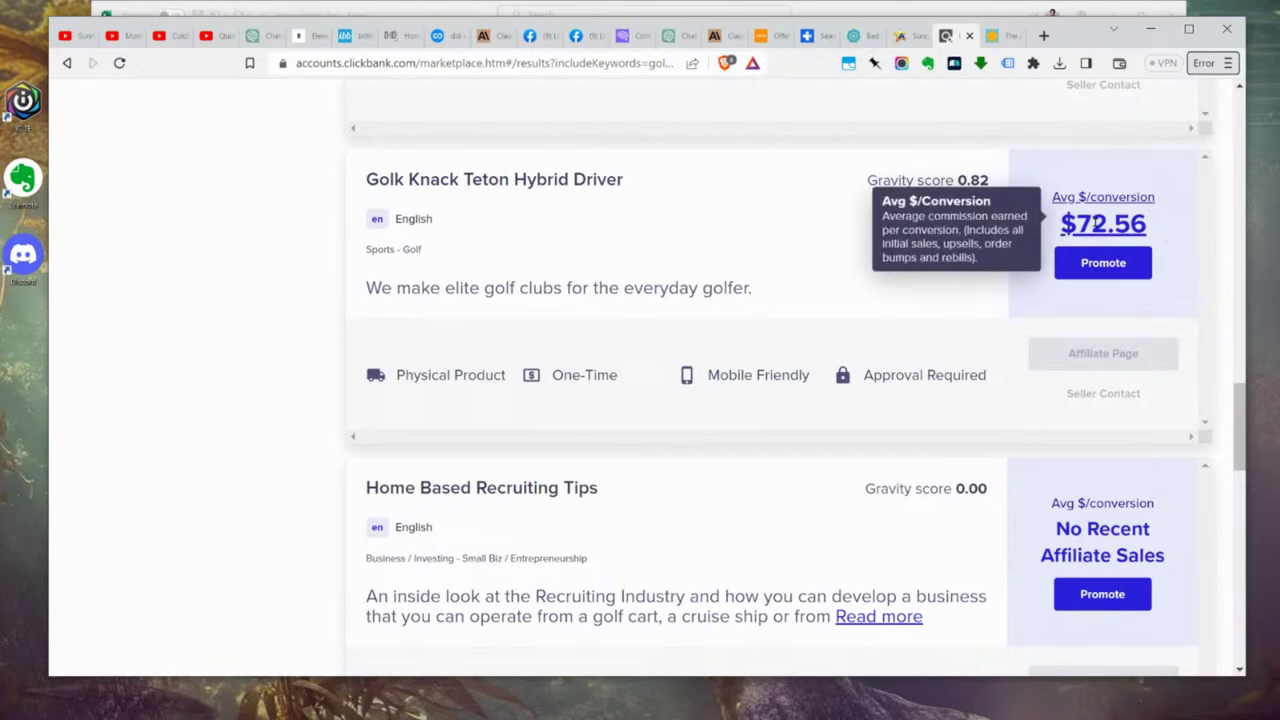
scroll(734, 208, "down", 5)
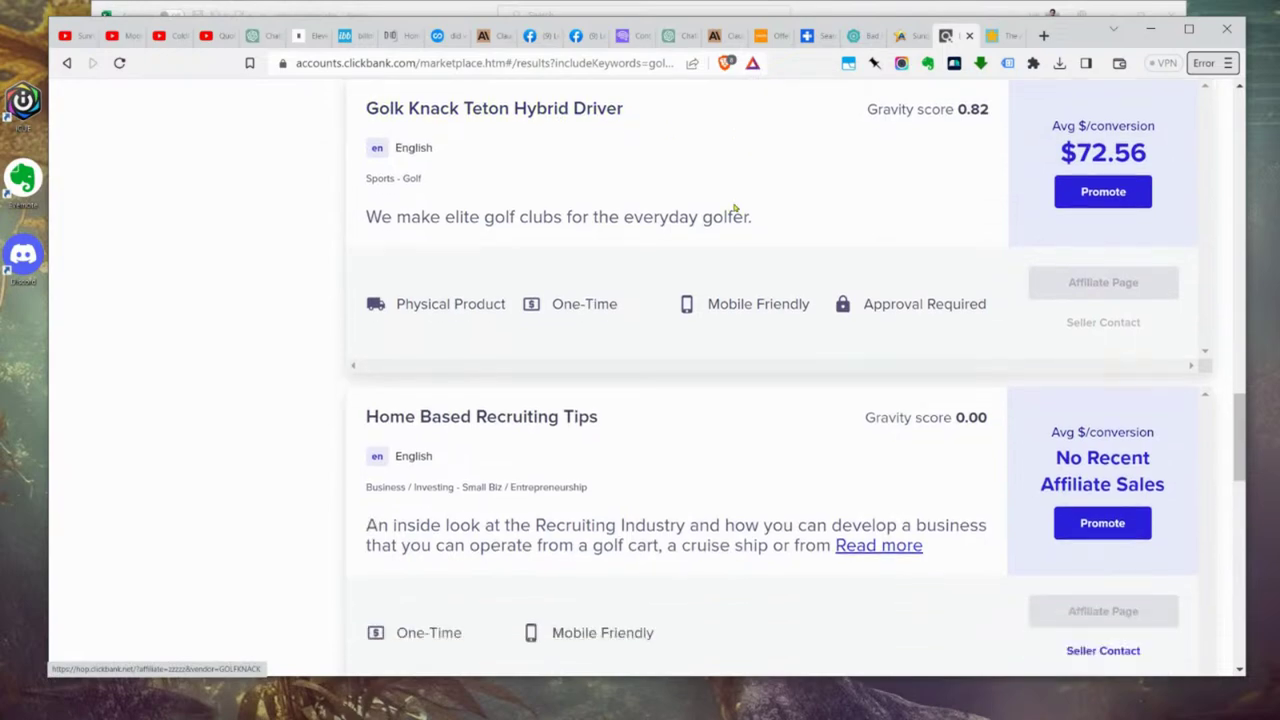
scroll(734, 208, "down", 1)
scroll(740, 208, "up", 6)
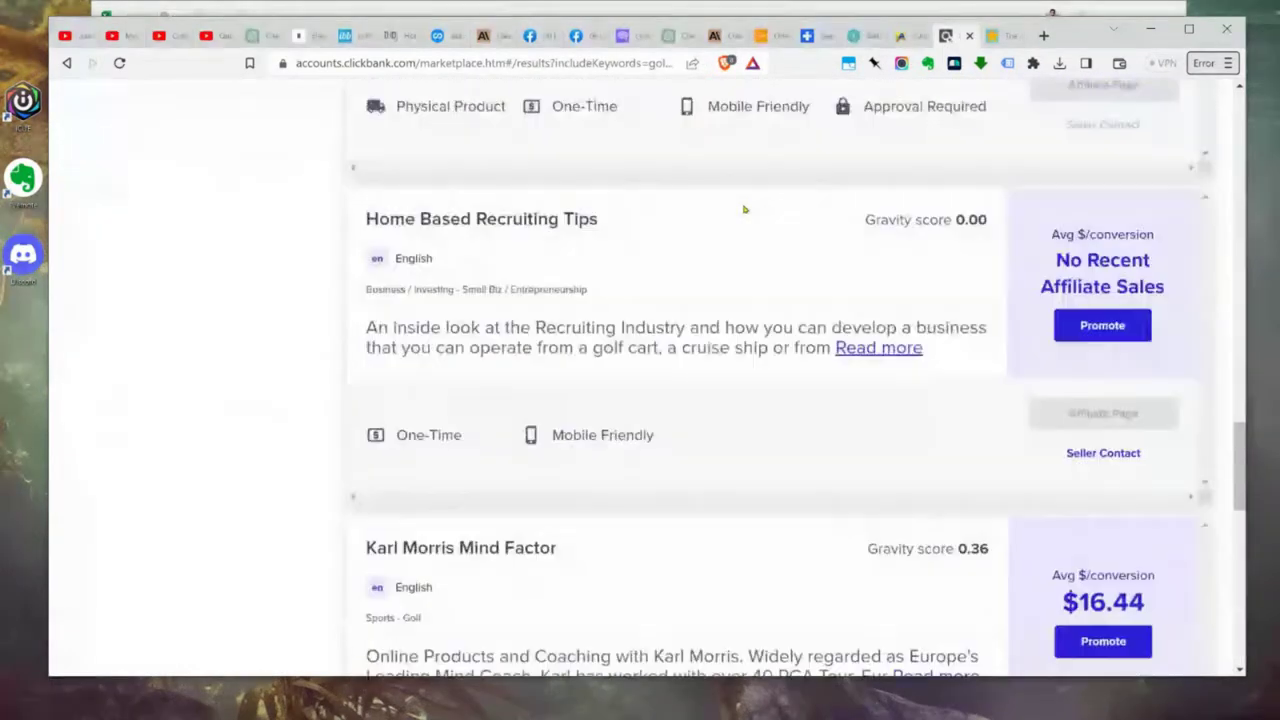
scroll(744, 209, "up", 3)
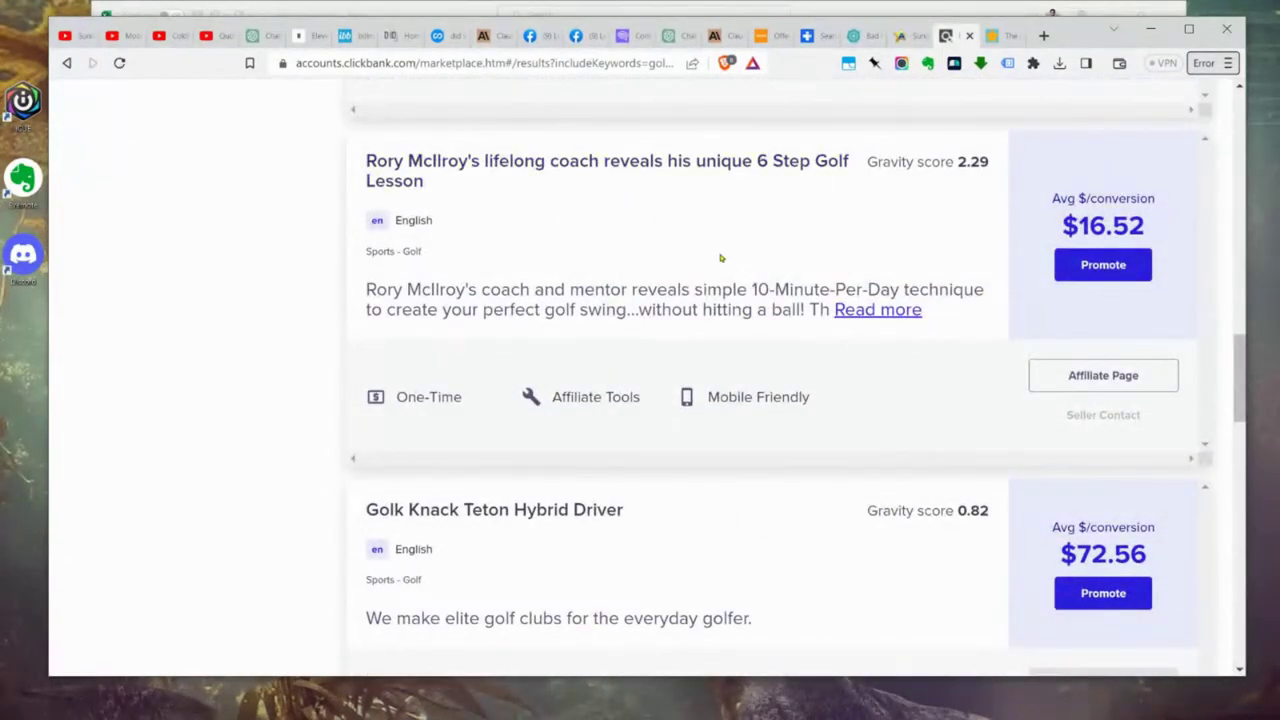
Step: Open the sales page of the Golk Knack Teton Hybrid Driver offer and look through its content
left_click(549, 517)
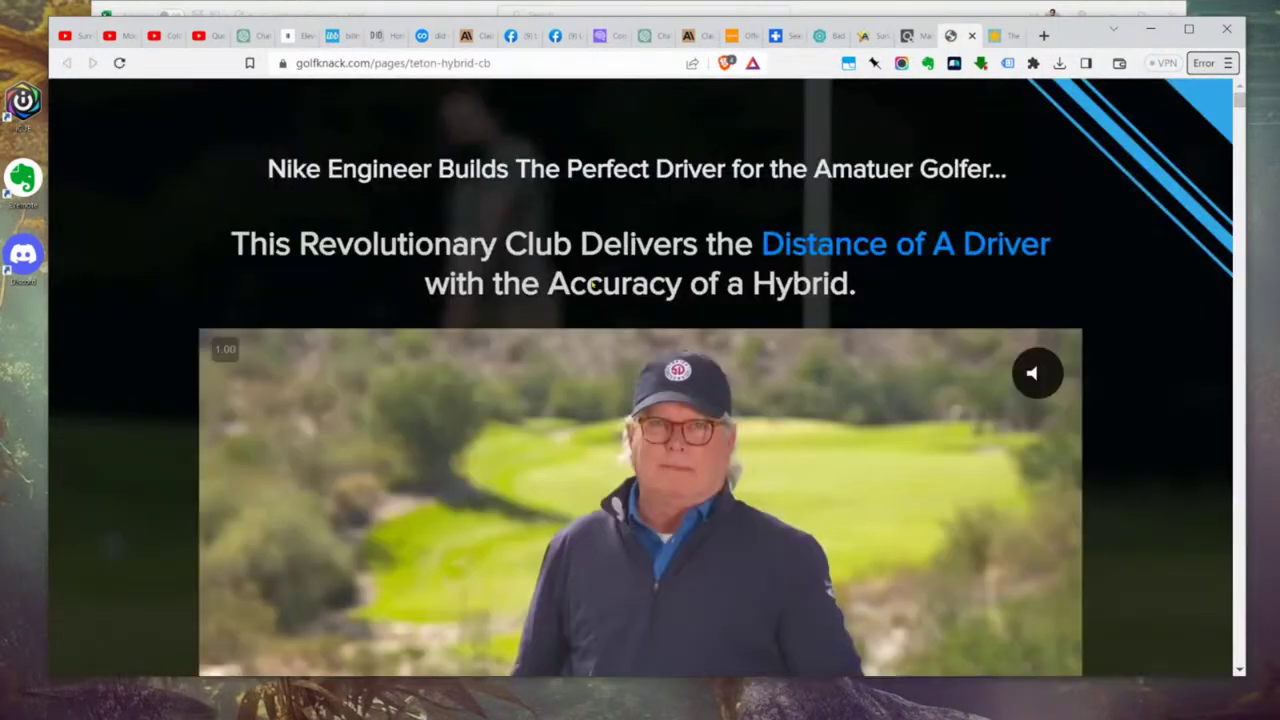
scroll(1166, 335, "down", 3)
scroll(1166, 342, "down", 12)
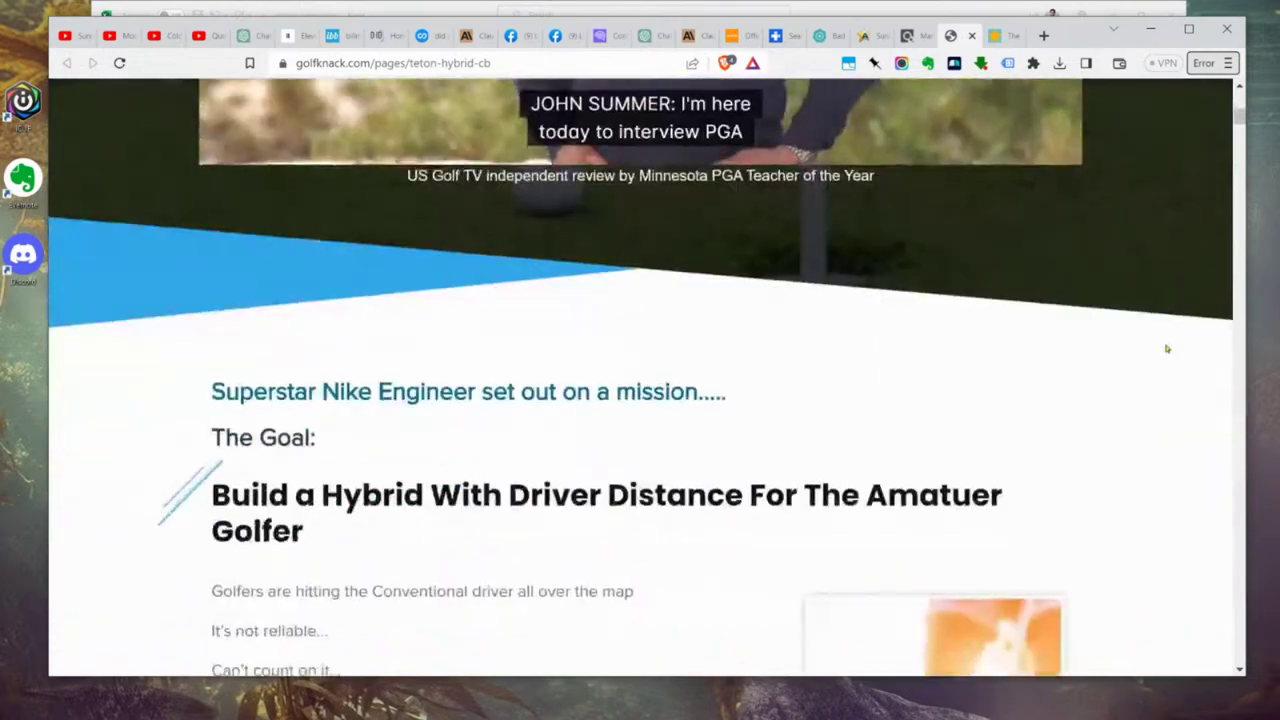
scroll(1166, 348, "down", 5)
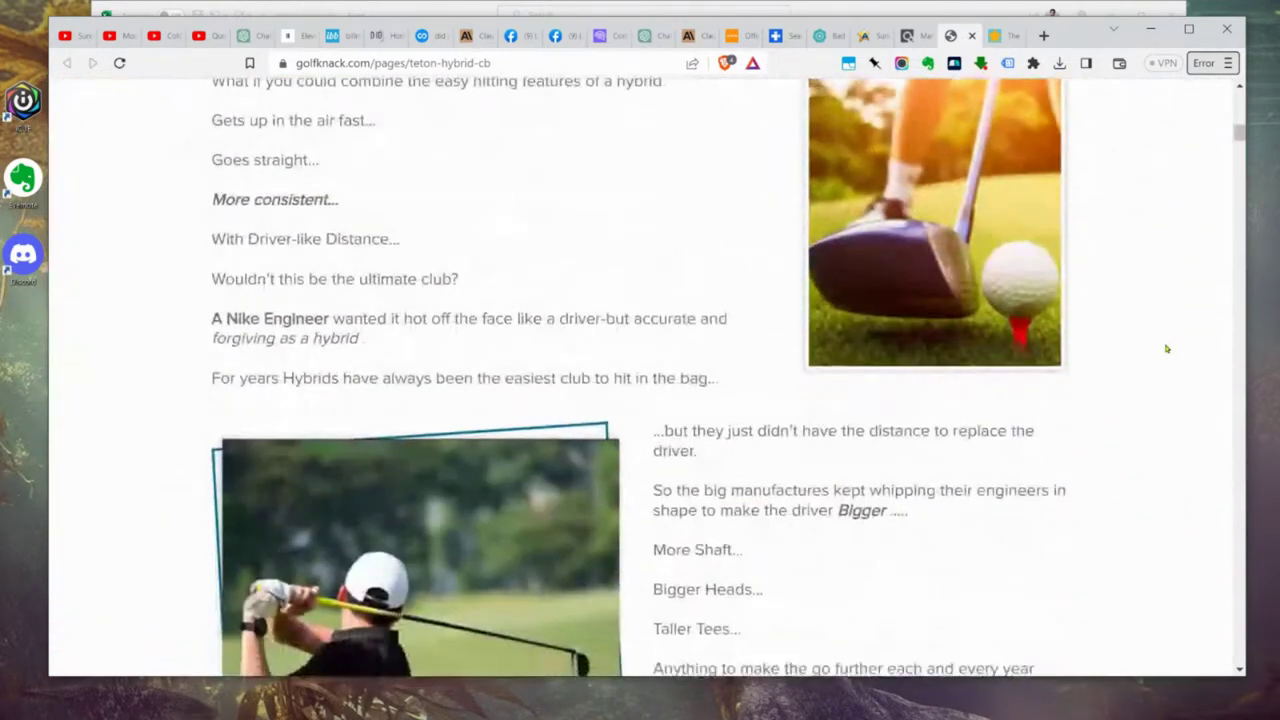
scroll(1164, 350, "up", 14)
scroll(1156, 355, "up", 5)
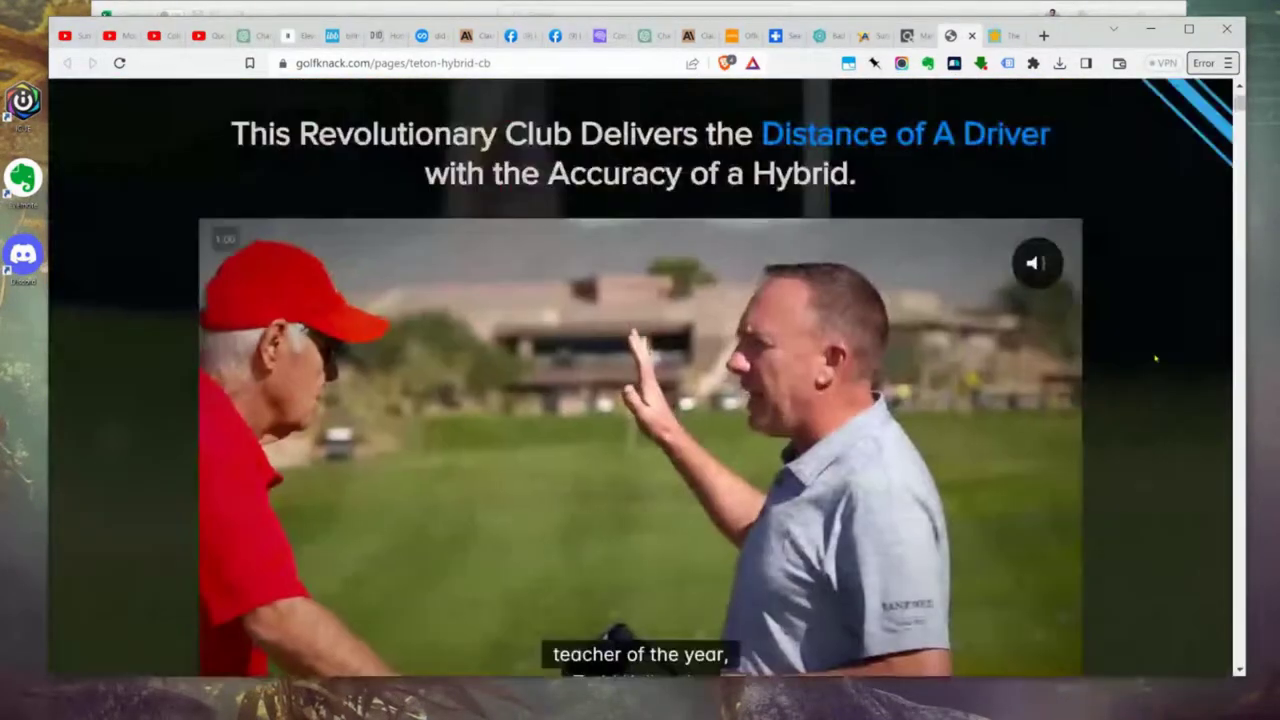
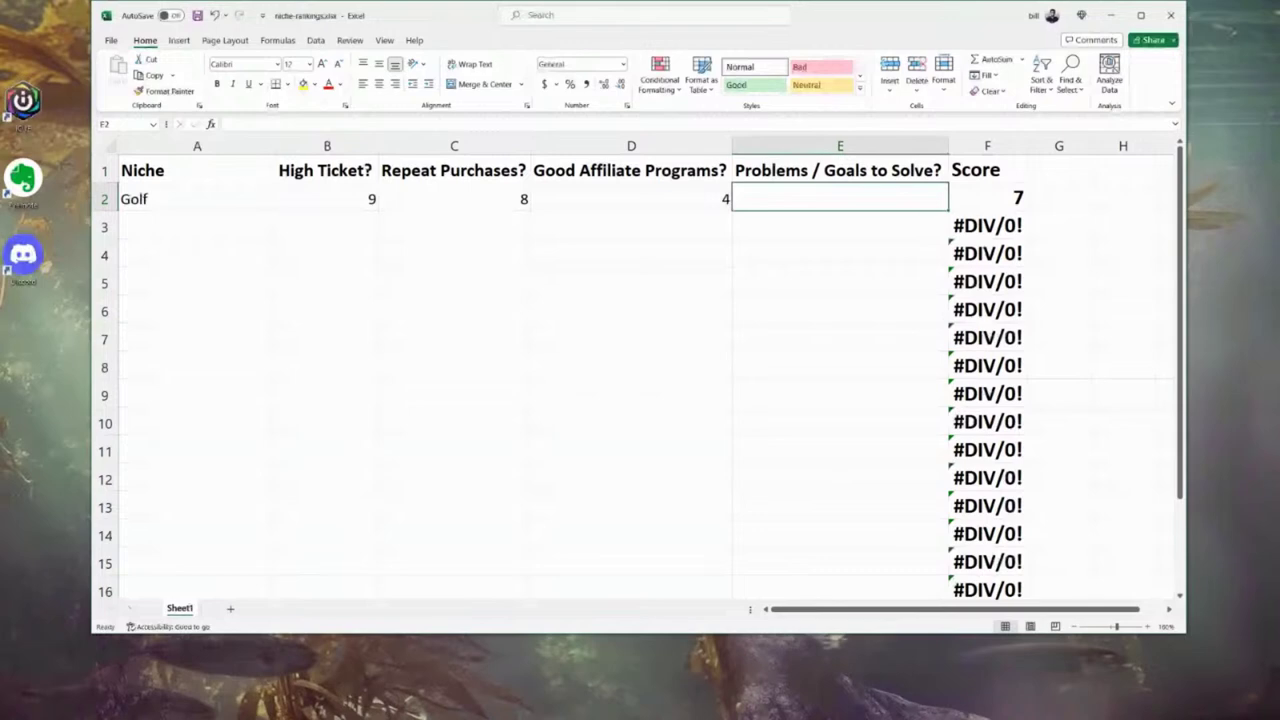
Step: In the Excel niche sheet, enter 7 for Golf under Problems / Goals to Solve? and review the row's ratings and Score formula
type("7")
left_click(631, 226)
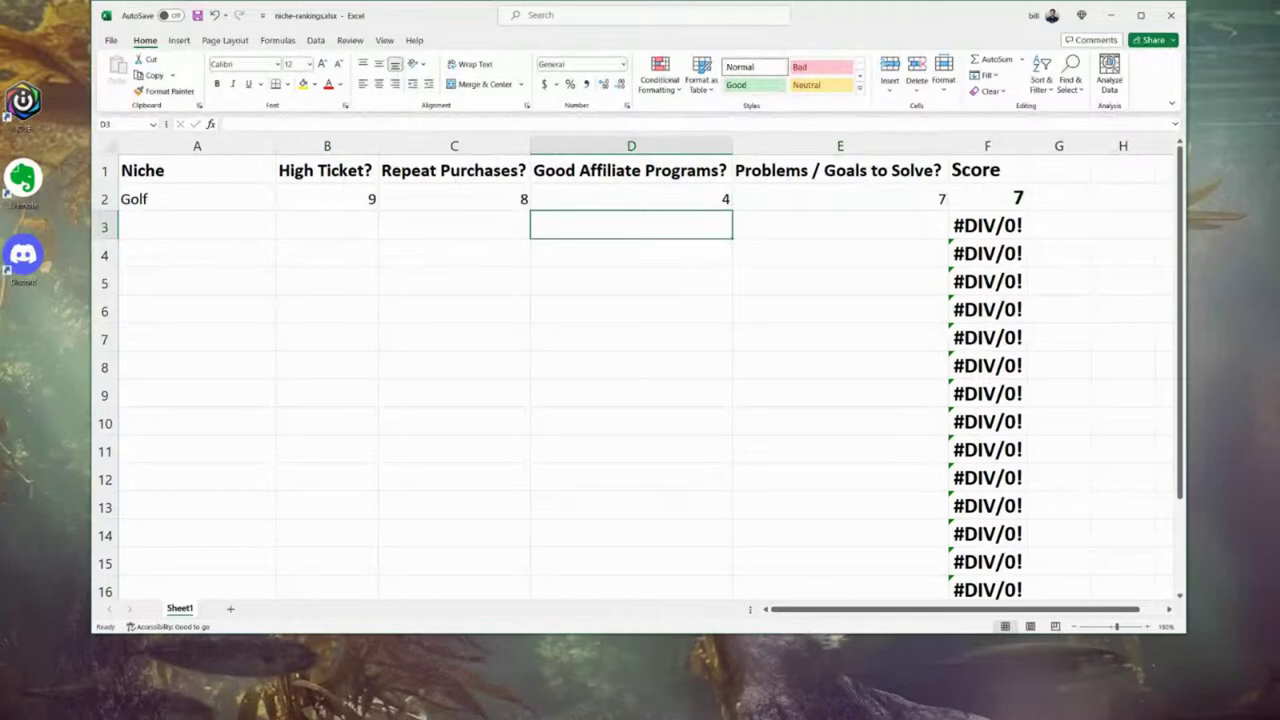
left_click(1005, 198)
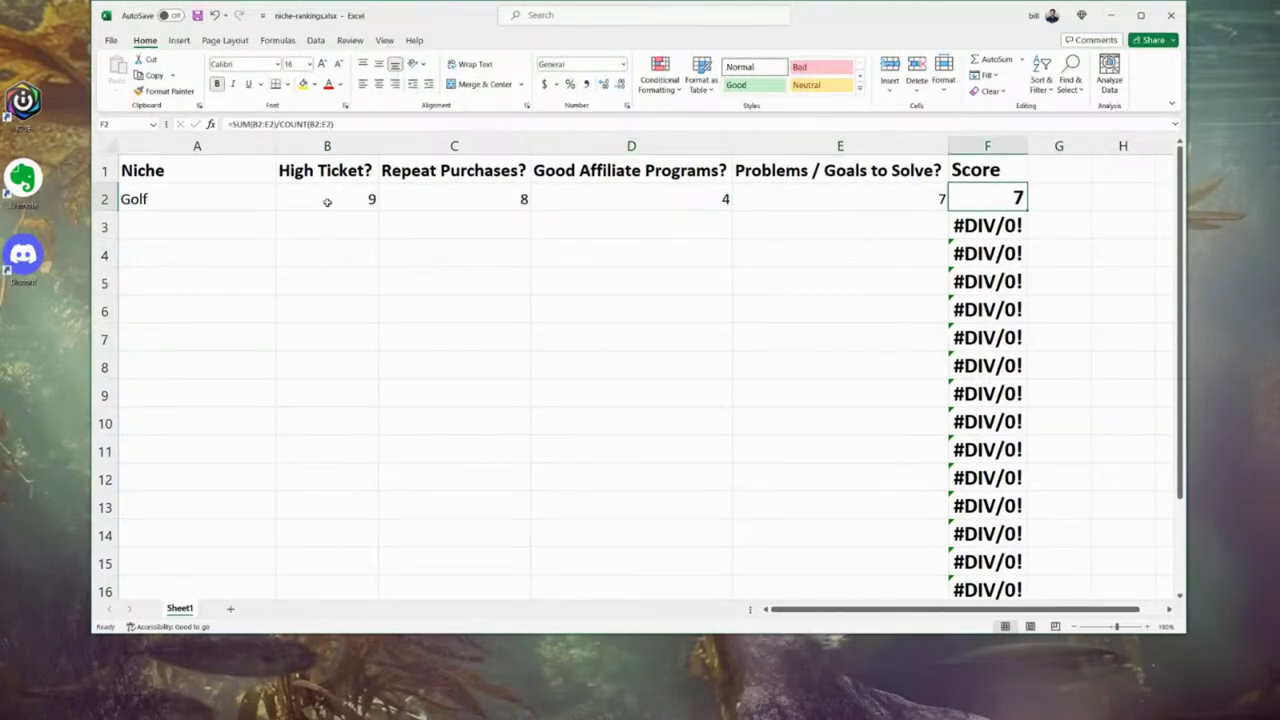
left_click_drag(327, 203, 866, 197)
left_click(975, 200)
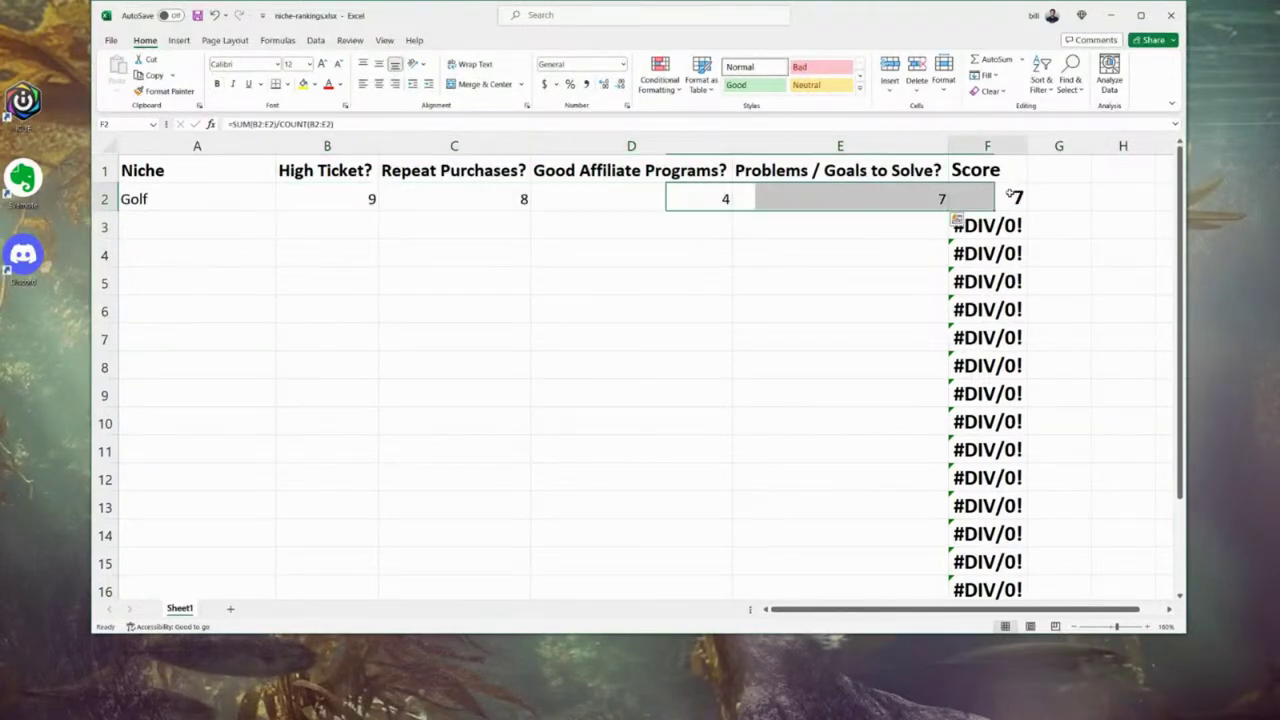
left_click(1067, 200)
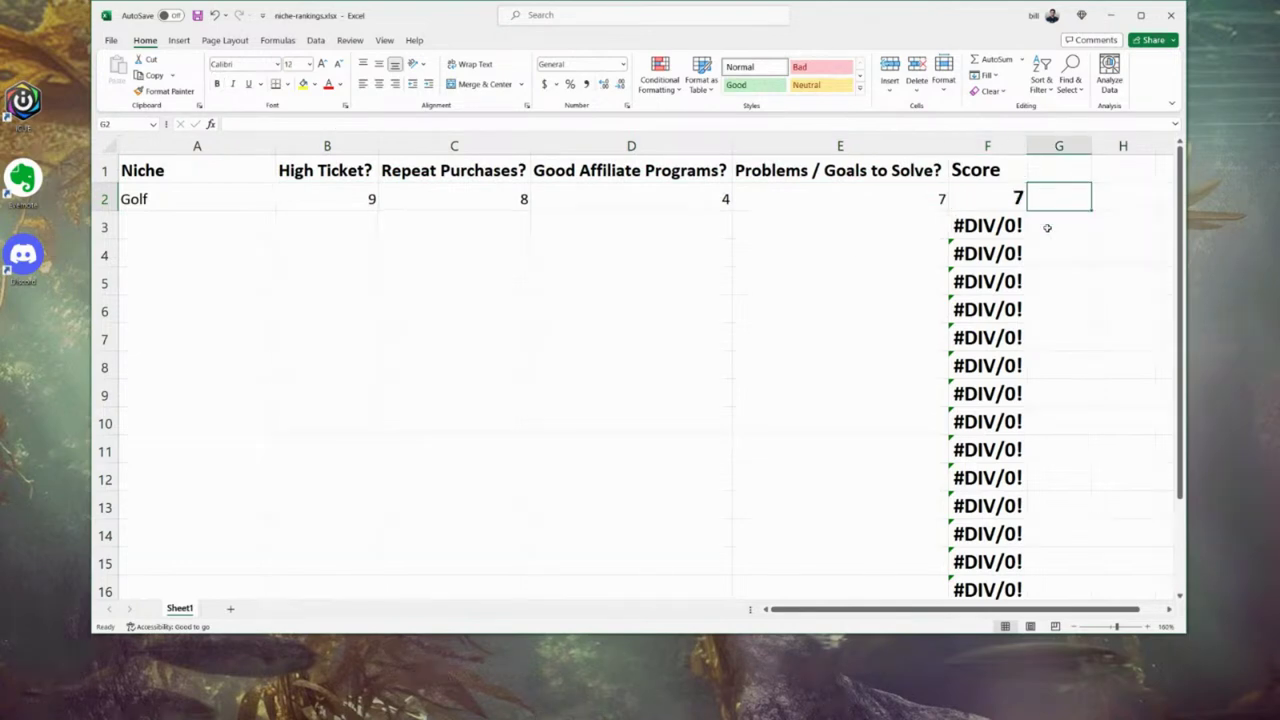
left_click(184, 203)
left_click_drag(184, 203, 900, 200)
Step: Add the niche Dog Trainign in row 3, rating it 5 for High Ticket? and 8 for Repeat Purchases?
left_click(192, 233)
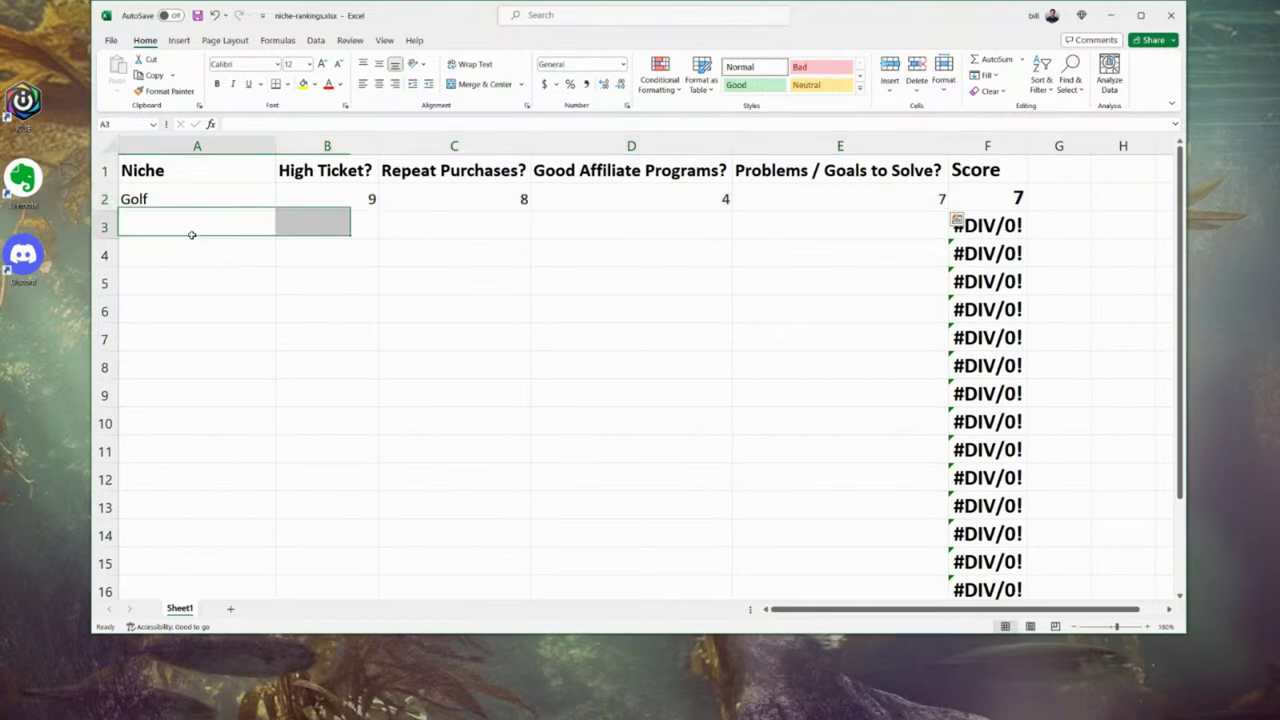
type("Dog Trainign")
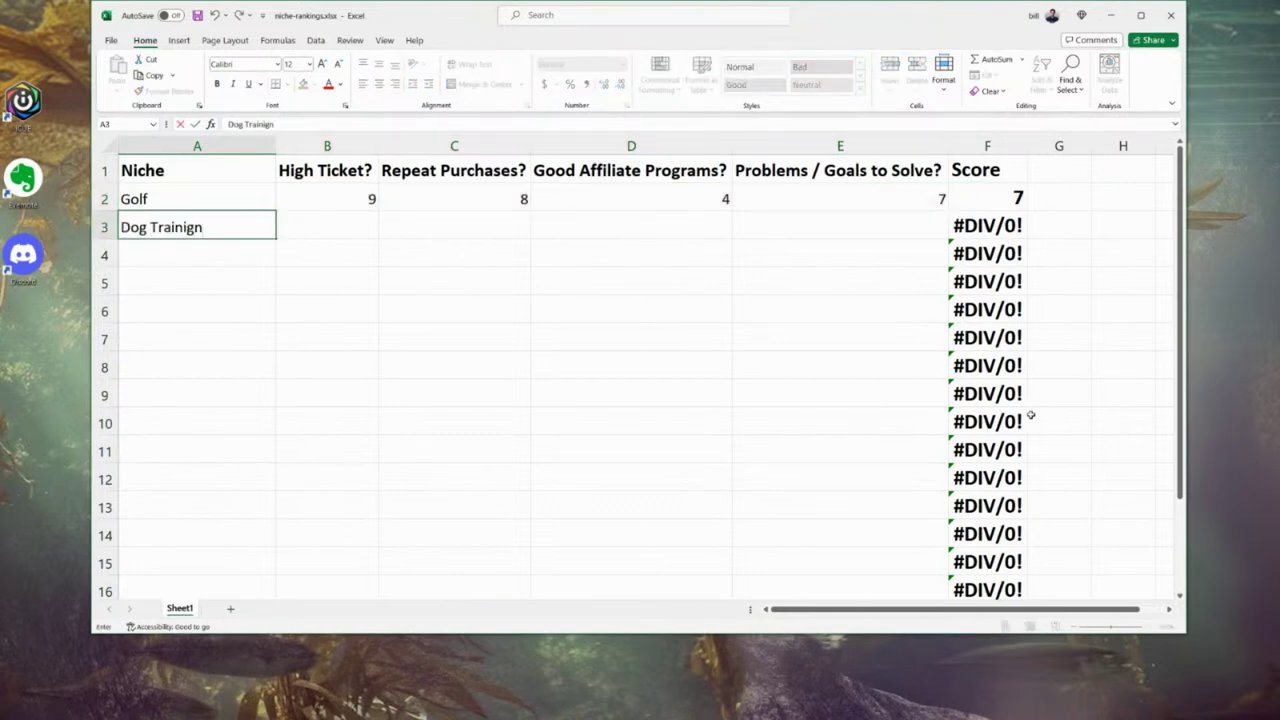
key("Tab")
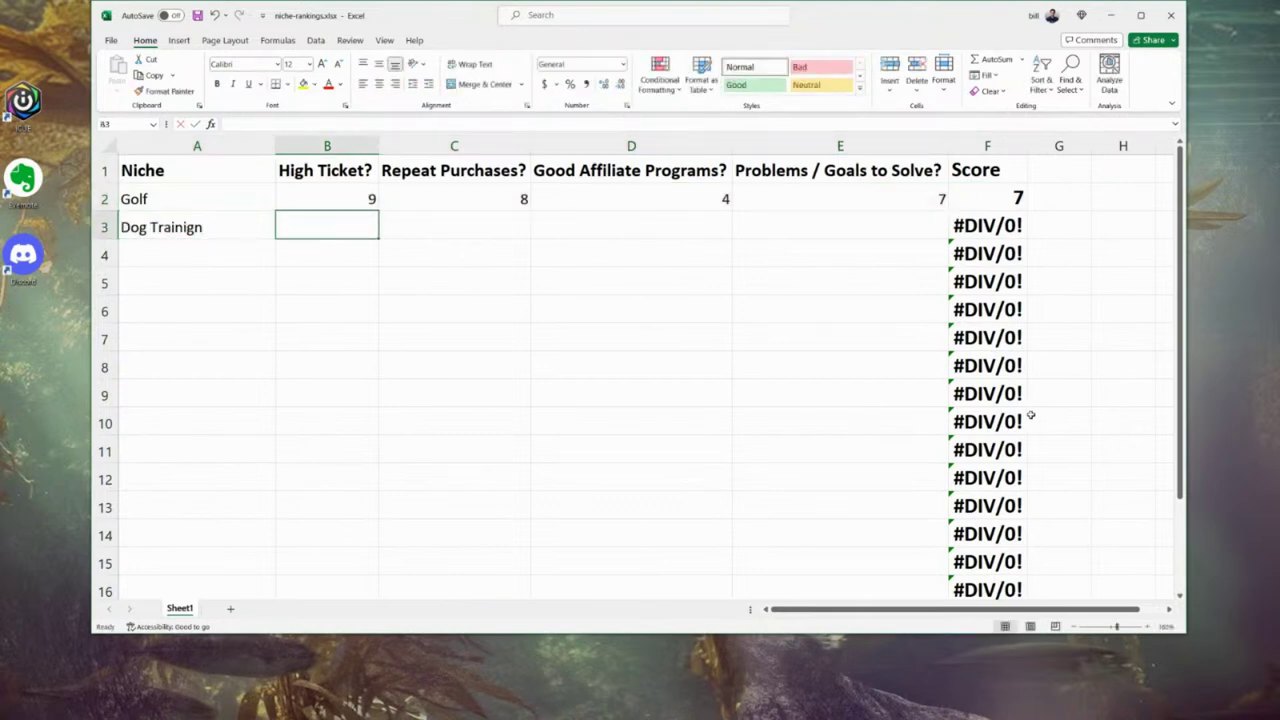
type("5")
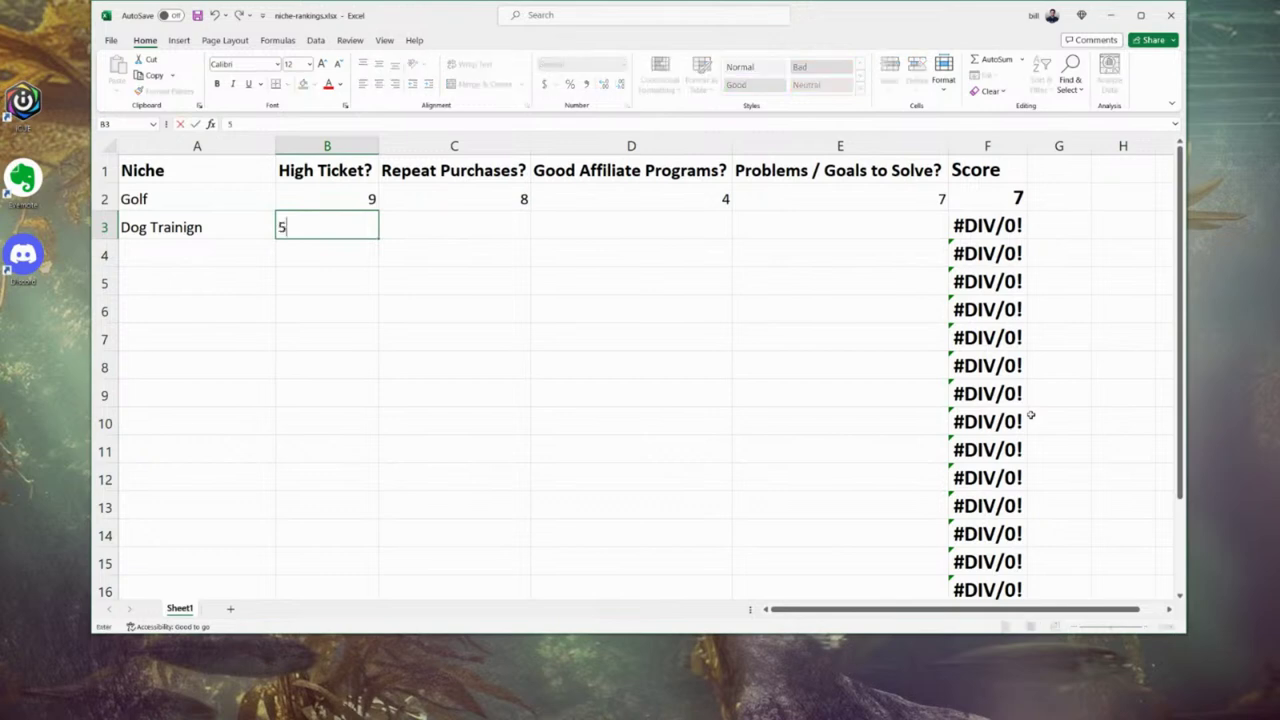
key("Tab")
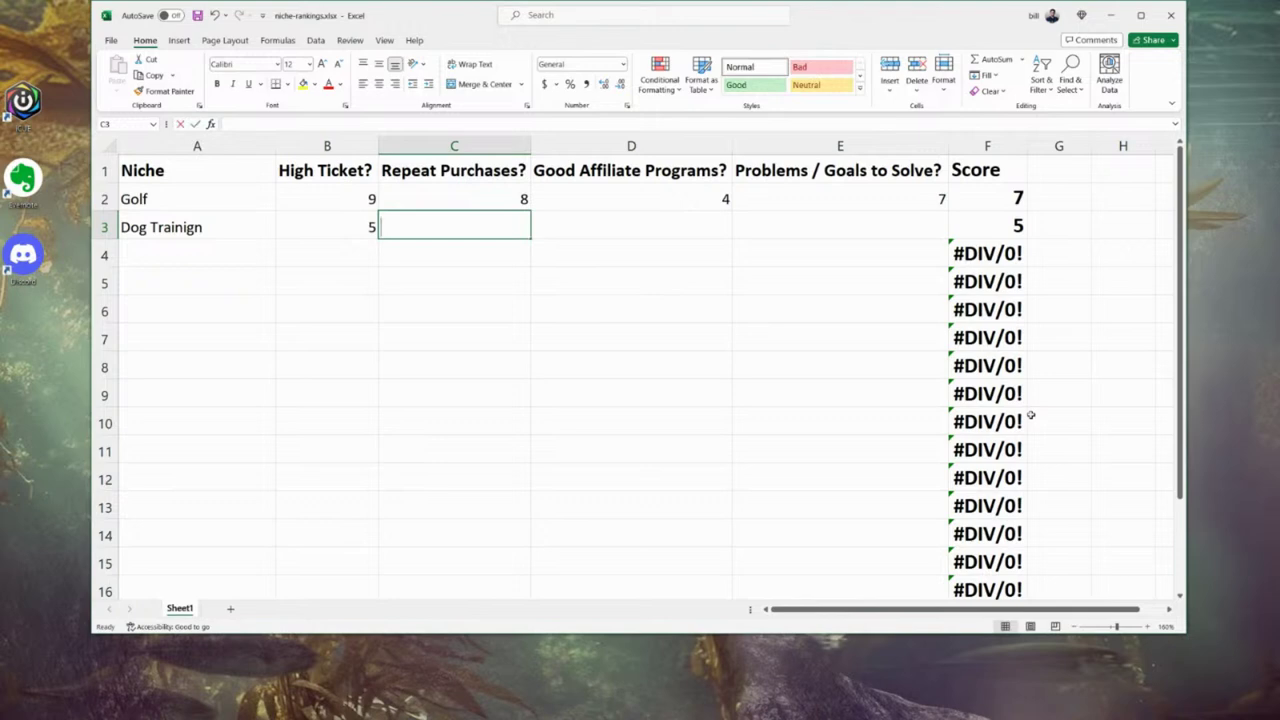
type("8")
key("Tab")
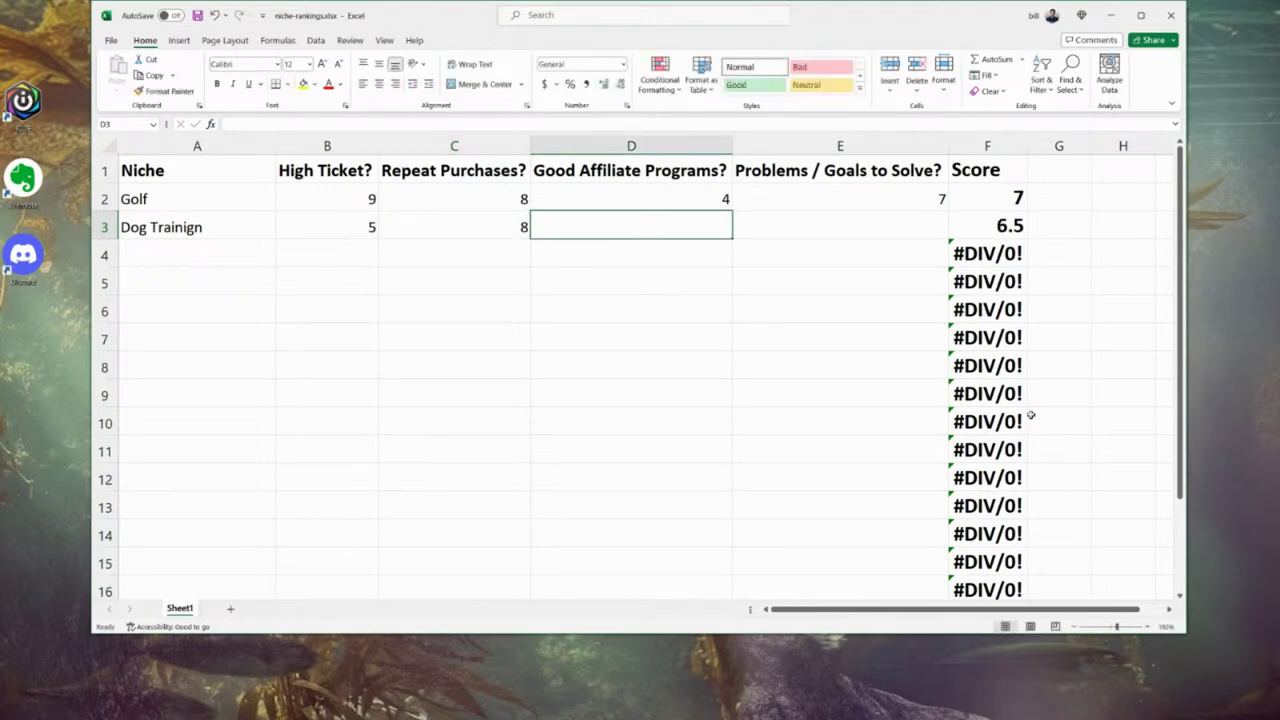
Step: Rate the dog training niche 8 for Good Affiliate Programs? and 10 for Problems / Goals to Solve?
type("8")
key("Tab")
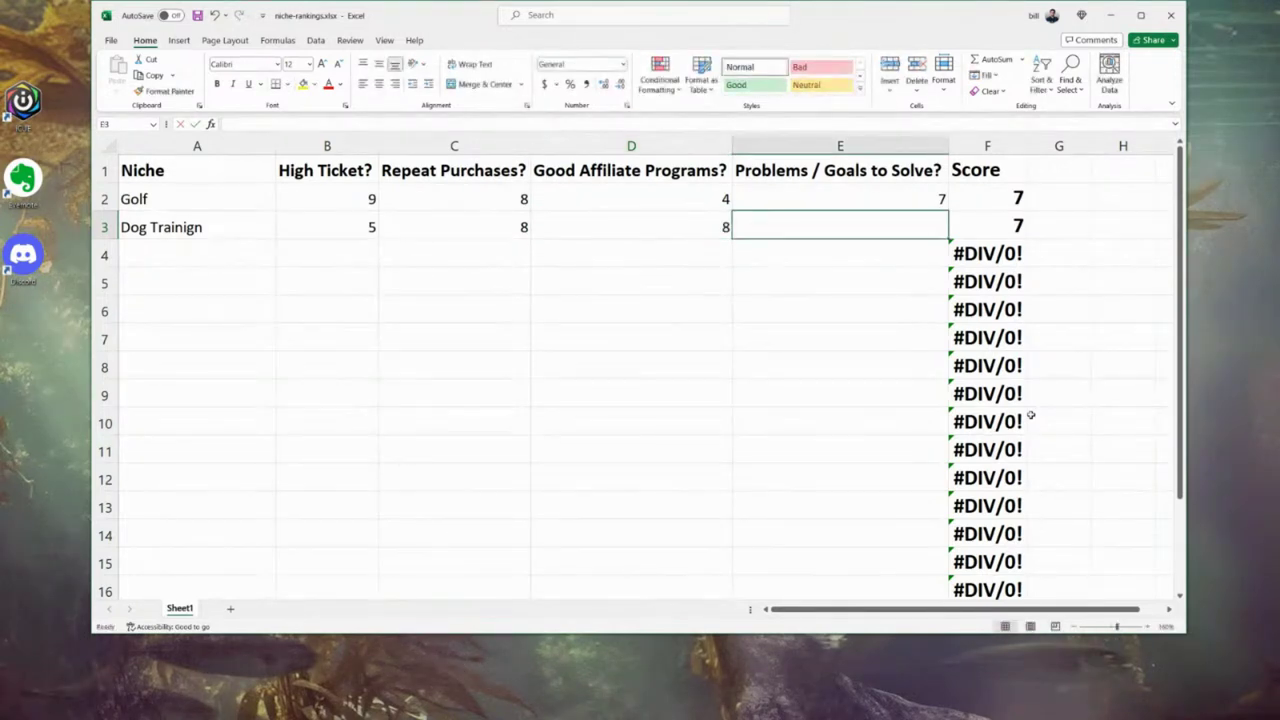
type("10")
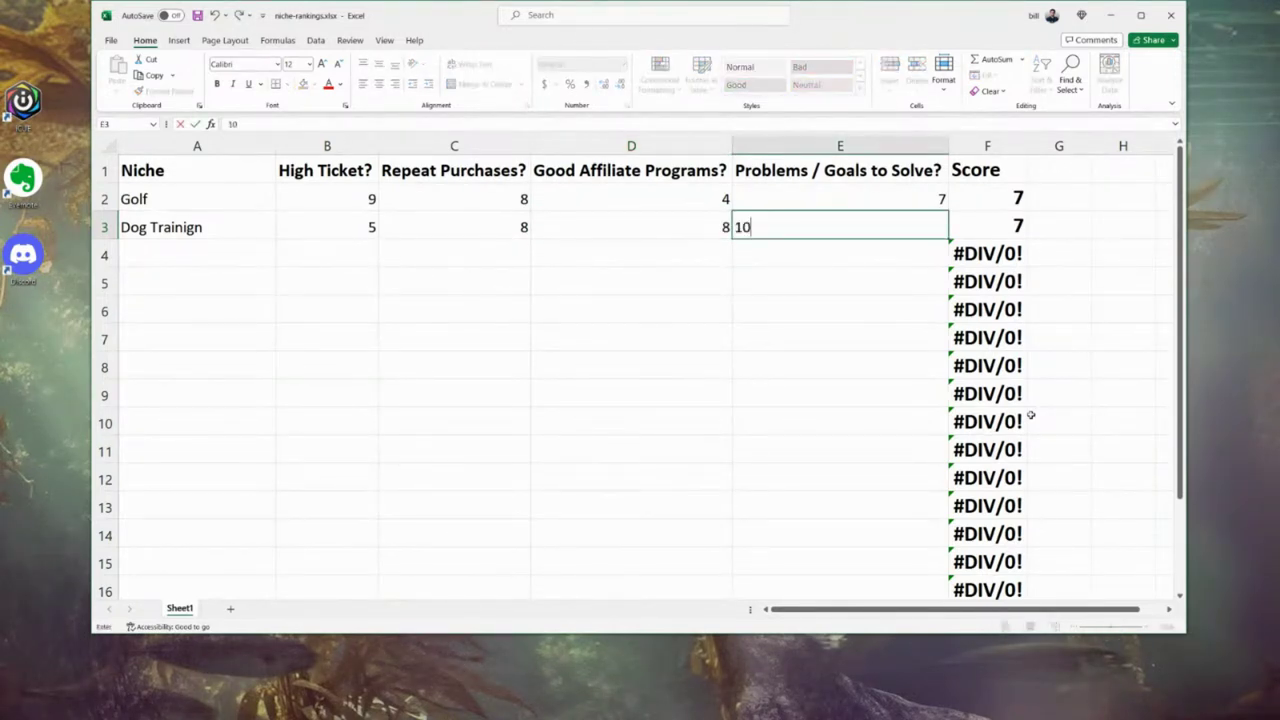
key("Tab")
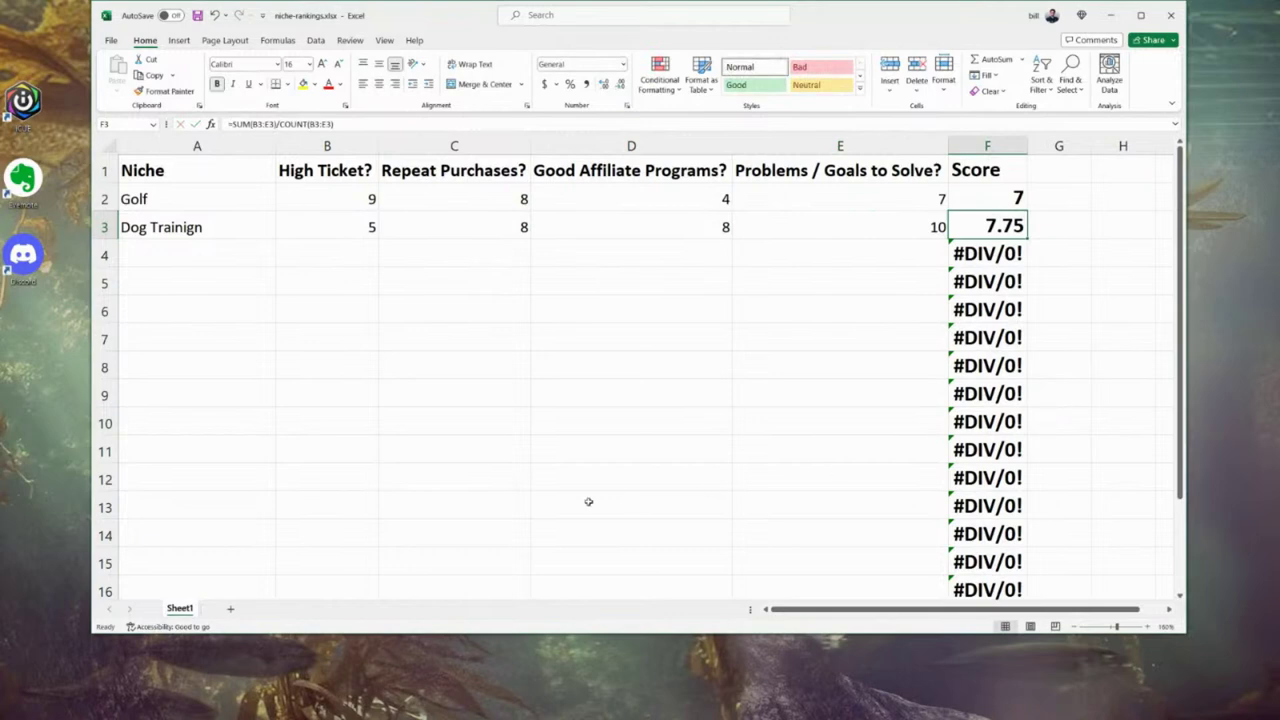
Step: Correct the misspelled niche name in cell A3 to Dog Training
left_click(214, 235)
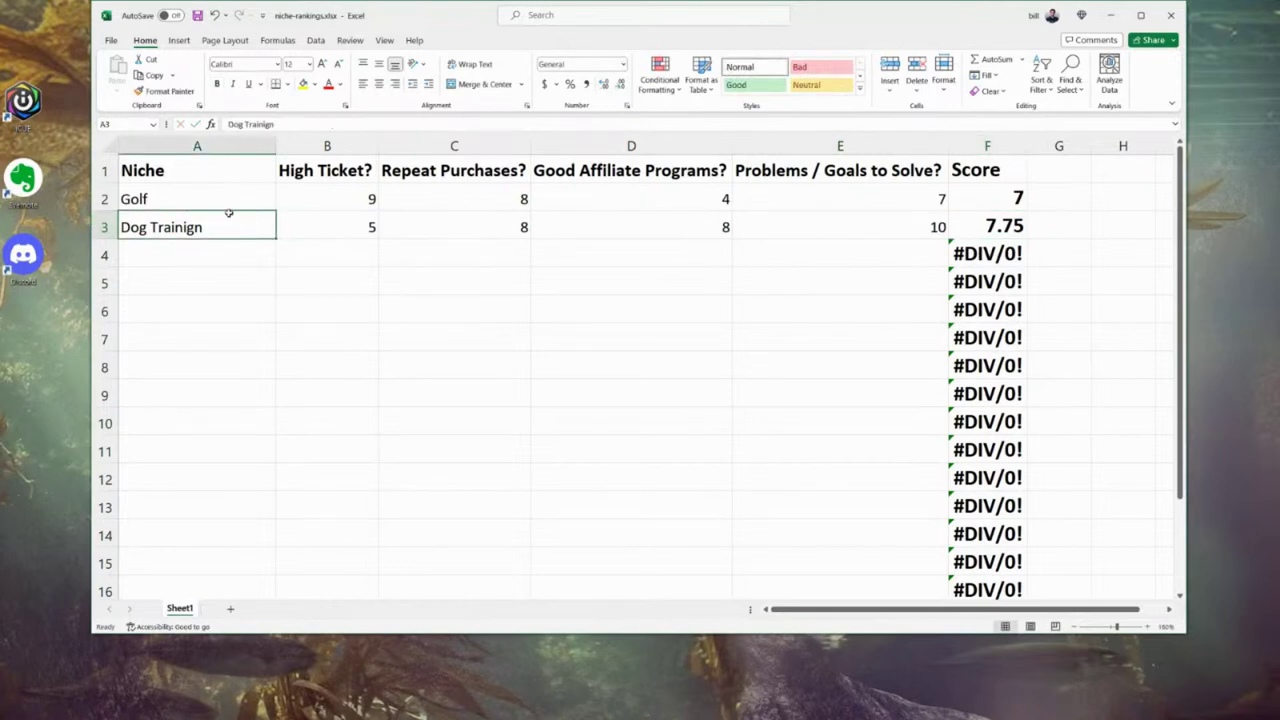
double_click(217, 223)
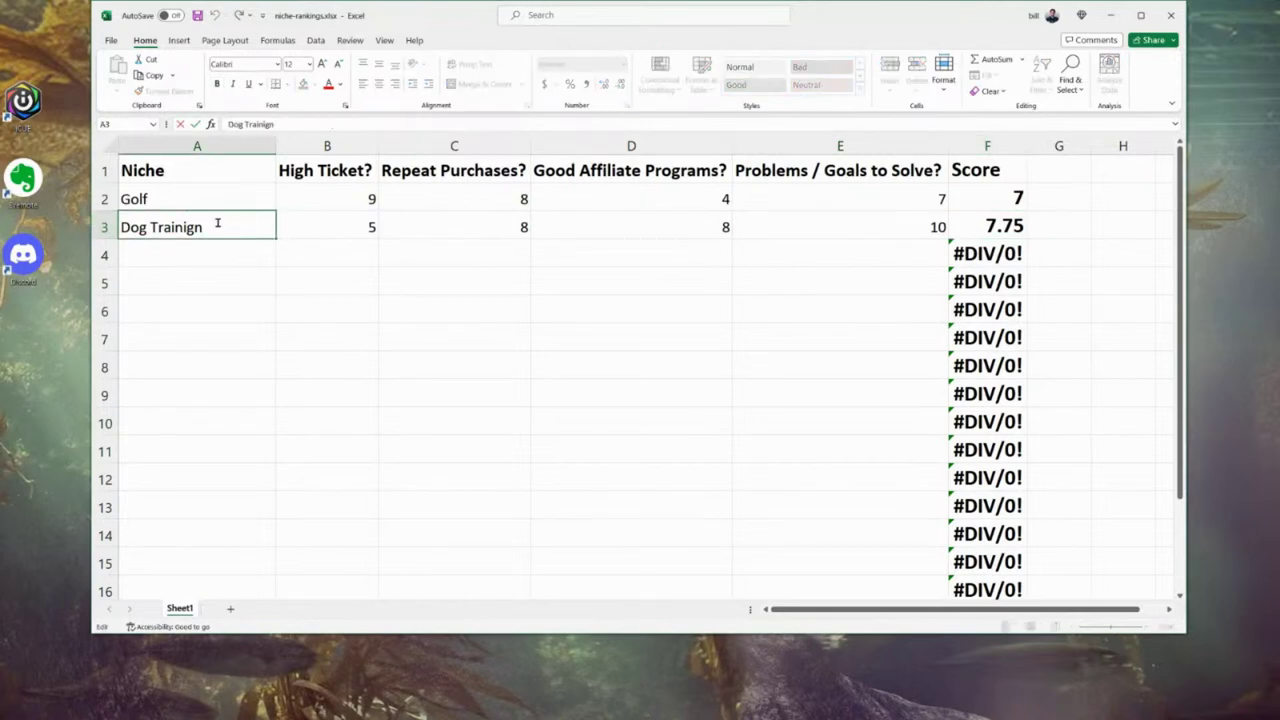
key("BackSpace")
key("BackSpace")
key("BackSpace")
key("BackSpace")
type("ning")
key("Tab")
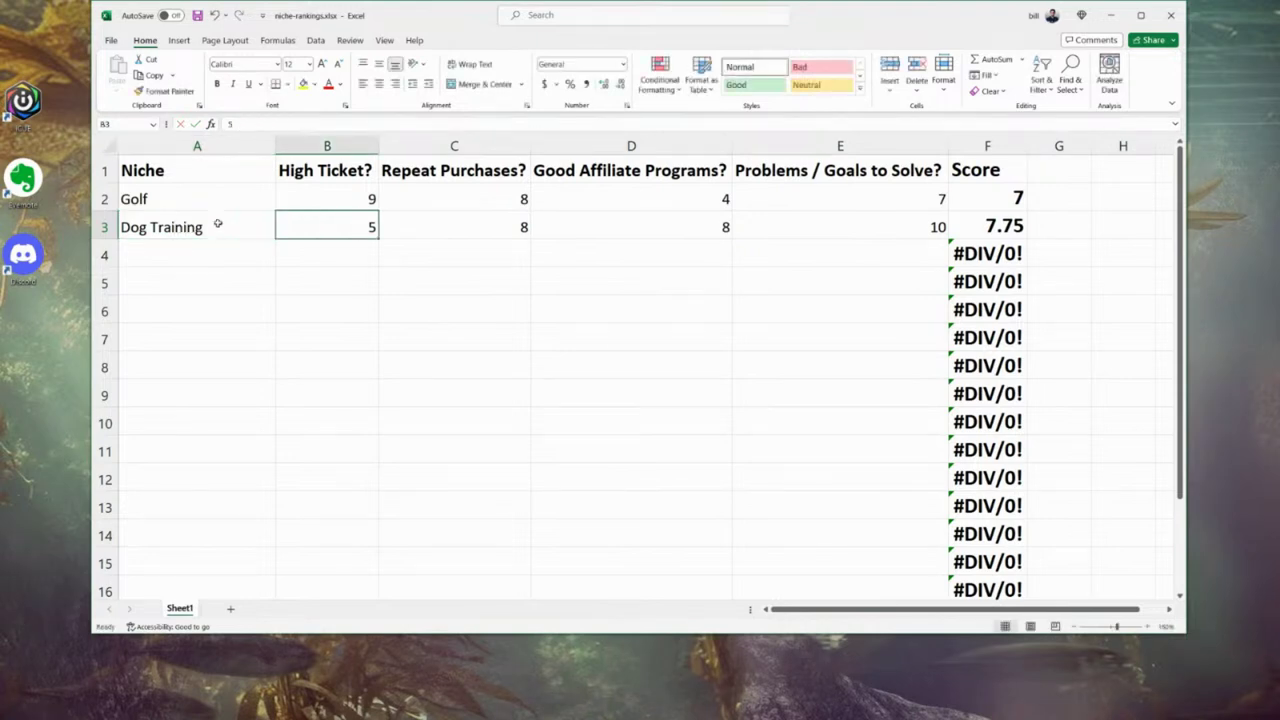
left_click(1045, 226)
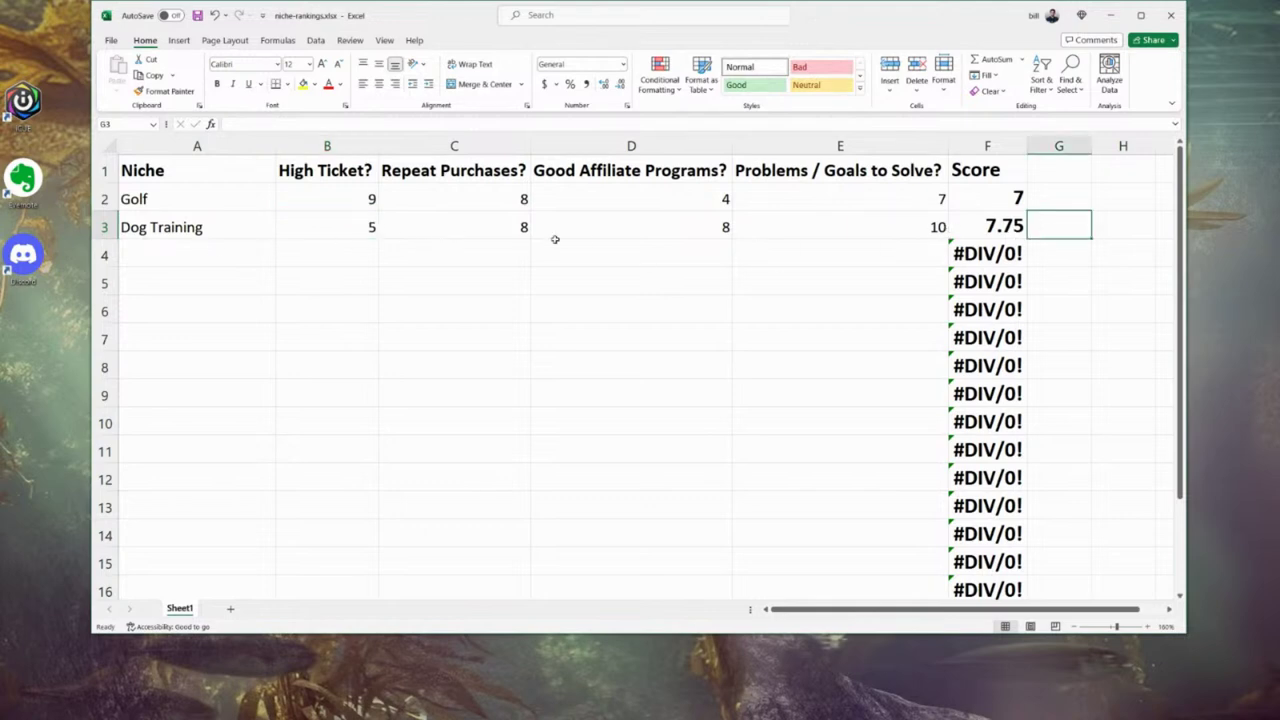
Step: Add the niche Crypto in row 4, rating it 9 for High Ticket? and 9 for Repeat Purchases?
left_click(224, 255)
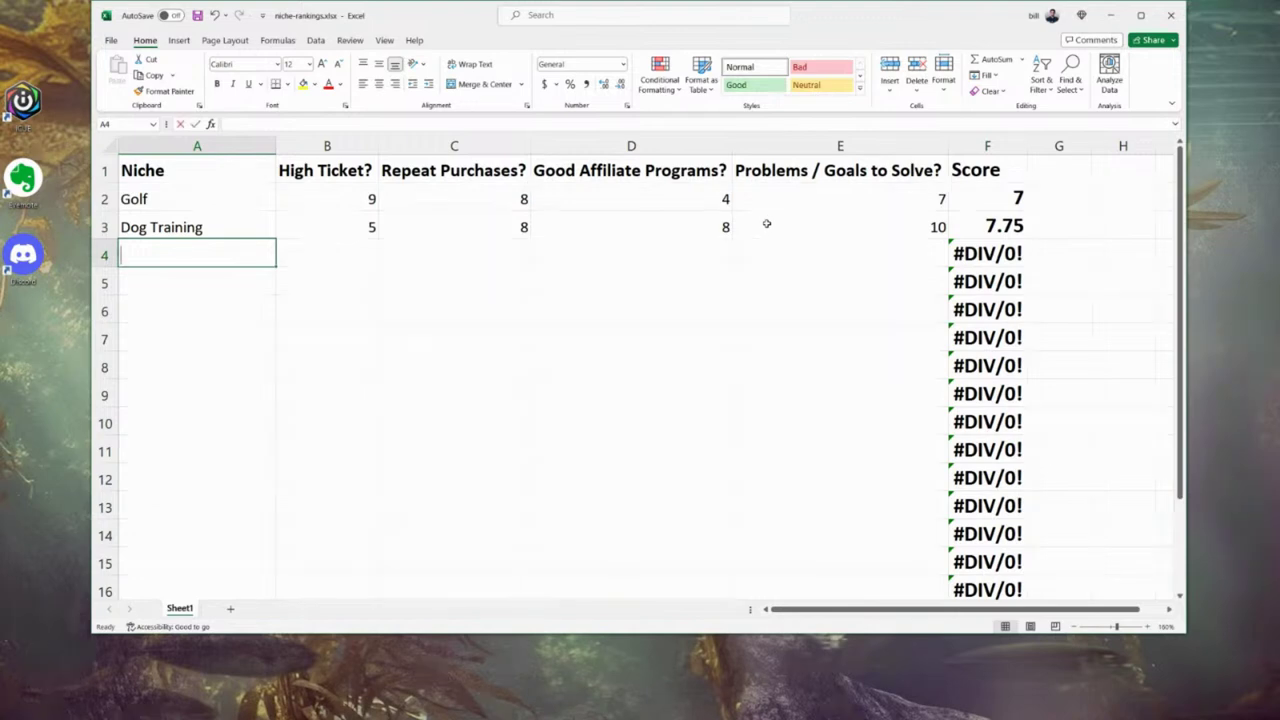
type("Cr")
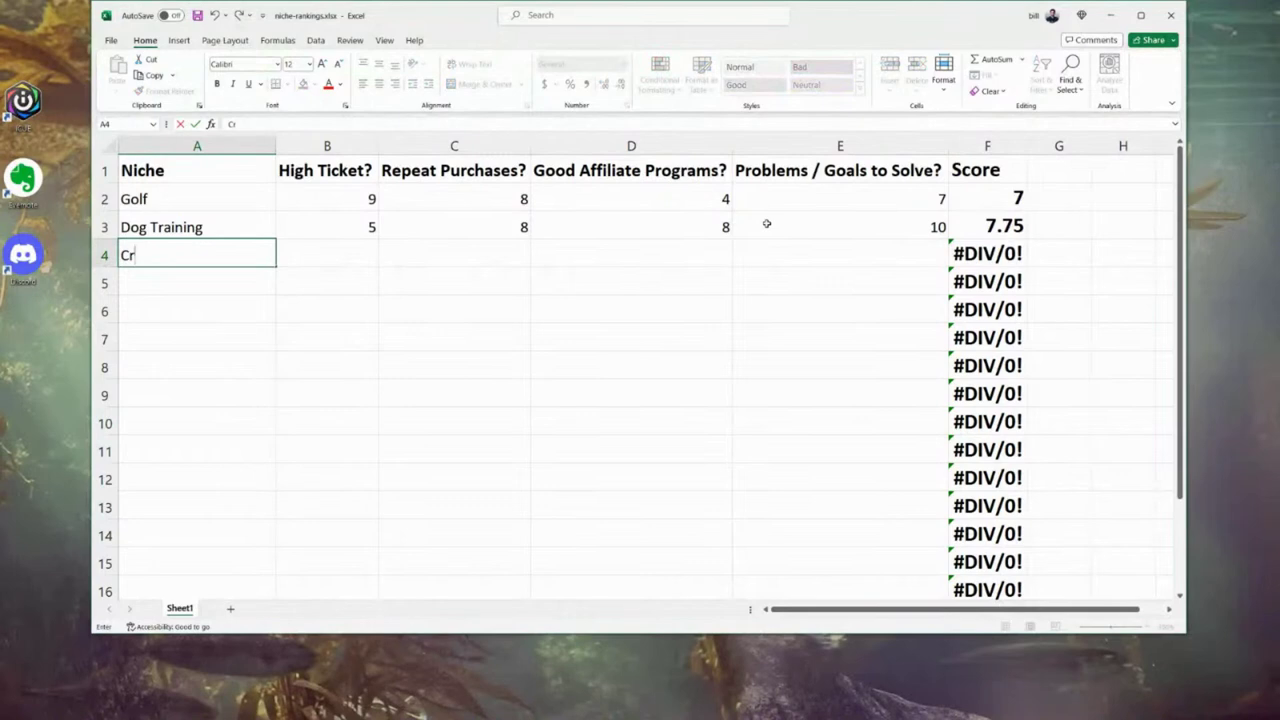
type("ypto")
key("Tab")
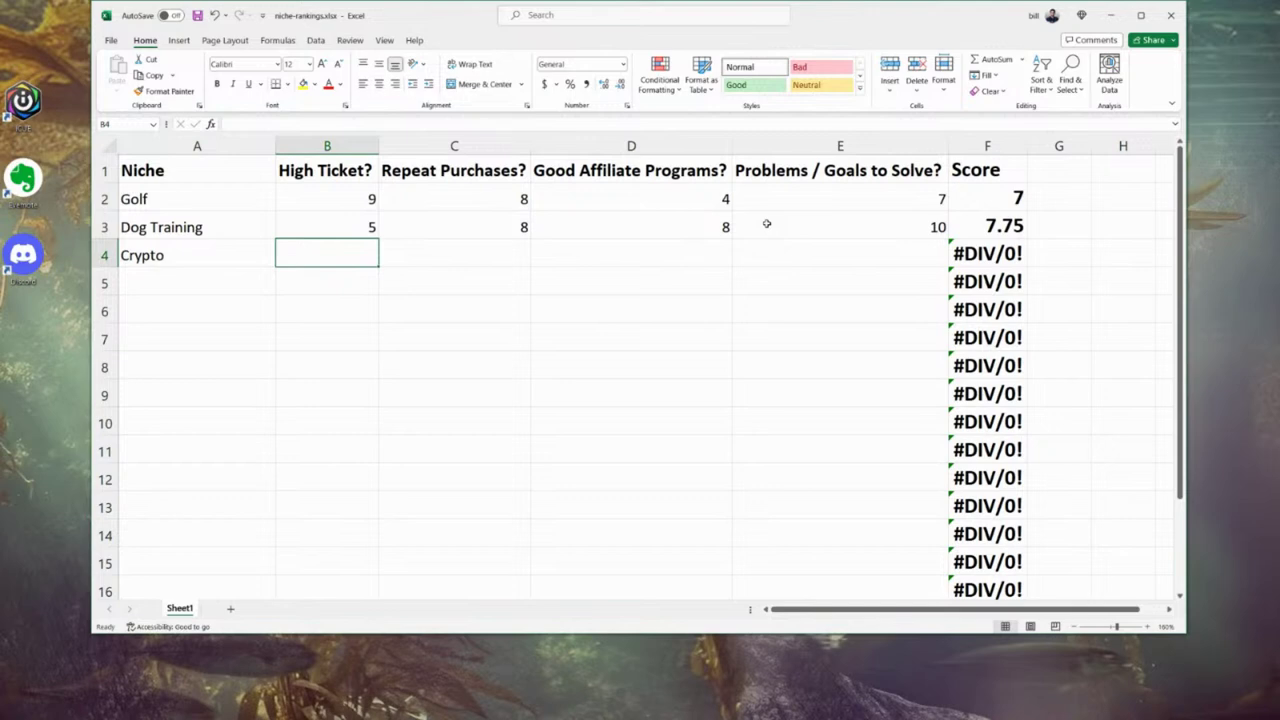
type("9")
key("Tab")
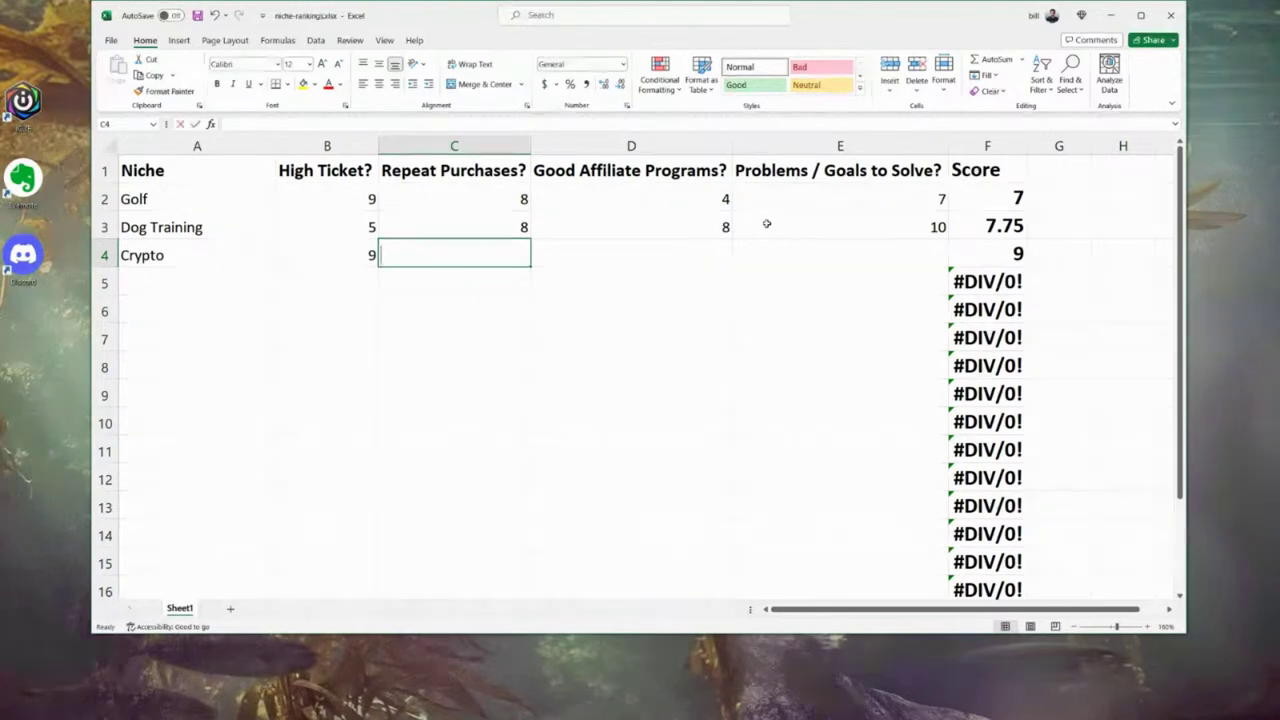
type("9")
key("Tab")
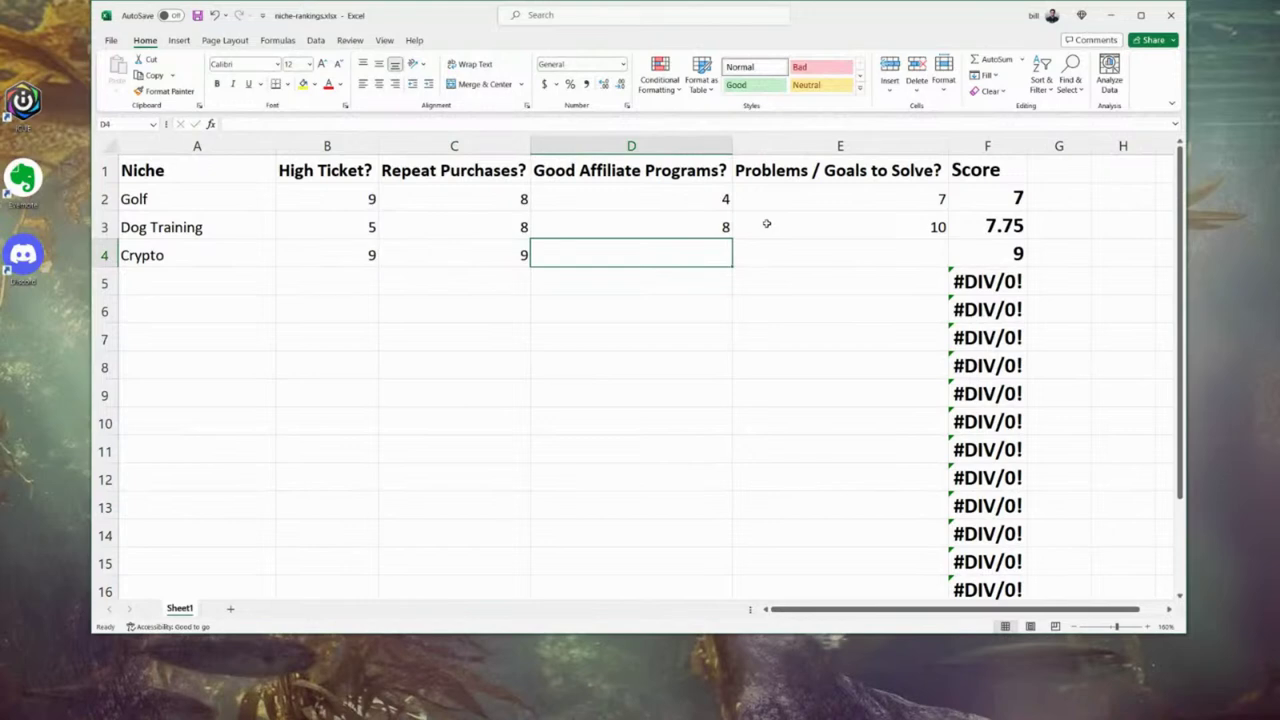
Step: Rate Crypto 7 for Good Affiliate Programs? and 8 for Problems / Goals to Solve?
type("7")
key("Tab")
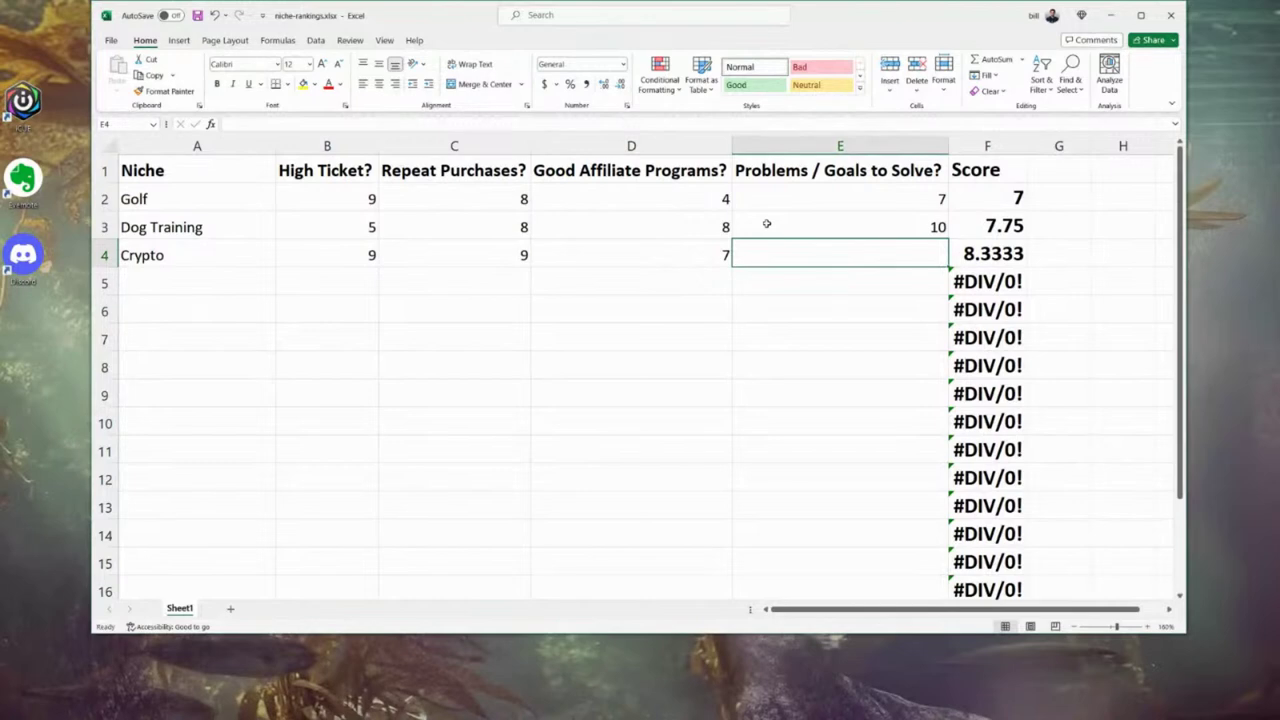
type("8")
key("Tab")
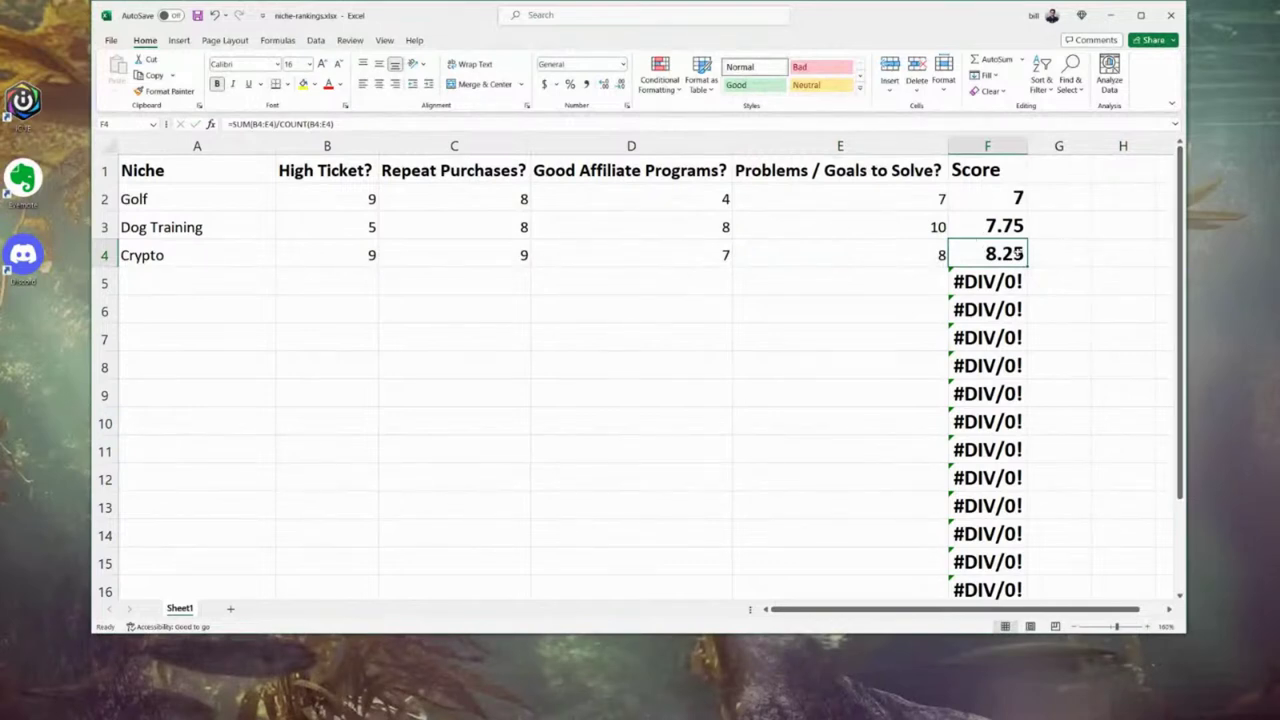
Step: Compare the Score values of the Golf, Dog Training and Crypto rows, and review the whole Crypto row
left_click(1082, 255)
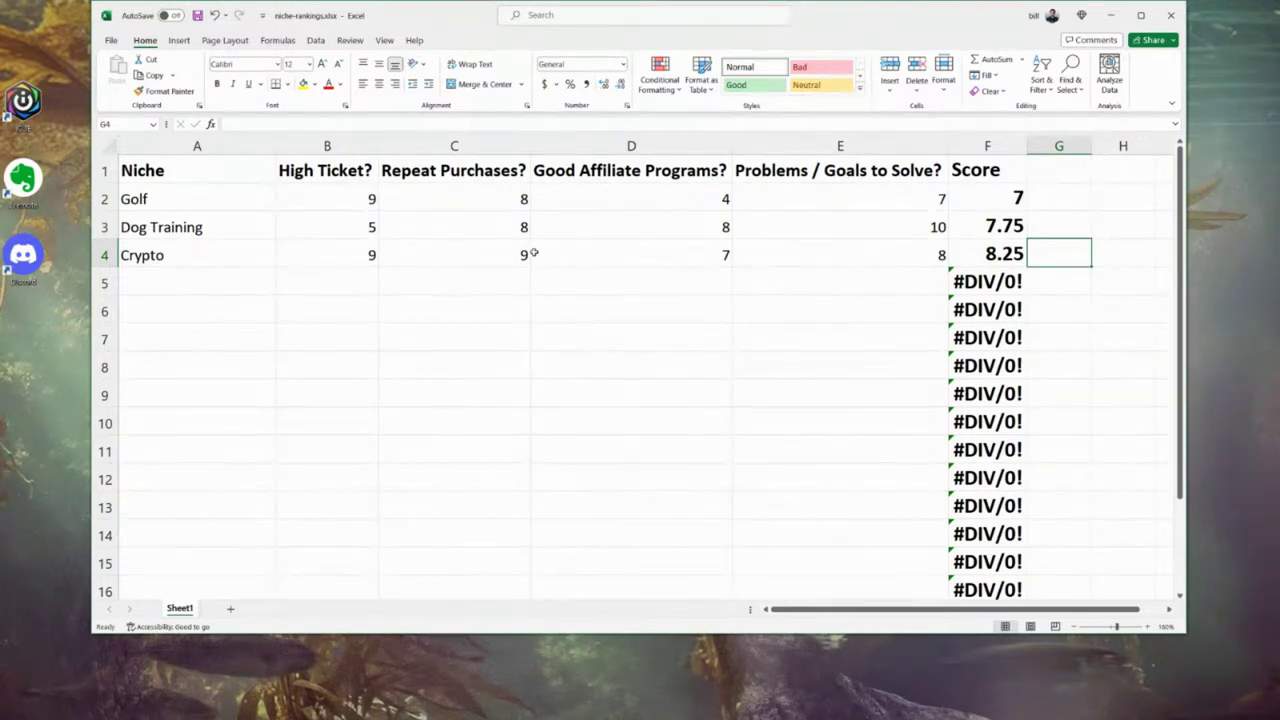
left_click(1004, 191)
mouse_move(996, 191)
left_mouse_down()
mouse_move(987, 252)
mouse_move(990, 200)
left_mouse_up()
left_click(1072, 251)
left_click(1095, 234)
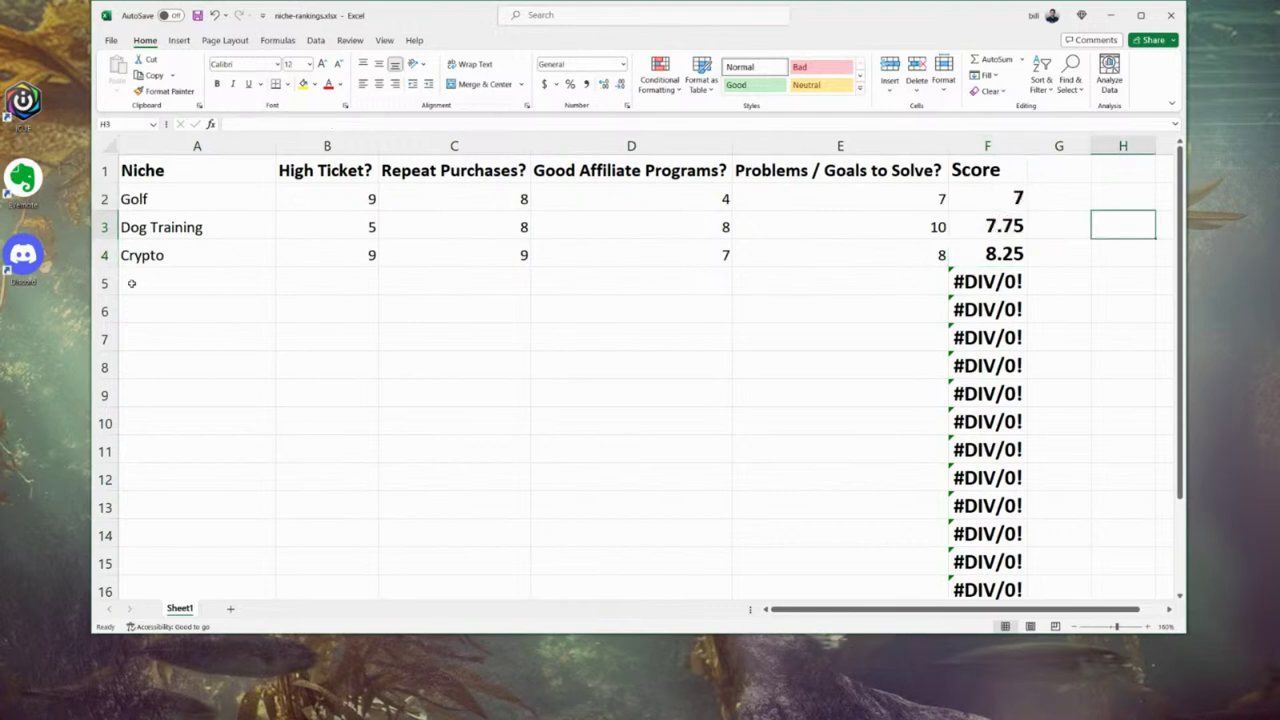
left_click(105, 251)
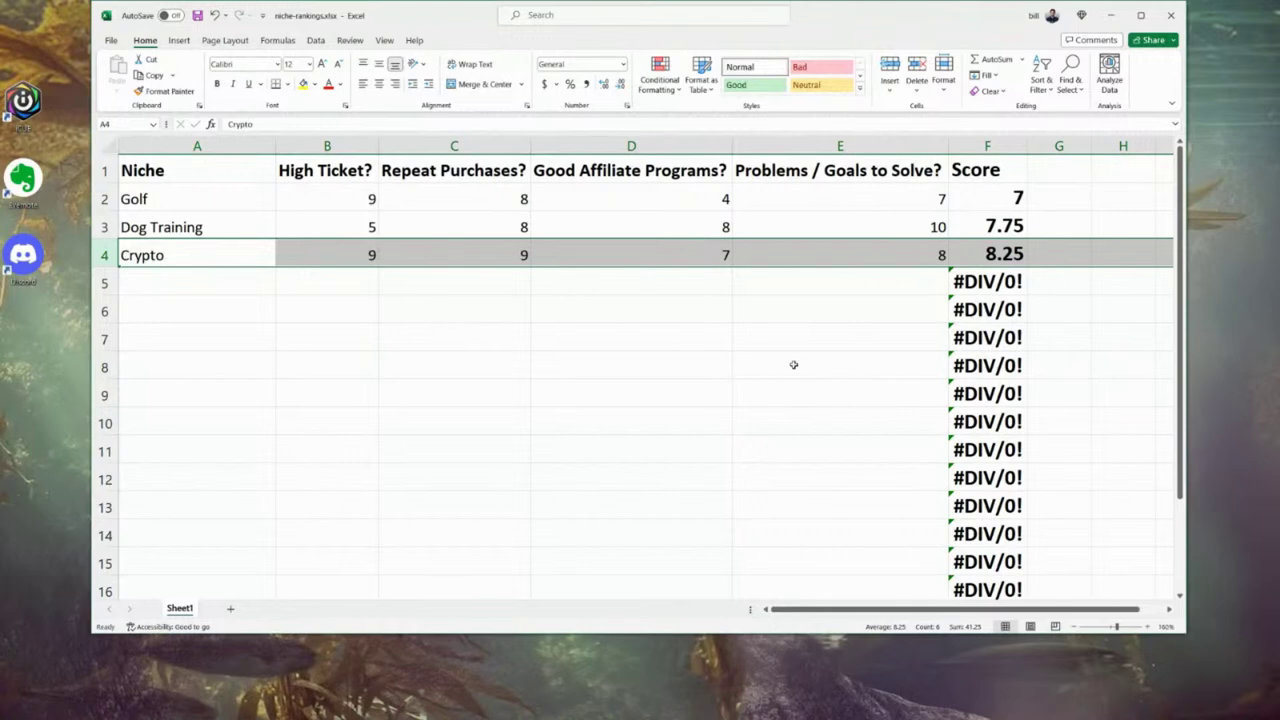
left_click(797, 340)
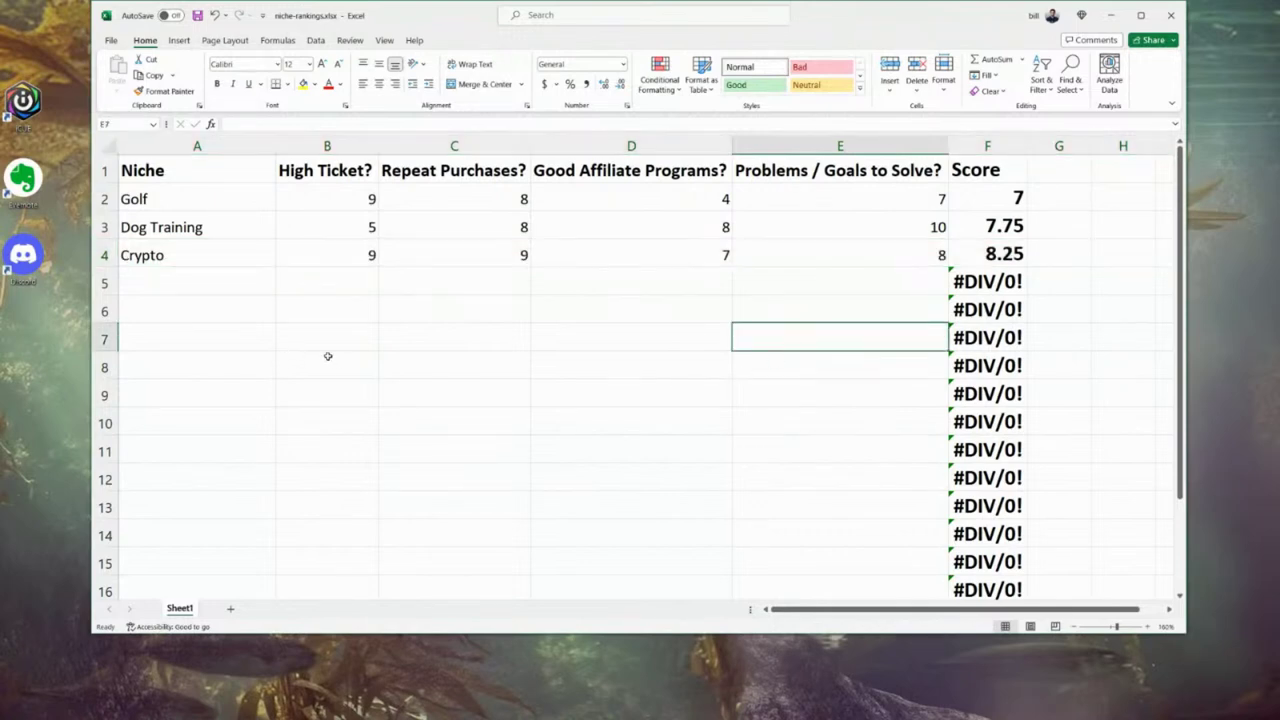
Step: Enter Recipes as the next niche in cell A5
left_click(165, 280)
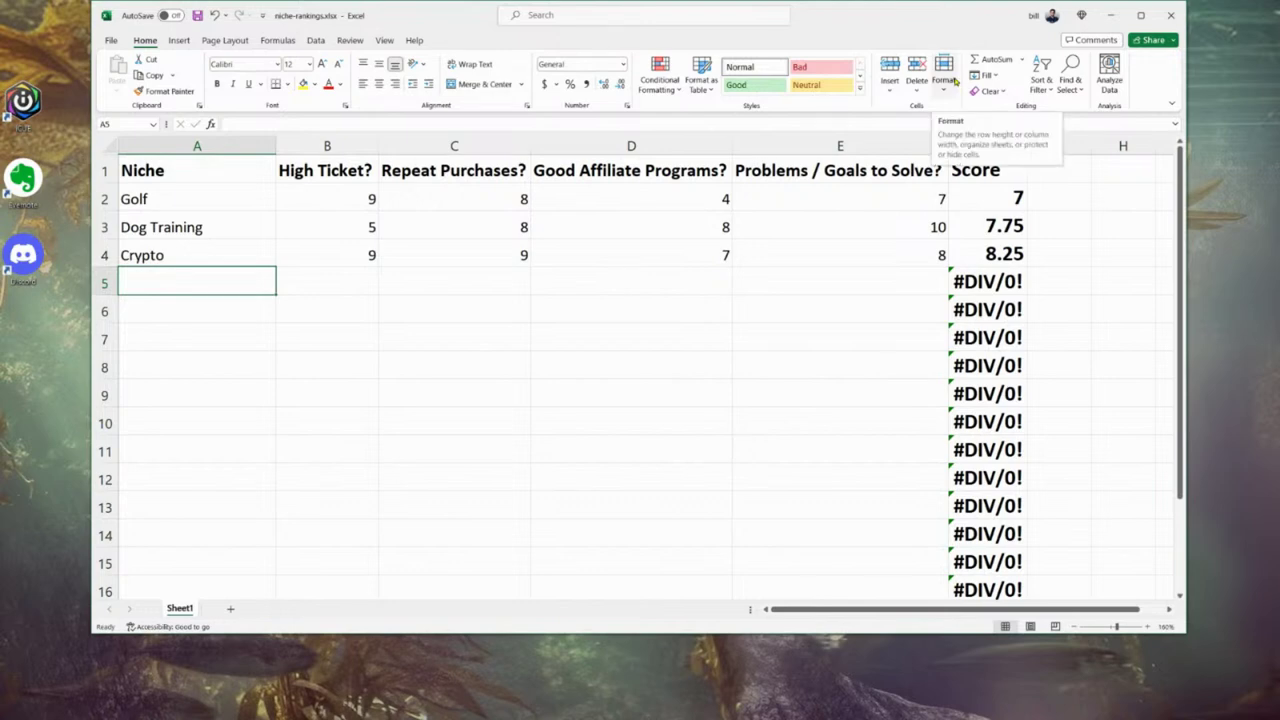
type("Fr")
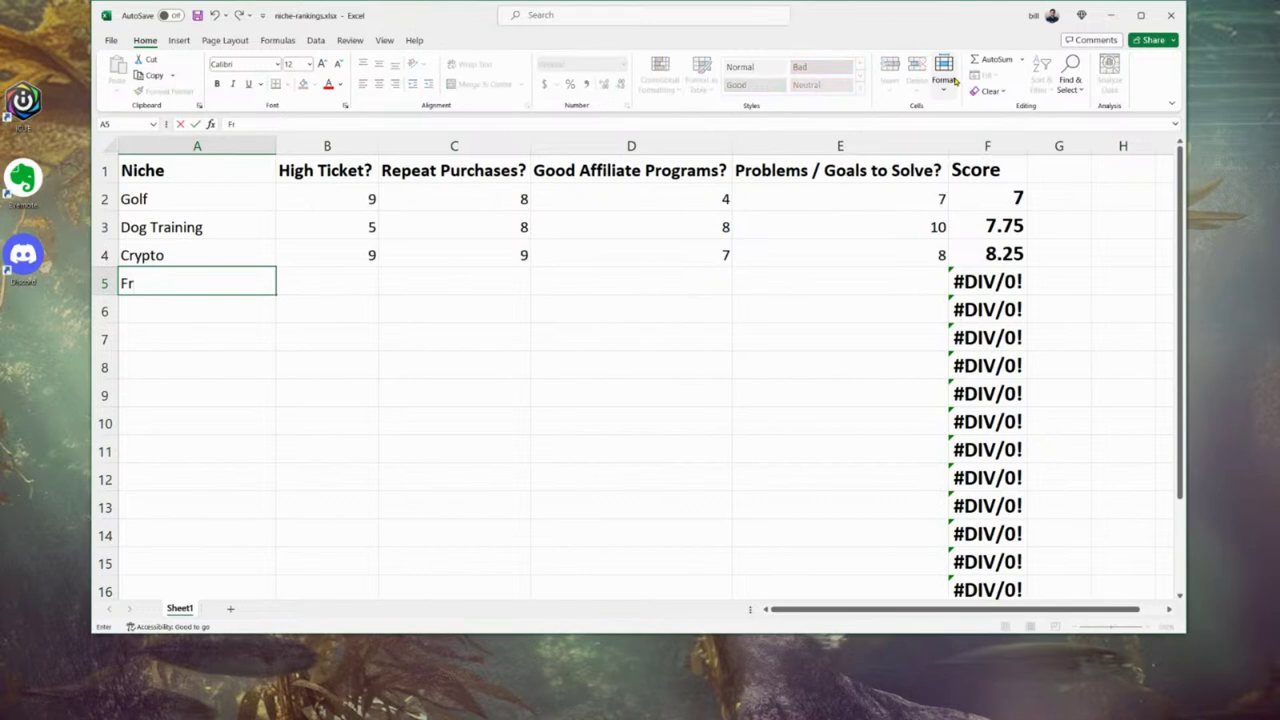
key("BackSpace")
key("BackSpace")
type("Receip")
key("BackSpace")
key("BackSpace")
key("BackSpace")
type("ipes")
key("Tab")
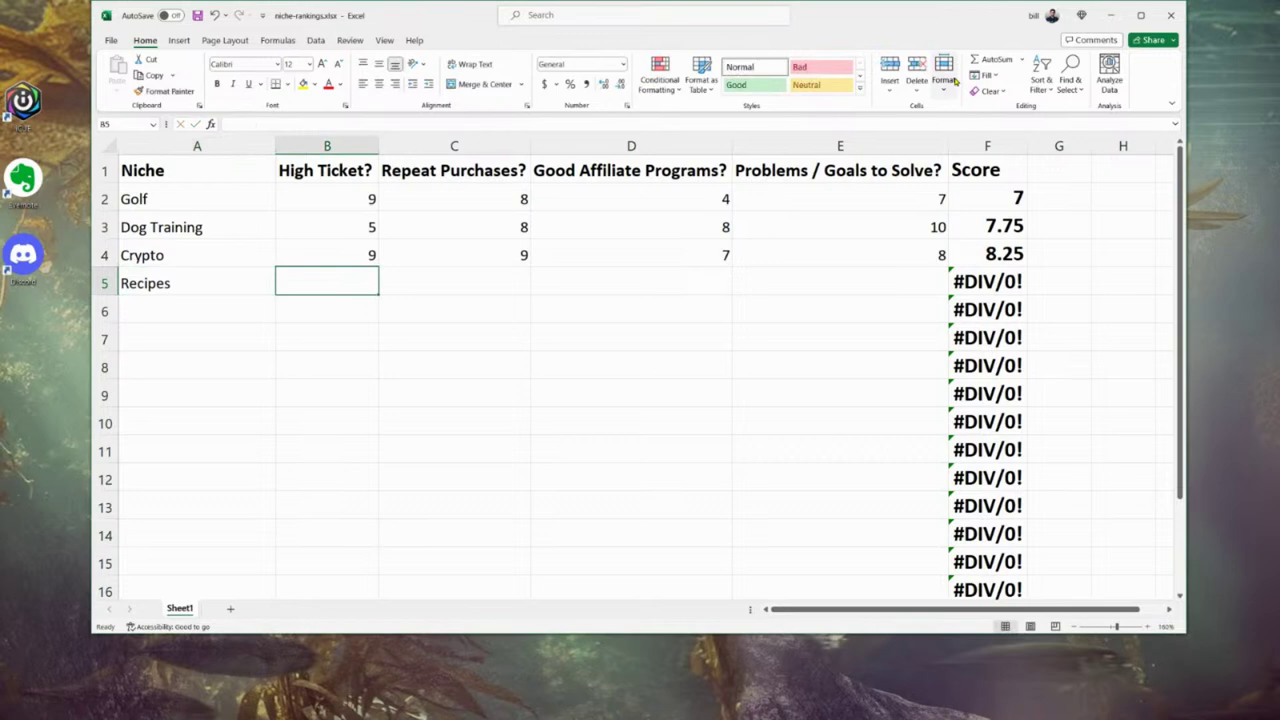
Step: Rate Recipes 3 for High Ticket?, 8 for Repeat Purchases?, 3 for Good Affiliate Programs? and 4 for Problems / Goals to Solve?
type("3")
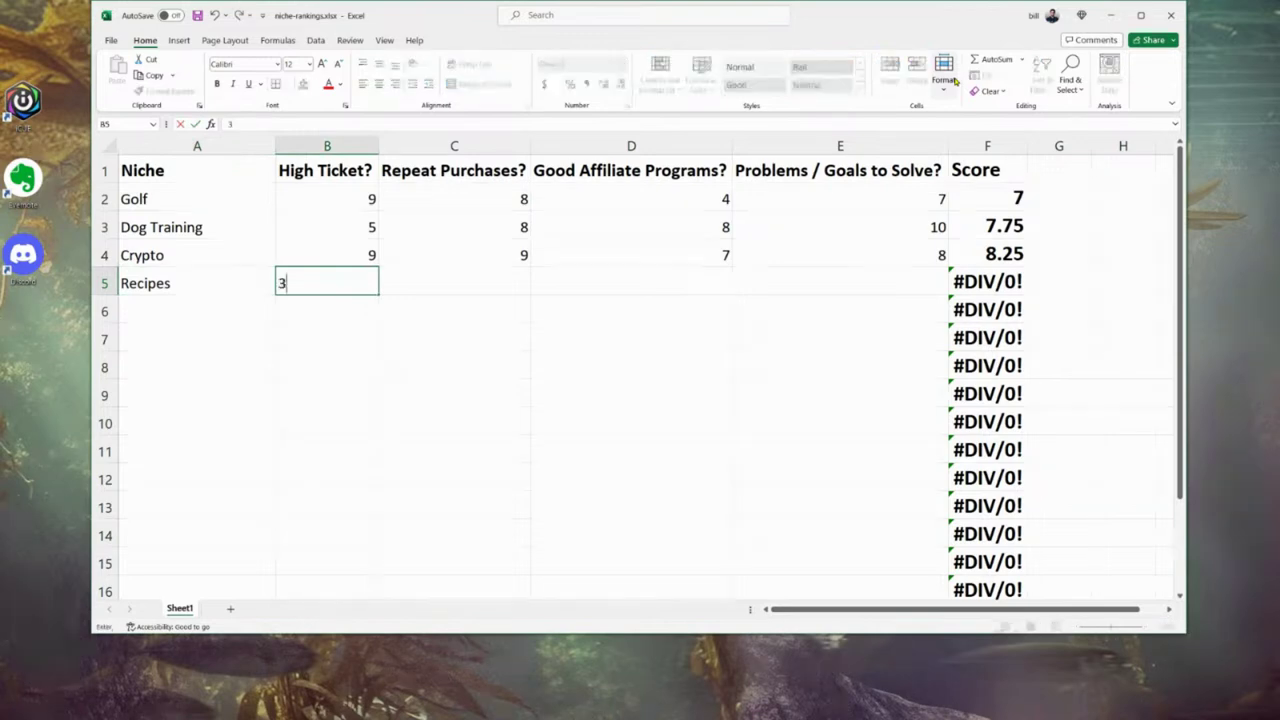
key("Tab")
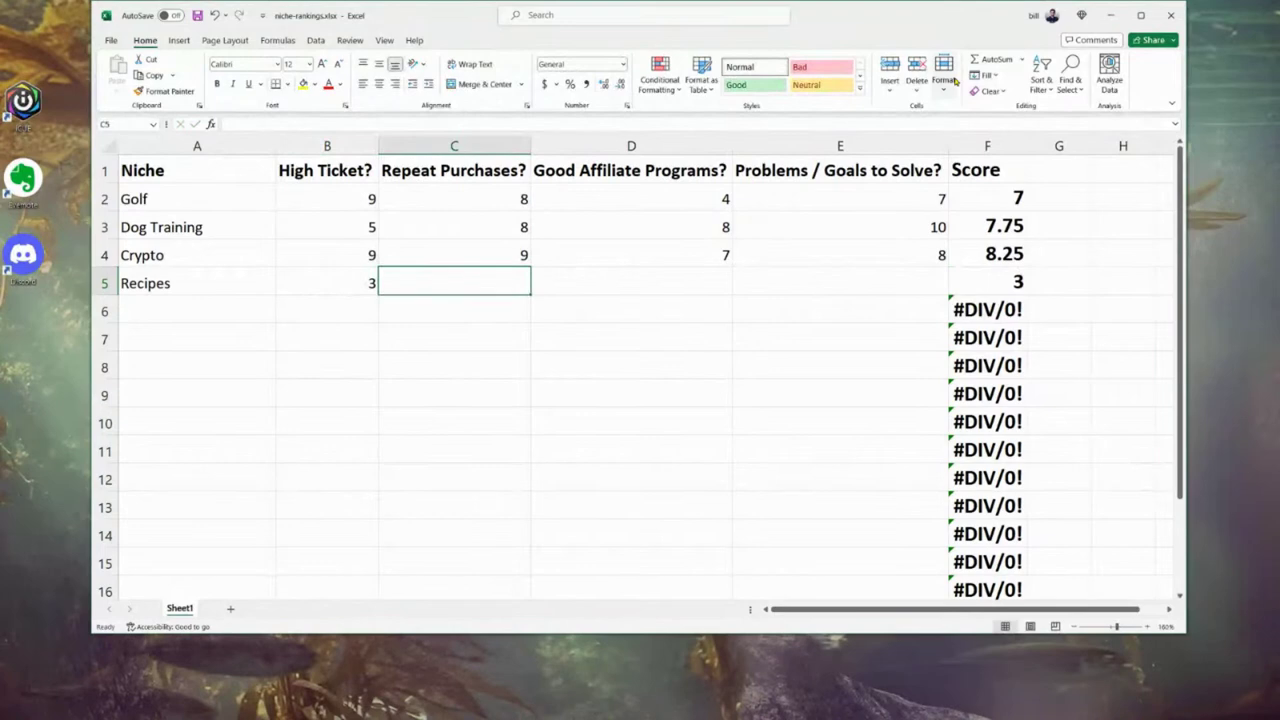
type("8")
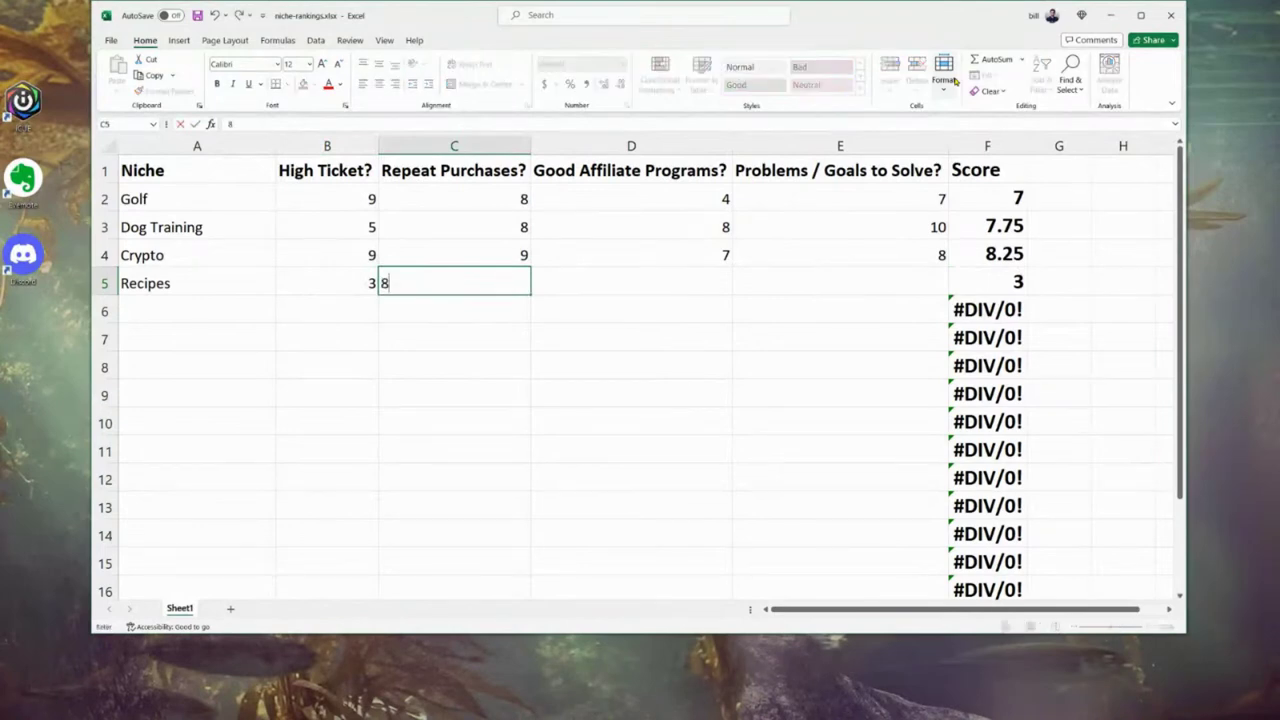
key("Tab")
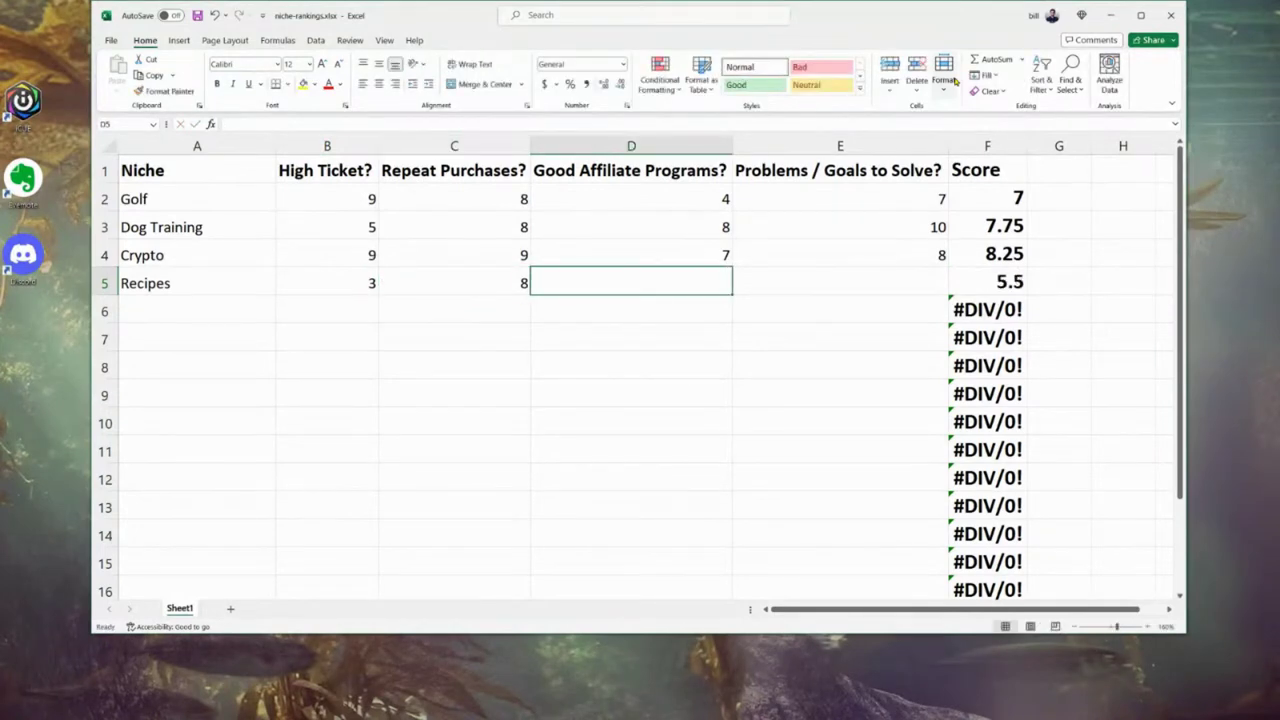
type("3")
key("Tab")
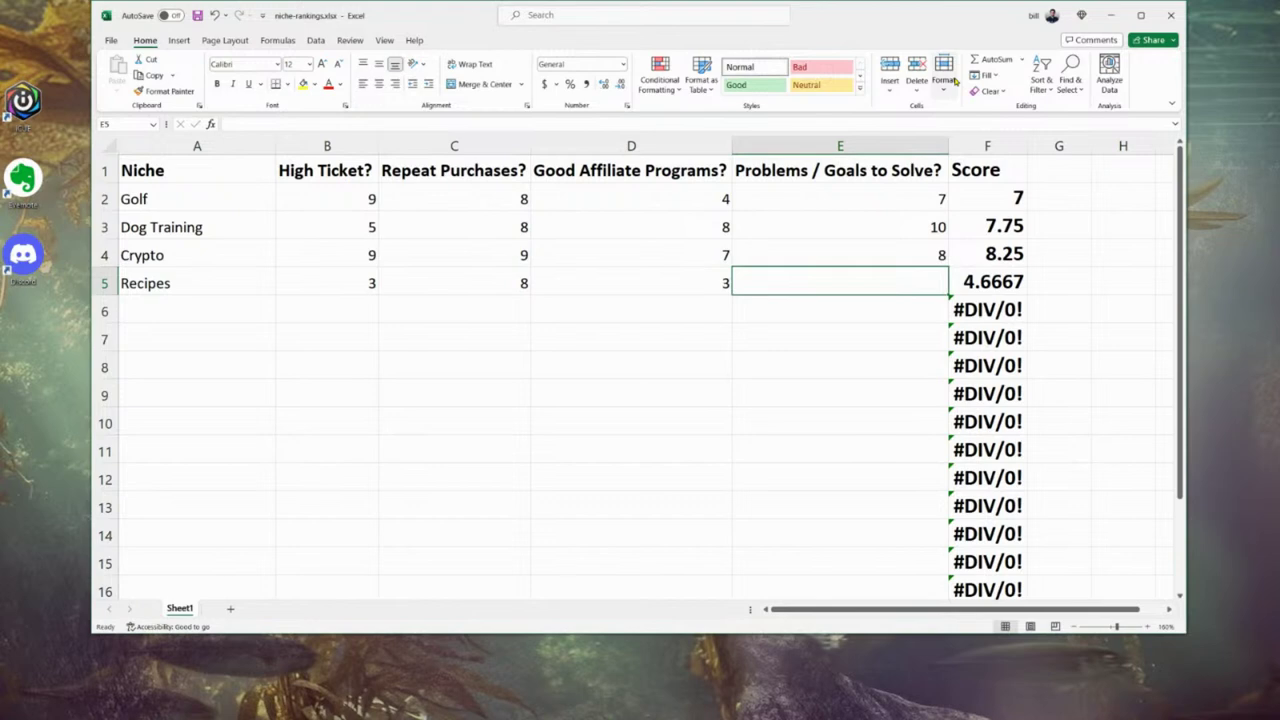
type("4")
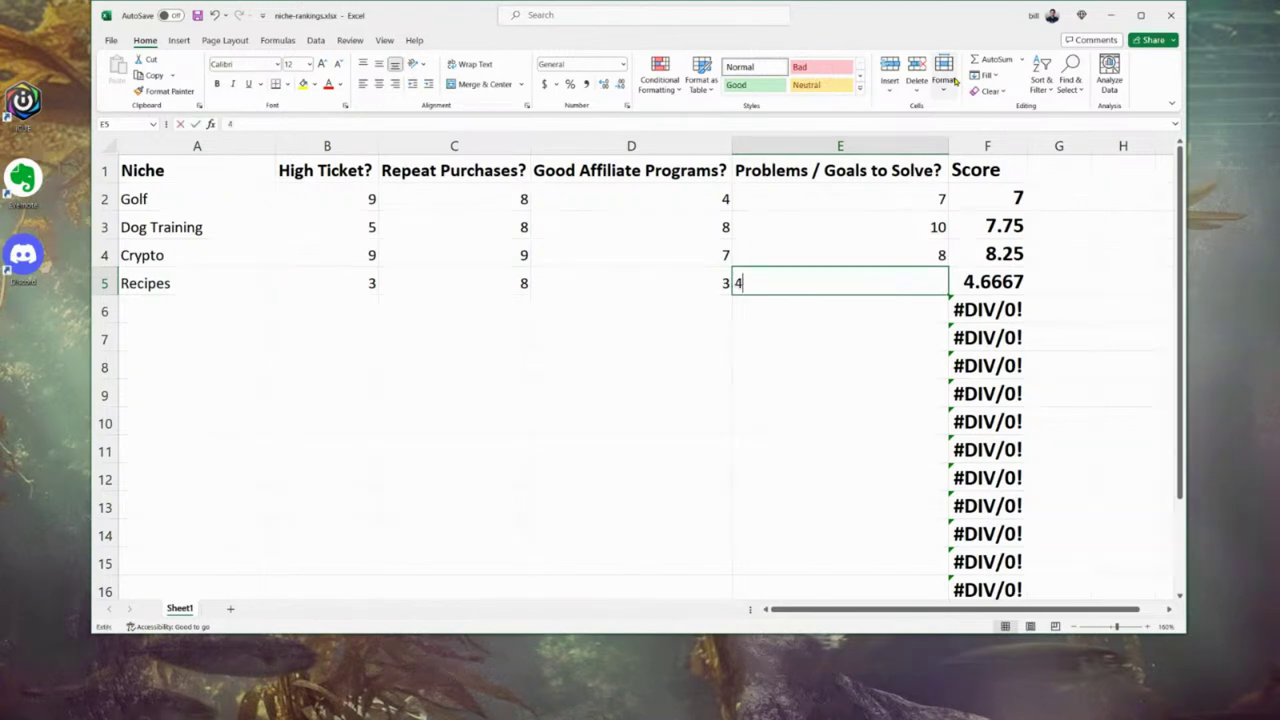
key("Tab")
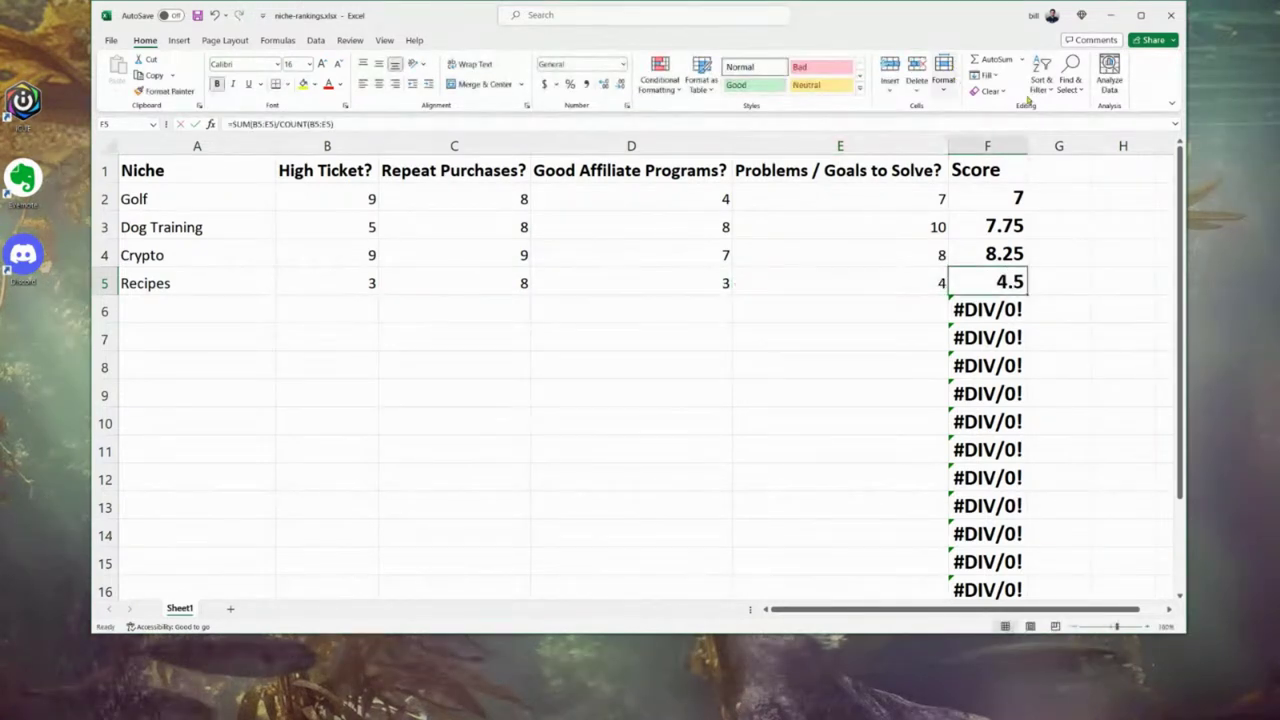
left_click(150, 286)
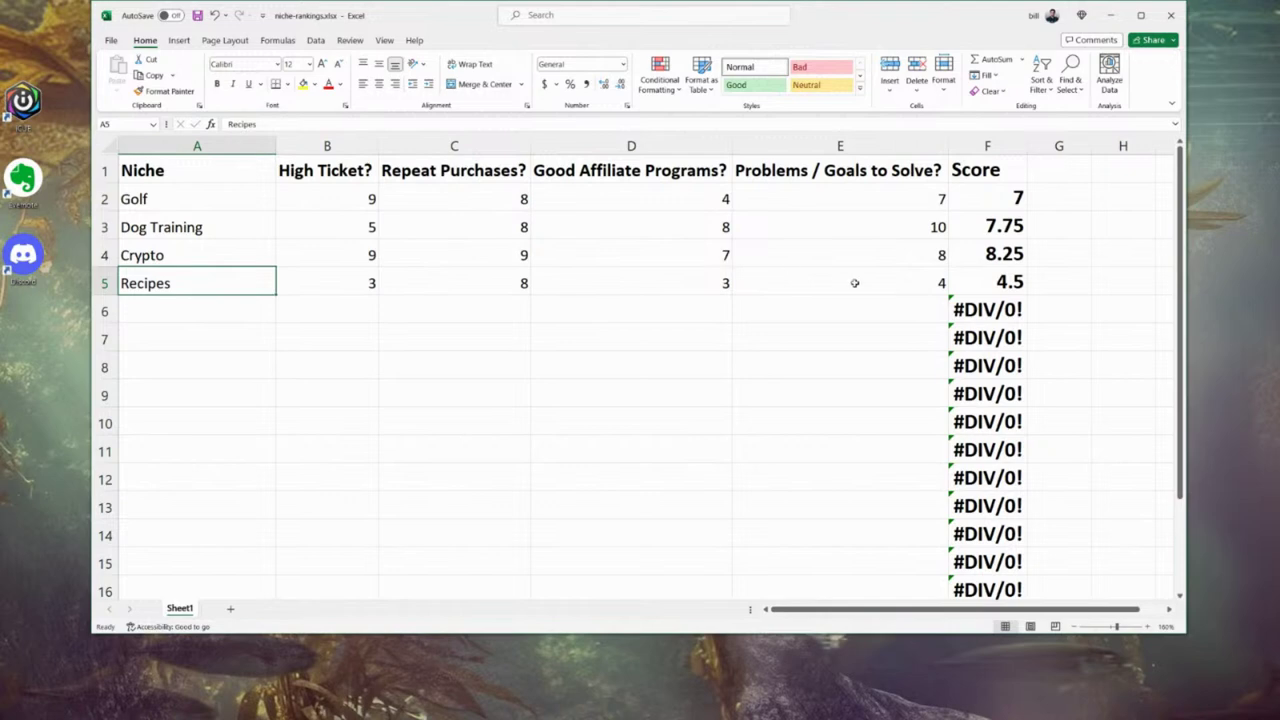
left_click(980, 282)
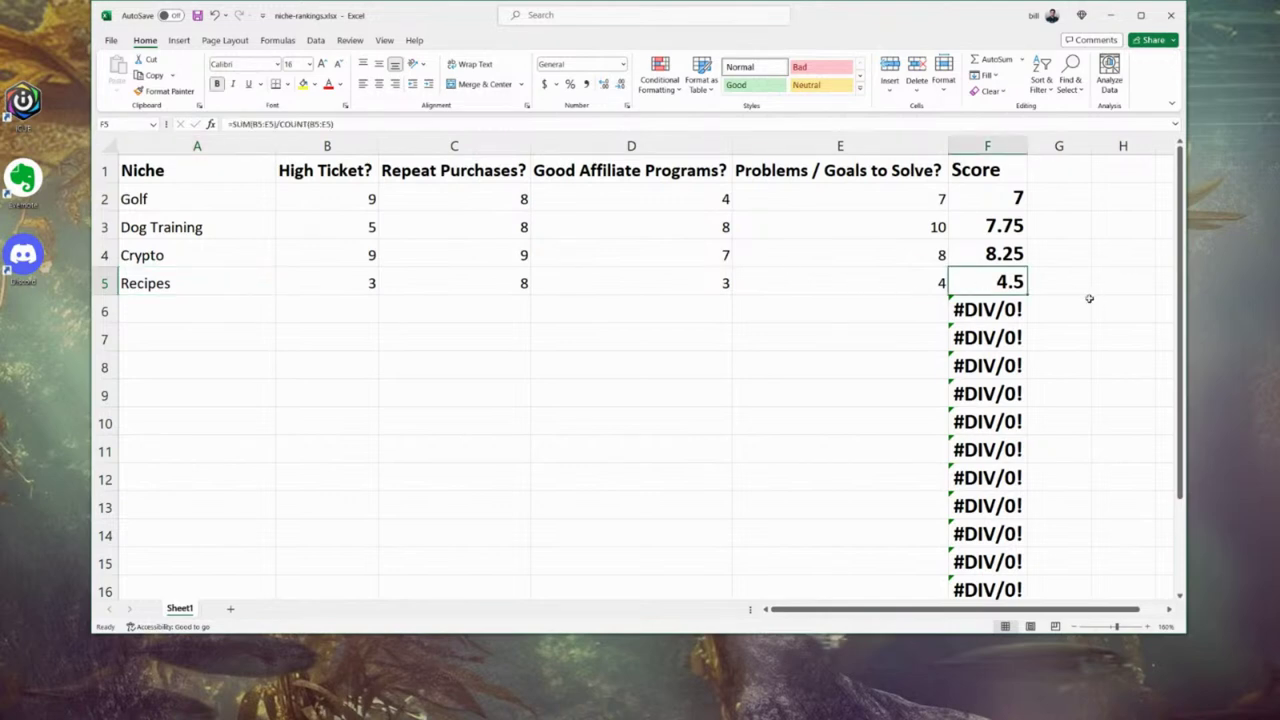